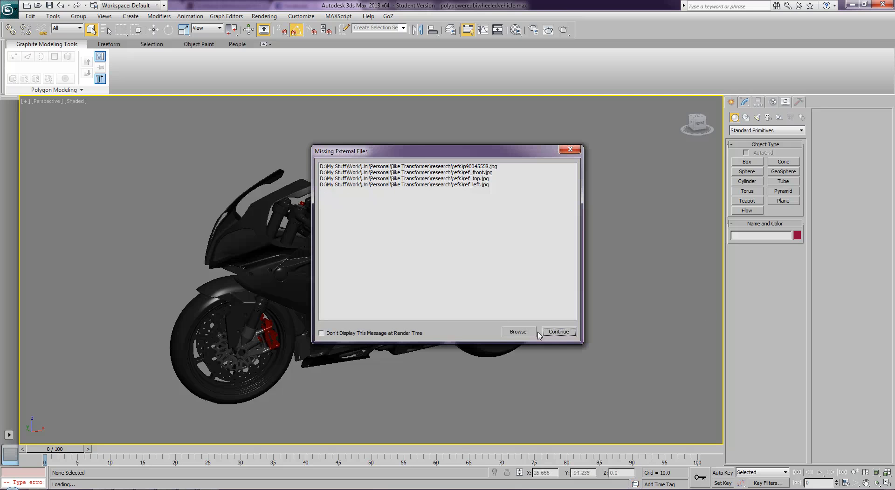
# Continue opening the motorcycle scene without its missing external reference images and view the bike from the front
pyautogui.click(564, 333)
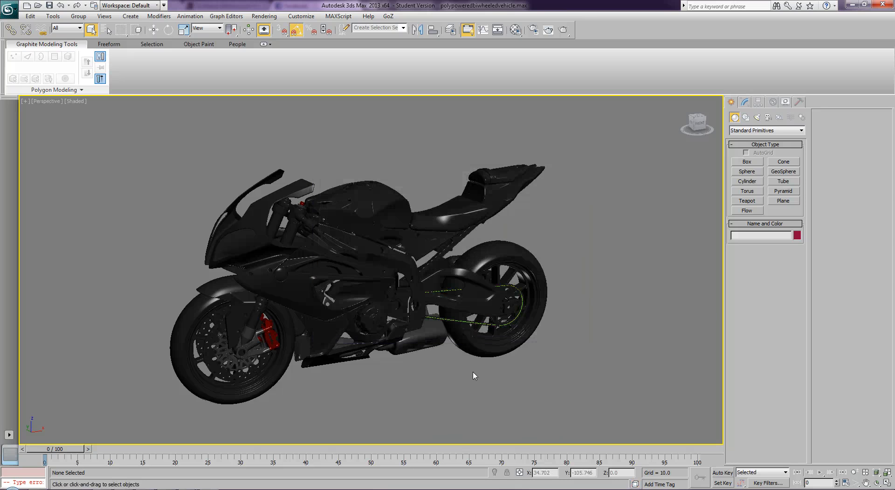
pyautogui.keyDown('alt'); pyautogui.moveTo(339, 349); pyautogui.dragTo(773, 342, button='middle'); pyautogui.keyUp('alt')
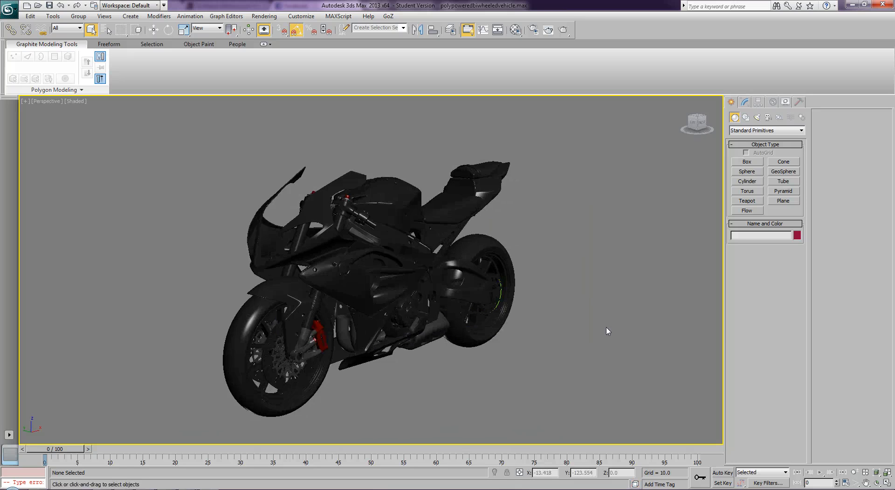
pyautogui.keyDown('alt'); pyautogui.moveTo(592, 322); pyautogui.dragTo(572, 337, button='middle'); pyautogui.keyUp('alt')
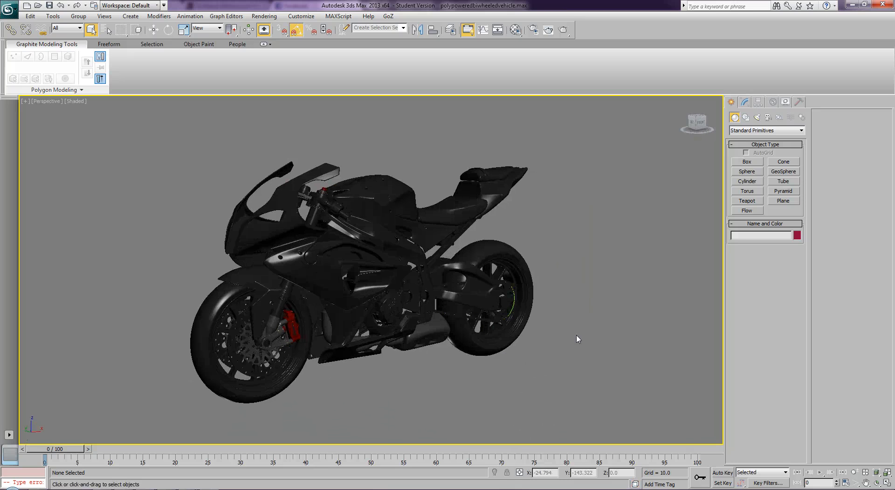
# Open the Material Editor and wait for the frozen program to respond
pyautogui.press('m')
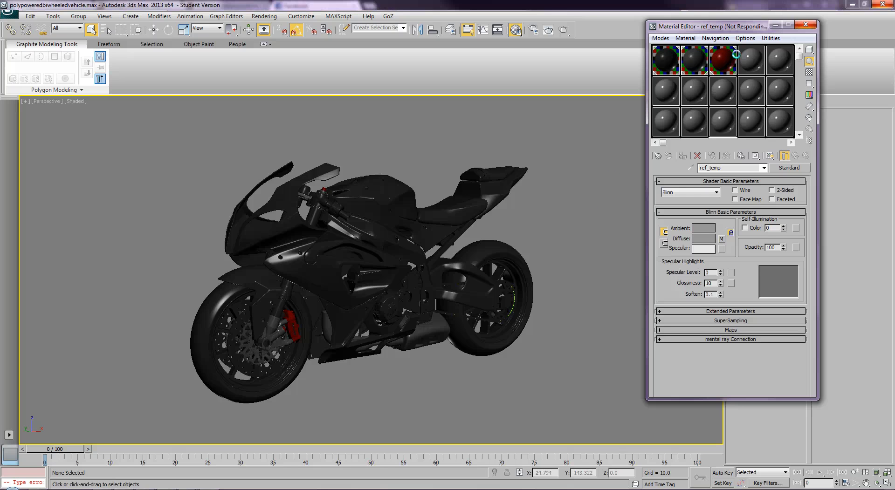
pyautogui.click(806, 25)
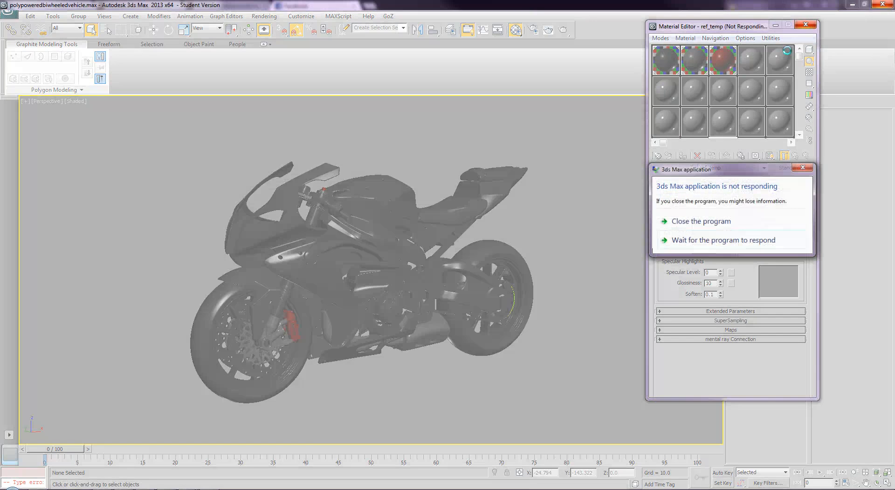
pyautogui.click(693, 241)
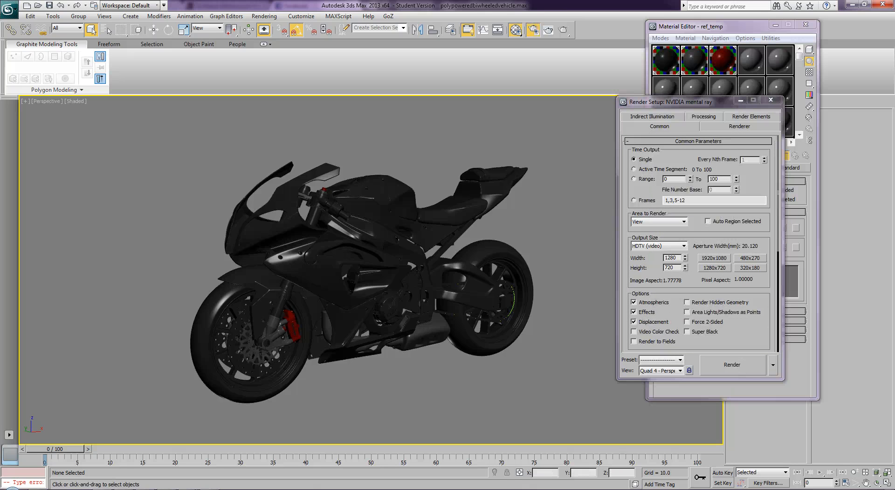
# Assign Default Scanline Renderer as the production renderer in the render setup and close the setup window
pyautogui.click(715, 126)
pyautogui.click(659, 127)
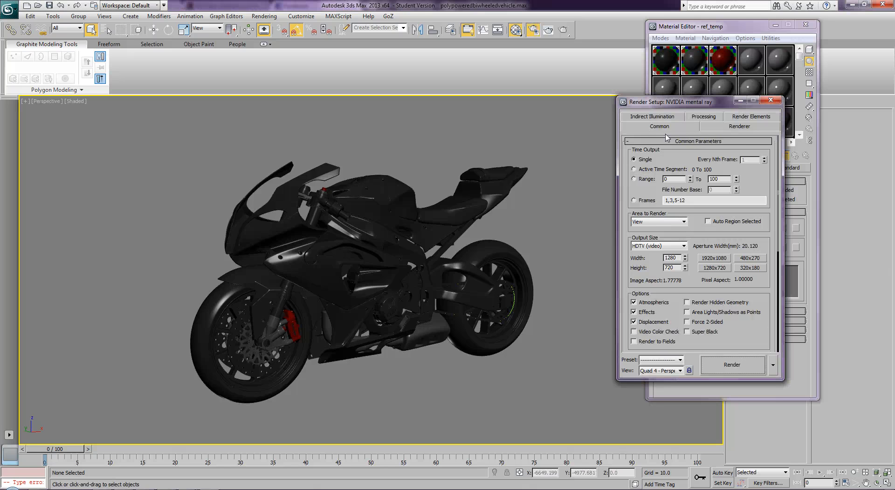
pyautogui.scroll(-3, 726, 145)
pyautogui.scroll(-3, 726, 145)
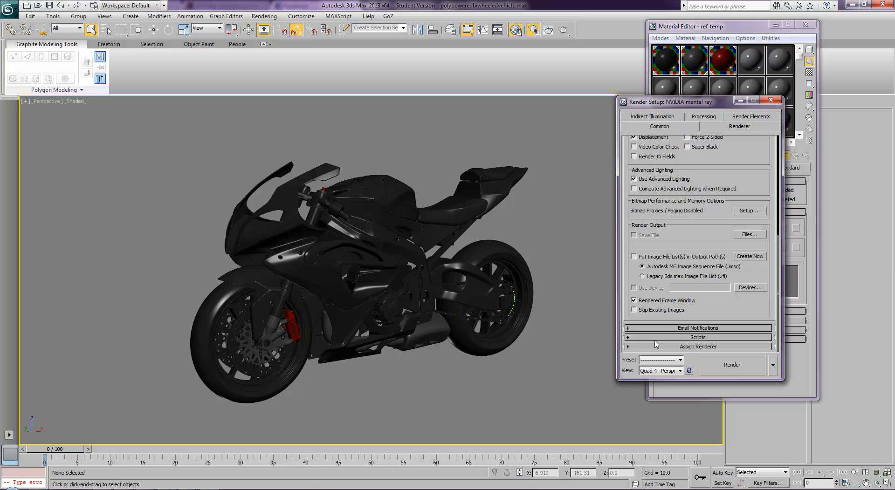
pyautogui.scroll(-2, 678, 347)
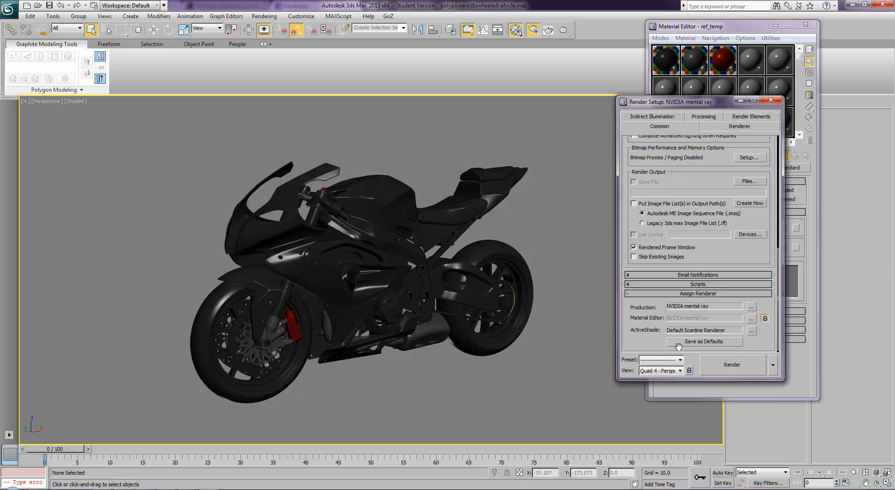
pyautogui.click(751, 307)
pyautogui.doubleClick(659, 182)
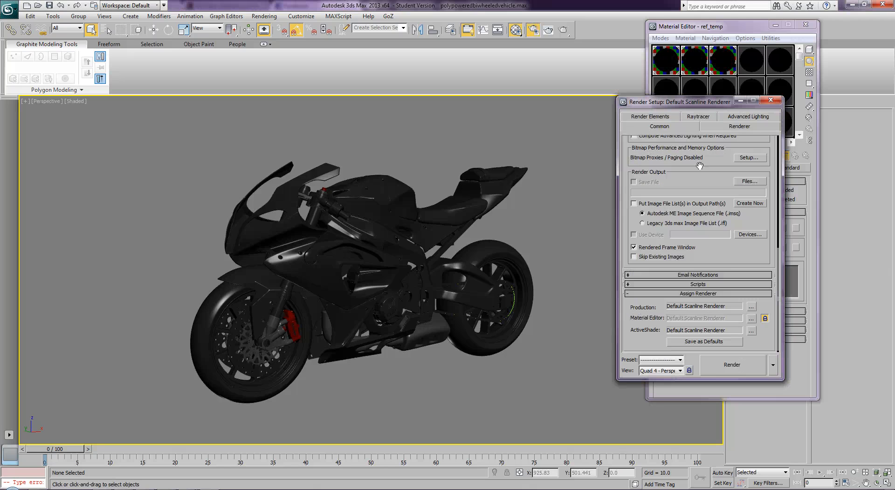
pyautogui.click(773, 104)
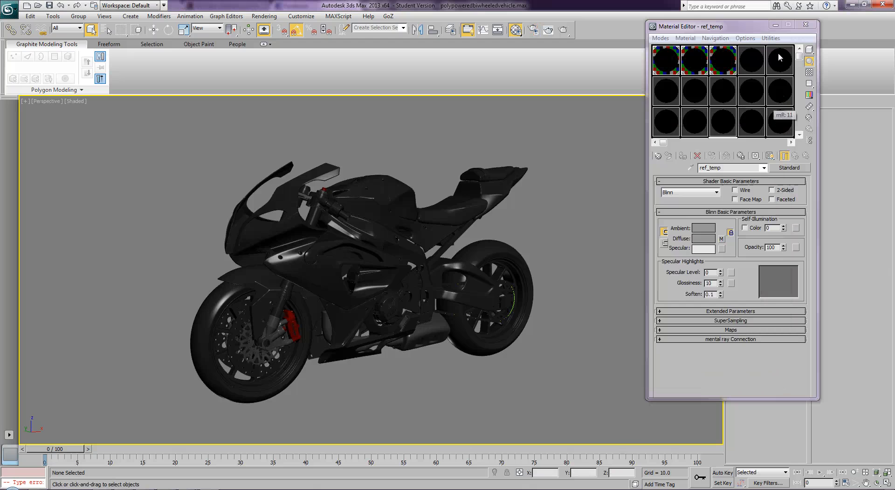
# Change the mR: 4 sample slot from Arch & Design to a Standard material
pyautogui.click(669, 88)
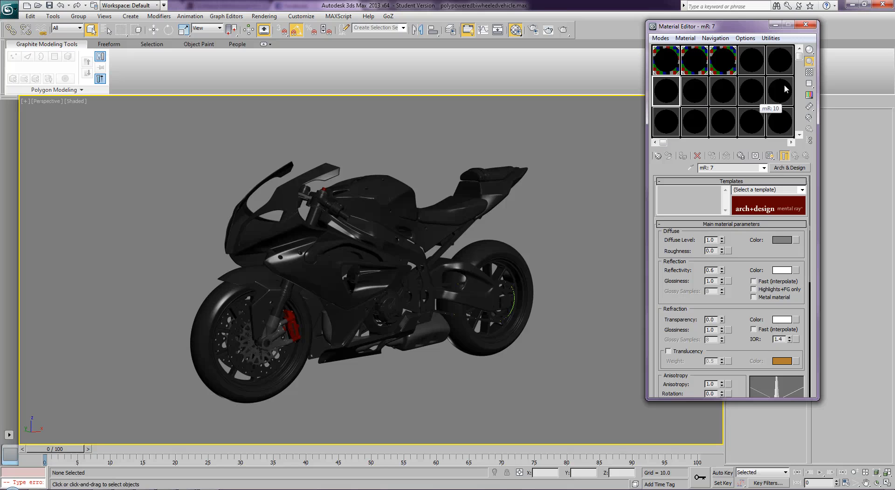
pyautogui.click(750, 58)
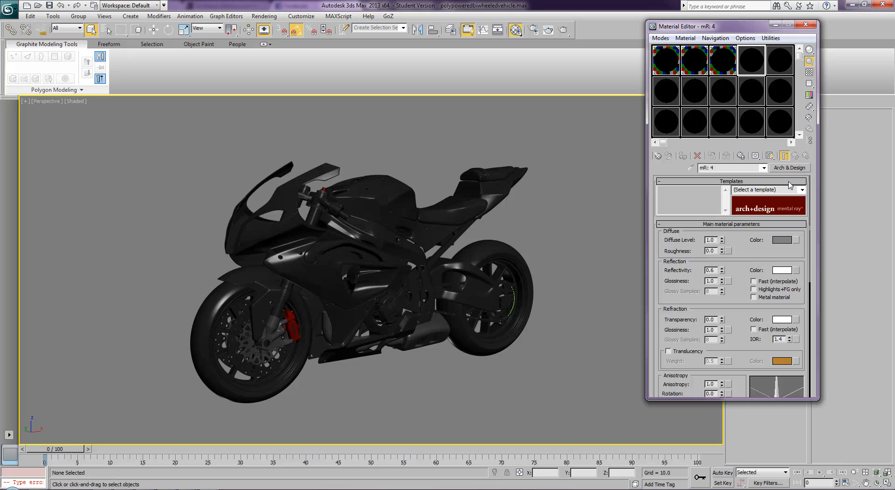
pyautogui.click(788, 168)
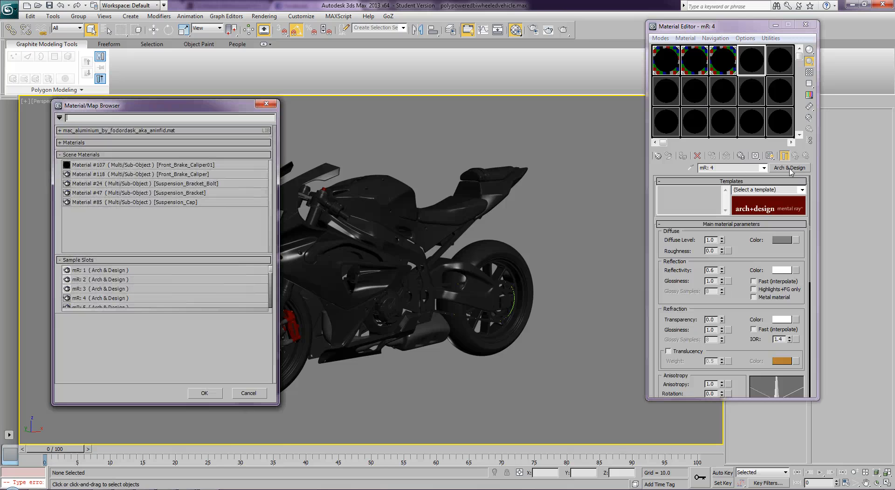
pyautogui.click(79, 143)
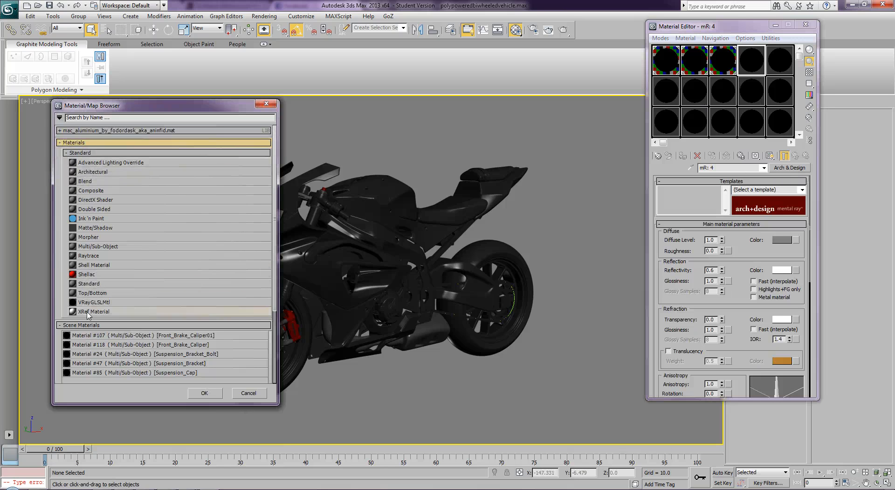
pyautogui.doubleClick(79, 284)
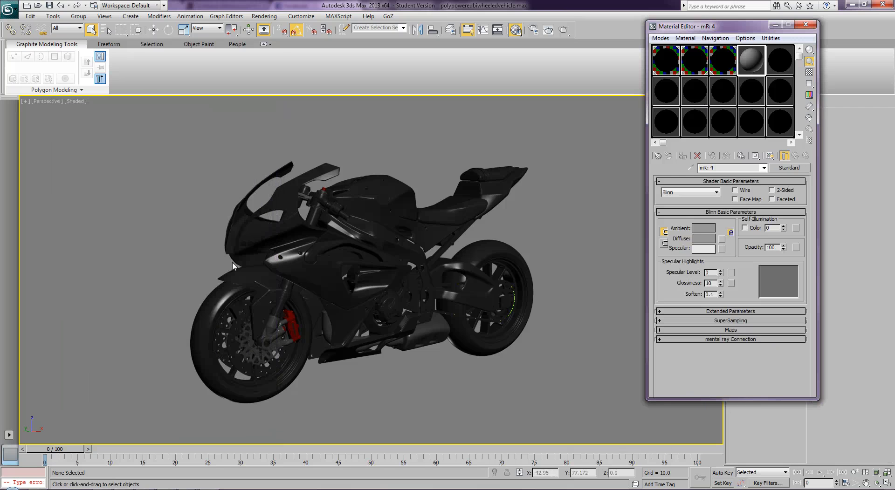
# Assign the mR: 4 Standard material to all objects in the scene and close the Material Editor
pyautogui.hotkey('ctrl', 'a')
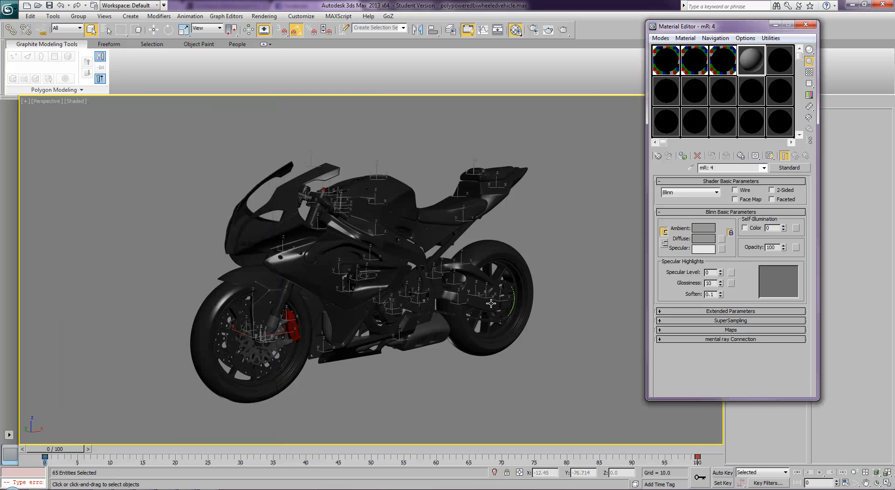
pyautogui.click(684, 157)
pyautogui.click(561, 246)
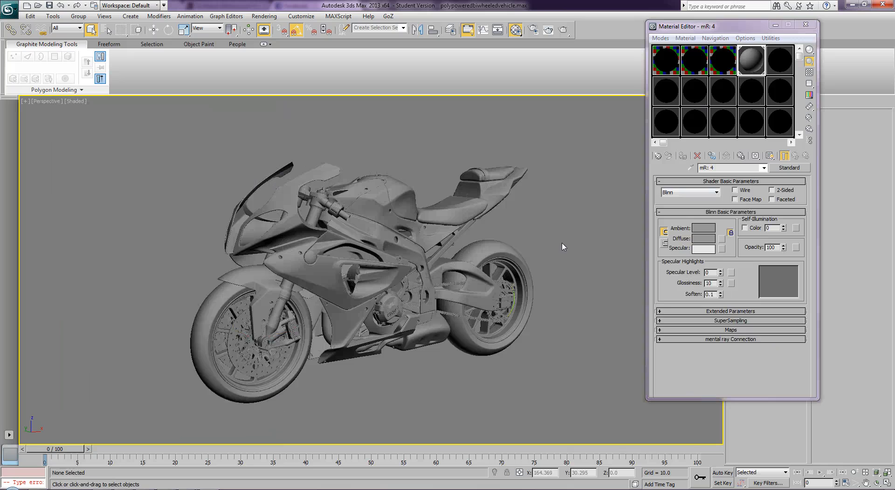
pyautogui.click(805, 24)
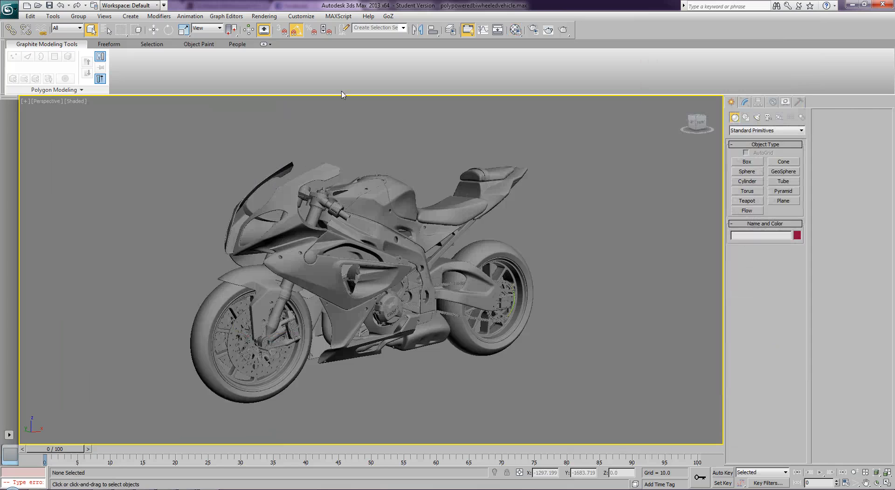
# Try the Realistic viewport shading and return to Shaded
pyautogui.click(74, 102)
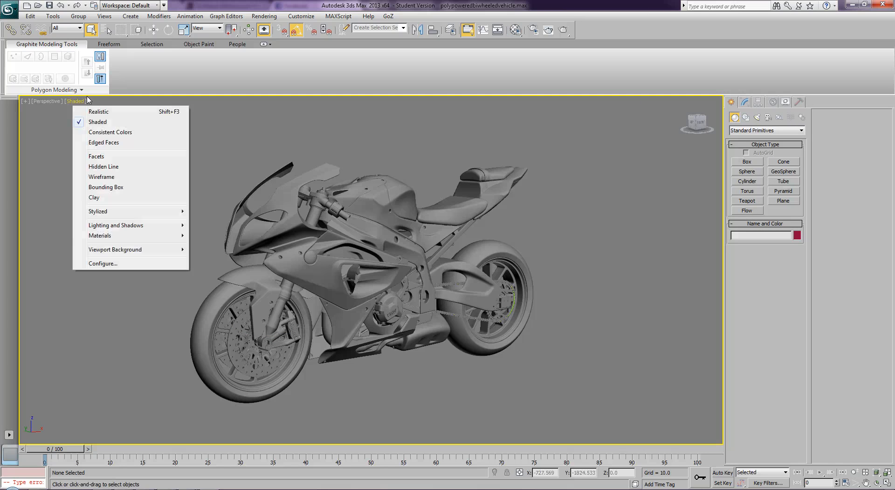
pyautogui.click(94, 112)
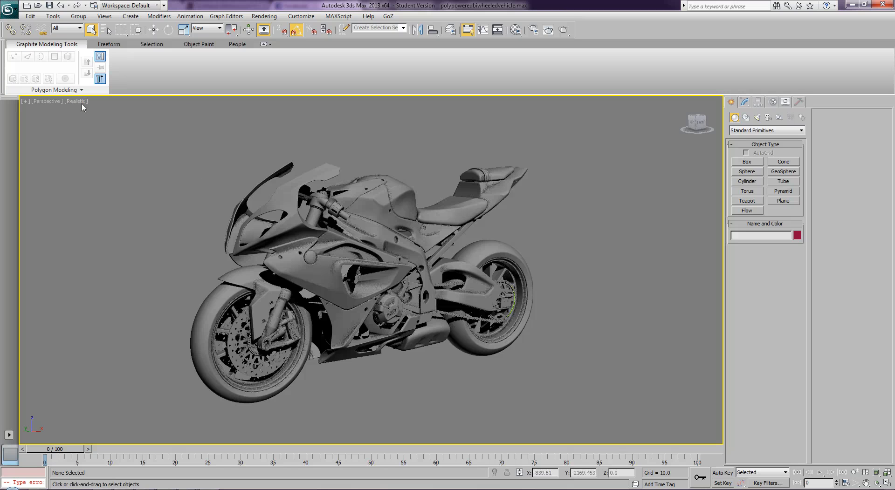
pyautogui.click(76, 102)
pyautogui.click(95, 120)
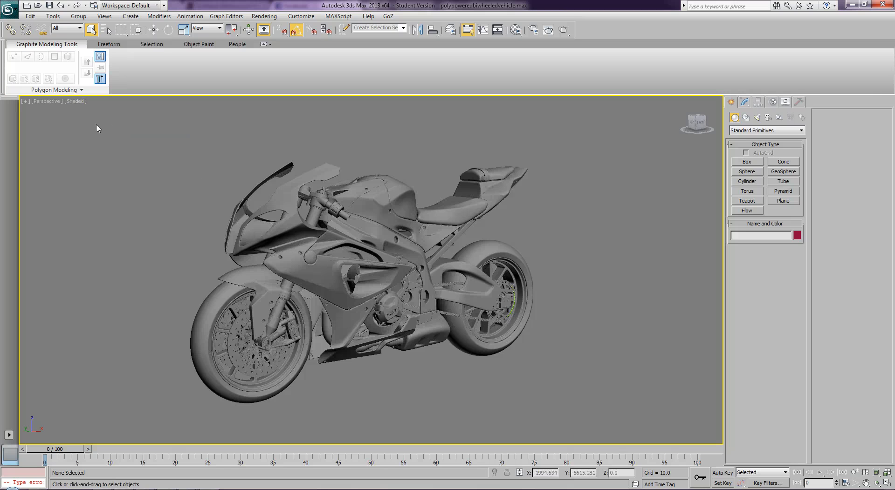
# Select the front tyre, open its modifier settings and display edged faces in the viewport
pyautogui.press('alt')
pyautogui.press('alt')
pyautogui.click(330, 265)
pyautogui.moveTo(182, 261)
pyautogui.keyDown('alt'); pyautogui.mouseDown(button='middle')
pyautogui.moveTo(260, 239)
pyautogui.moveTo(175, 269)
pyautogui.moveTo(196, 232)
pyautogui.moveTo(183, 254)
pyautogui.mouseUp(button='middle'); pyautogui.keyUp('alt')
pyautogui.moveTo(239, 298); pyautogui.dragTo(324, 257, button='middle')
pyautogui.scroll(3, 271, 273)
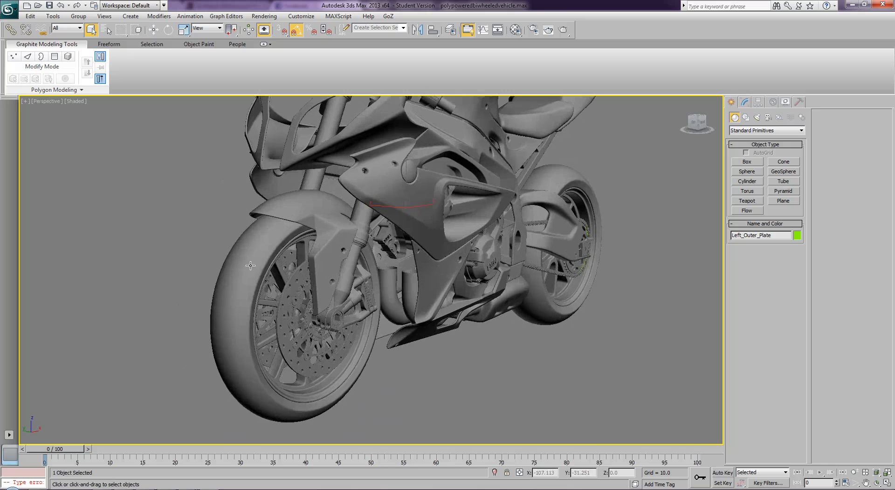
pyautogui.click(215, 261)
pyautogui.click(744, 102)
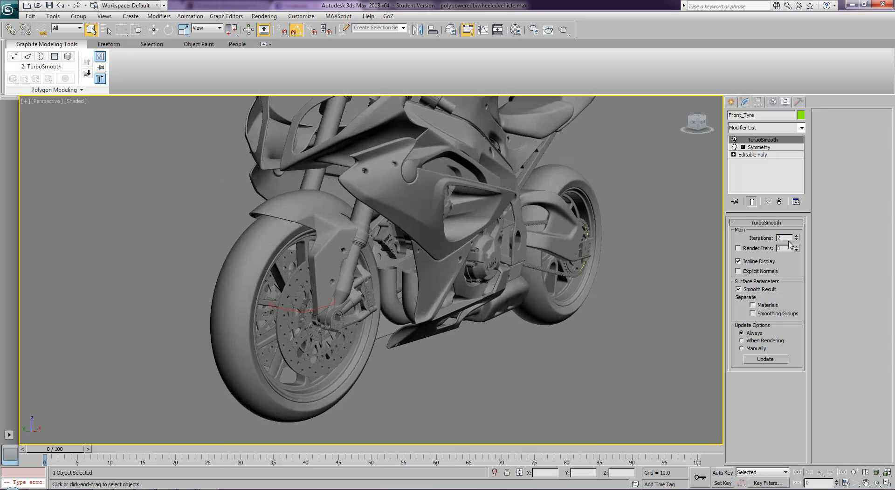
pyautogui.press('F4')
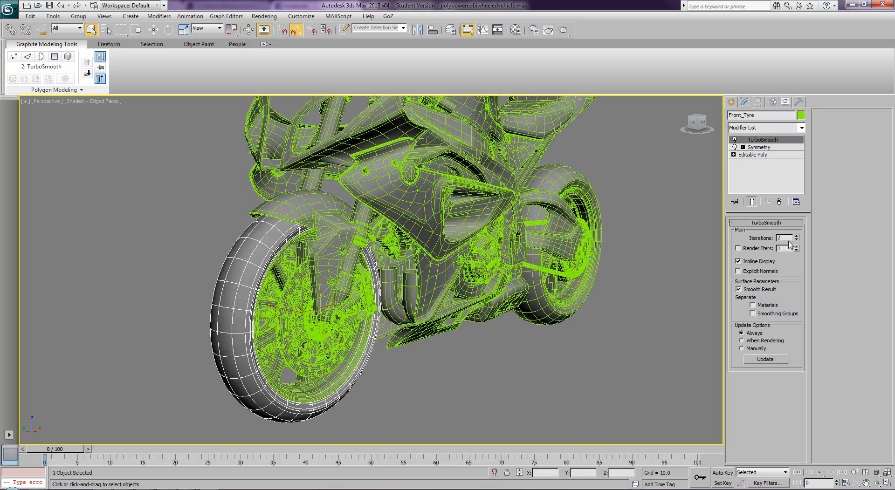
# Turn off Isoline Display in the front tyre's TurboSmooth and convert the tyre to Editable Poly
pyautogui.click(737, 262)
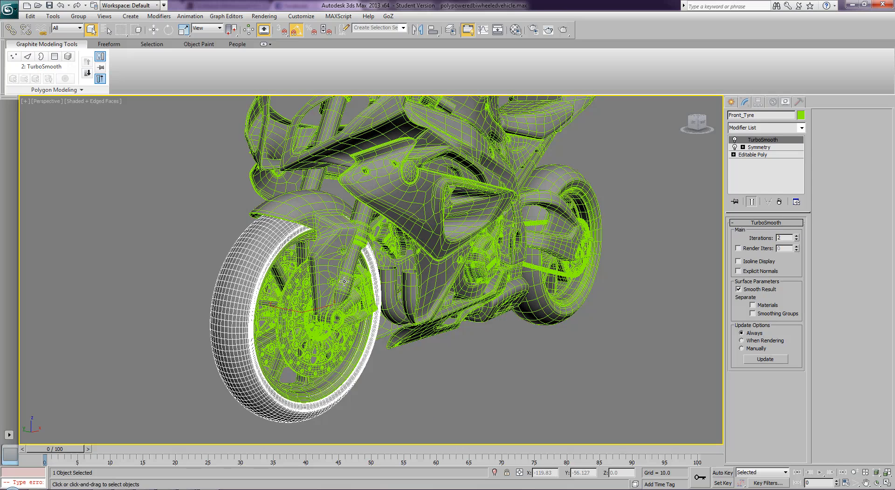
pyautogui.rightClick(245, 239)
pyautogui.moveTo(299, 327)
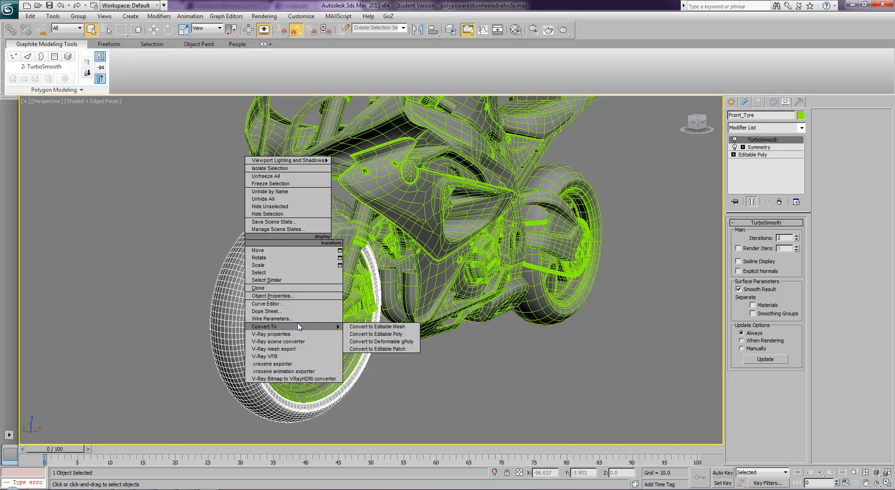
pyautogui.click(378, 336)
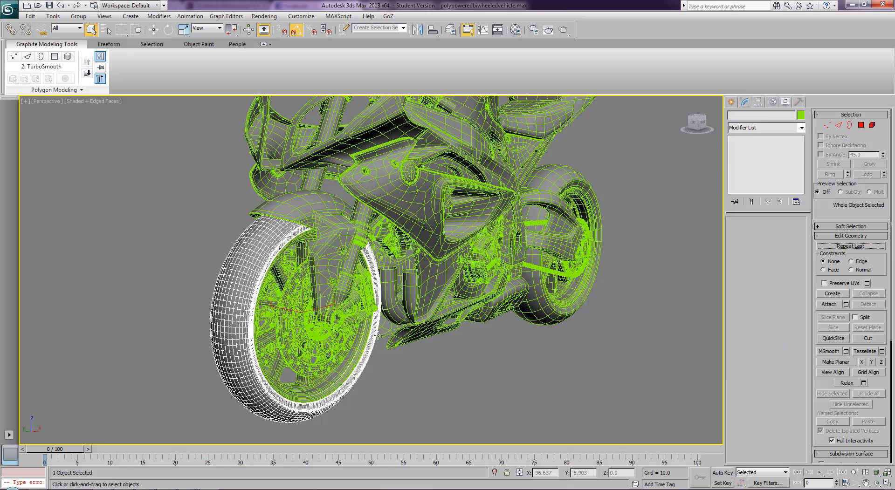
# Turn off Isoline Display in the front mudguard's TurboSmooth and convert the mudguard to Editable Poly
pyautogui.click(334, 258)
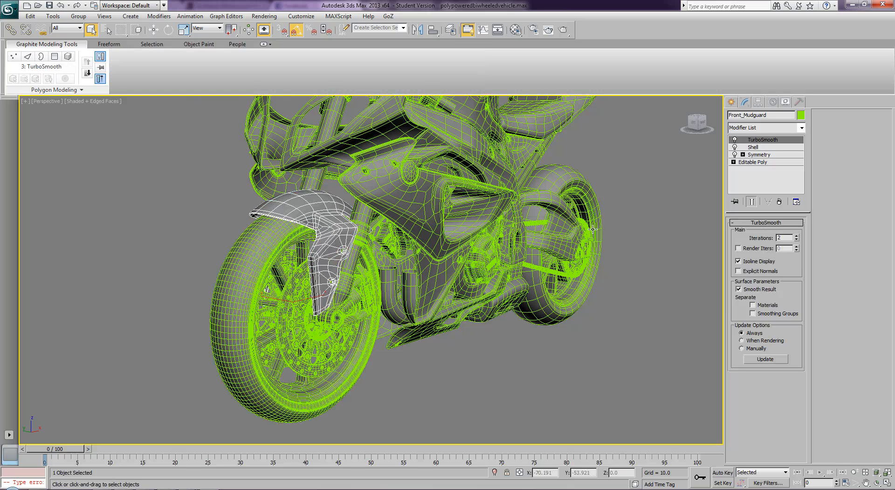
pyautogui.click(737, 261)
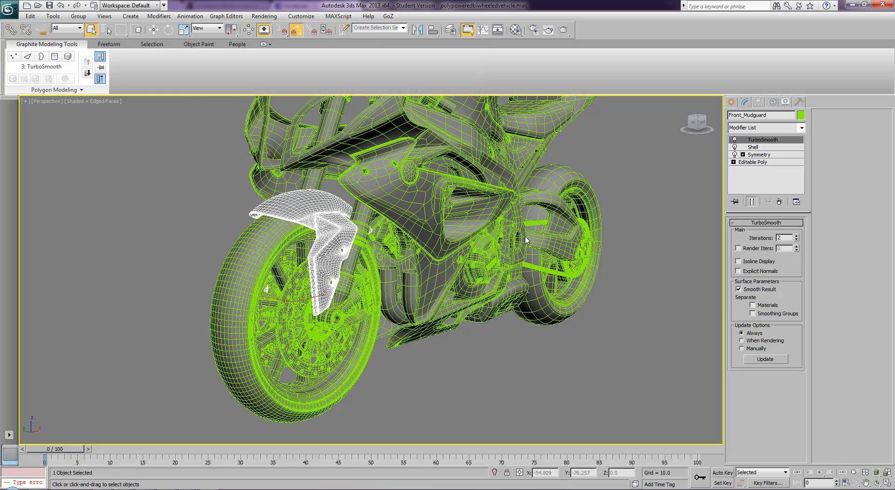
pyautogui.rightClick(432, 221)
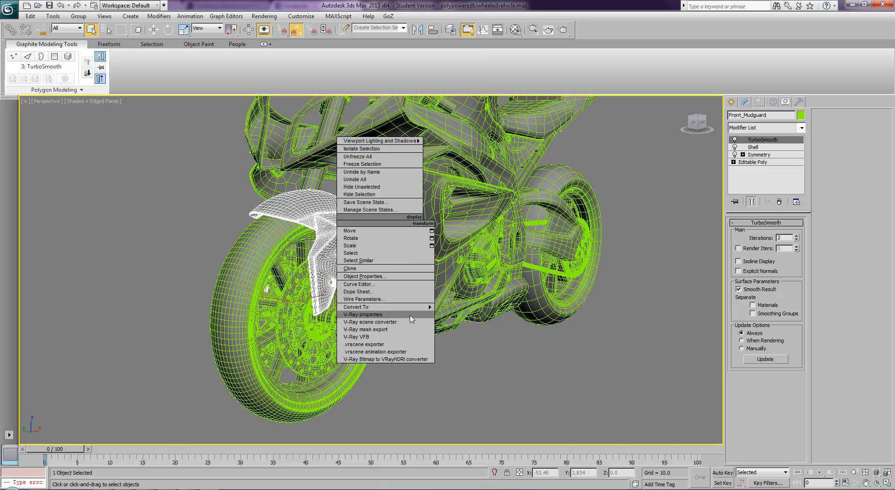
pyautogui.click(439, 315)
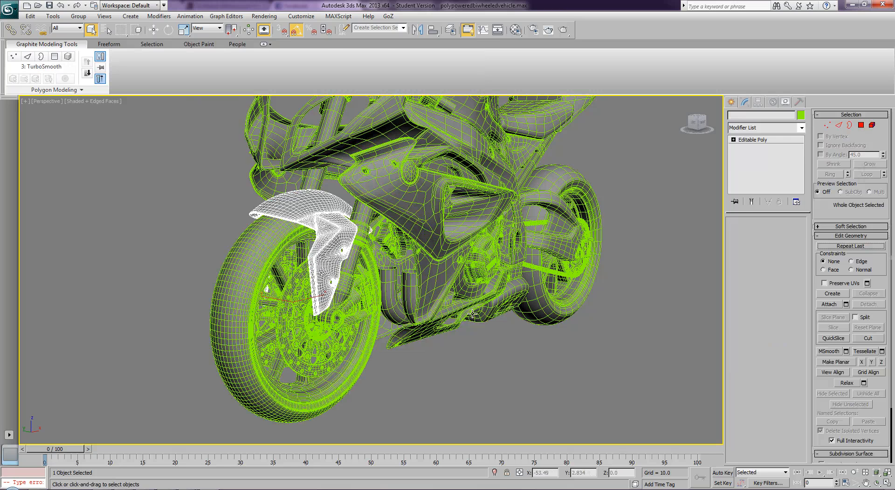
# Hide the converted front mudguard and the converted front tyre
pyautogui.click(288, 290)
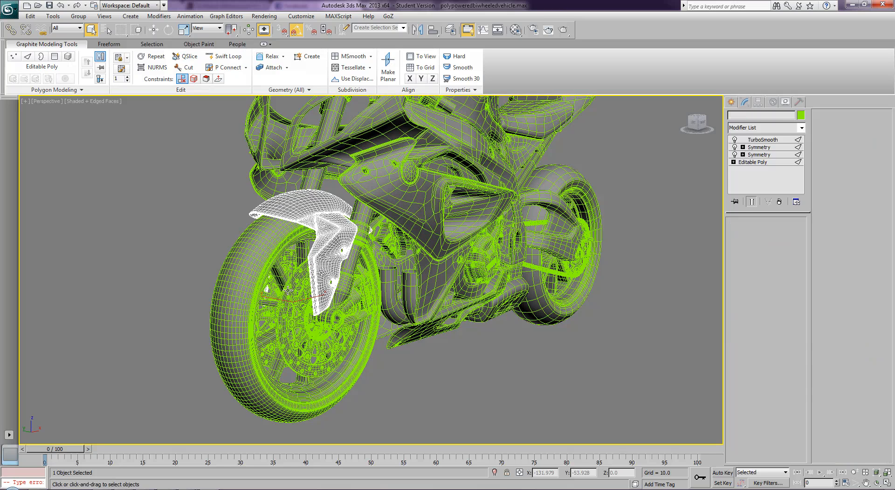
pyautogui.click(321, 232)
pyautogui.rightClick(321, 227)
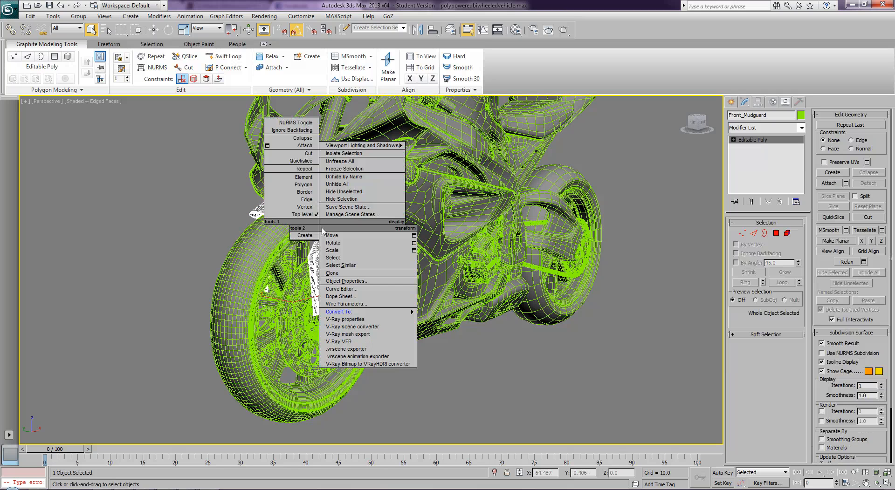
pyautogui.click(343, 199)
pyautogui.click(254, 257)
pyautogui.rightClick(252, 257)
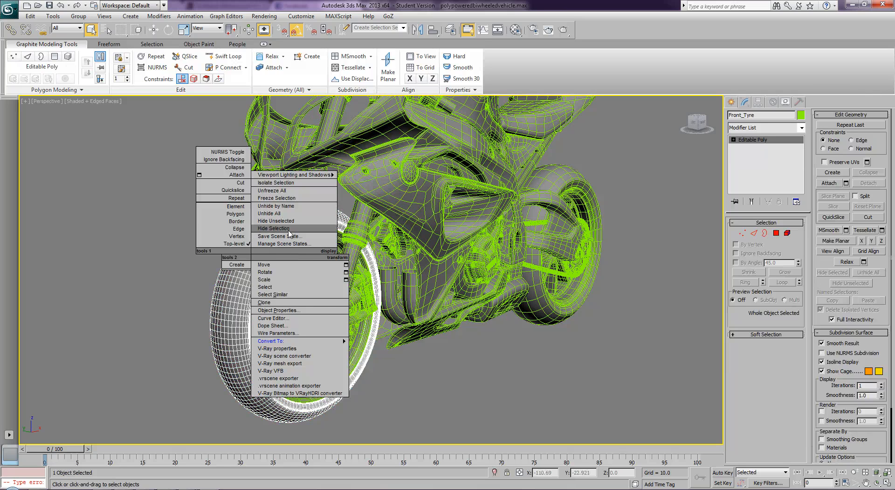
pyautogui.click(289, 228)
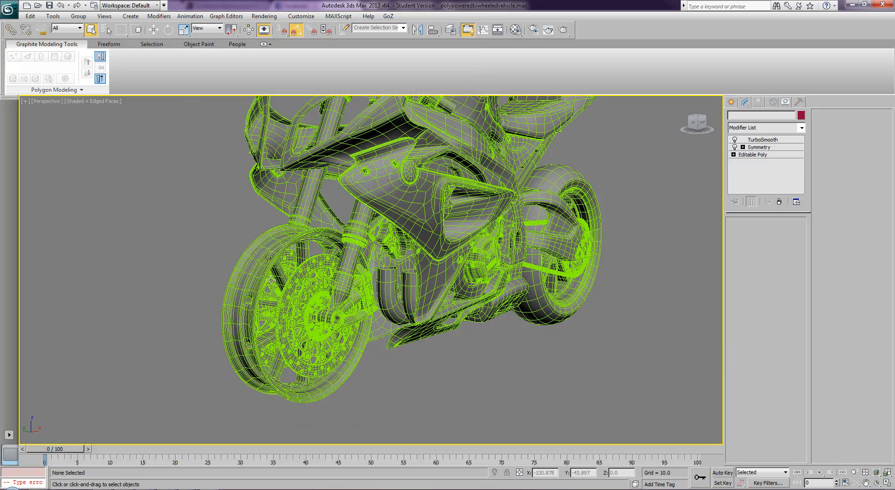
# Convert the front alloy to Editable Poly with its TurboSmooth's Isoline Display turned off, and hide it
pyautogui.click(252, 282)
pyautogui.click(745, 262)
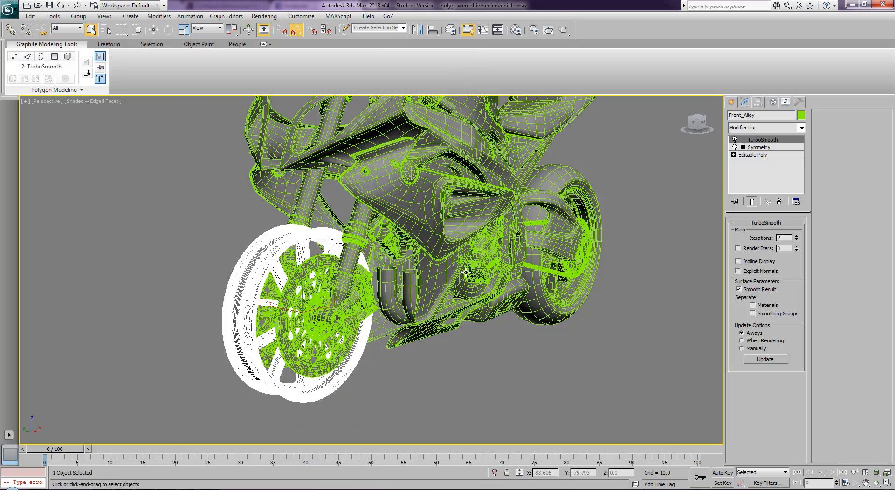
pyautogui.rightClick(253, 276)
pyautogui.moveTo(321, 363)
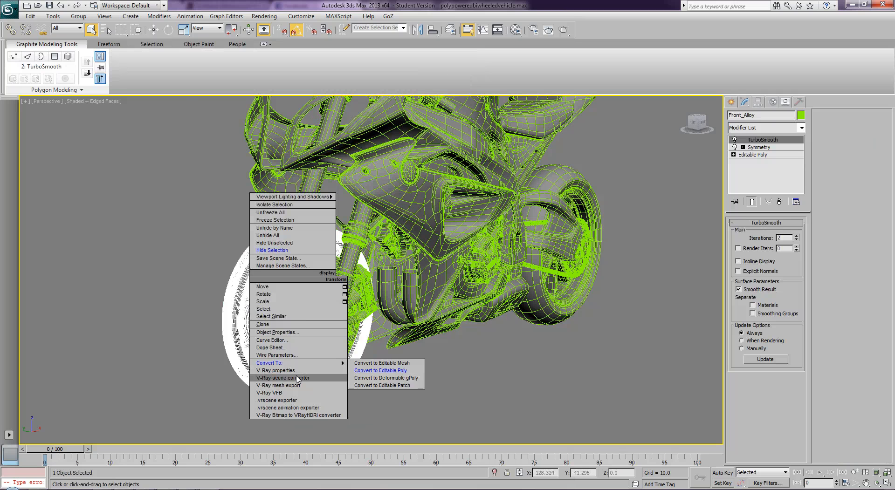
pyautogui.click(385, 372)
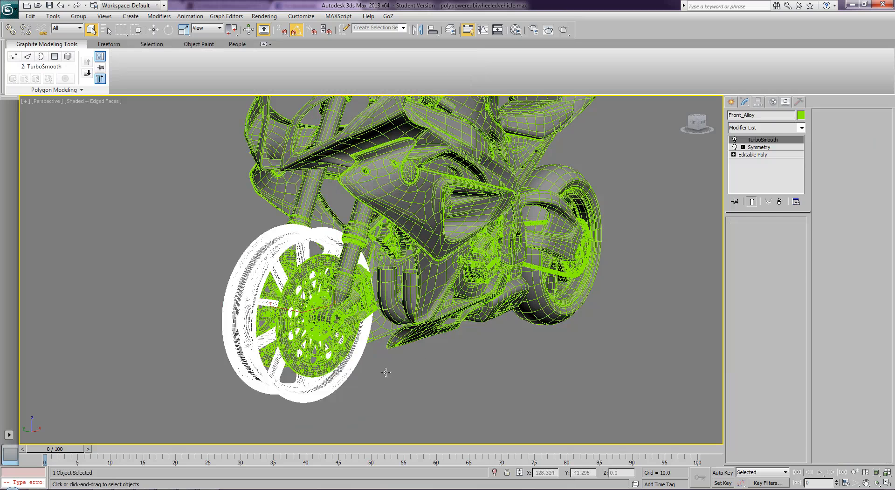
pyautogui.rightClick(244, 283)
pyautogui.moveTo(299, 370)
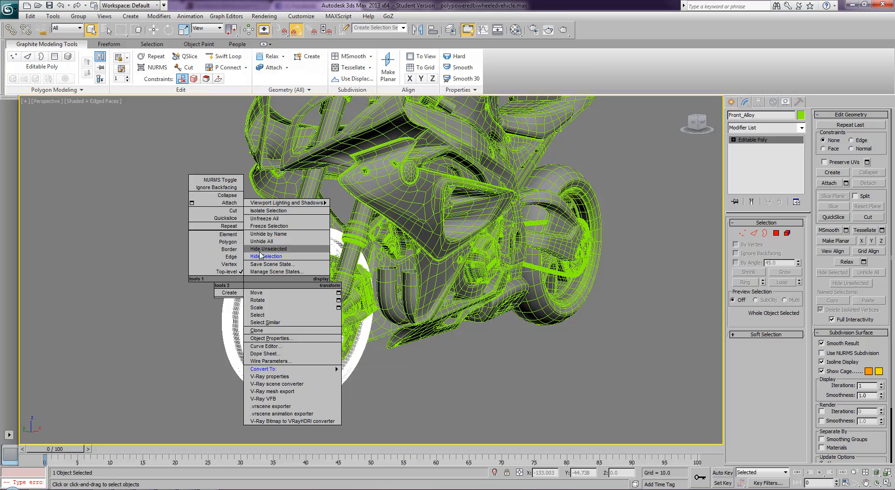
pyautogui.click(264, 257)
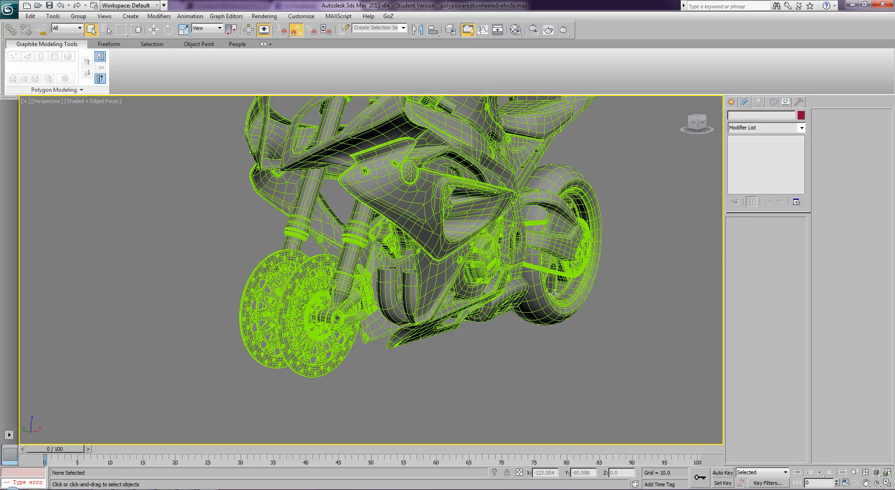
# Turn off Isoline Display in the front outer disc's TurboSmooth and set its iterations to 2
pyautogui.click(286, 304)
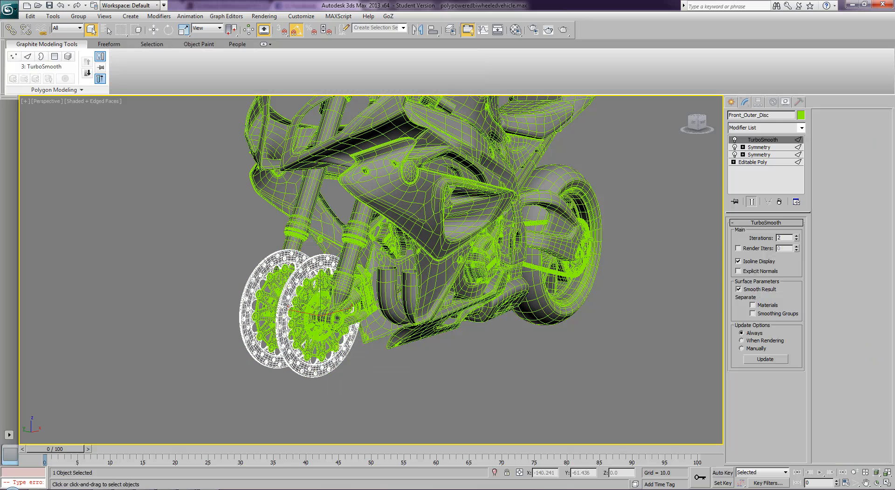
pyautogui.scroll(3, 285, 303)
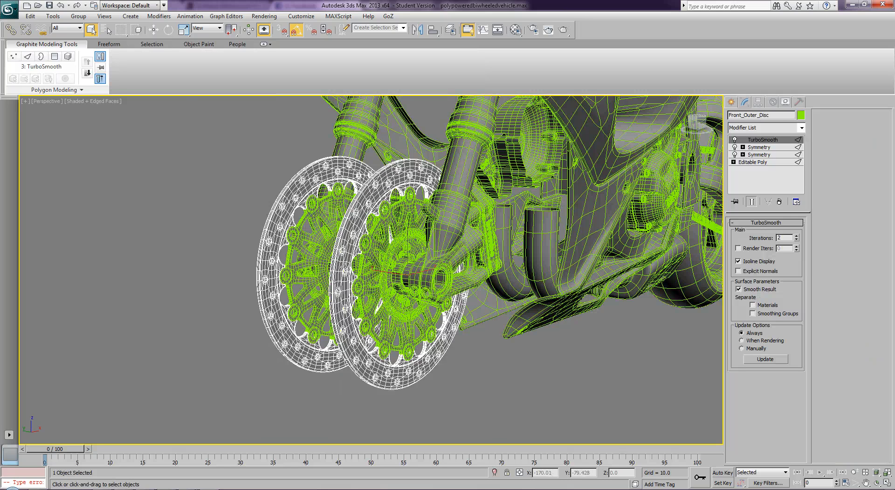
pyautogui.click(877, 483)
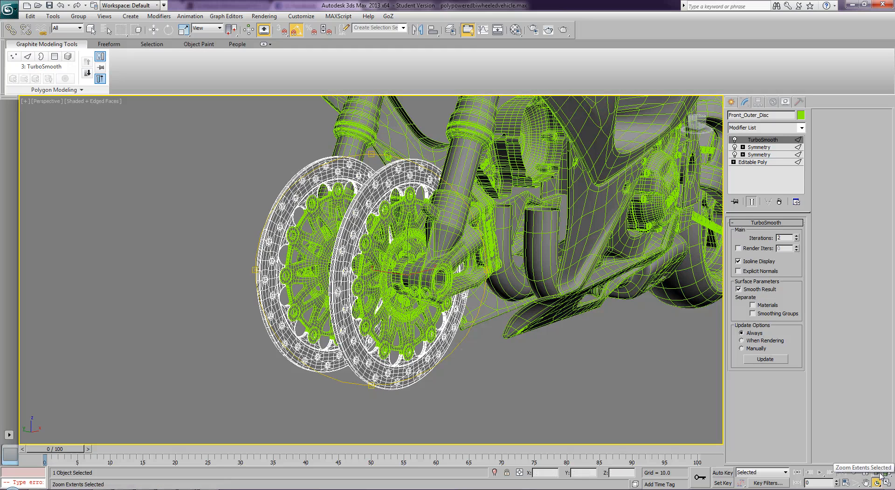
pyautogui.rightClick(476, 321)
pyautogui.press('q')
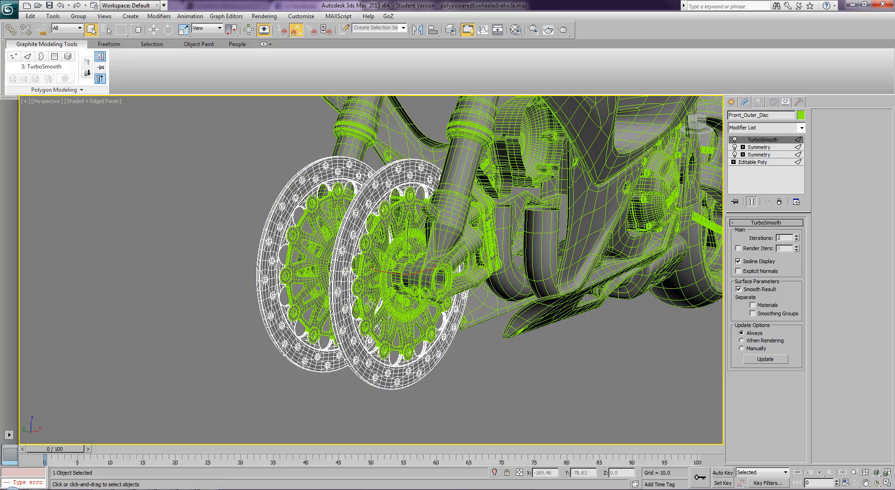
pyautogui.click(738, 261)
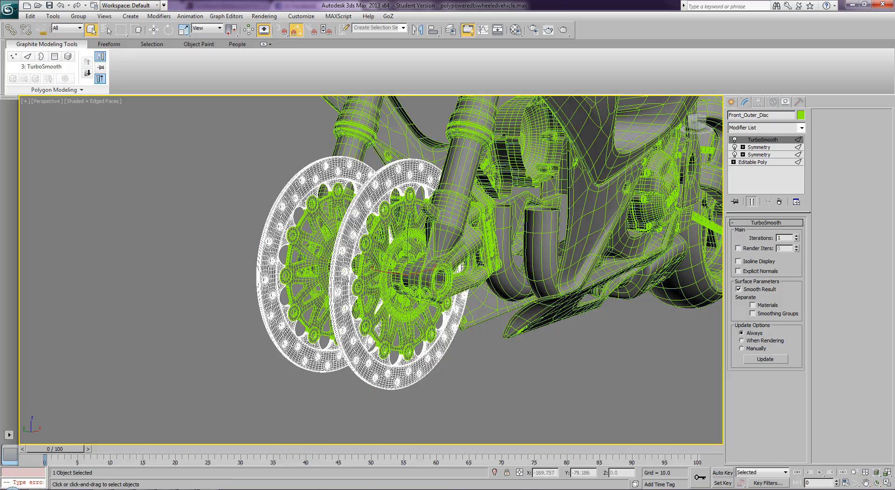
pyautogui.rightClick(346, 282)
pyautogui.click(816, 266)
pyautogui.click(796, 236)
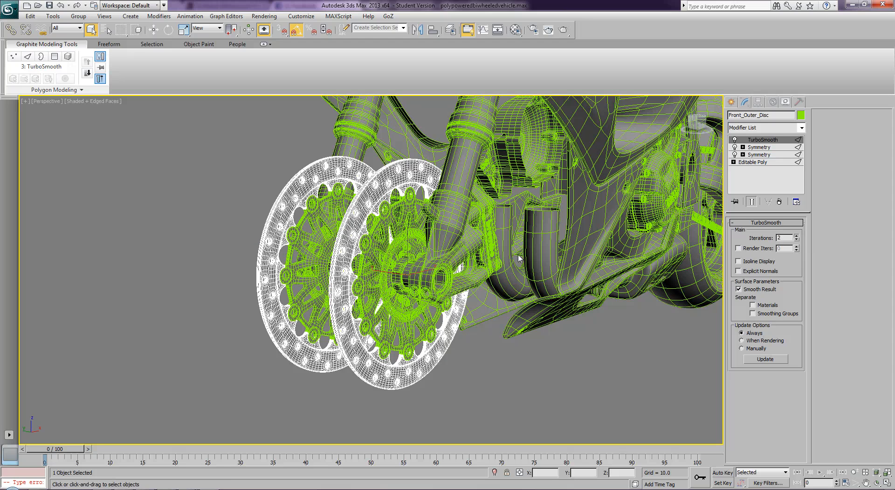
# Convert the front outer disc to Editable Poly and hide it
pyautogui.rightClick(346, 236)
pyautogui.moveTo(376, 323)
pyautogui.click(472, 329)
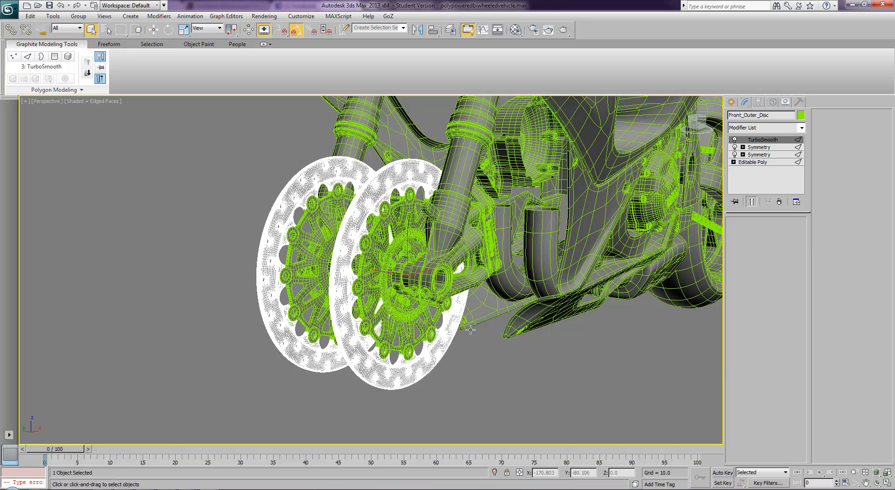
pyautogui.rightClick(336, 281)
pyautogui.click(358, 252)
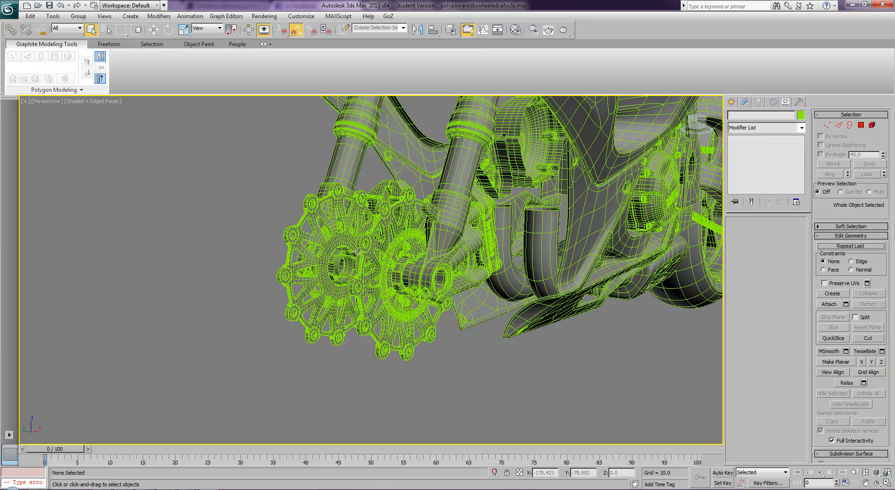
# Convert the front disc bolts to Editable Poly with their TurboSmooth's Isoline Display turned off, and hide them
pyautogui.click(374, 288)
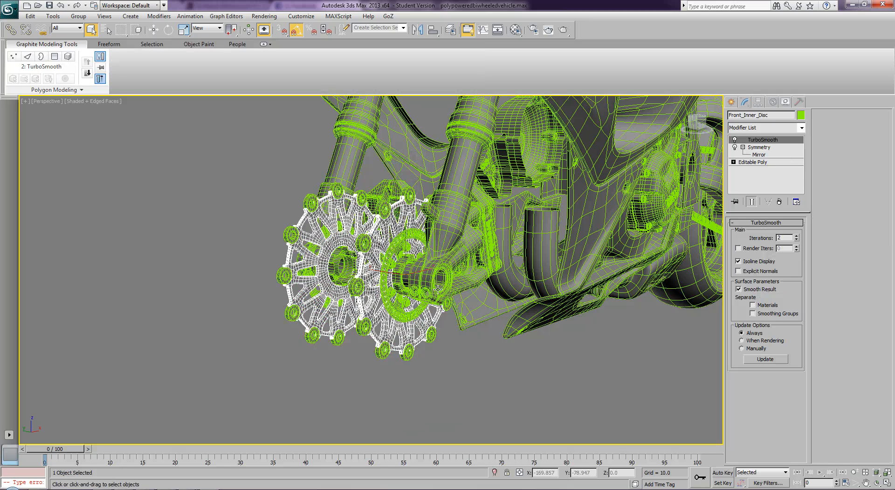
pyautogui.click(355, 289)
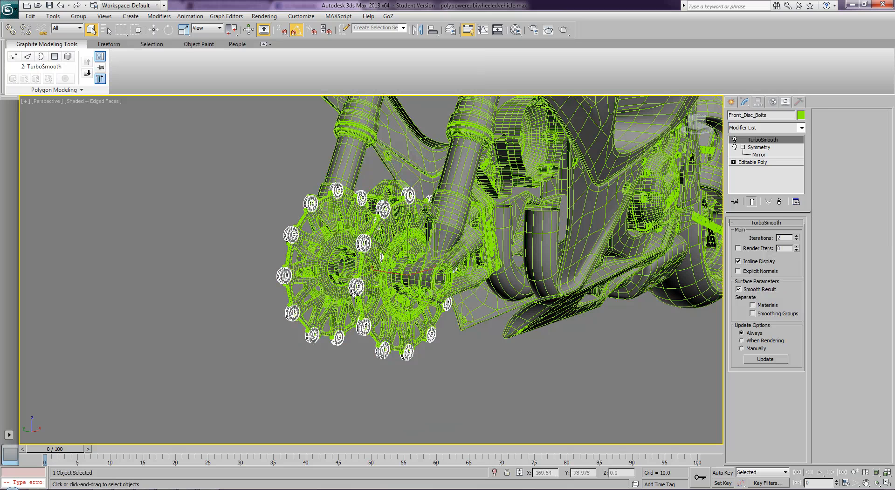
pyautogui.click(738, 262)
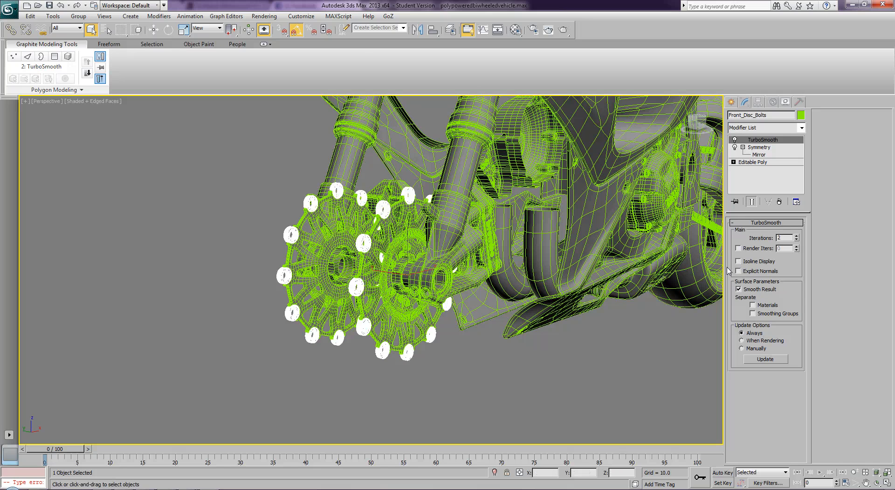
pyautogui.rightClick(360, 332)
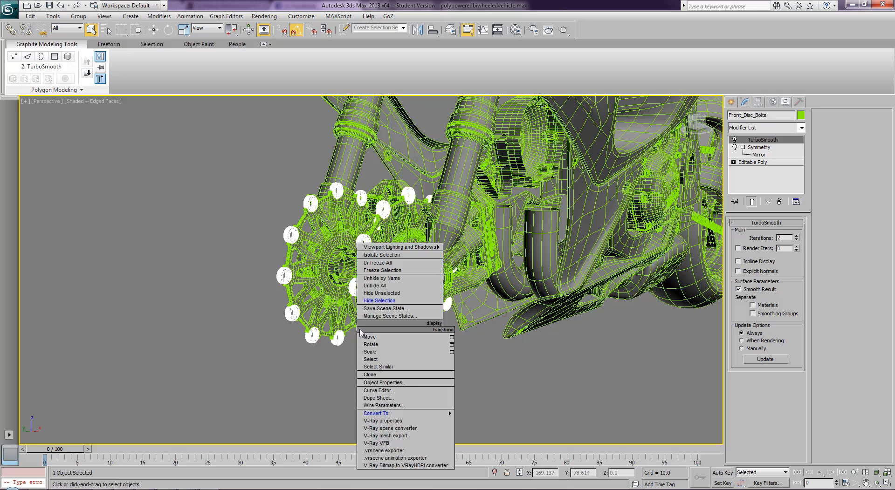
pyautogui.moveTo(450, 415)
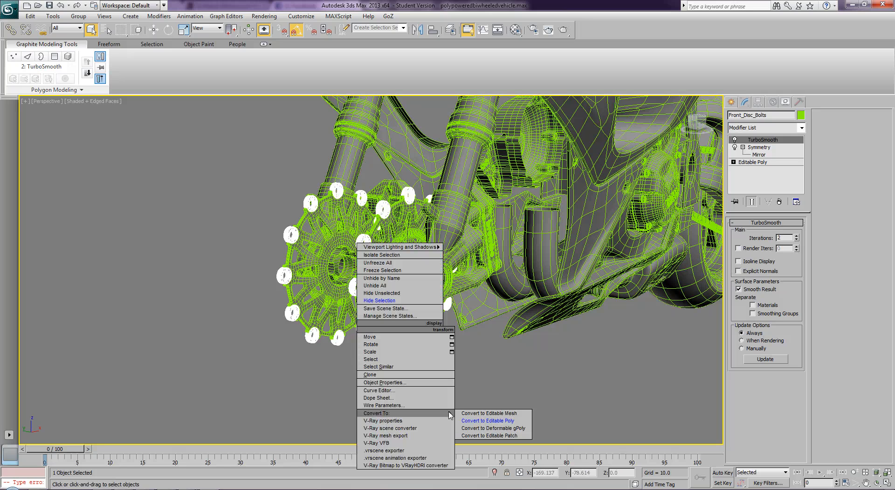
pyautogui.click(489, 421)
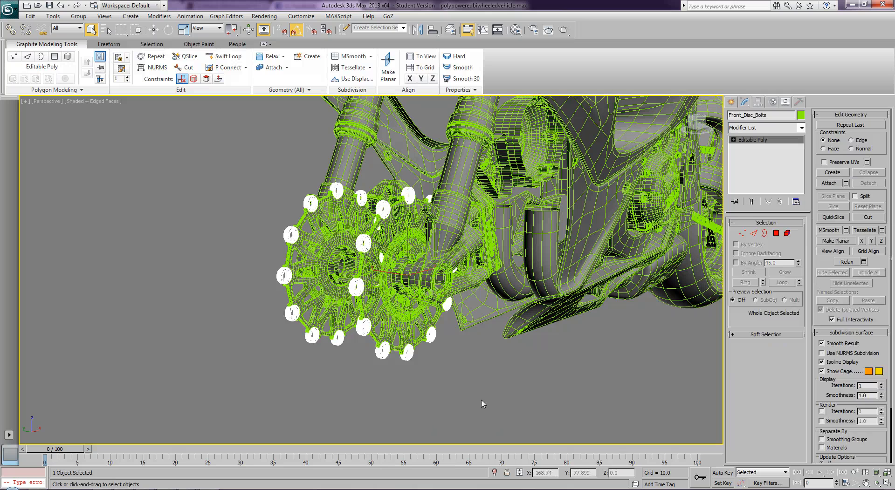
pyautogui.rightClick(380, 352)
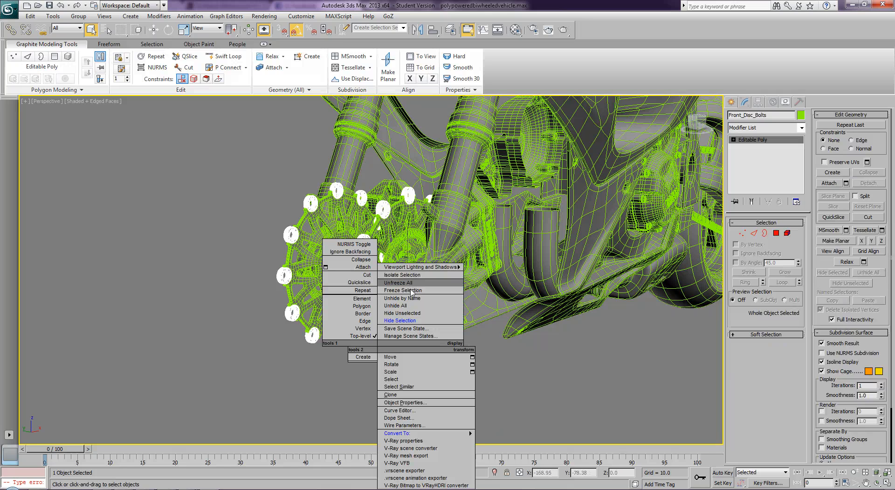
pyautogui.click(410, 320)
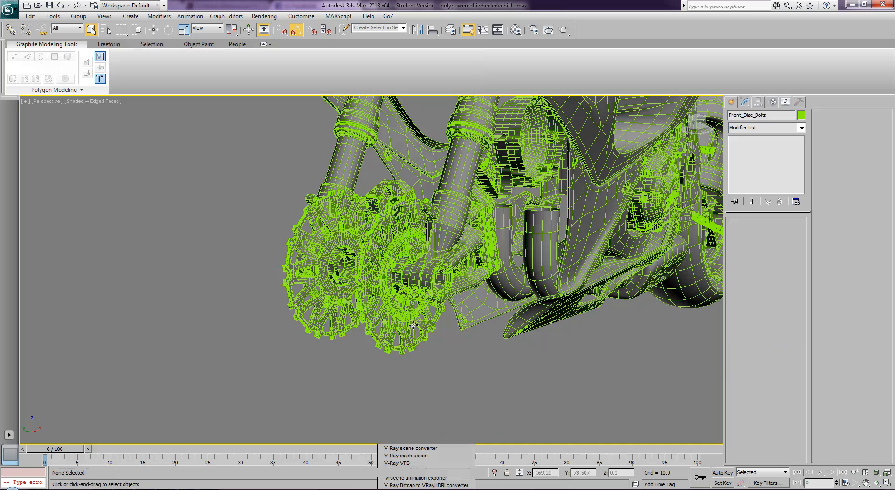
# Convert the front inner disc to Editable Poly with its TurboSmooth's Isoline Display turned off, and hide it
pyautogui.click(385, 310)
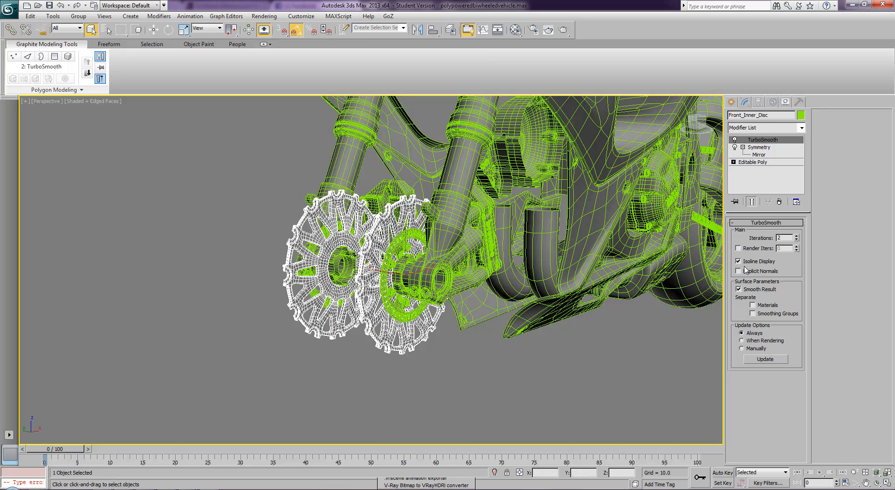
pyautogui.click(738, 262)
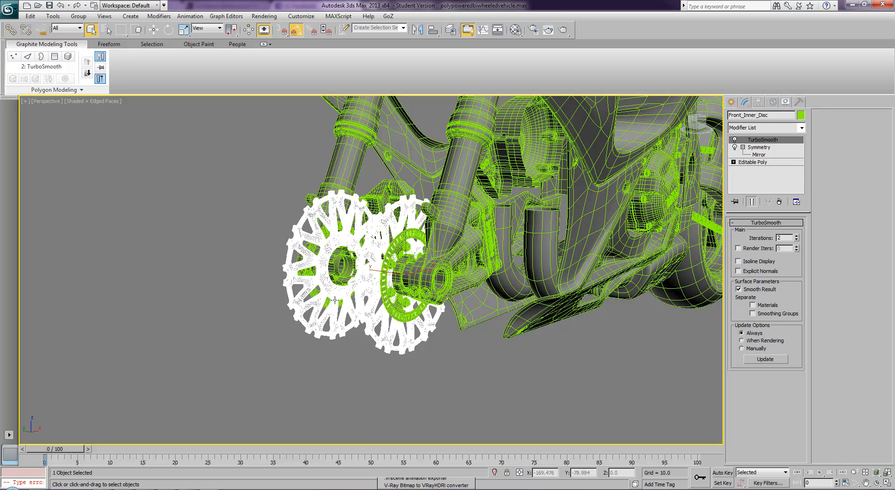
pyautogui.rightClick(359, 315)
pyautogui.moveTo(418, 401)
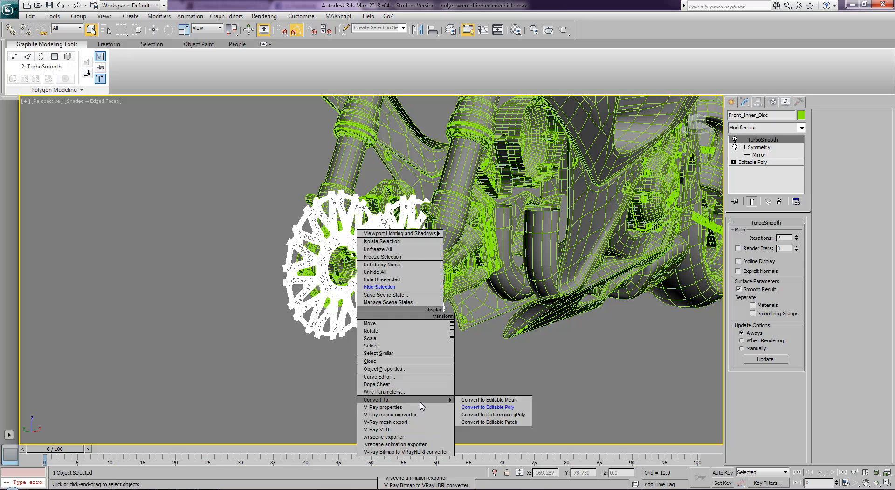
pyautogui.click(484, 407)
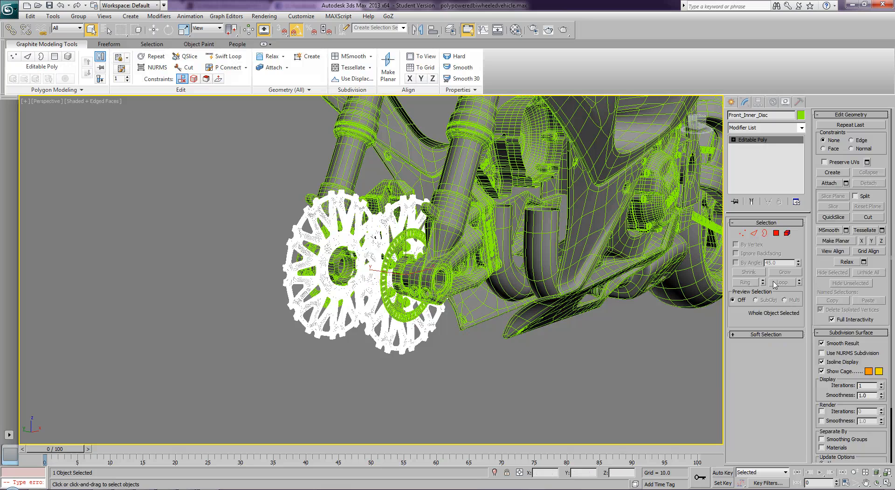
pyautogui.rightClick(367, 282)
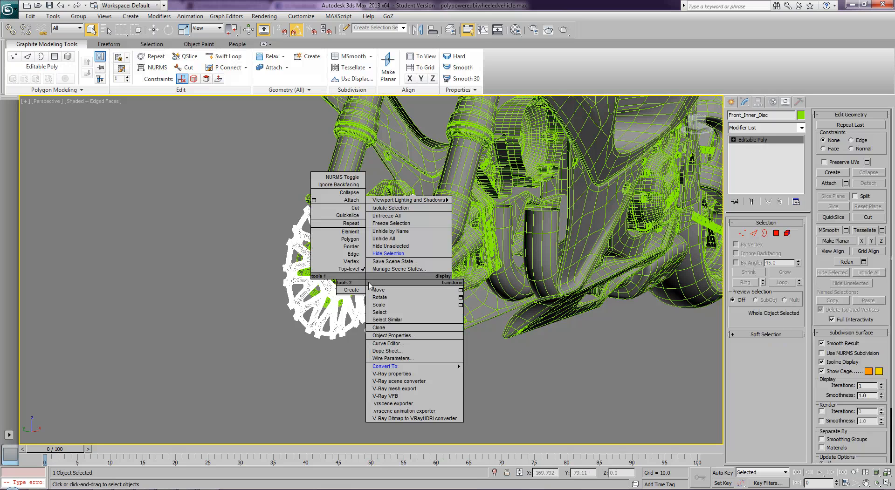
pyautogui.click(388, 253)
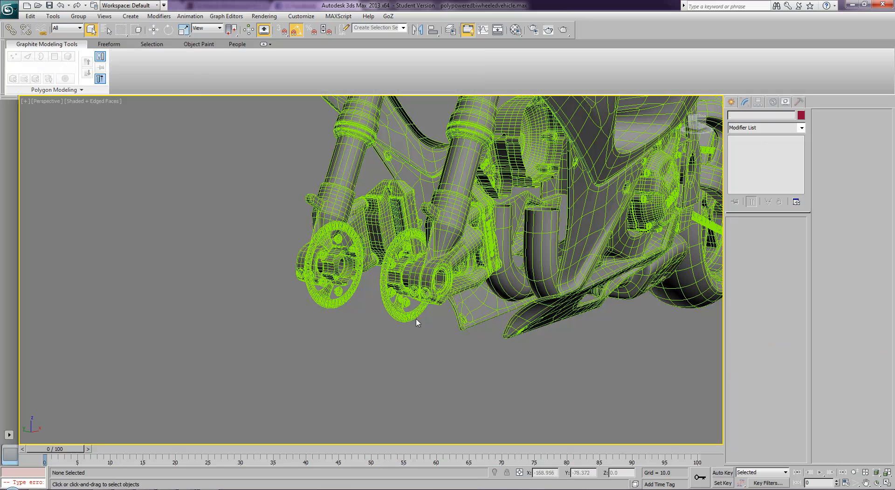
# Select the left outer plate on the side fairing and convert it to Editable Poly
pyautogui.click(865, 483)
pyautogui.moveTo(598, 318); pyautogui.dragTo(382, 283)
pyautogui.rightClick(381, 283)
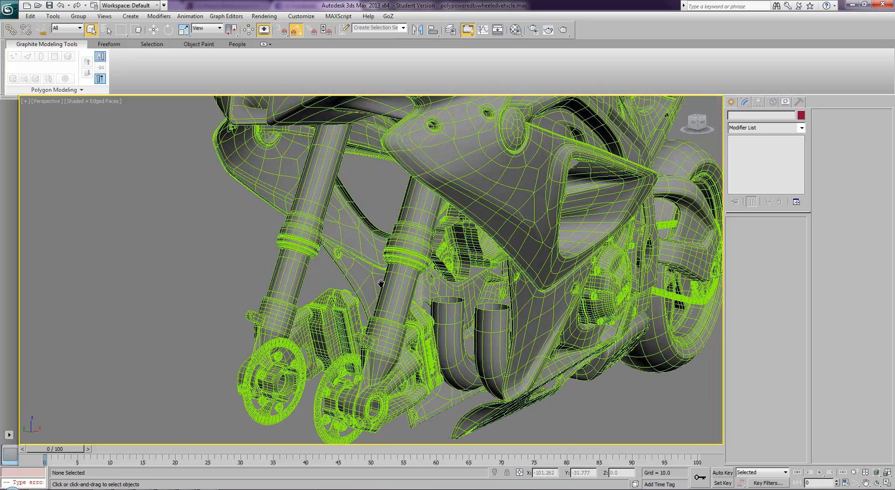
pyautogui.click(519, 190)
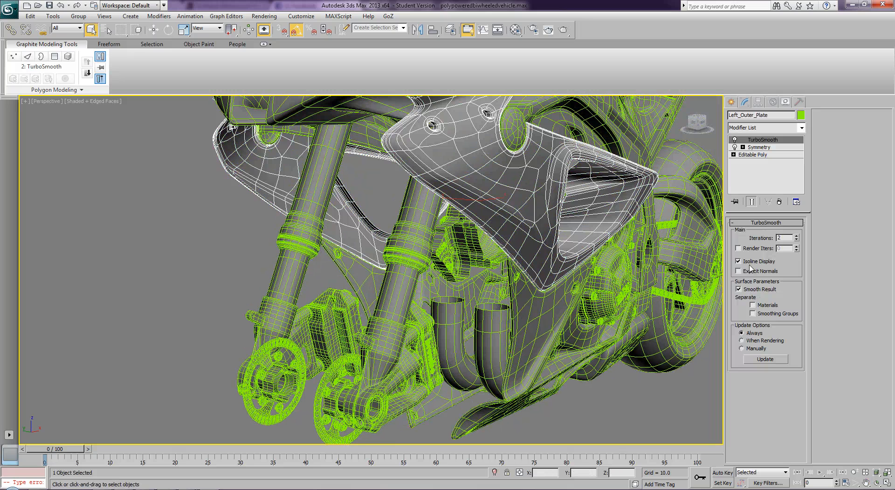
pyautogui.rightClick(526, 224)
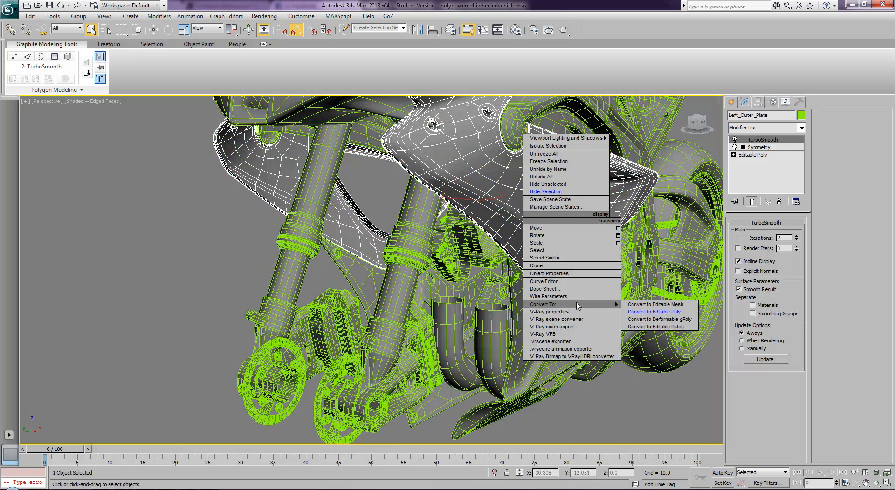
pyautogui.moveTo(603, 306)
pyautogui.click(636, 311)
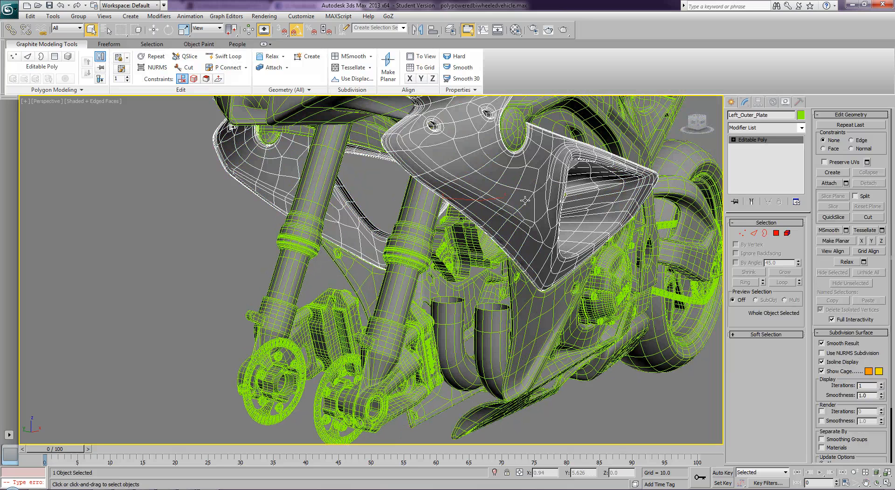
# Undo the left outer plate's conversion to Editable Poly and clear the selection
pyautogui.press('1')
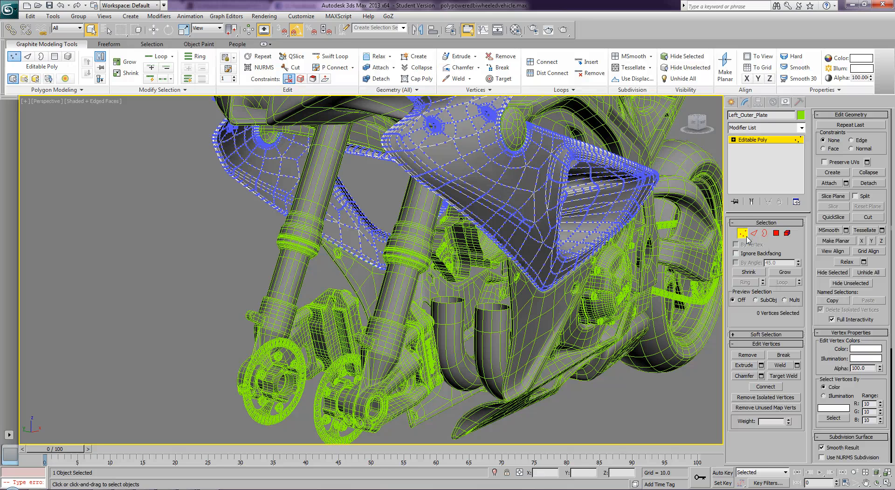
pyautogui.hotkey('ctrl', 'z')
pyautogui.hotkey('ctrl', 'd')
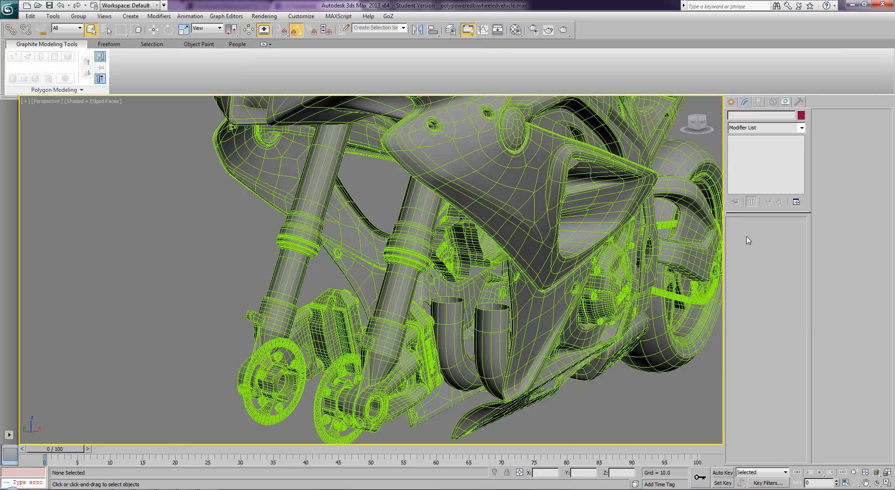
# Turn off Isoline Display in the left outer plate's TurboSmooth, convert the plate to Editable Poly and hide it
pyautogui.click(551, 205)
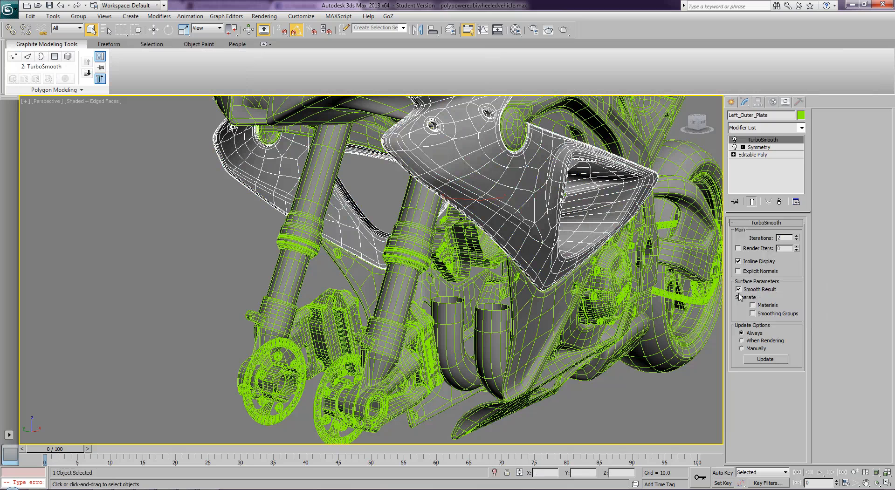
pyautogui.click(737, 262)
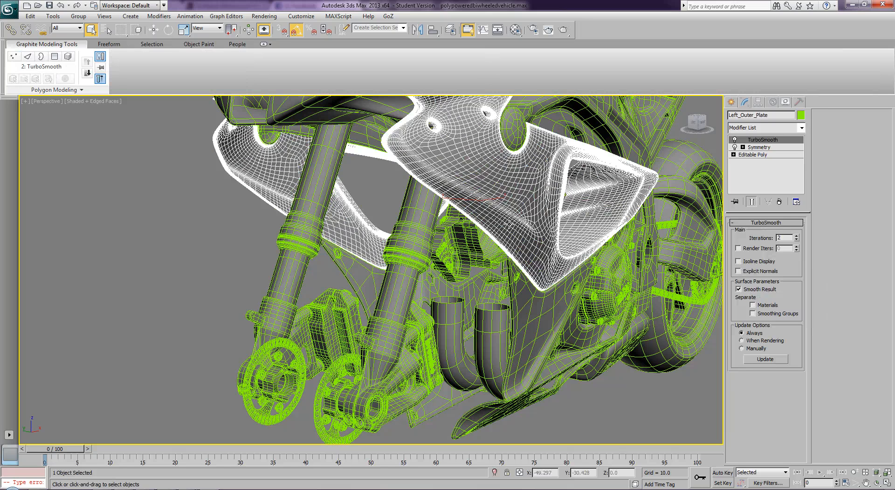
pyautogui.rightClick(497, 218)
pyautogui.moveTo(545, 306)
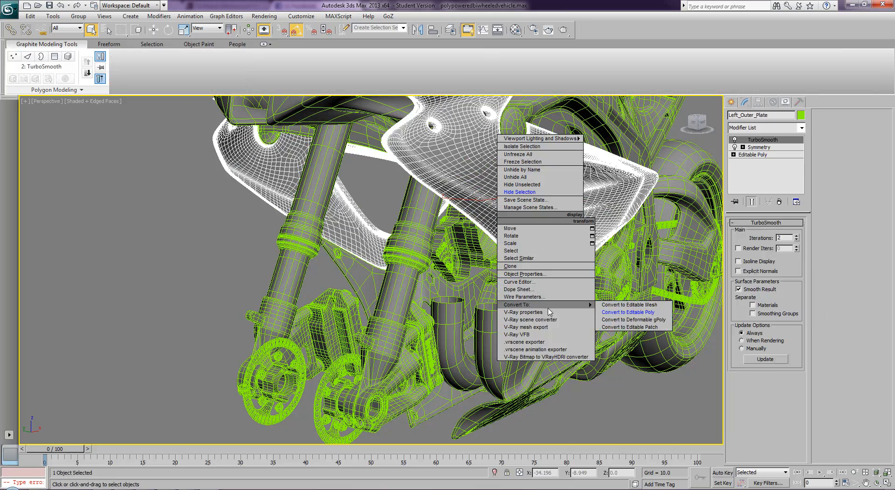
pyautogui.click(628, 312)
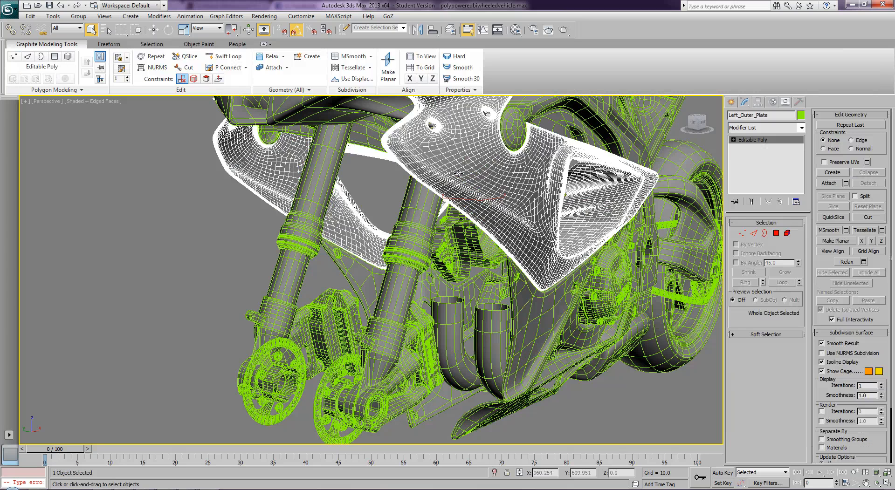
pyautogui.rightClick(522, 179)
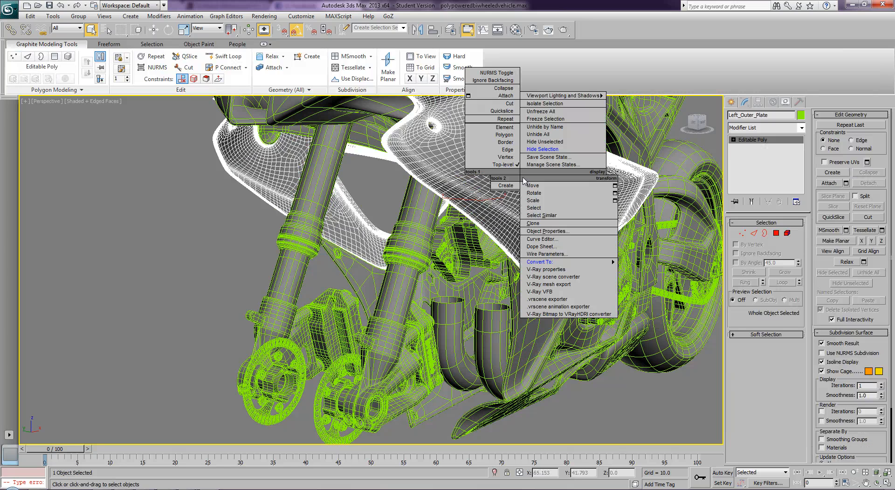
pyautogui.click(525, 150)
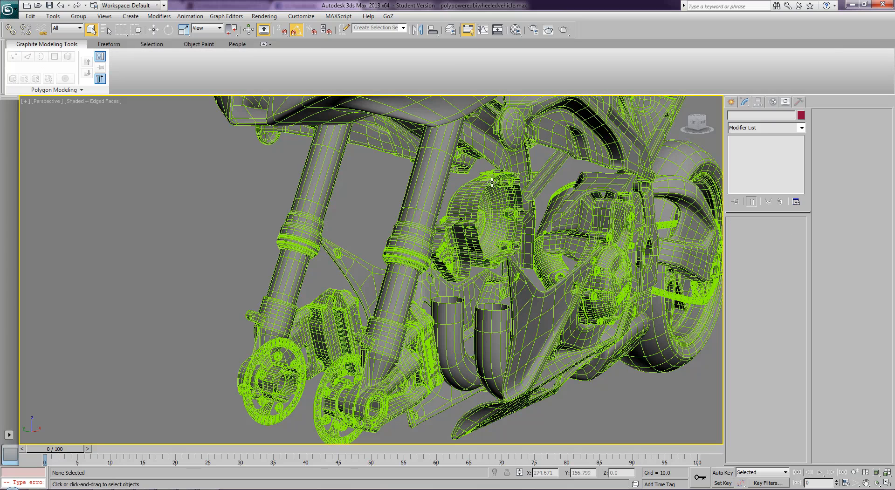
# Convert the front suspension tubes to Editable Poly with their TurboSmooth's Isoline Display turned off
pyautogui.click(427, 212)
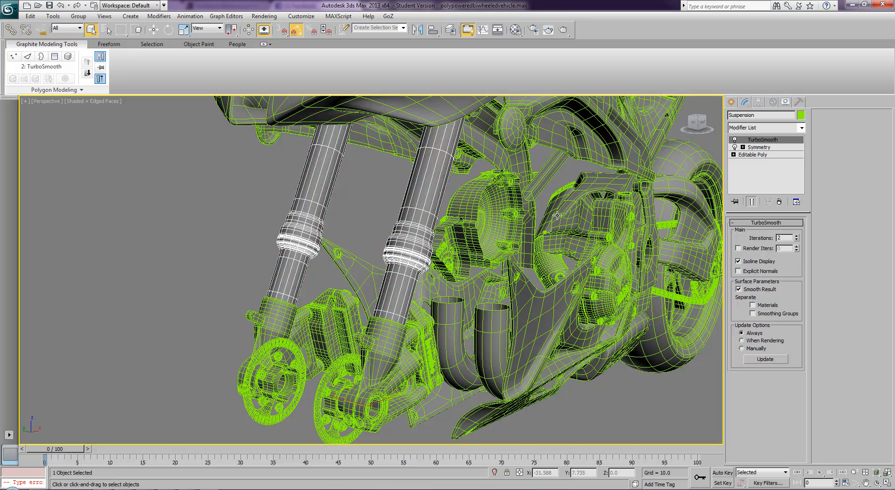
pyautogui.click(738, 261)
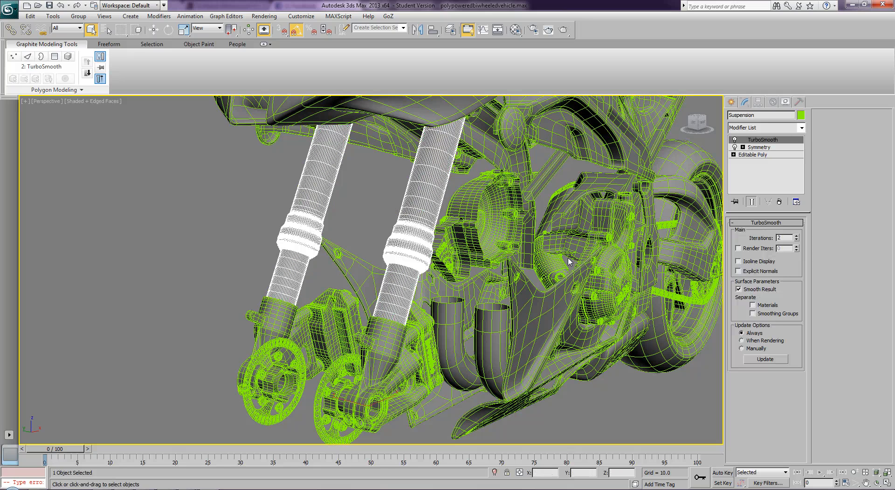
pyautogui.rightClick(401, 252)
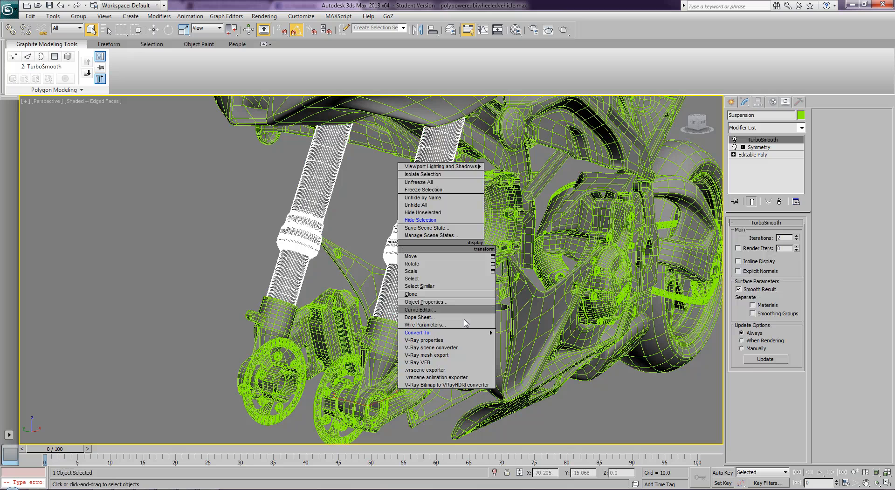
pyautogui.moveTo(447, 332)
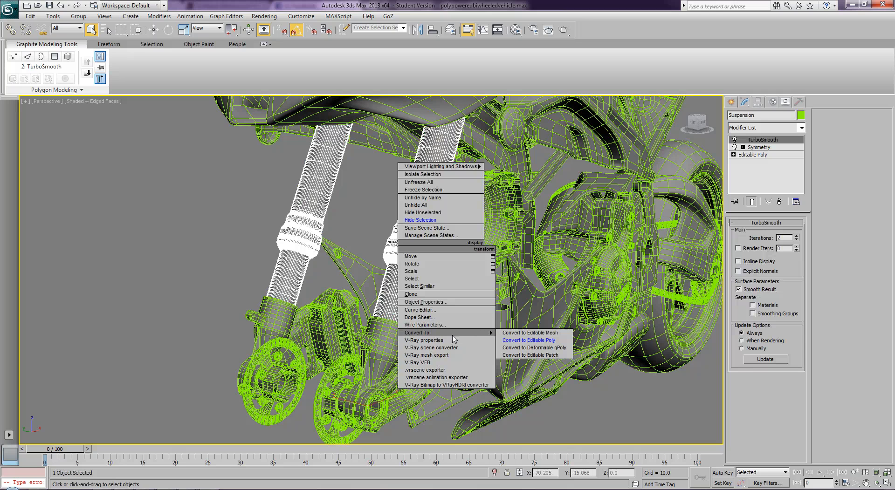
pyautogui.click(513, 340)
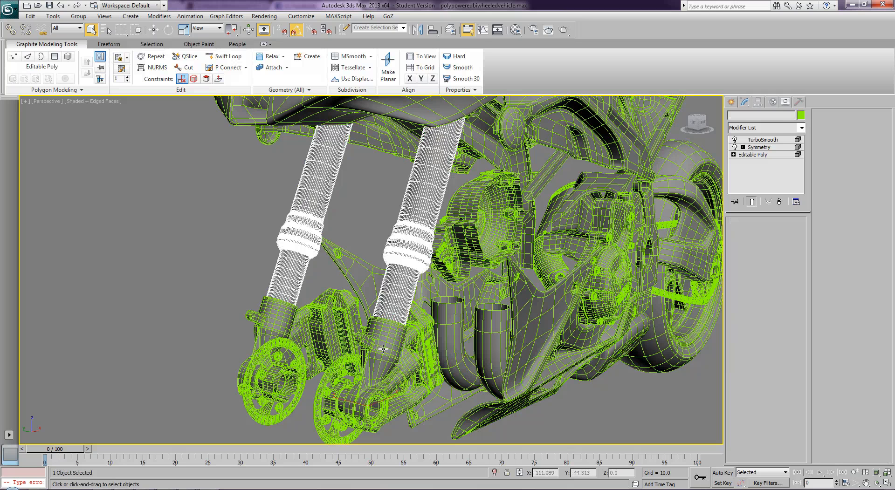
# Convert the suspension bracket to Editable Poly with its TurboSmooth's Isoline Display turned off, and hide it
pyautogui.click(383, 349)
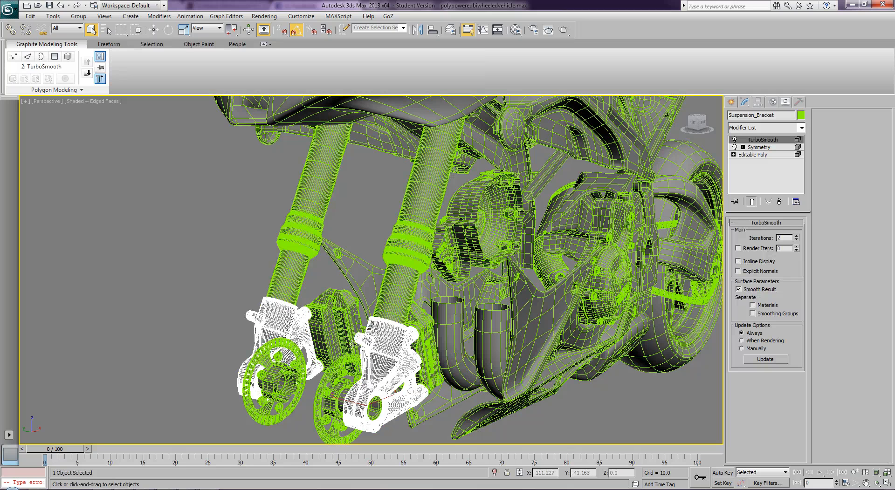
pyautogui.rightClick(368, 345)
pyautogui.moveTo(445, 433)
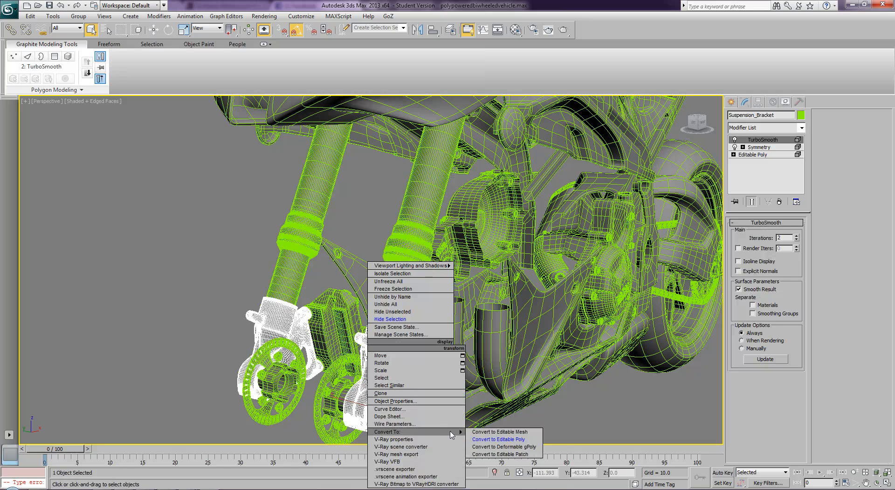
pyautogui.click(483, 439)
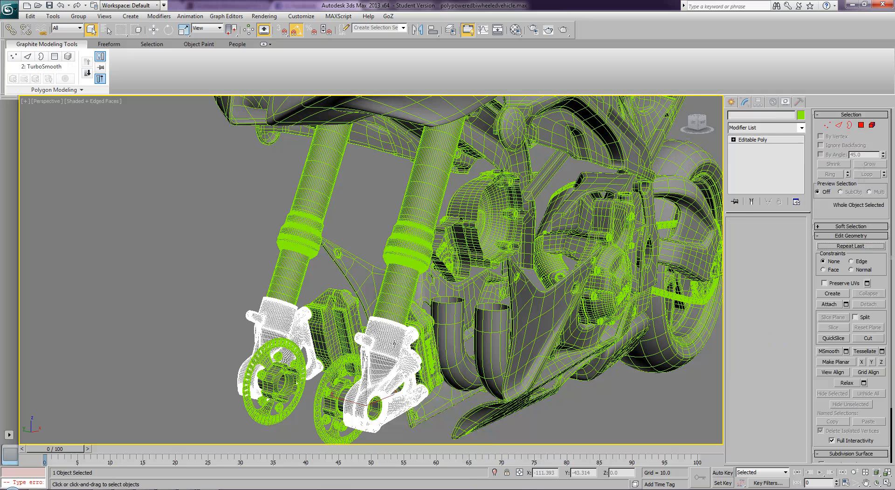
pyautogui.rightClick(404, 327)
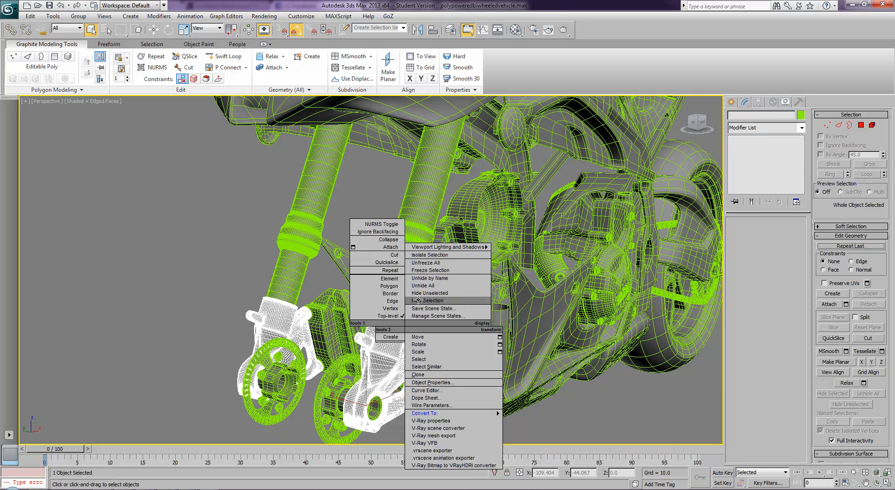
pyautogui.click(424, 301)
# Hide the converted front suspension tubes
pyautogui.click(406, 286)
pyautogui.rightClick(402, 285)
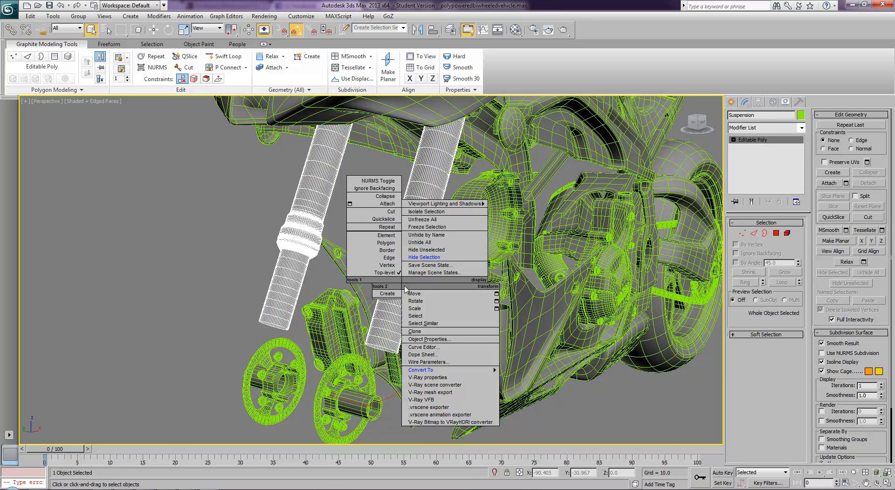
pyautogui.click(428, 257)
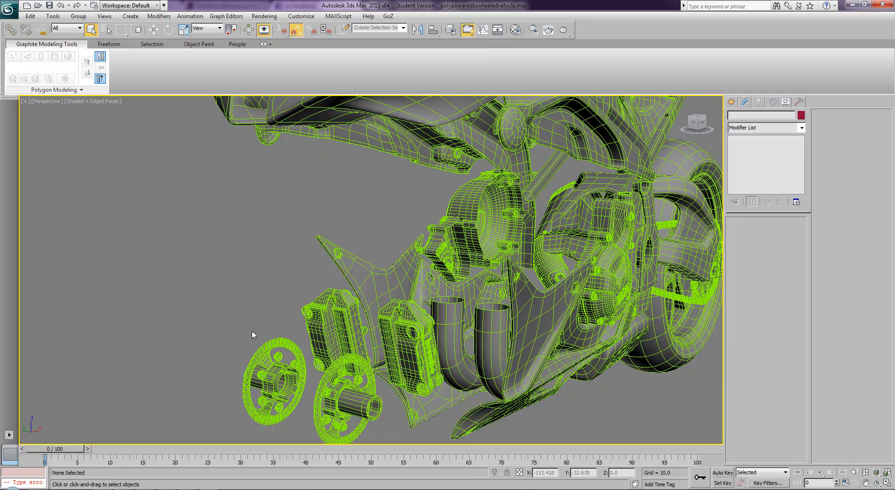
# Convert the front inner disc bracket to Editable Poly with its TurboSmooth's Isoline Display turned off, and hide it
pyautogui.hotkey('ctrl', 'p')
pyautogui.moveTo(605, 382); pyautogui.dragTo(487, 268)
pyautogui.rightClick(450, 252)
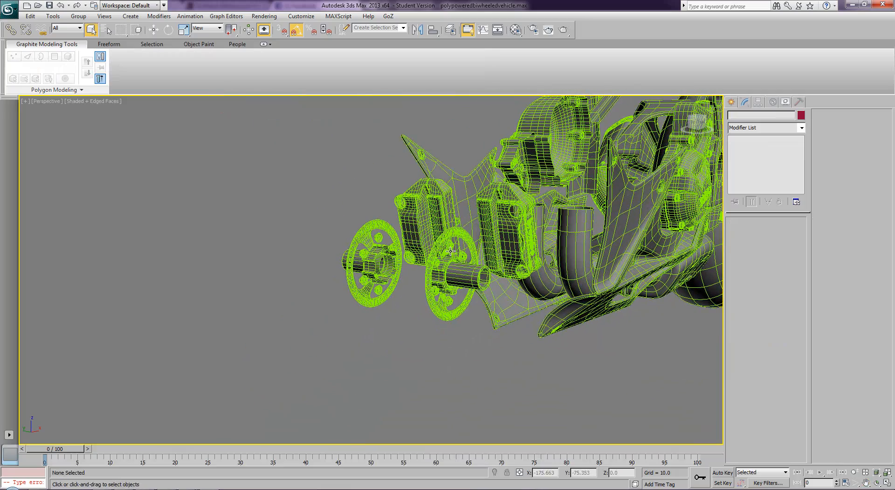
pyautogui.click(445, 250)
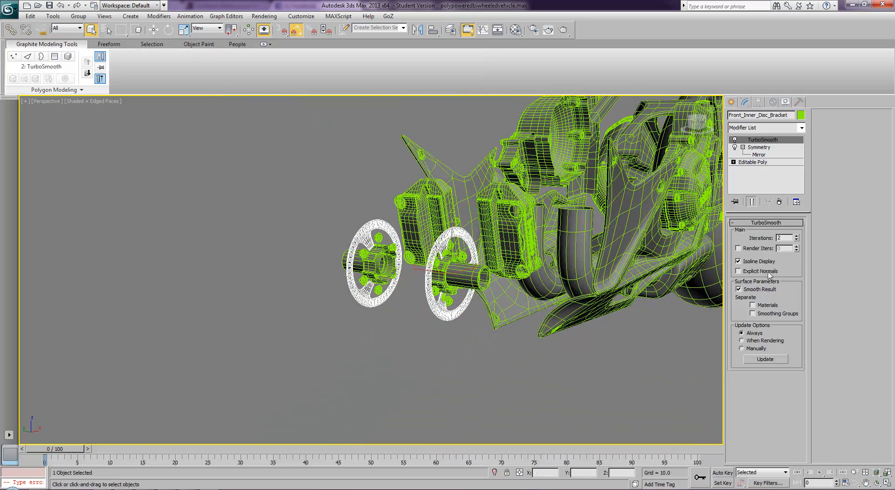
pyautogui.click(738, 262)
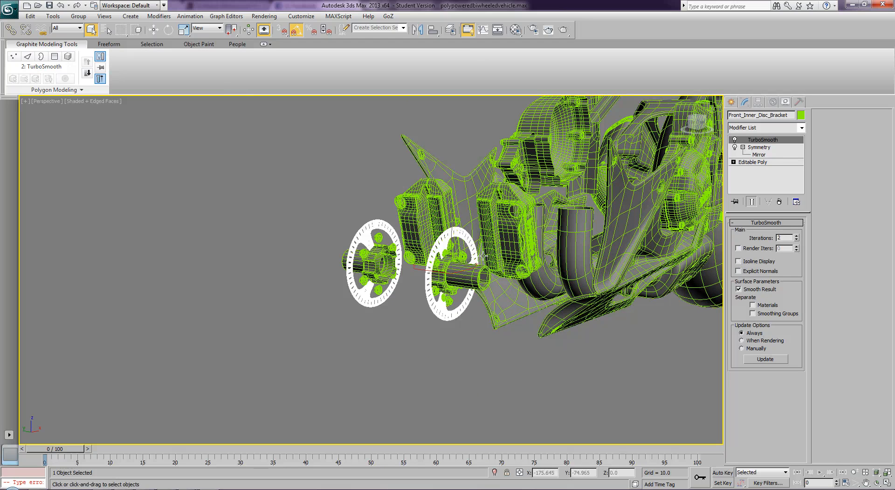
pyautogui.rightClick(437, 249)
pyautogui.moveTo(465, 334)
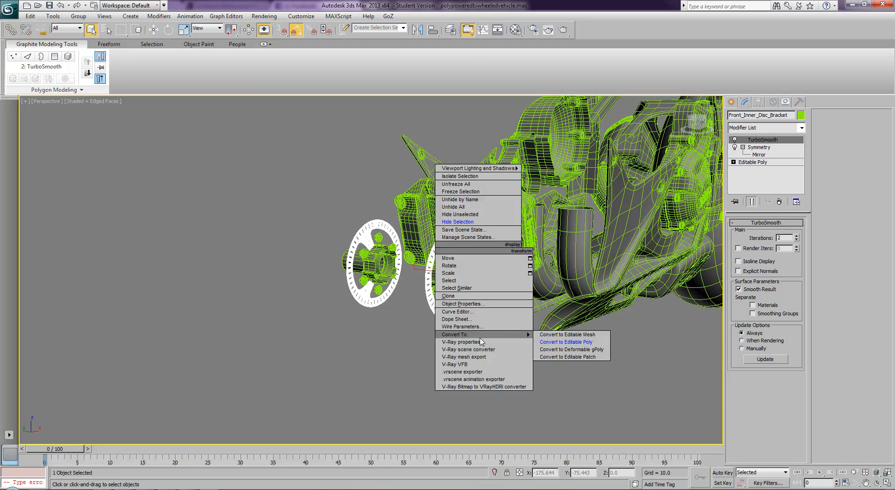
pyautogui.click(567, 343)
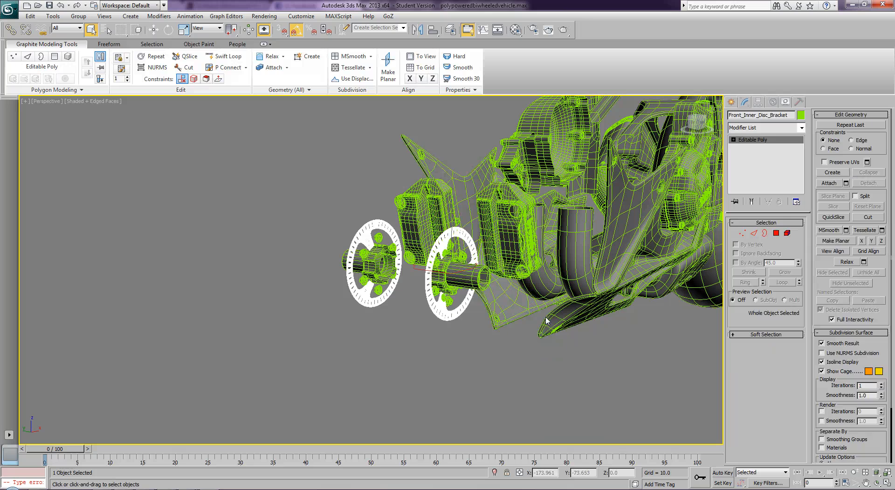
pyautogui.rightClick(427, 264)
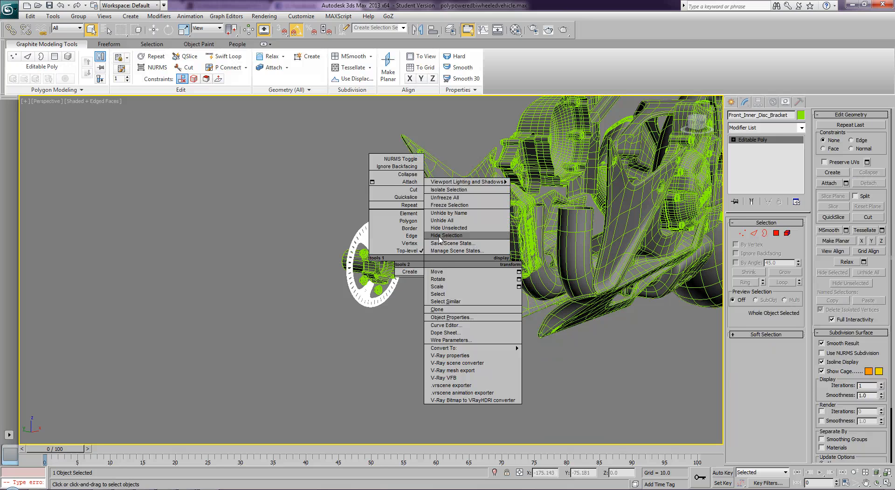
pyautogui.click(466, 238)
# Set the suspension bracket bolt's TurboSmooth to 1 iteration with Isoline Display off, and convert the bolt to Editable Poly
pyautogui.click(463, 278)
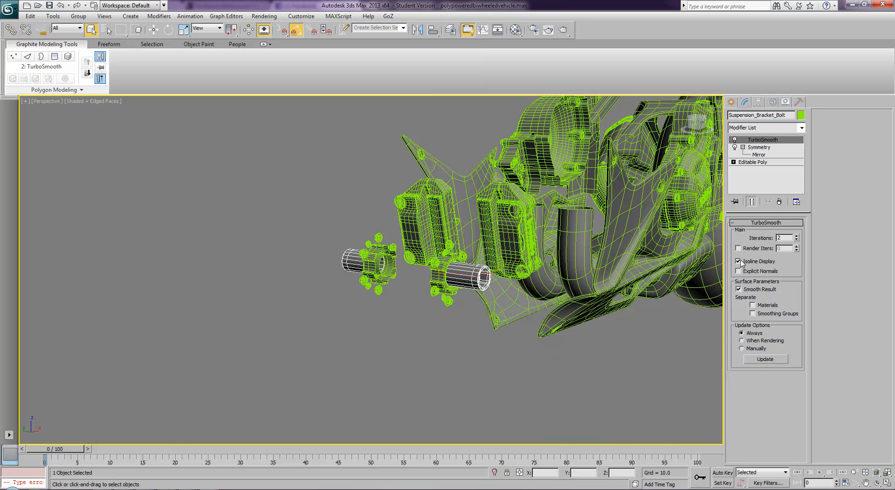
pyautogui.click(796, 240)
pyautogui.press('z')
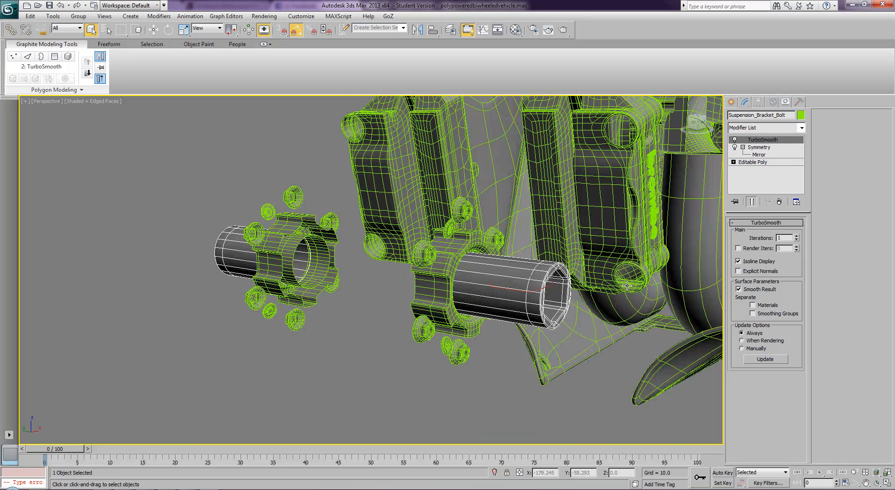
pyautogui.click(738, 263)
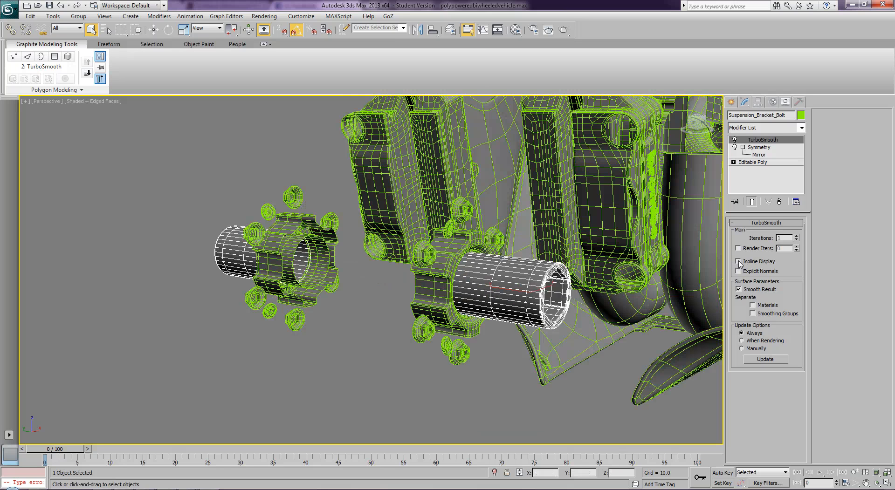
pyautogui.rightClick(521, 291)
pyautogui.moveTo(568, 378)
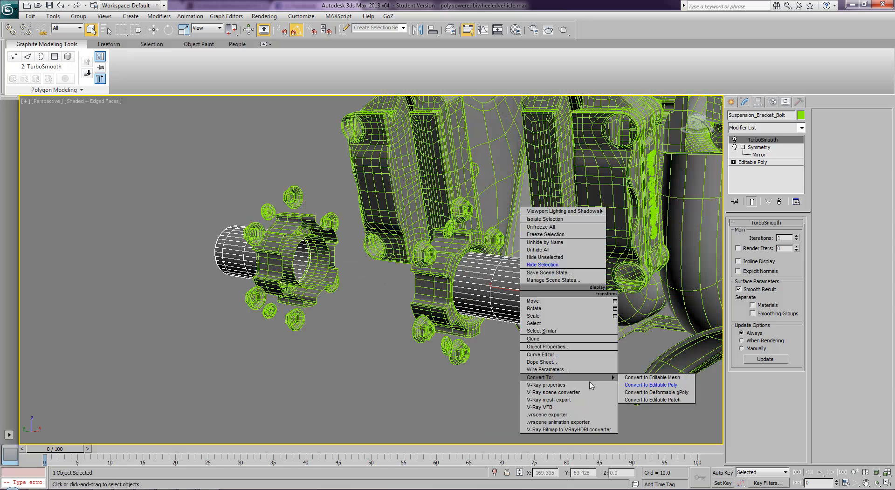
pyautogui.moveTo(615, 380)
pyautogui.click(641, 385)
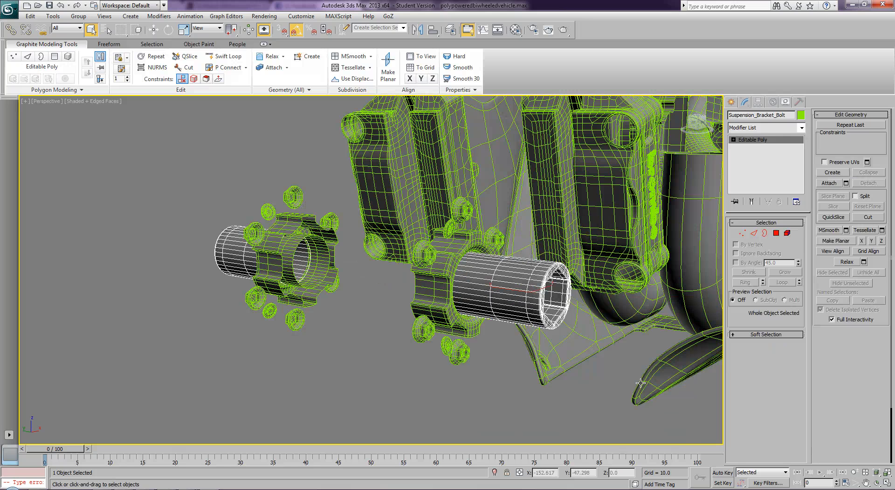
# Turn off Isoline Display in the front axle bolt's TurboSmooth, keep 2 iterations, and convert the bolt to Editable Poly
pyautogui.click(439, 289)
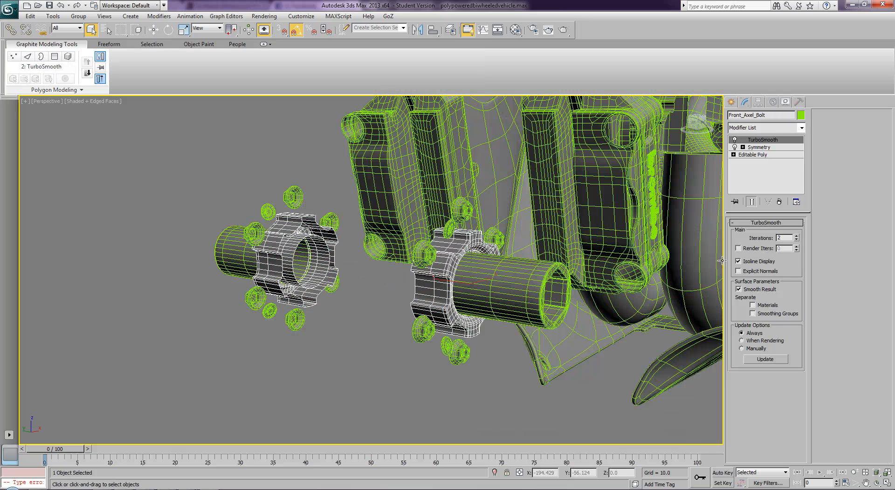
pyautogui.click(738, 262)
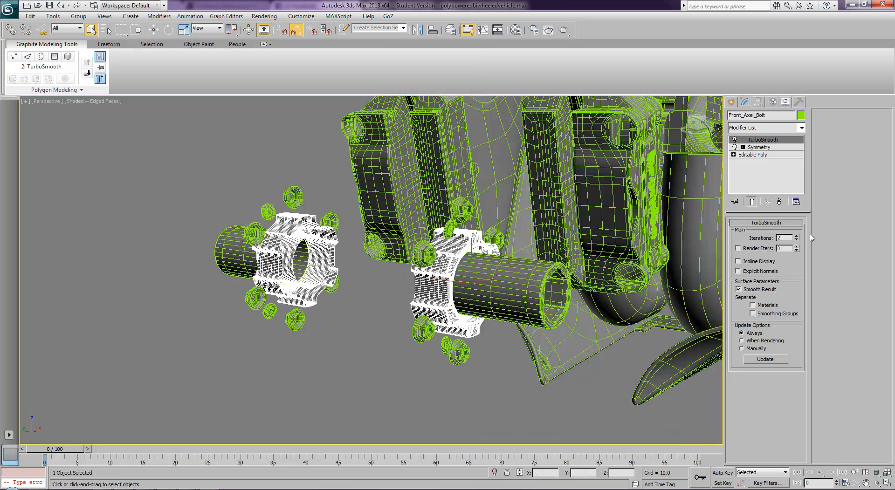
pyautogui.click(796, 240)
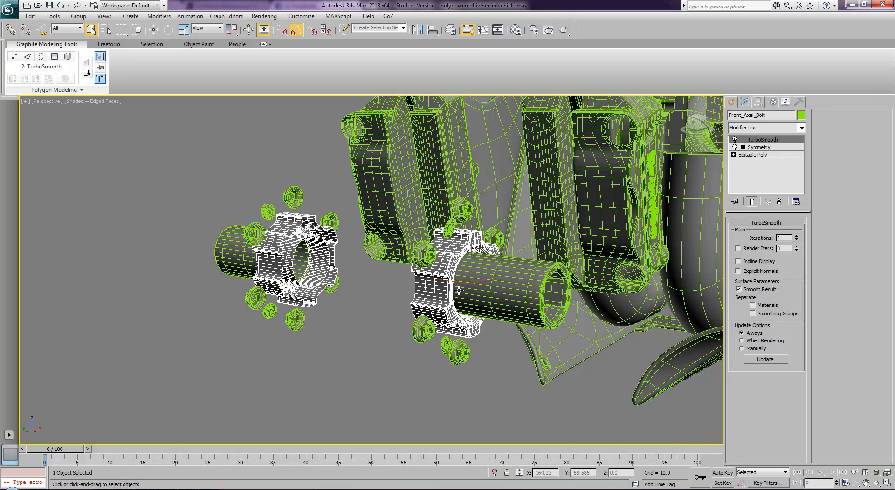
pyautogui.click(797, 236)
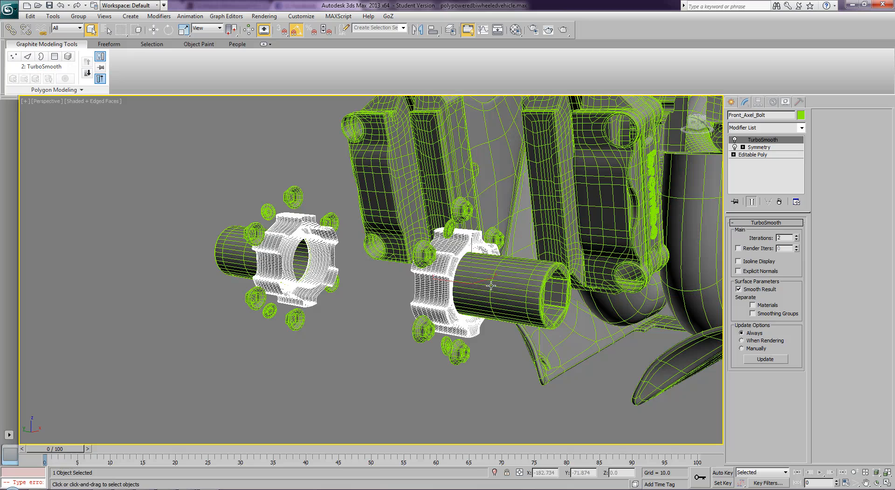
pyautogui.rightClick(418, 292)
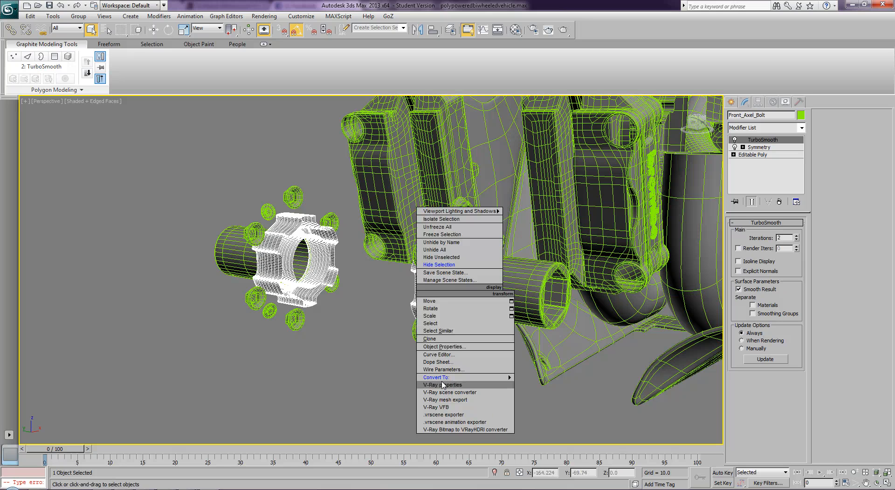
pyautogui.moveTo(447, 377)
pyautogui.click(547, 385)
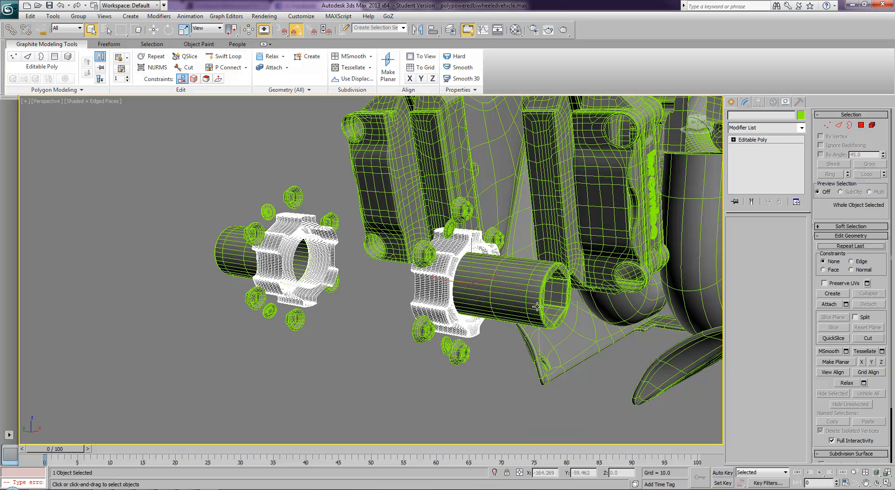
# Hide the front axle bolt together with the suspension bracket bolt
pyautogui.keyDown('ctrl'); pyautogui.click(536, 304); pyautogui.keyUp('ctrl')
pyautogui.rightClick(536, 304)
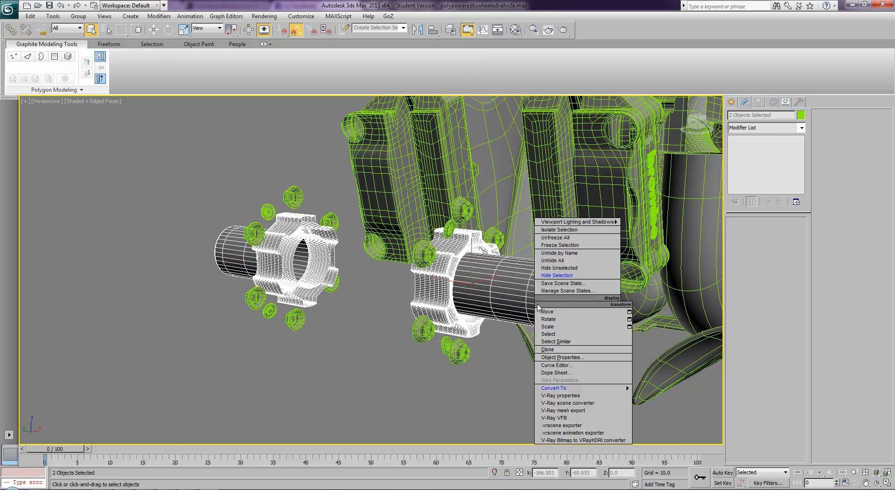
pyautogui.click(565, 274)
# Convert the front inner disc bolts to Editable Poly with their TurboSmooth's Isoline Display turned off, and hide them
pyautogui.click(422, 256)
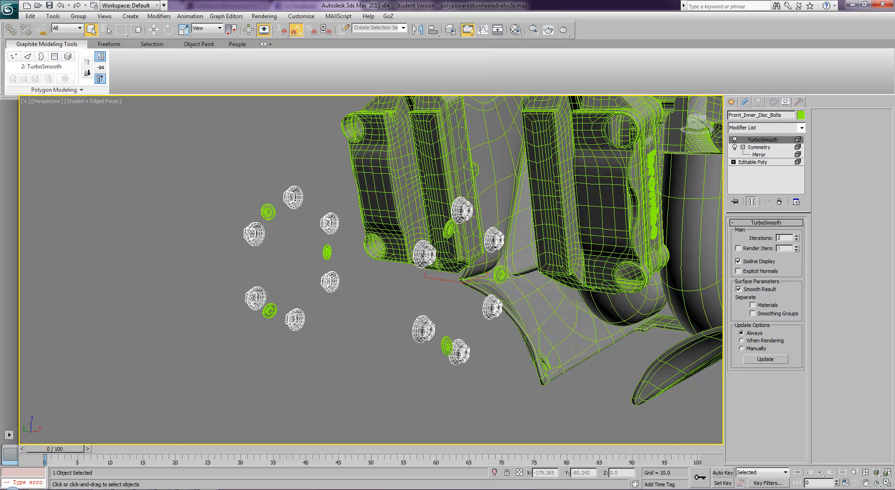
pyautogui.keyDown('ctrl'); pyautogui.click(450, 233); pyautogui.keyUp('ctrl')
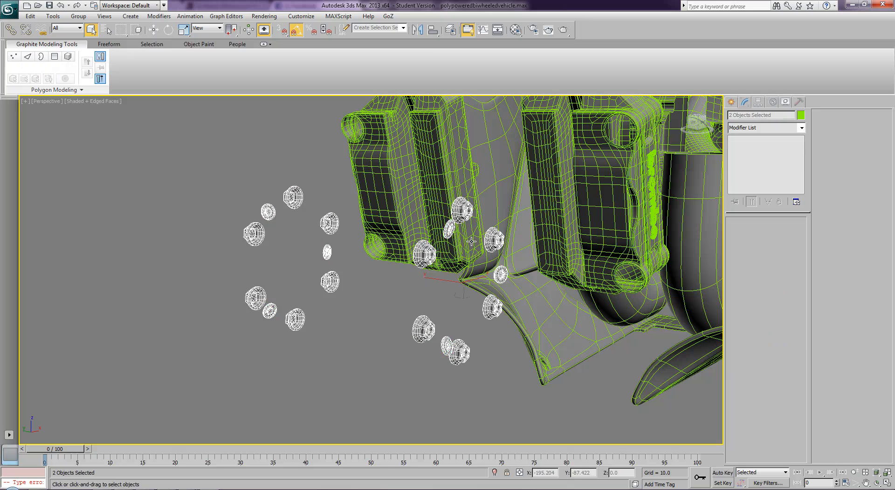
pyautogui.click(419, 280)
pyautogui.click(417, 256)
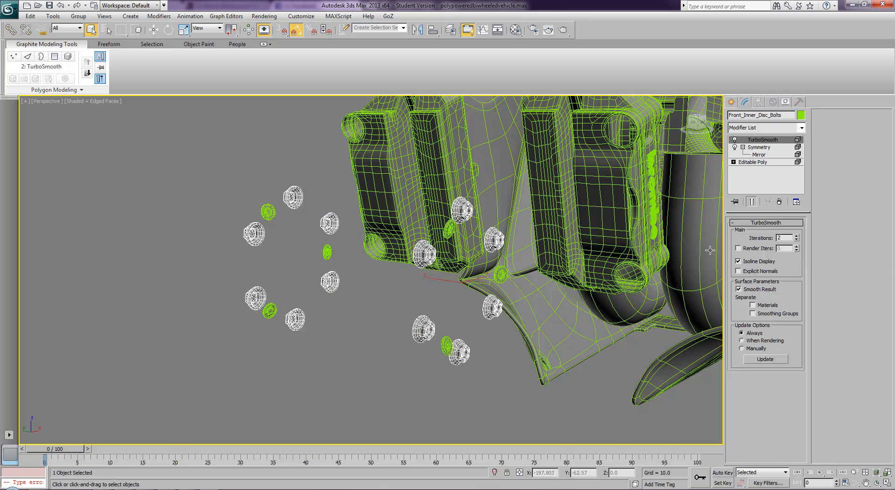
pyautogui.click(737, 261)
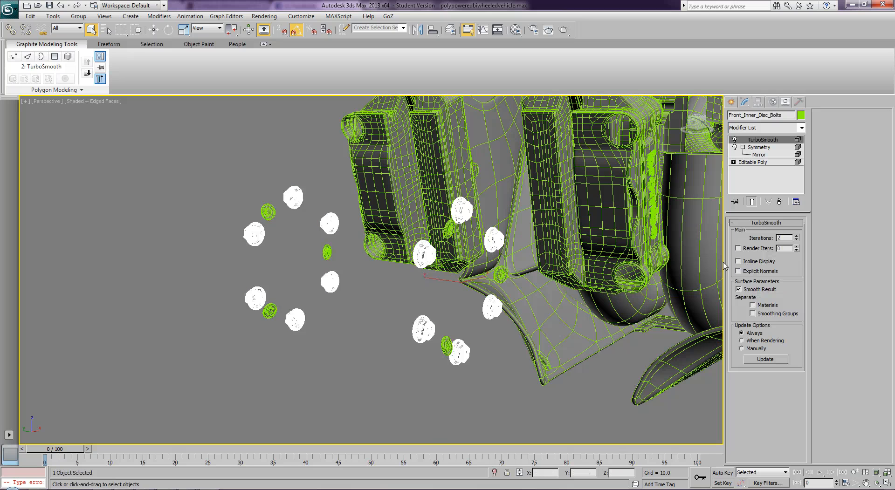
pyautogui.rightClick(418, 264)
pyautogui.moveTo(444, 344)
pyautogui.click(535, 352)
pyautogui.rightClick(419, 262)
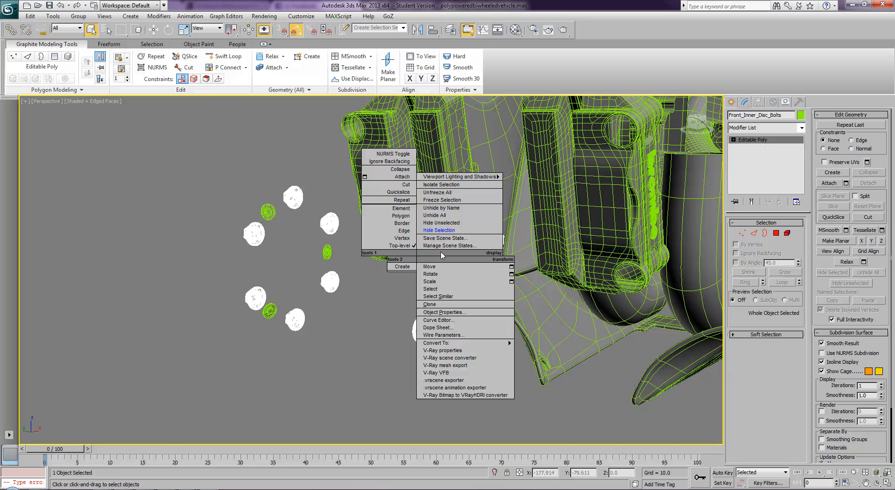
pyautogui.click(443, 230)
# Turn off Isoline Display in the TurboSmooth of the front inner disc bracket bolts and hide them
pyautogui.click(448, 348)
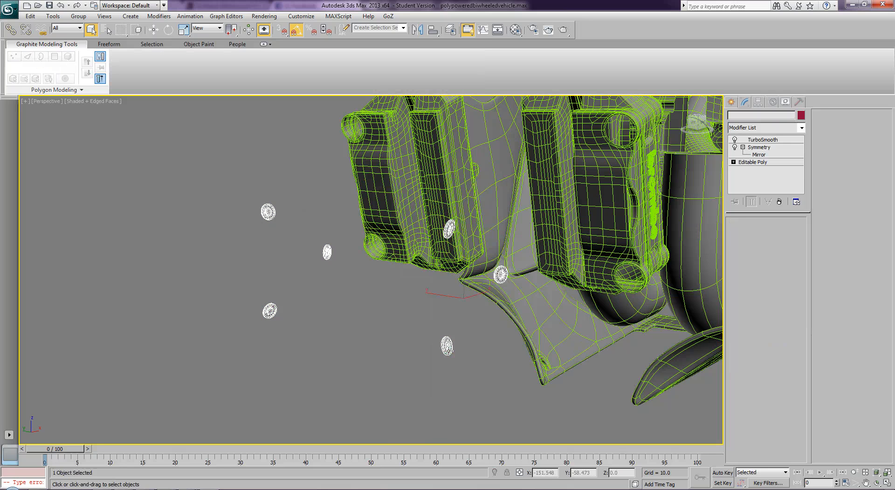
pyautogui.click(737, 262)
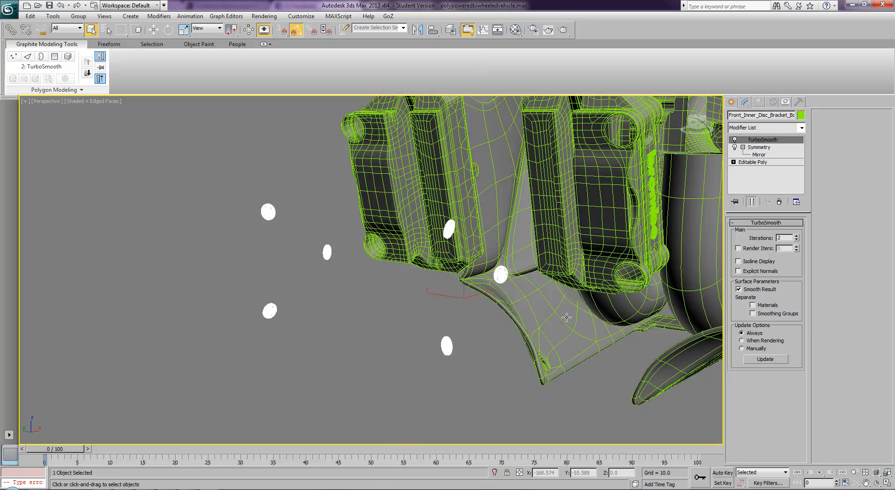
pyautogui.rightClick(444, 350)
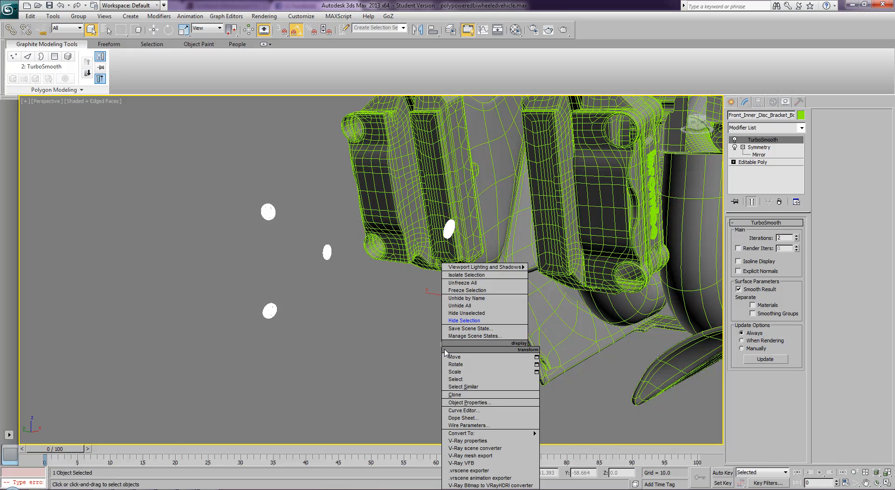
pyautogui.click(463, 321)
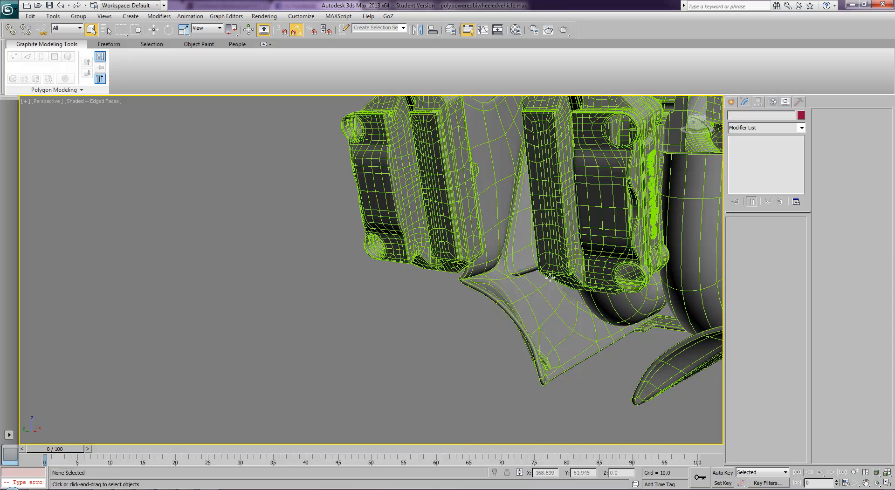
# Turn off Isoline Display in the TurboSmooth of both front brake calipers
pyautogui.click(866, 483)
pyautogui.moveTo(632, 253); pyautogui.dragTo(521, 308)
pyautogui.rightClick(521, 308)
pyautogui.click(511, 272)
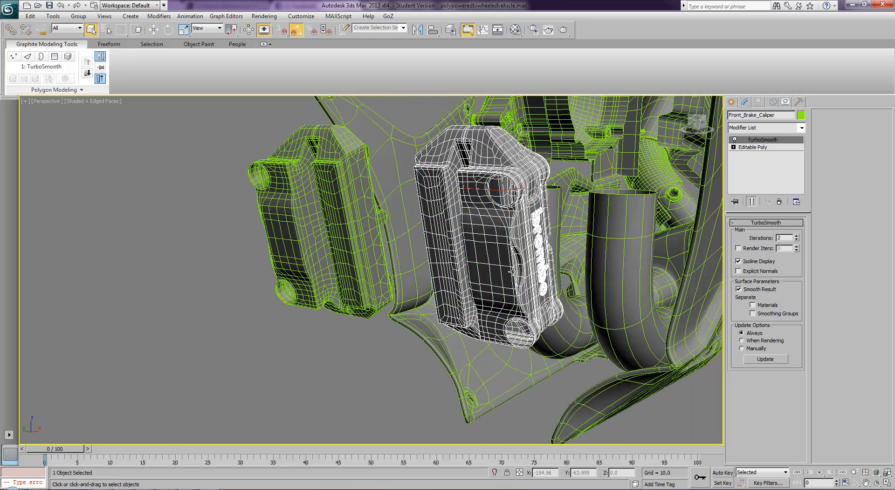
pyautogui.click(362, 236)
pyautogui.click(737, 263)
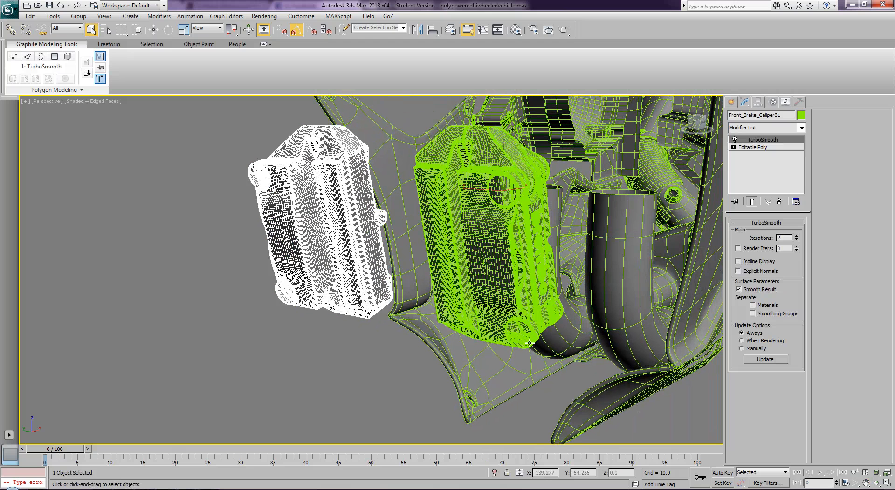
# Turn off Isoline Display in the TurboSmooth of the right bottom plate and of the main exhaust
pyautogui.click(514, 367)
pyautogui.click(754, 262)
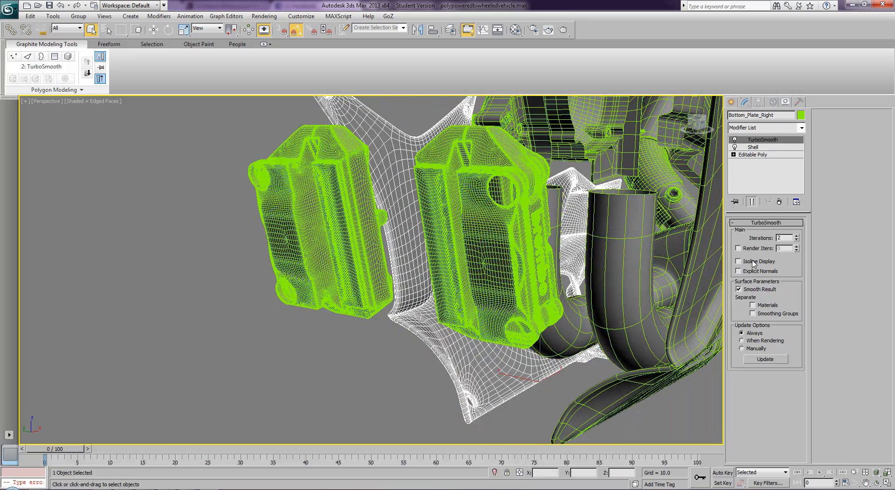
pyautogui.click(670, 194)
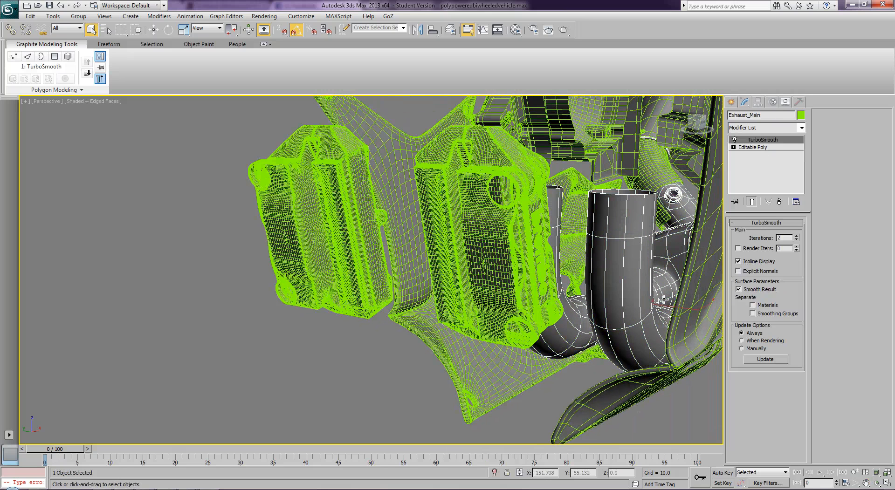
pyautogui.click(737, 261)
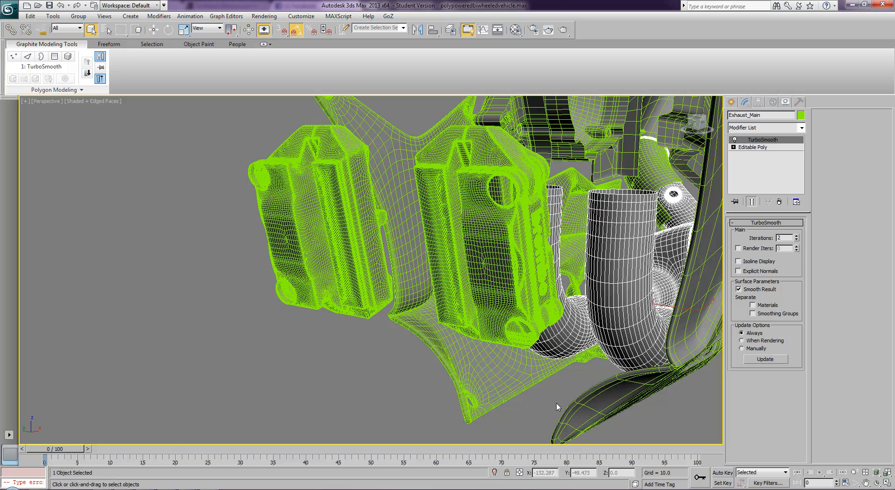
# Convert the main exhaust, right bottom plate and both front brake calipers to Editable Poly together, and hide them
pyautogui.keyDown('ctrl'); pyautogui.click(516, 374); pyautogui.keyUp('ctrl')
pyautogui.keyDown('ctrl'); pyautogui.click(509, 309); pyautogui.keyUp('ctrl')
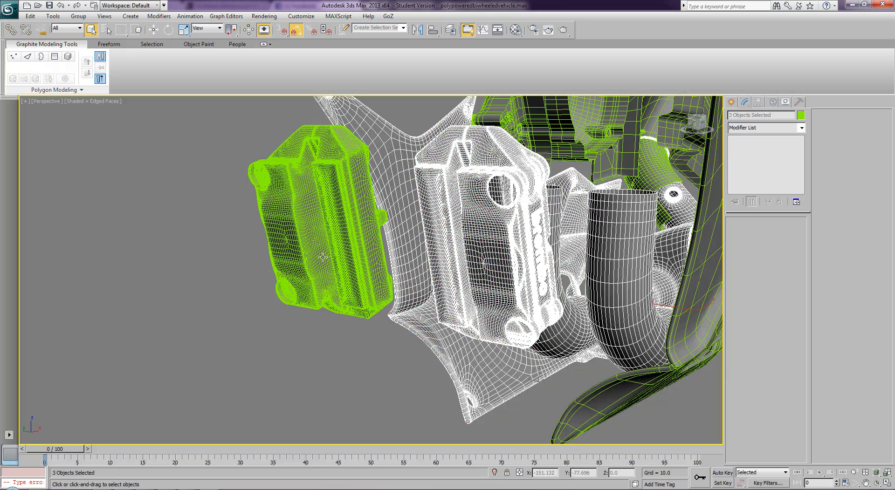
pyautogui.keyDown('ctrl'); pyautogui.click(323, 259); pyautogui.keyUp('ctrl')
pyautogui.rightClick(324, 260)
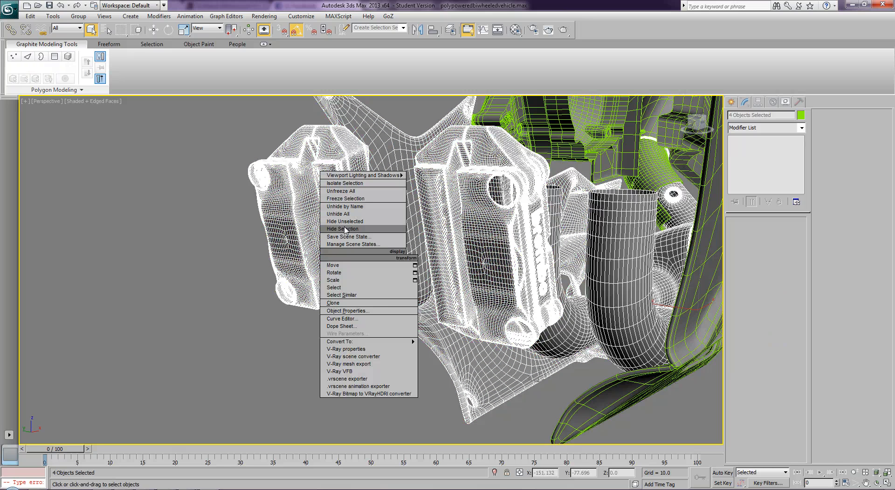
pyautogui.moveTo(408, 344)
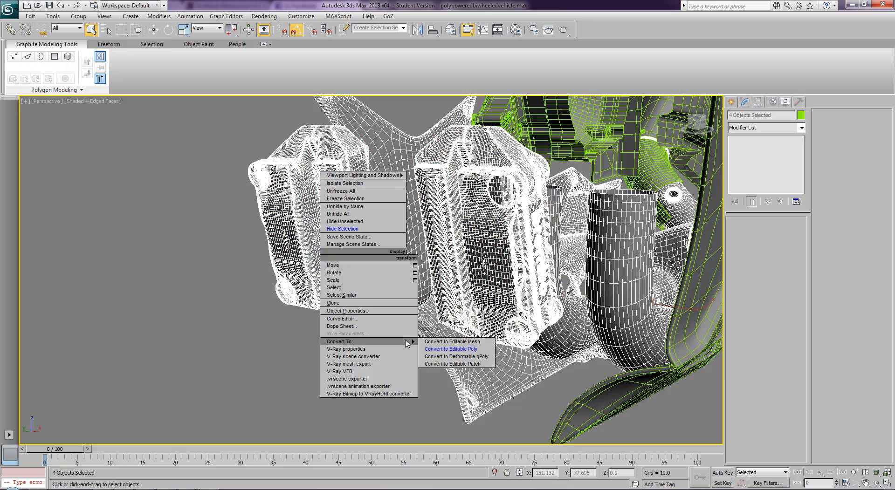
pyautogui.click(448, 349)
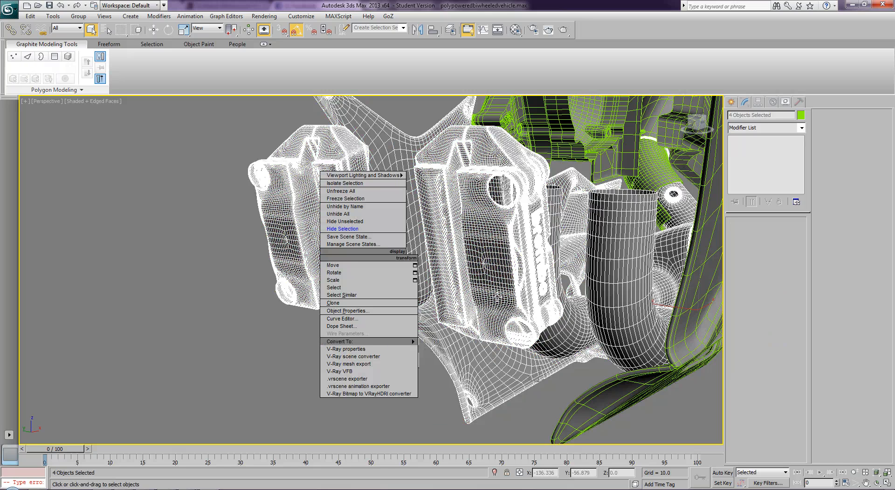
pyautogui.rightClick(458, 302)
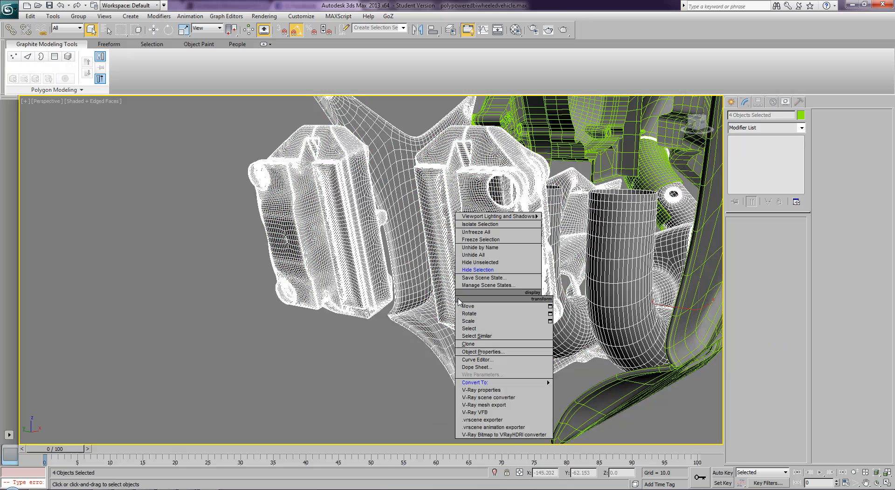
pyautogui.click(475, 273)
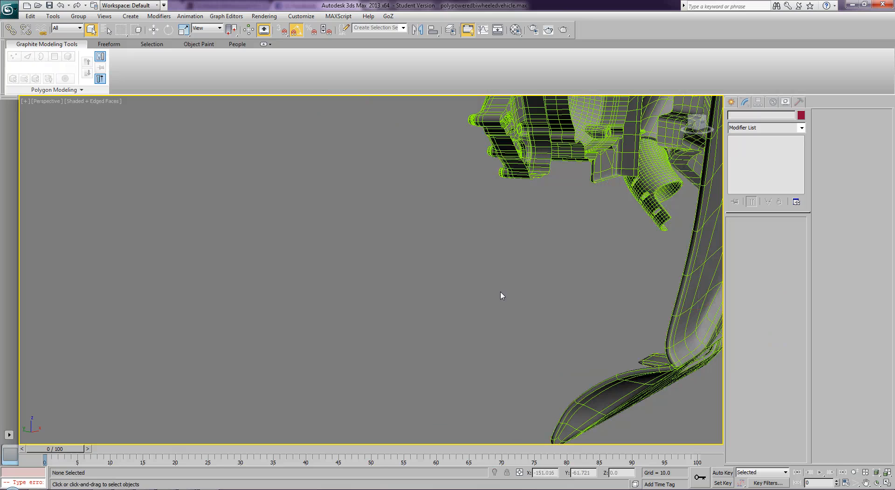
# Turn off Isoline Display in the TurboSmooth of the left engine cover, its BMW lettering and its screws
pyautogui.scroll(-3, 614, 323)
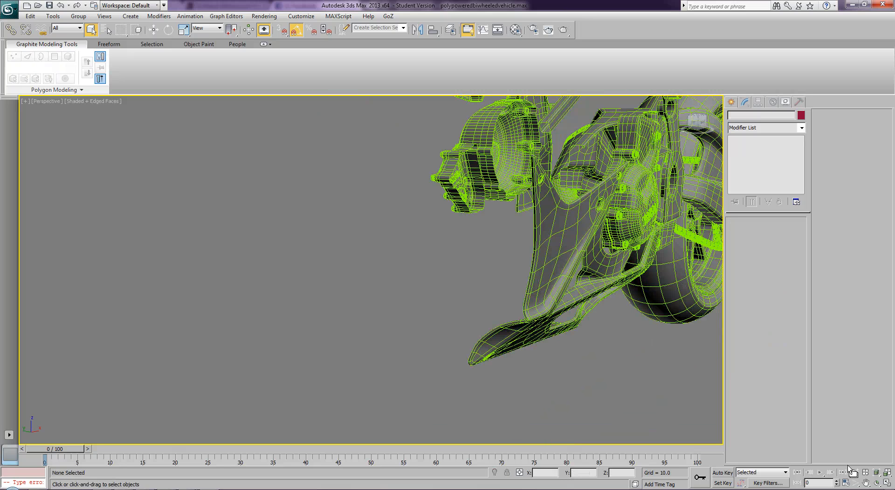
pyautogui.click(866, 483)
pyautogui.moveTo(688, 344); pyautogui.dragTo(363, 404)
pyautogui.press('q')
pyautogui.click(387, 251)
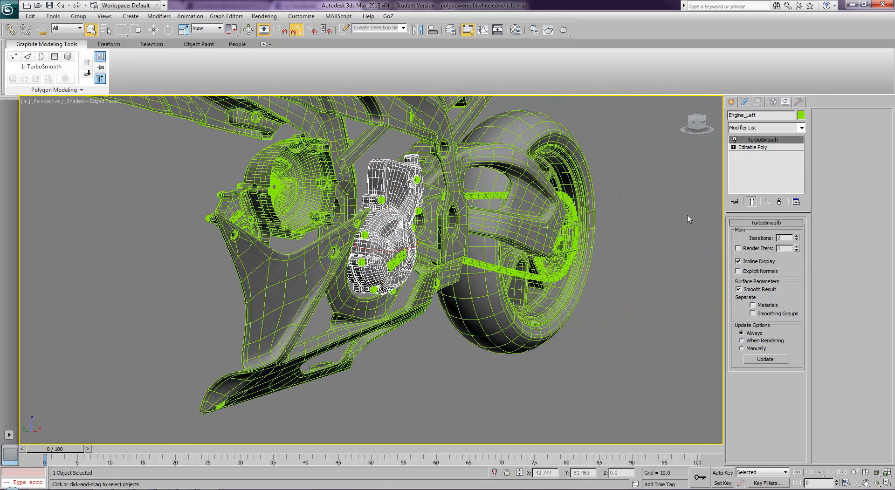
pyautogui.click(742, 262)
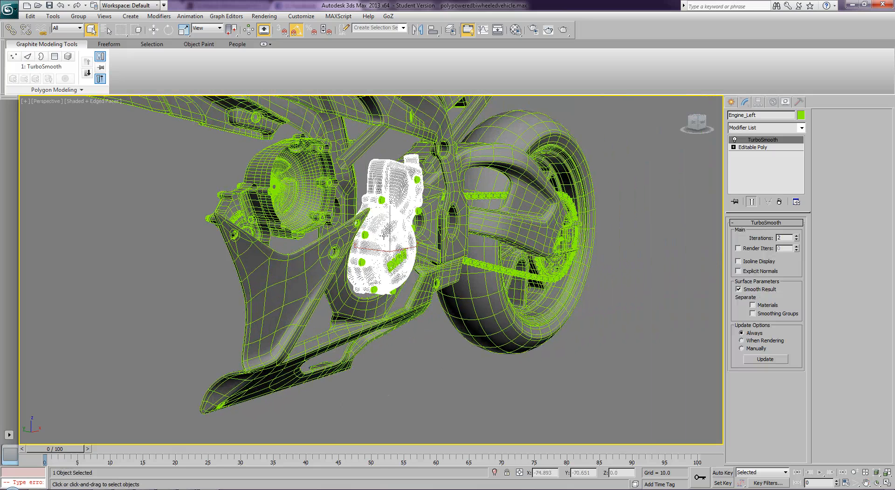
pyautogui.click(394, 260)
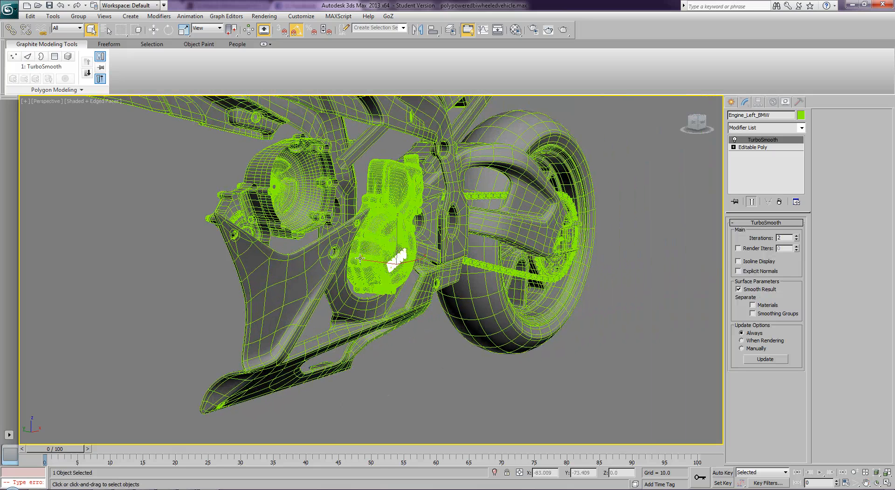
pyautogui.click(365, 234)
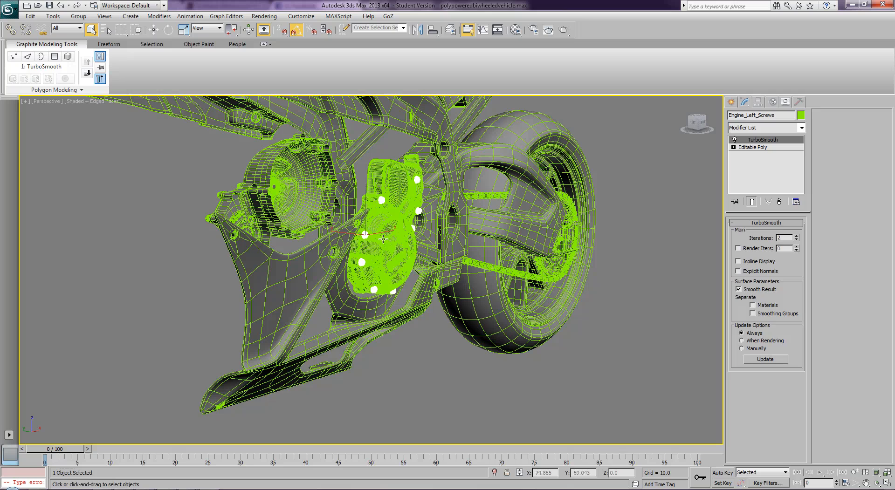
# Convert the left engine cover, its BMW lettering and its screws to Editable Poly together
pyautogui.click(393, 261)
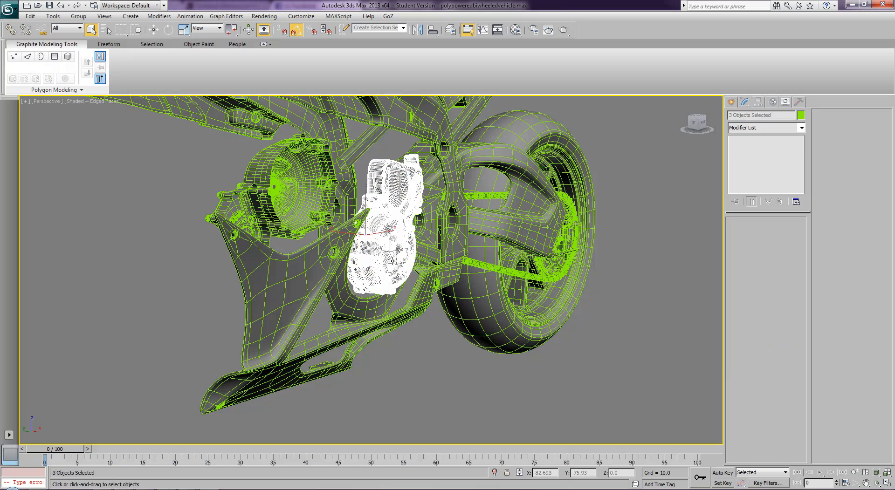
pyautogui.rightClick(390, 261)
pyautogui.moveTo(421, 347)
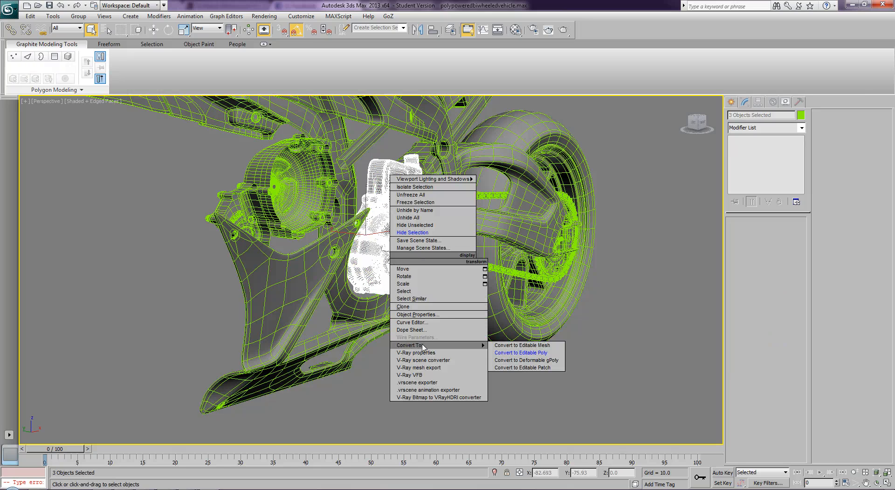
pyautogui.click(526, 349)
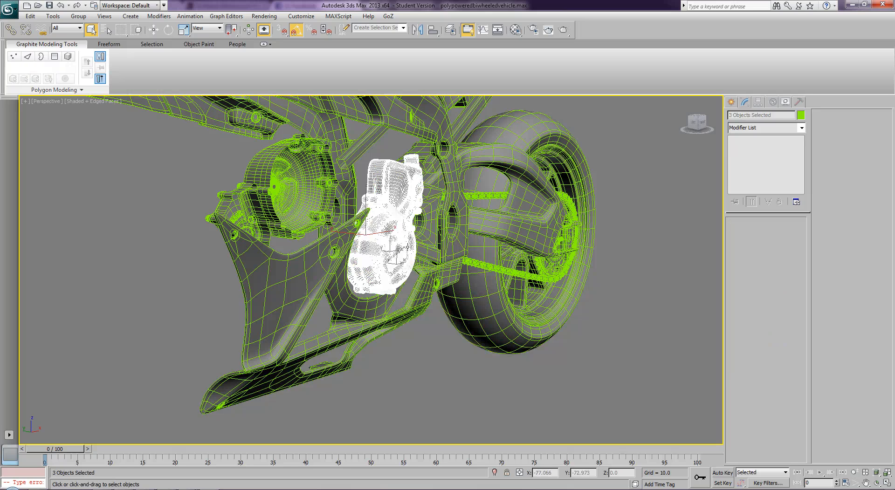
# Hide the converted left engine cover together with its BMW lettering and screws
pyautogui.rightClick(410, 247)
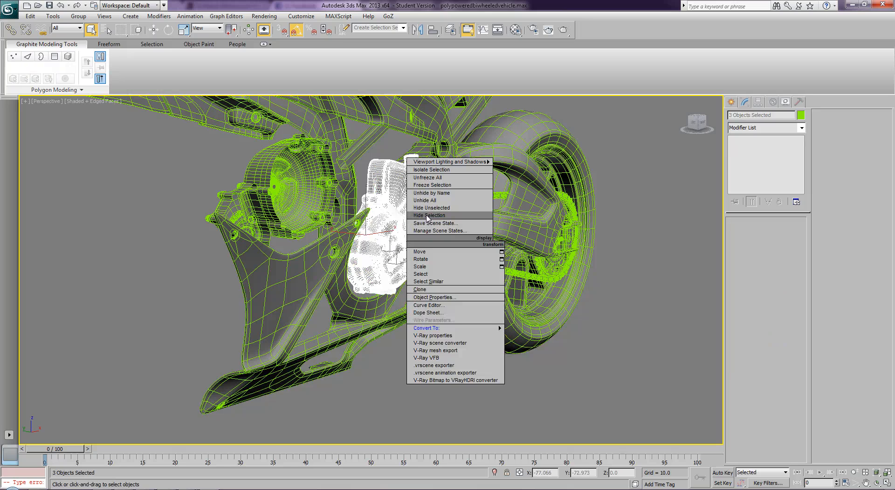
pyautogui.click(428, 216)
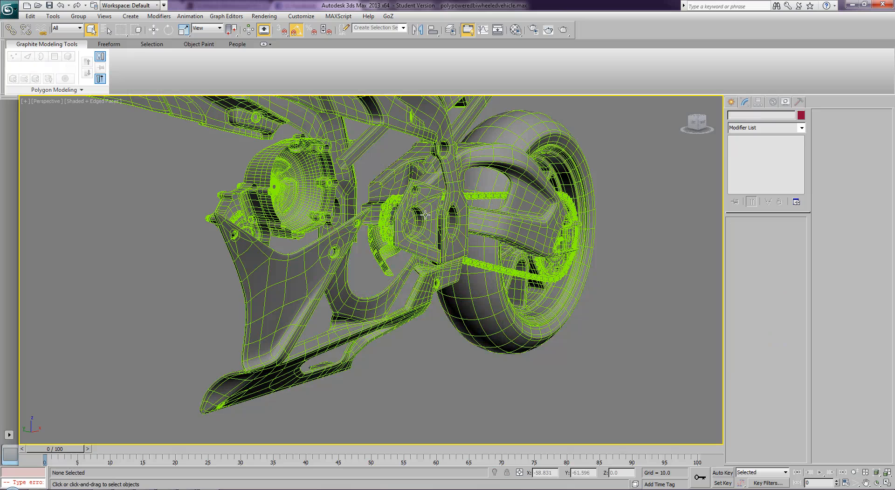
# Turn off Isoline Display in the TurboSmooth of the engine chain guard, left bottom plate, rear chassis and chassis bar
pyautogui.click(425, 249)
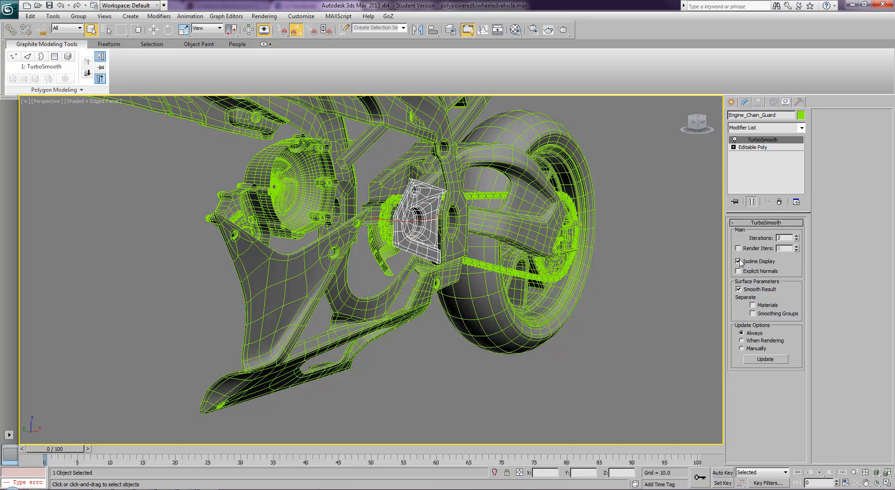
pyautogui.click(309, 294)
pyautogui.click(738, 262)
pyautogui.click(514, 231)
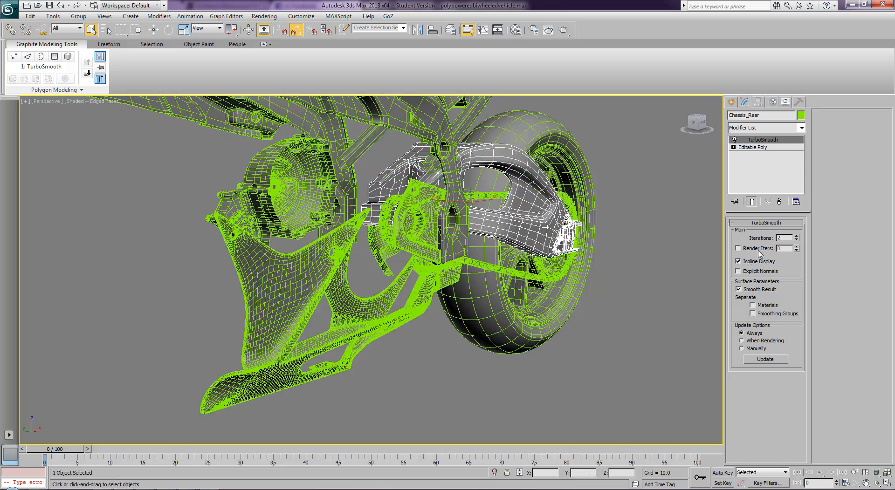
pyautogui.click(451, 219)
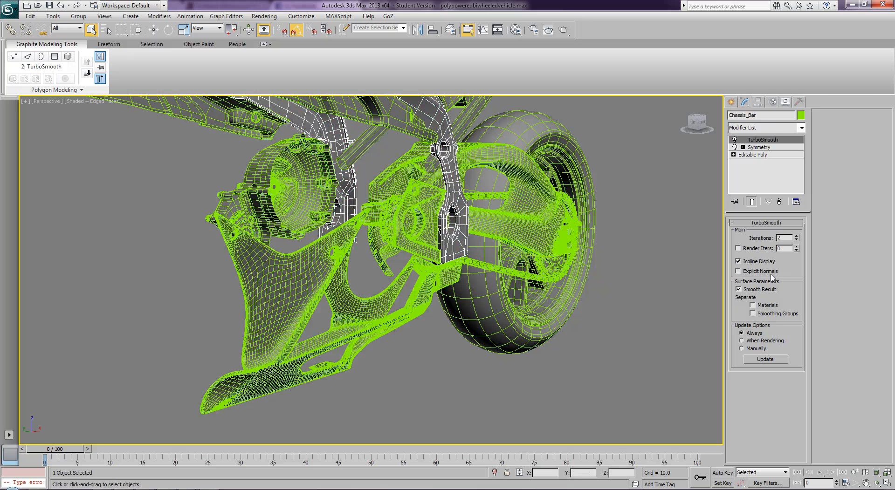
pyautogui.click(744, 263)
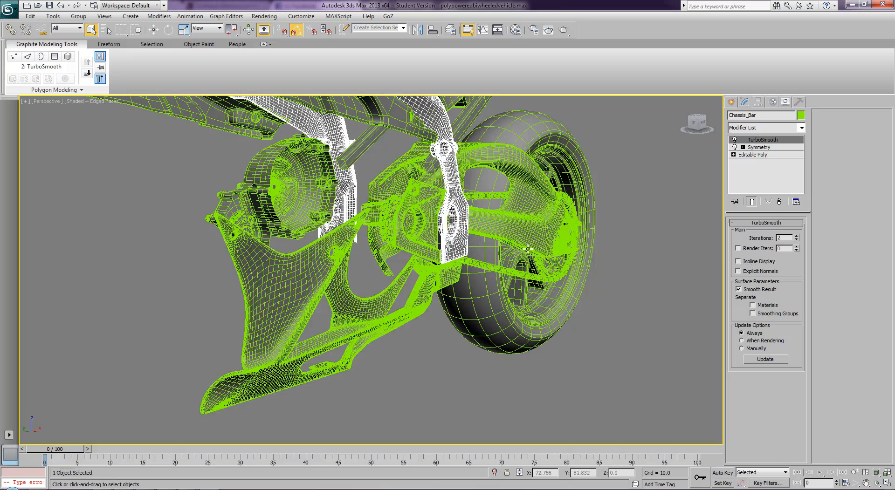
# Convert the chassis bar, rear chassis, engine chain guard and left bottom plate to Editable Poly together, and hide them
pyautogui.keyDown('ctrl'); pyautogui.click(512, 223); pyautogui.keyUp('ctrl')
pyautogui.keyDown('ctrl'); pyautogui.click(410, 231); pyautogui.keyUp('ctrl')
pyautogui.keyDown('ctrl'); pyautogui.click(285, 287); pyautogui.keyUp('ctrl')
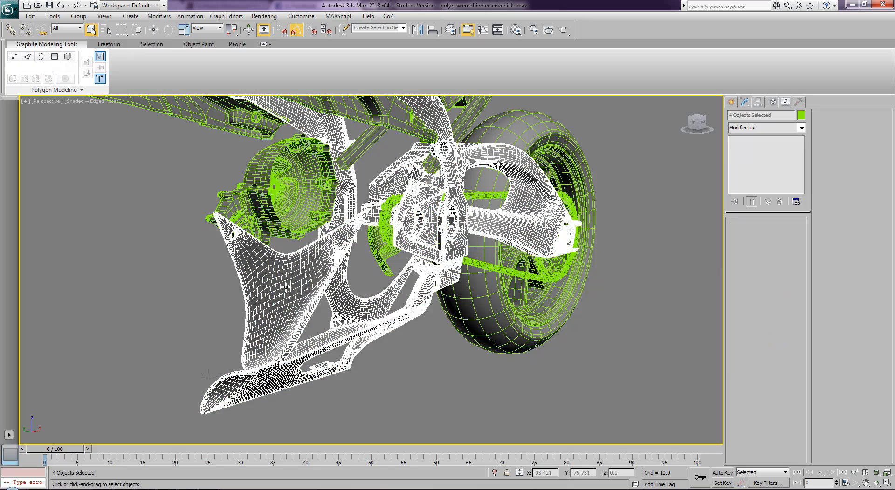
pyautogui.rightClick(285, 287)
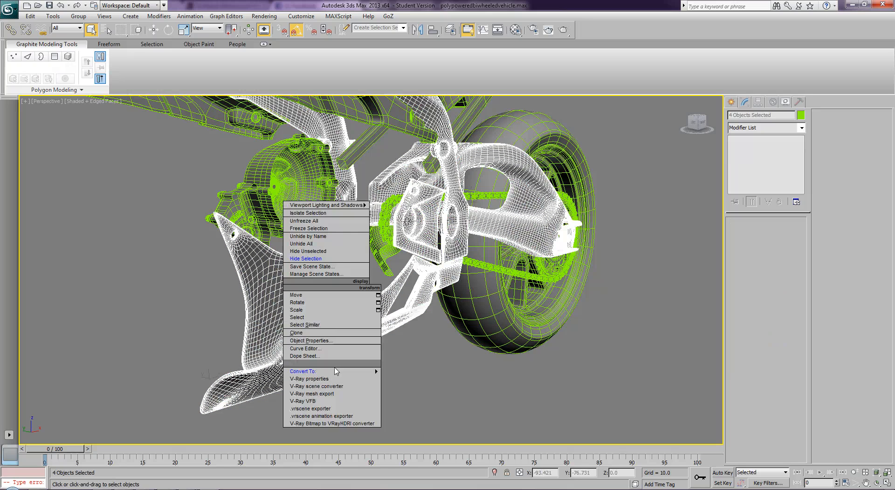
pyautogui.moveTo(366, 376)
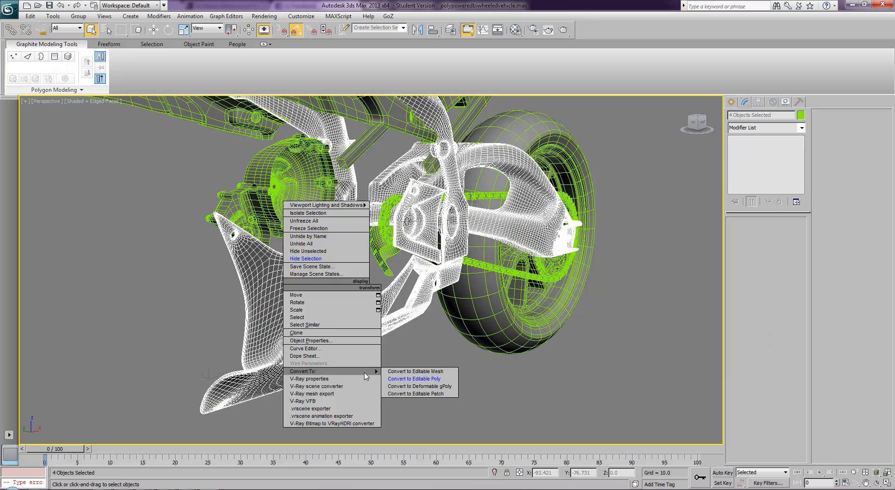
pyautogui.click(414, 377)
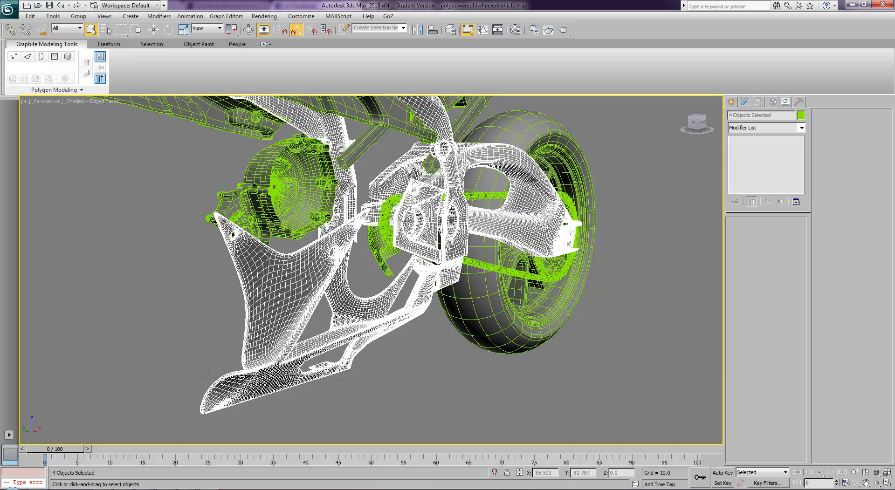
pyautogui.rightClick(449, 257)
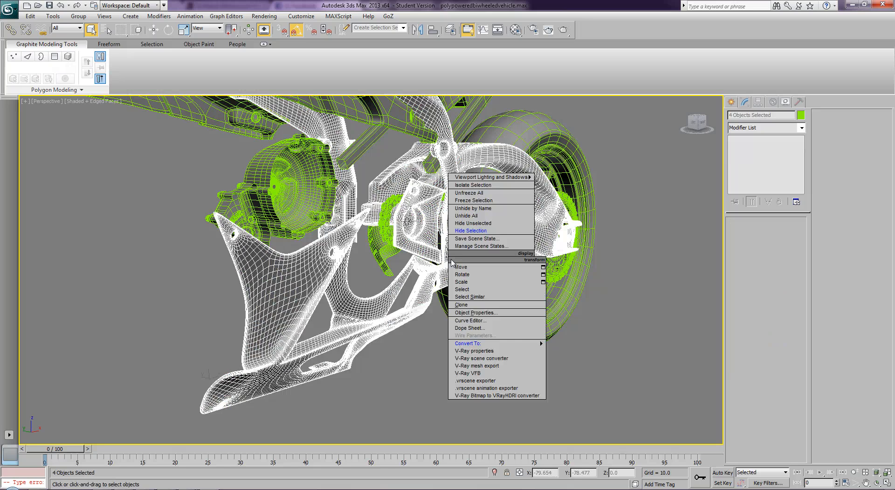
pyautogui.click(471, 230)
# Turn off Isoline Display in the TurboSmooth of the windshield plate at the front of the motorcycle
pyautogui.click(865, 483)
pyautogui.moveTo(579, 276); pyautogui.dragTo(588, 362)
pyautogui.moveTo(540, 263); pyautogui.dragTo(570, 355)
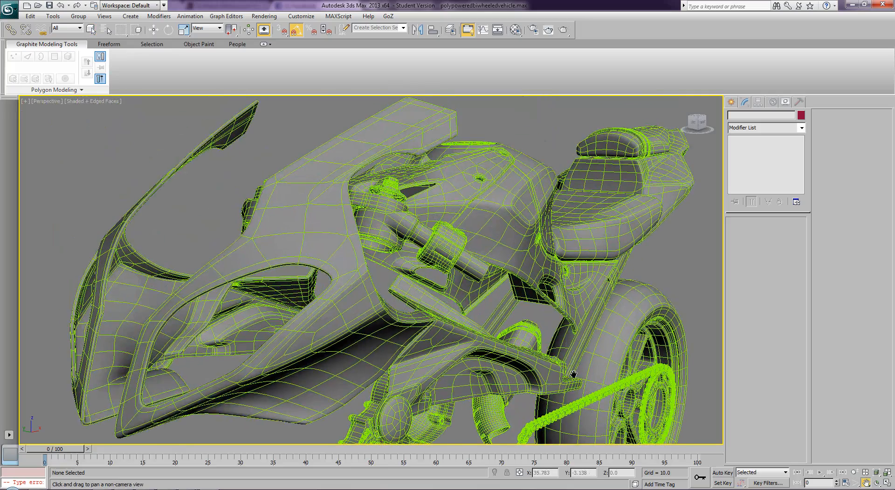
pyautogui.scroll(-4, 362, 300)
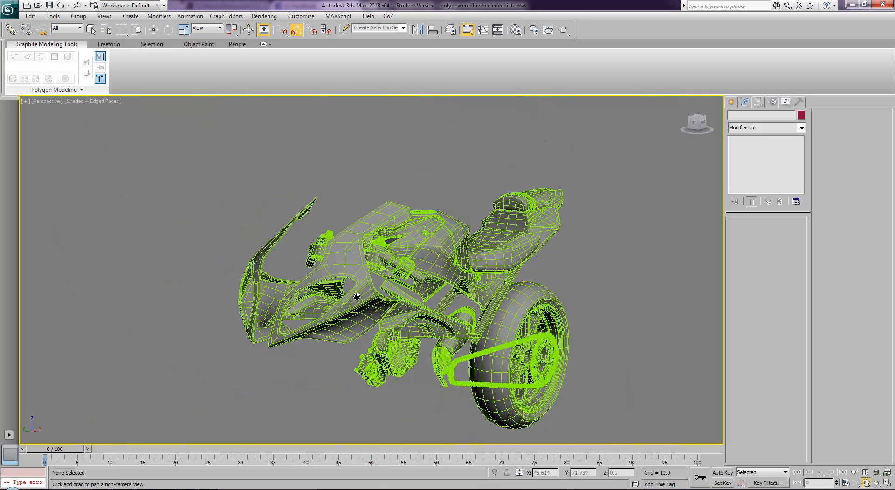
pyautogui.rightClick(340, 270)
pyautogui.click(339, 268)
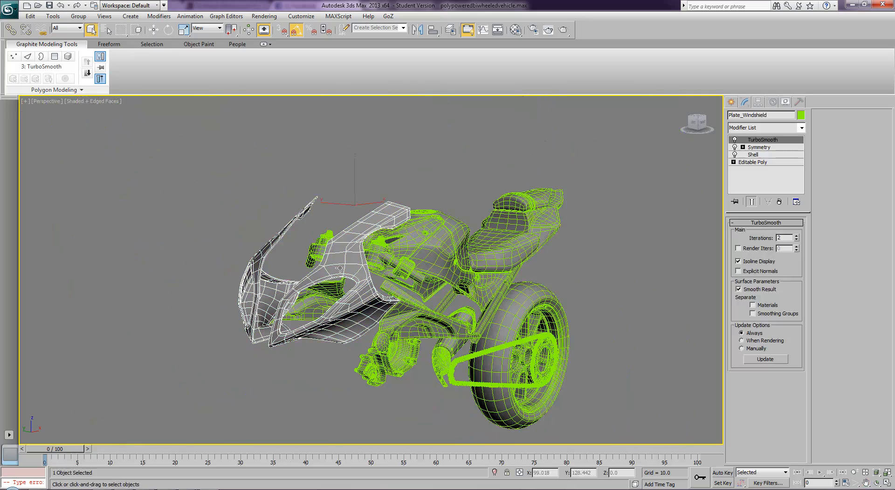
pyautogui.click(744, 261)
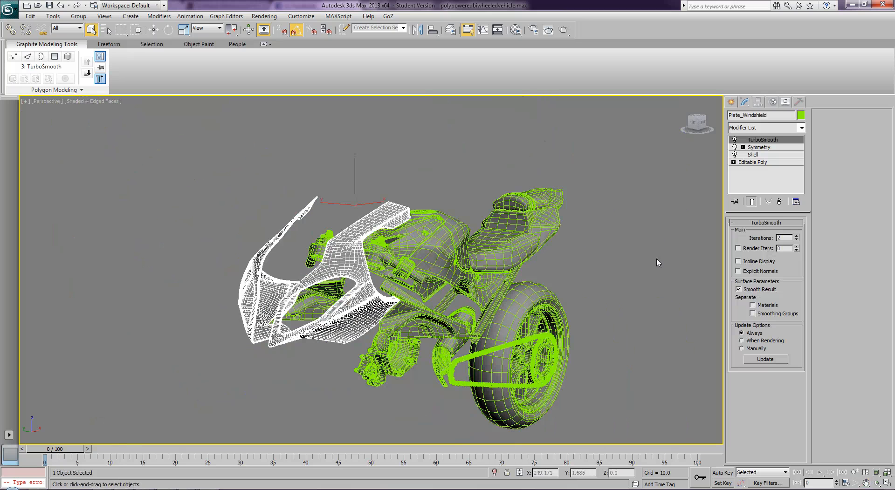
# Convert the windshield plate to Editable Poly and hide it
pyautogui.rightClick(344, 262)
pyautogui.moveTo(401, 350)
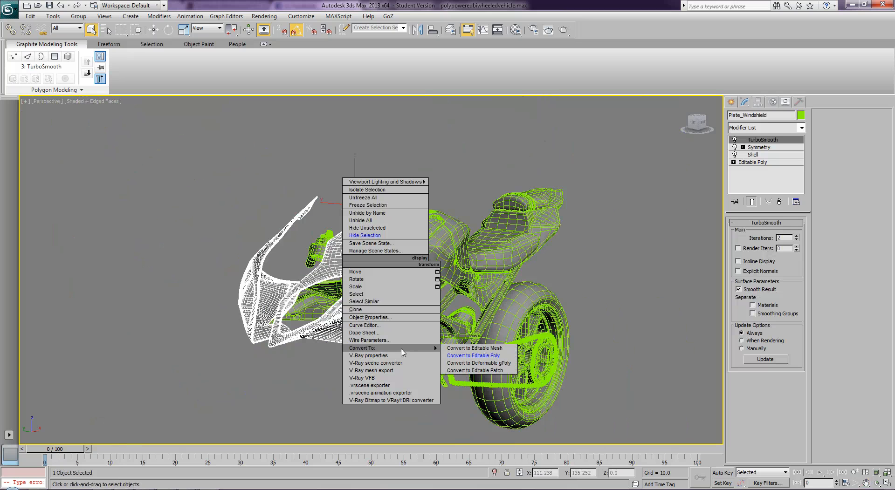
pyautogui.click(473, 356)
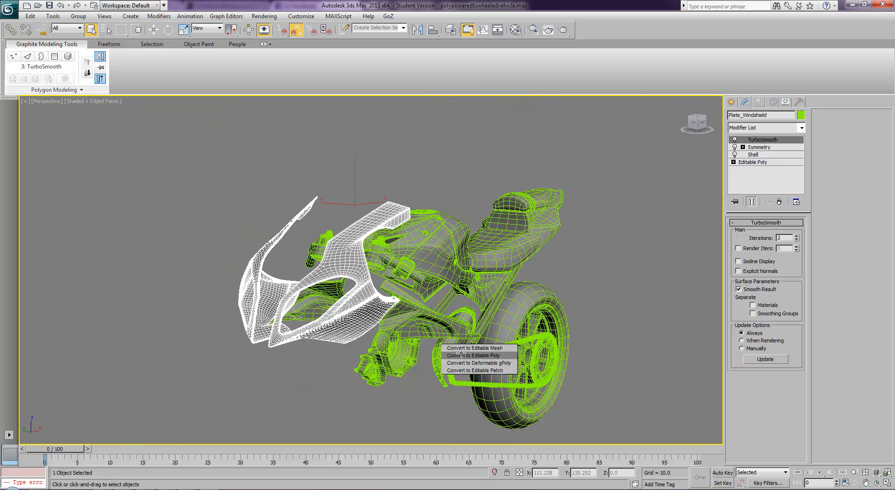
pyautogui.rightClick(357, 262)
pyautogui.click(375, 238)
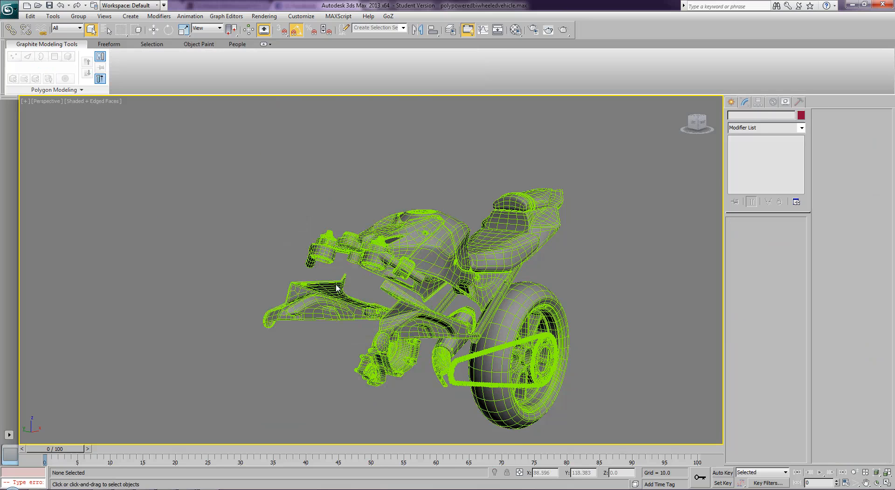
# Turn off Isoline Display in the TurboSmooth of the middle plate, the front suspension and the small cylinder beside it
pyautogui.click(324, 254)
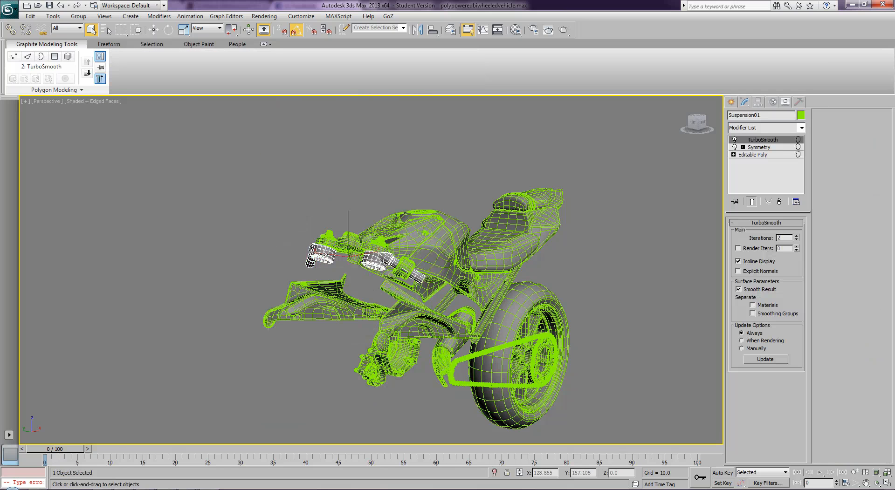
pyautogui.click(325, 288)
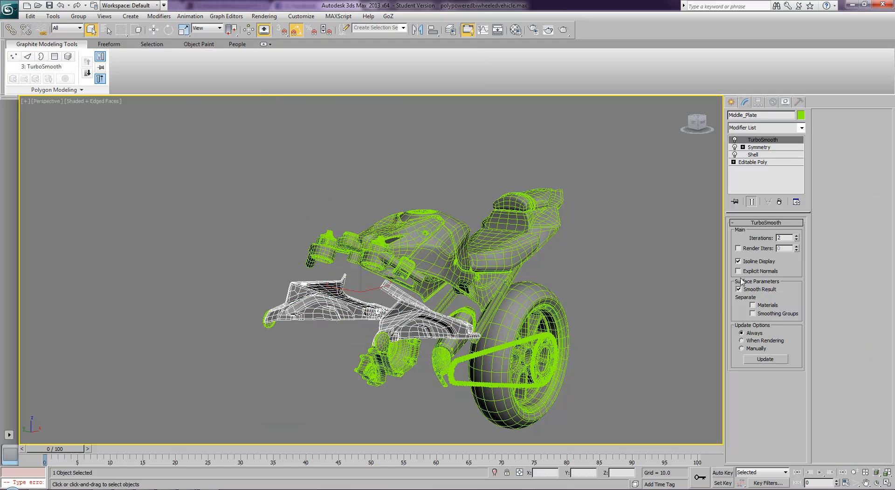
pyautogui.click(738, 261)
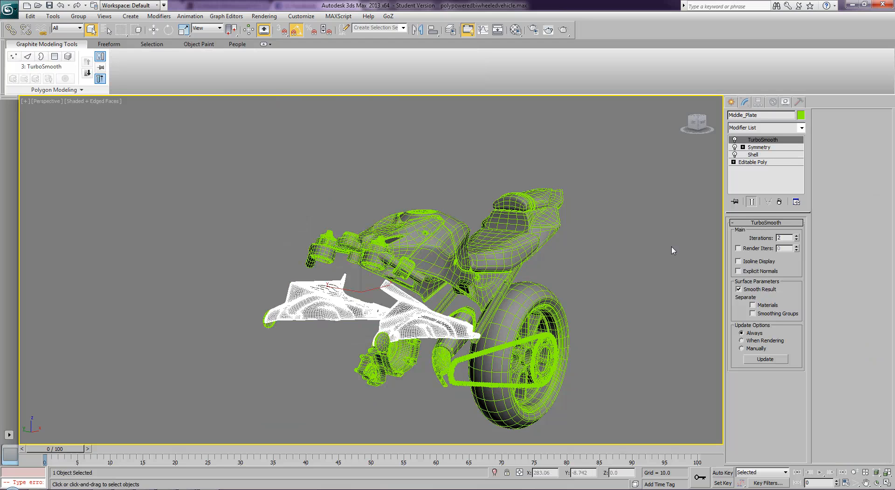
pyautogui.click(389, 262)
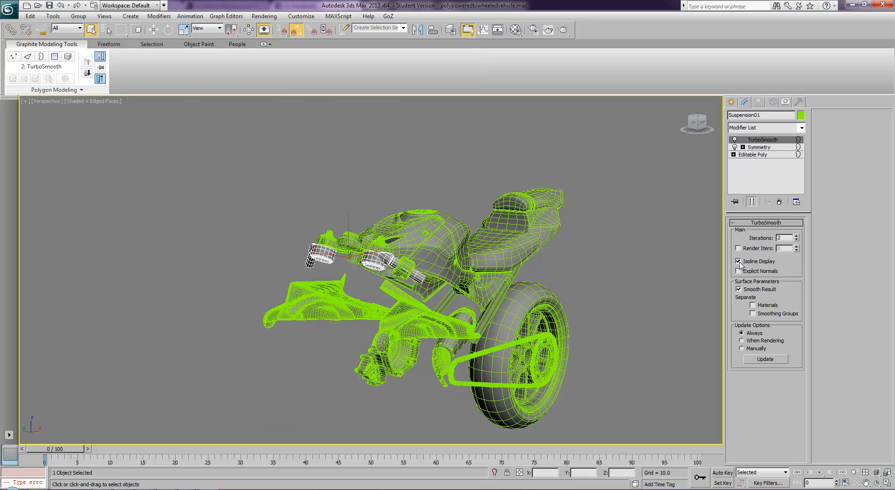
pyautogui.click(738, 261)
pyautogui.click(397, 266)
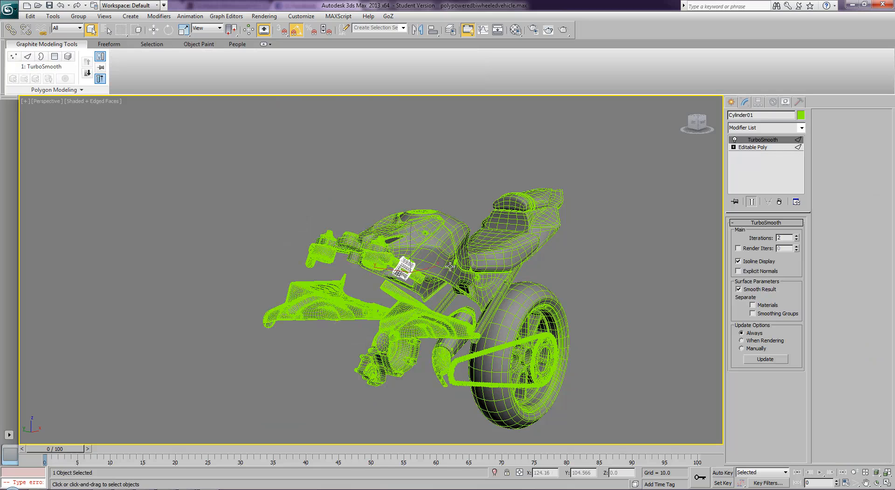
pyautogui.click(738, 262)
# Turn off Isoline Display in the TurboSmooth of the suspension caps and the steering column
pyautogui.click(380, 242)
pyautogui.click(737, 261)
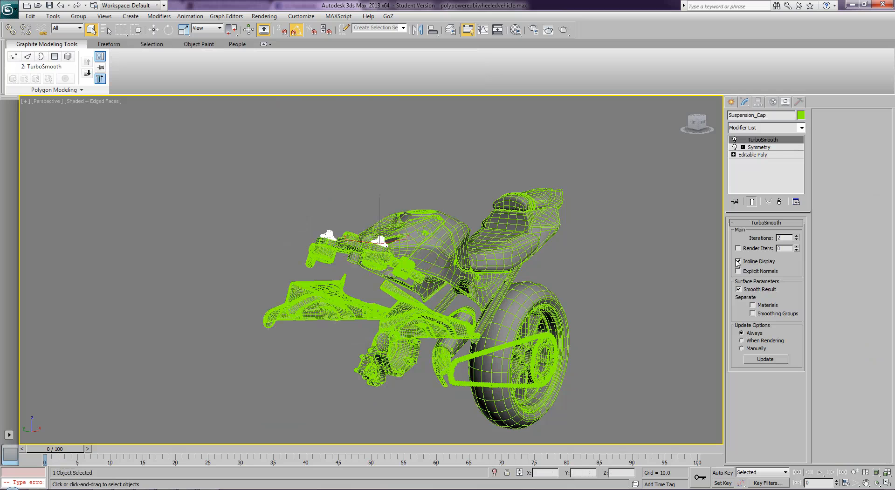
pyautogui.click(737, 261)
pyautogui.click(353, 237)
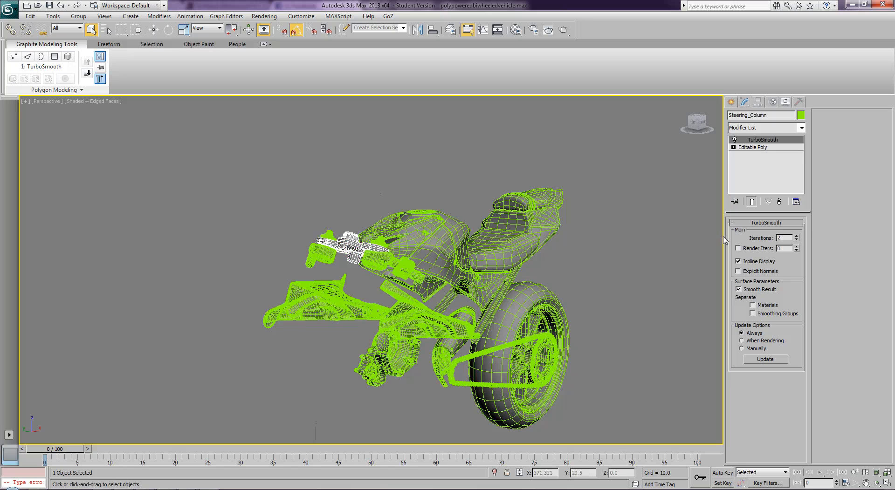
pyautogui.click(737, 262)
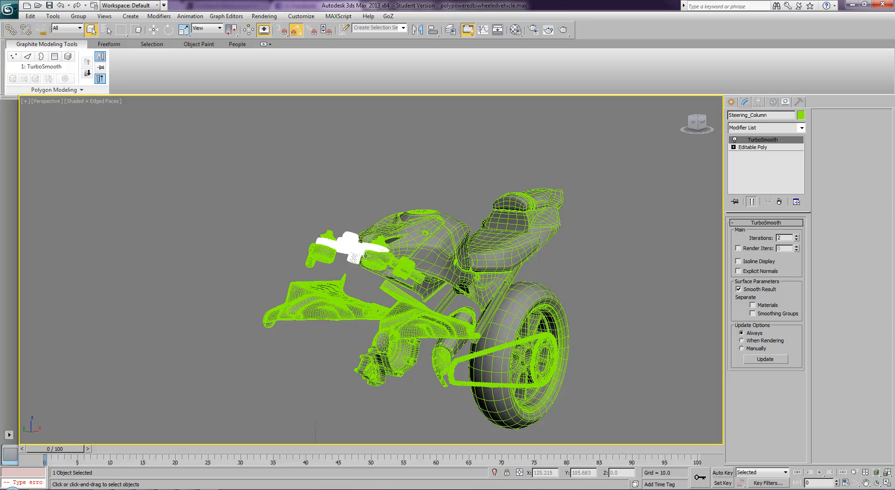
# Convert the steering column, suspension caps, front suspension, small cylinder and middle plate to Editable Poly together, and hide them
pyautogui.keyDown('ctrl'); pyautogui.click(325, 234); pyautogui.keyUp('ctrl')
pyautogui.keyDown('ctrl'); pyautogui.click(321, 256); pyautogui.keyUp('ctrl')
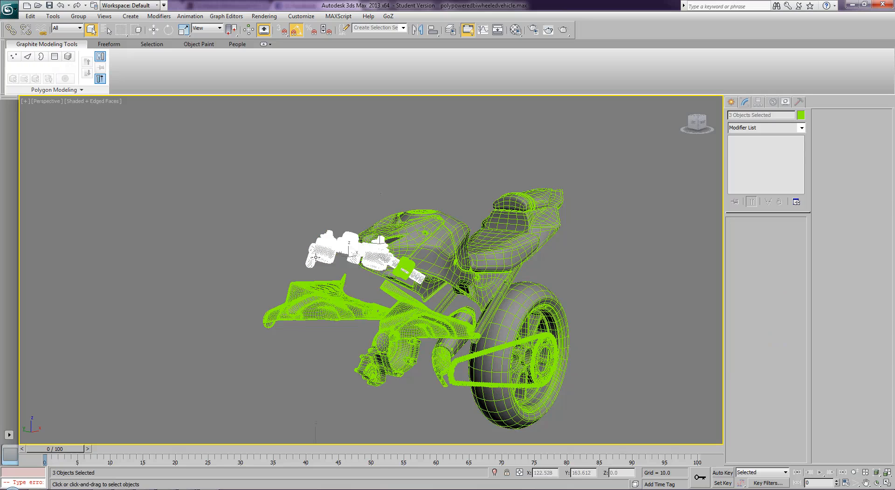
pyautogui.keyDown('ctrl'); pyautogui.click(404, 265); pyautogui.keyUp('ctrl')
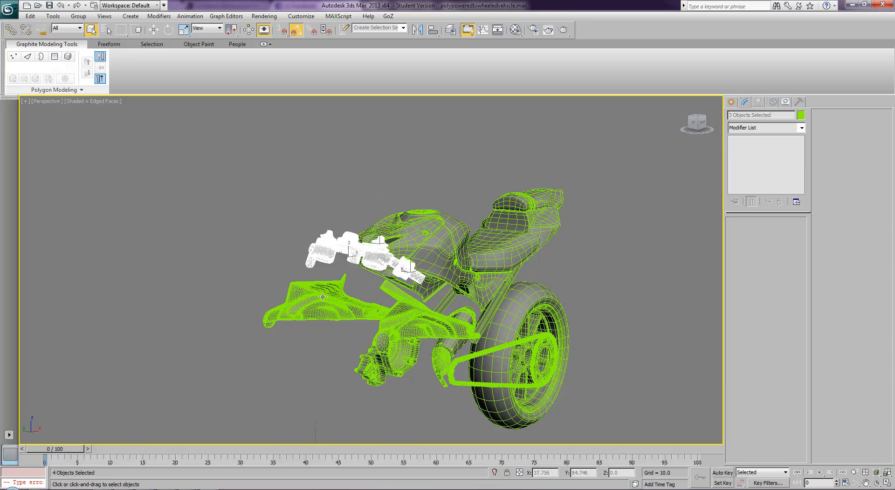
pyautogui.keyDown('ctrl'); pyautogui.click(314, 301); pyautogui.keyUp('ctrl')
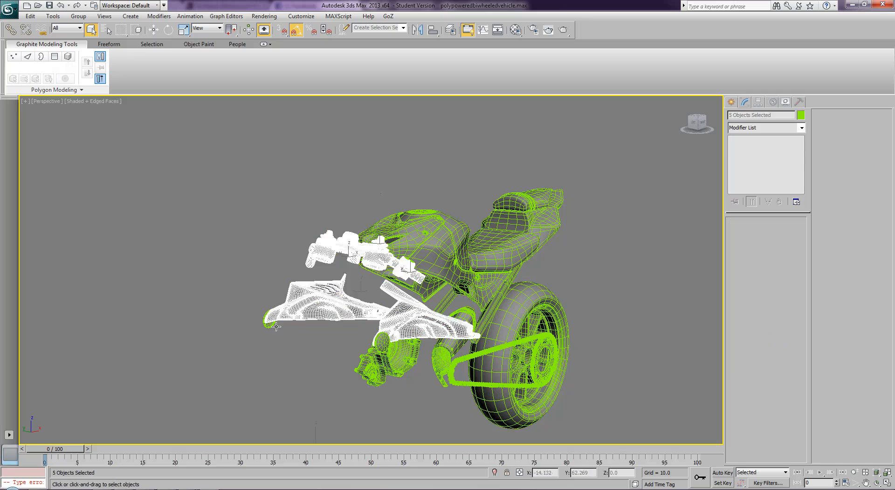
pyautogui.rightClick(325, 323)
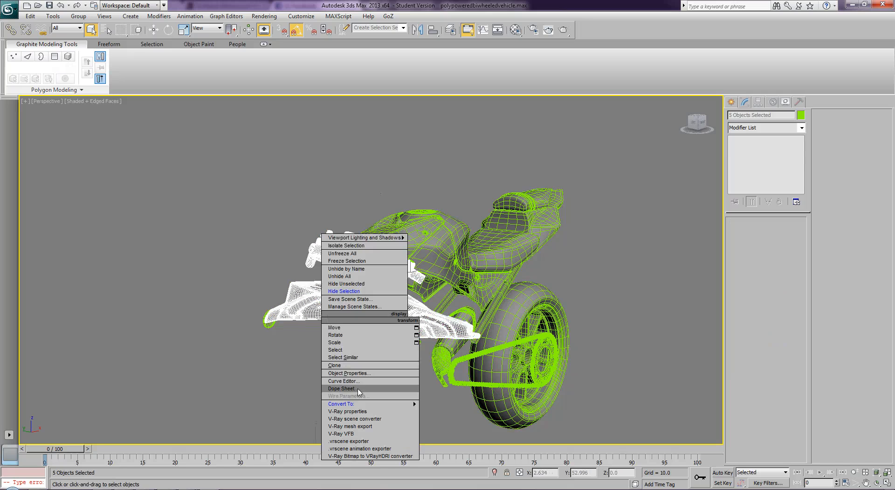
pyautogui.moveTo(413, 404)
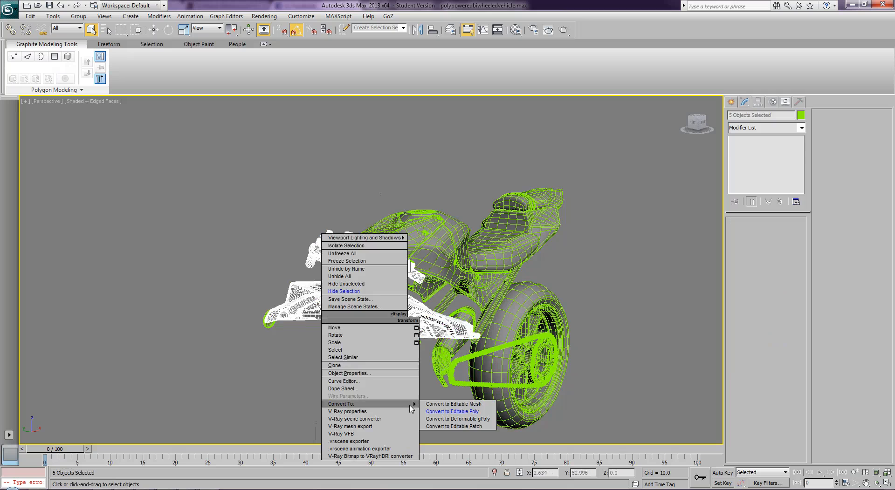
pyautogui.click(443, 410)
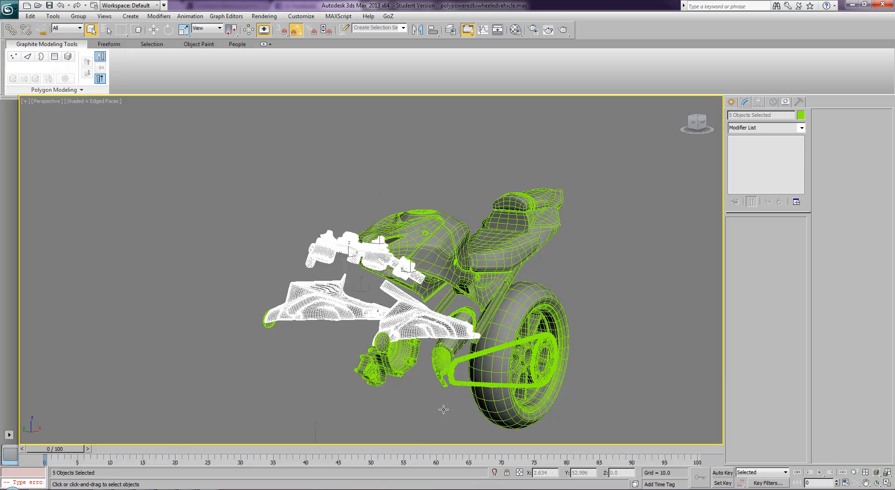
pyautogui.rightClick(351, 318)
pyautogui.click(369, 286)
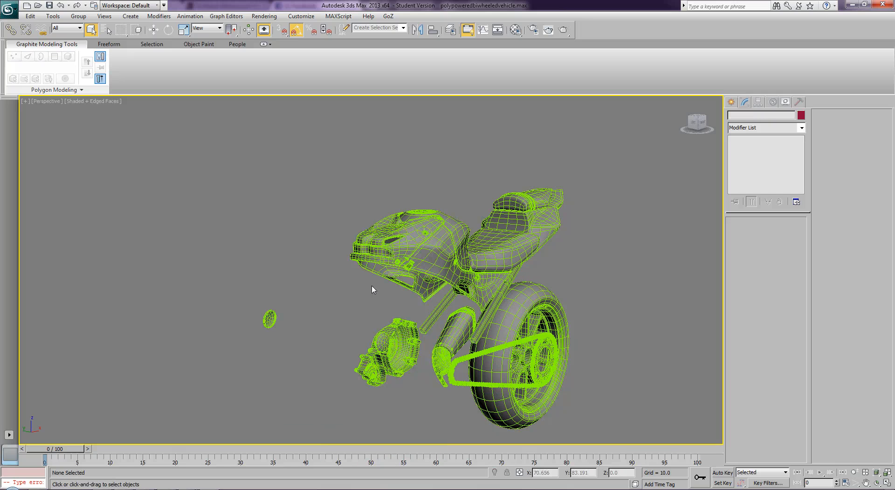
# Turn off Isoline Display in the TurboSmooth of the badges and the right engine cover
pyautogui.click(272, 317)
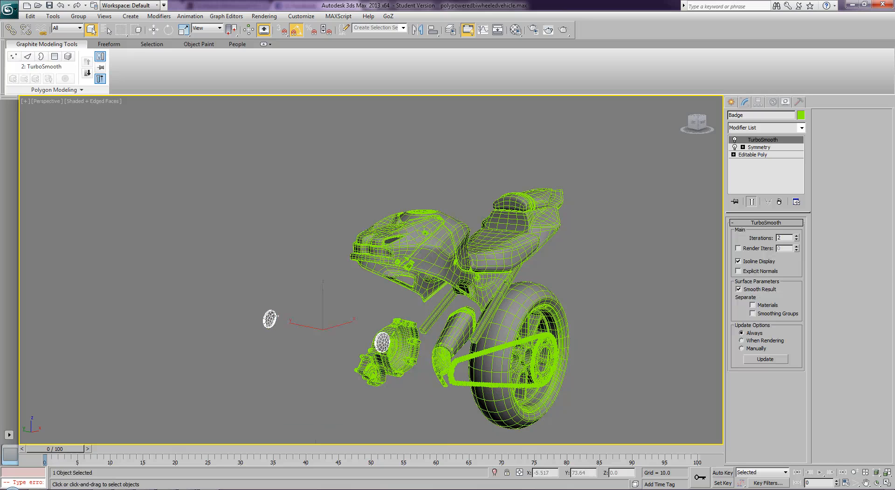
pyautogui.click(738, 262)
pyautogui.click(412, 342)
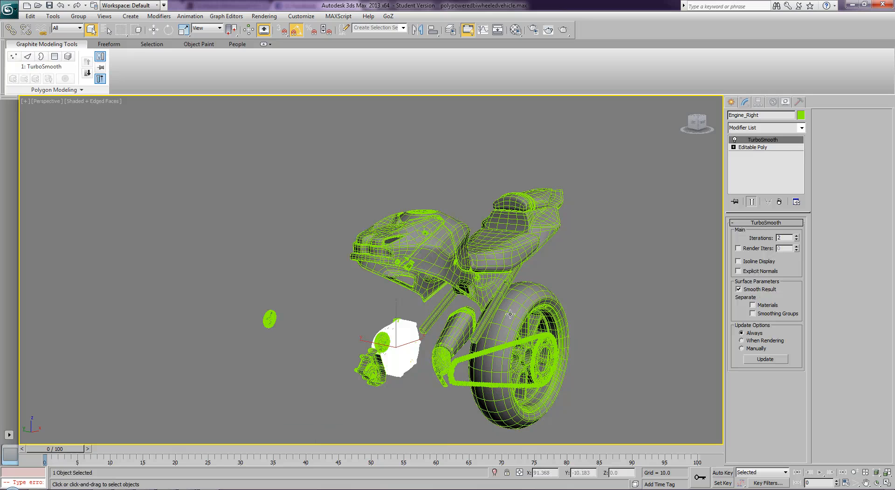
# Turn off Isoline Display in the TurboSmooth of the right engine's BMW lettering, screws and side part
pyautogui.click(365, 368)
pyautogui.click(741, 262)
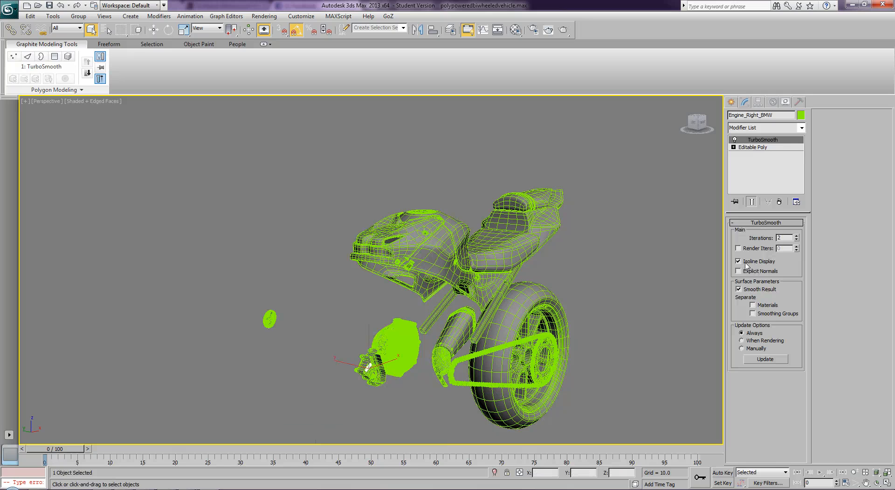
pyautogui.click(738, 262)
pyautogui.click(374, 375)
pyautogui.click(738, 262)
pyautogui.click(370, 366)
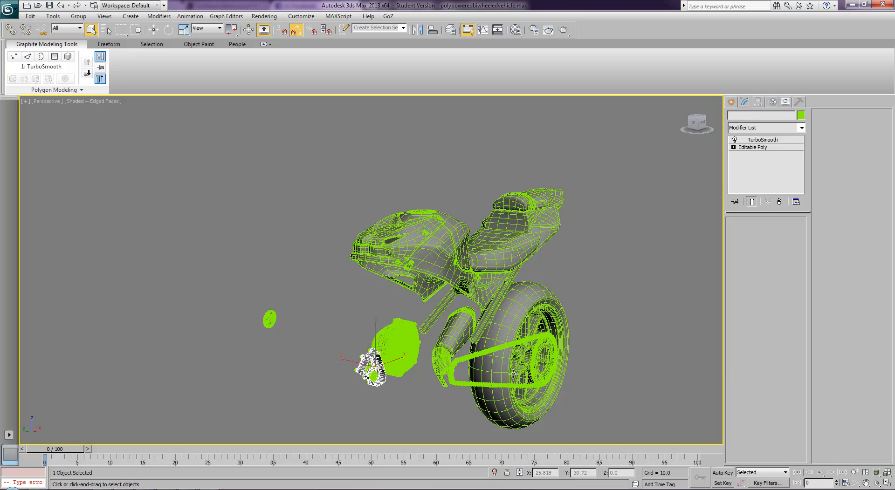
pyautogui.click(738, 262)
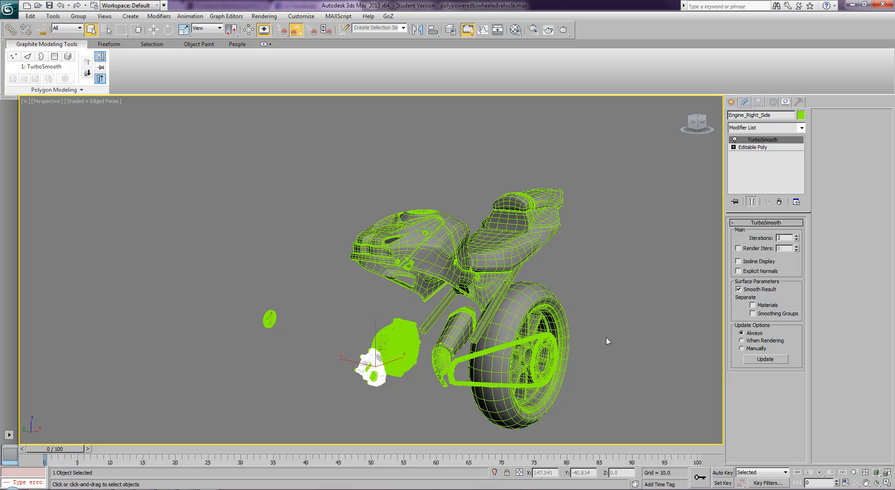
# Convert the right engine side, the right engine cover and the badges to Editable Poly together, and hide them
pyautogui.keyDown('ctrl'); pyautogui.click(362, 372); pyautogui.keyUp('ctrl')
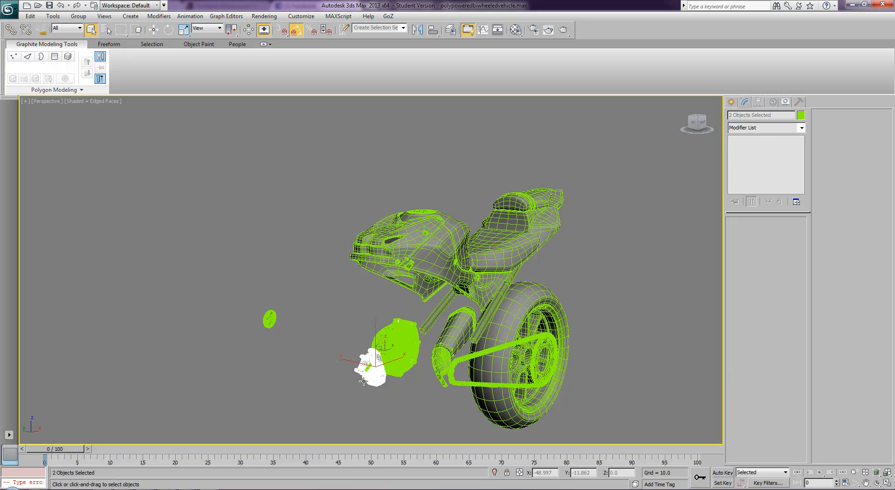
pyautogui.click(364, 382)
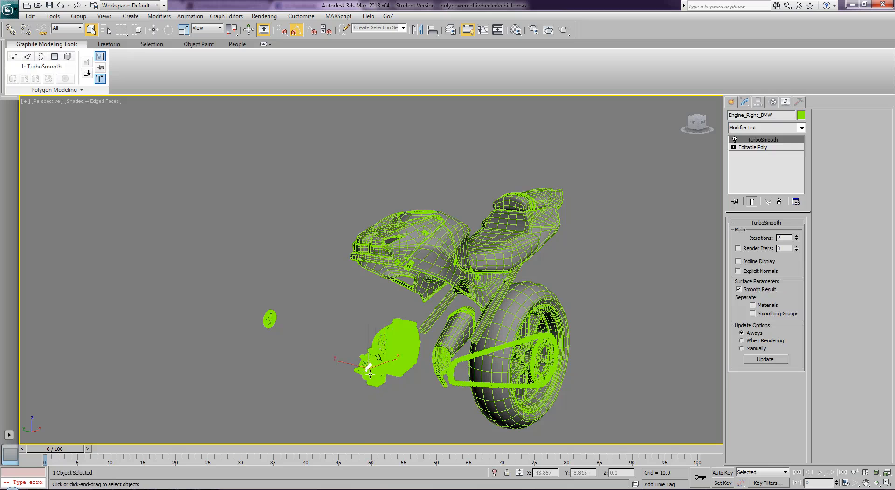
pyautogui.click(369, 373)
pyautogui.keyDown('ctrl'); pyautogui.click(384, 359); pyautogui.keyUp('ctrl')
pyautogui.keyDown('ctrl'); pyautogui.click(268, 317); pyautogui.keyUp('ctrl')
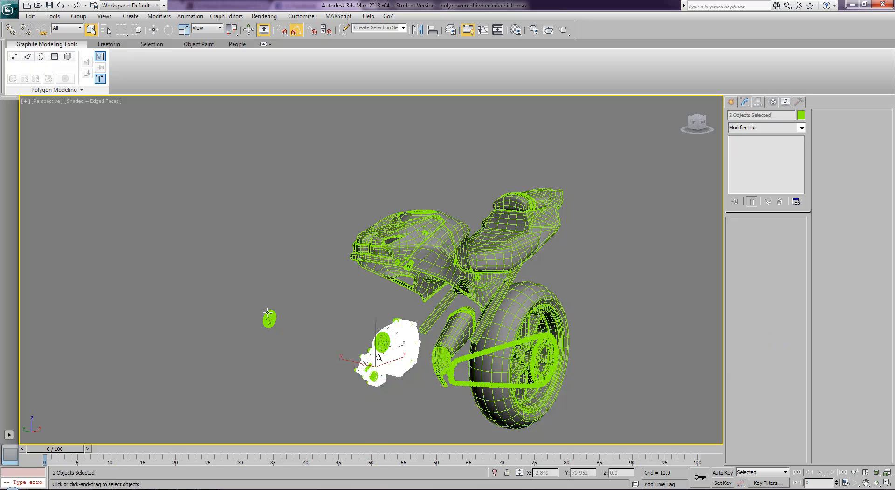
pyautogui.rightClick(396, 353)
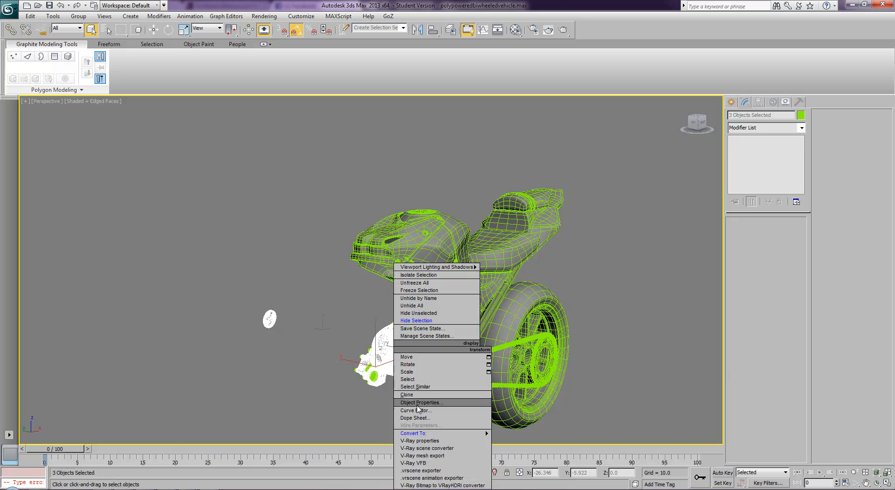
pyautogui.moveTo(475, 436)
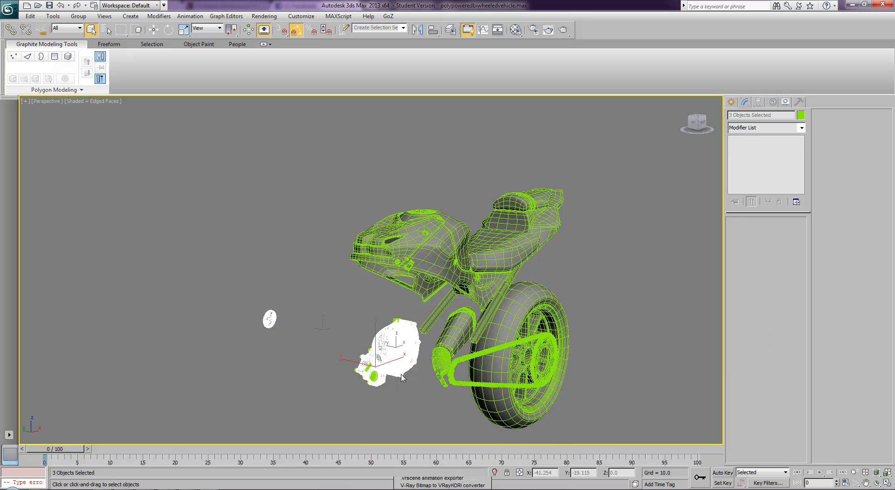
pyautogui.rightClick(400, 353)
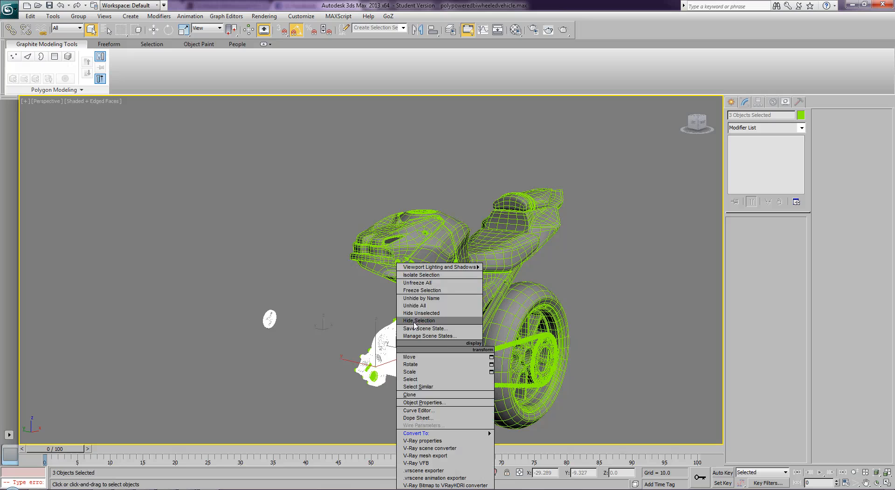
pyautogui.click(414, 321)
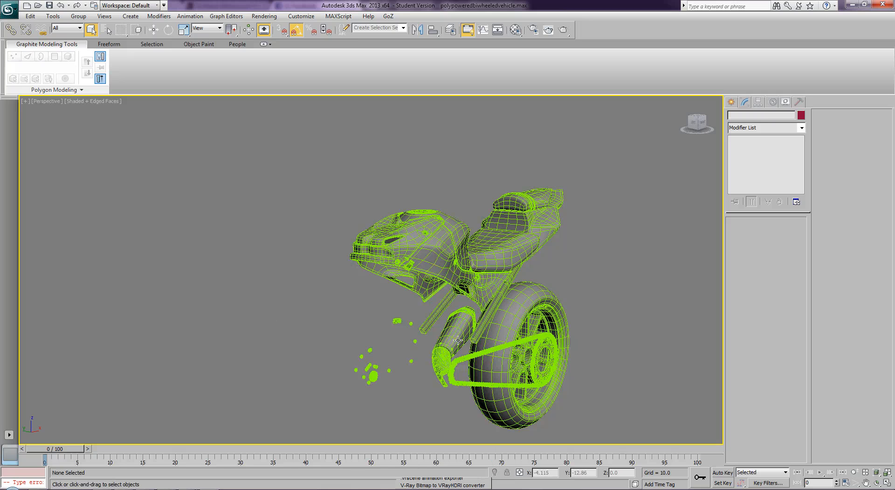
# Try to convert the right engine screws and the BMW lettering to Editable Poly together
pyautogui.scroll(-2, 426, 332)
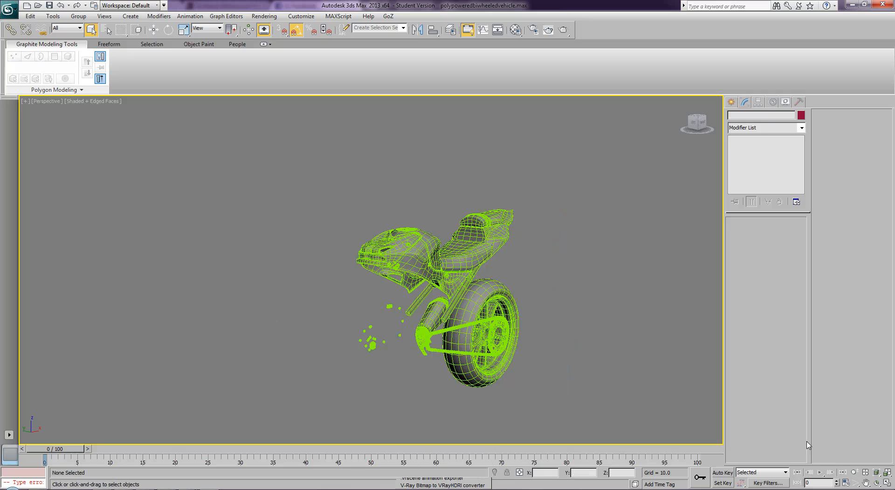
pyautogui.click(866, 483)
pyautogui.moveTo(468, 369); pyautogui.dragTo(557, 301)
pyautogui.scroll(4, 569, 311)
pyautogui.moveTo(603, 325); pyautogui.dragTo(531, 314)
pyautogui.scroll(3, 530, 313)
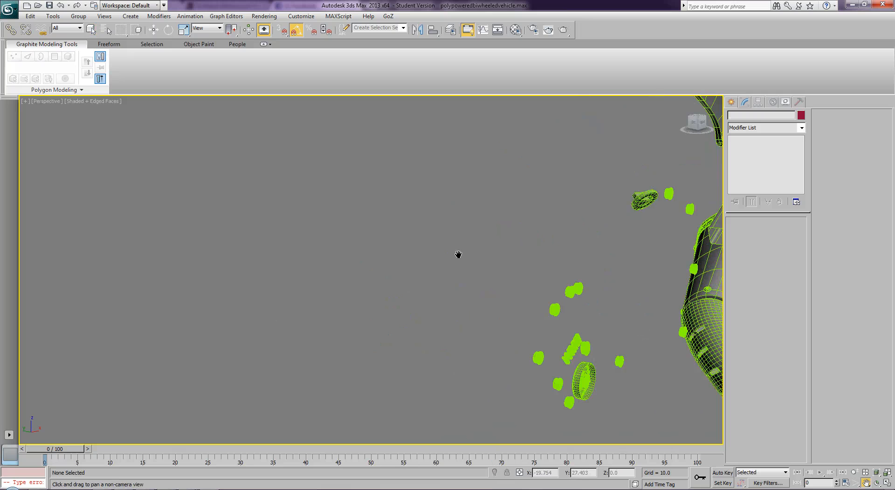
pyautogui.moveTo(633, 331); pyautogui.dragTo(457, 235)
pyautogui.rightClick(493, 258)
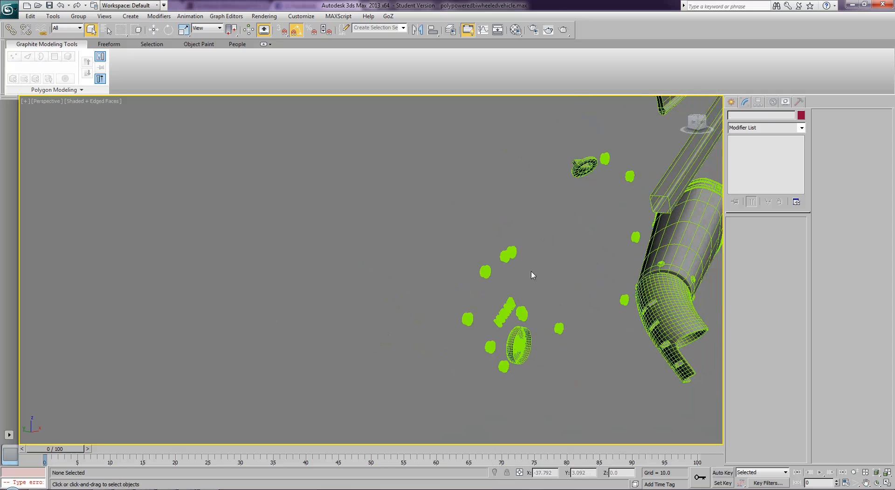
pyautogui.click(518, 344)
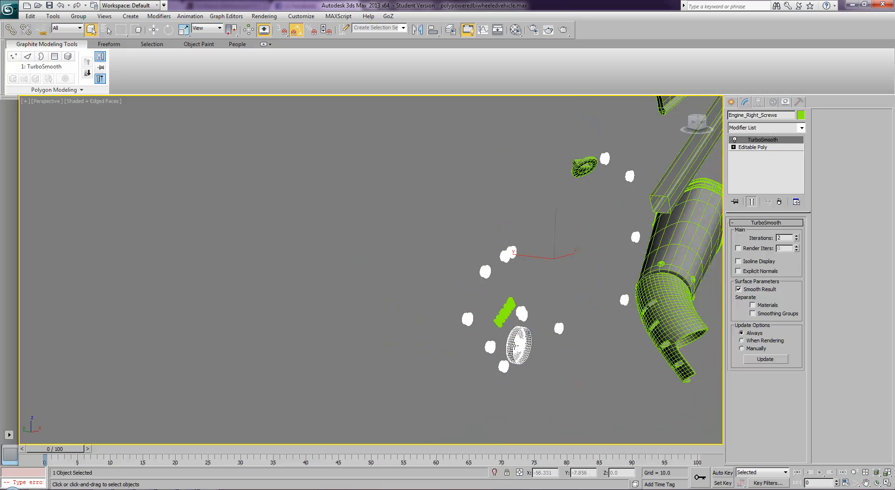
pyautogui.keyDown('ctrl'); pyautogui.click(507, 317); pyautogui.keyUp('ctrl')
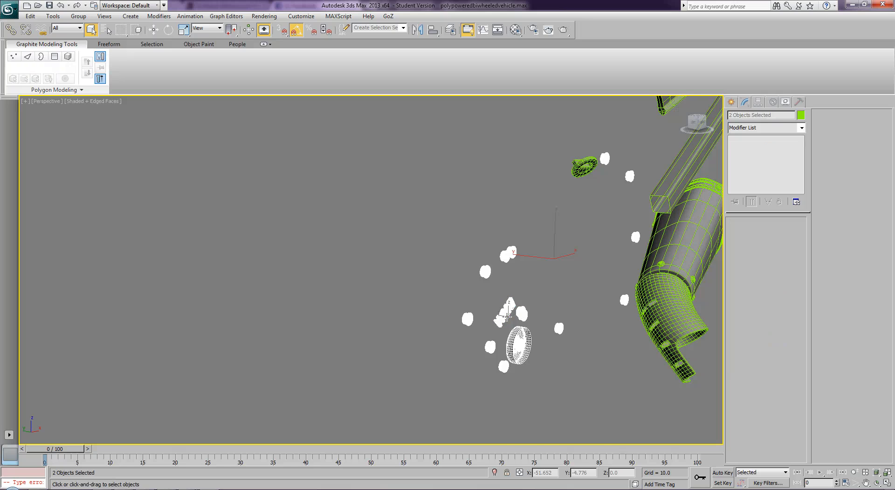
pyautogui.rightClick(506, 317)
pyautogui.moveTo(552, 401)
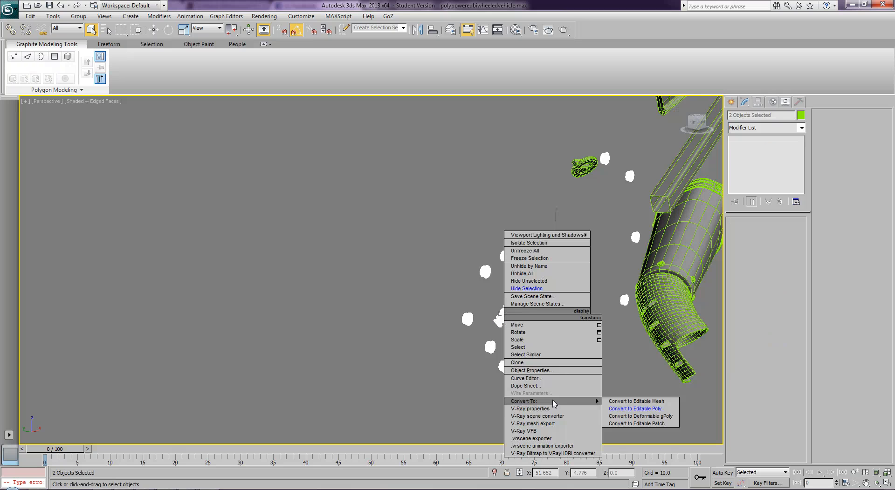
pyautogui.click(626, 409)
# Select the right engine screws and BMW lettering again, convert both to Editable Poly, and hide them
pyautogui.click(559, 326)
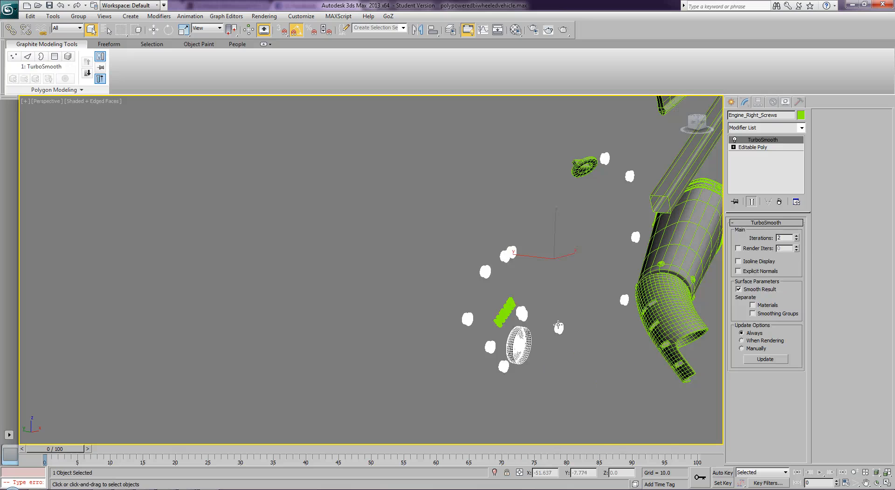
pyautogui.keyDown('ctrl'); pyautogui.click(504, 313); pyautogui.keyUp('ctrl')
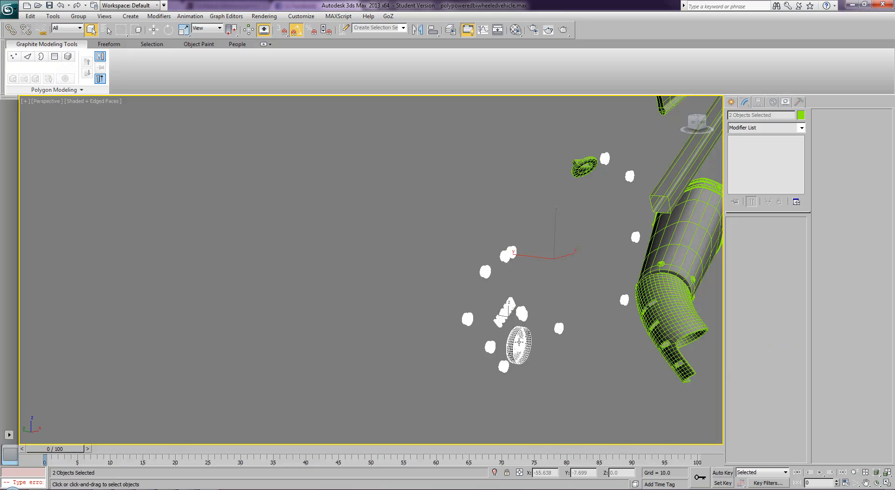
pyautogui.rightClick(516, 340)
pyautogui.moveTo(536, 427)
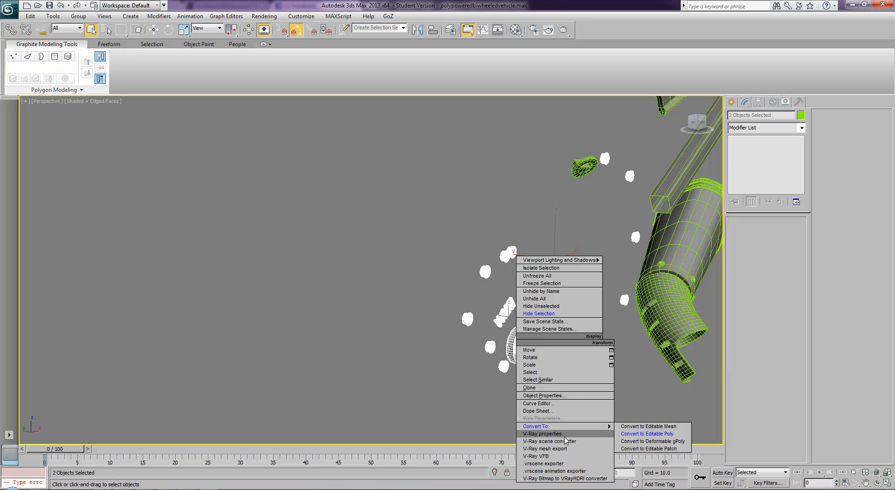
pyautogui.click(642, 432)
pyautogui.rightClick(517, 346)
pyautogui.click(527, 319)
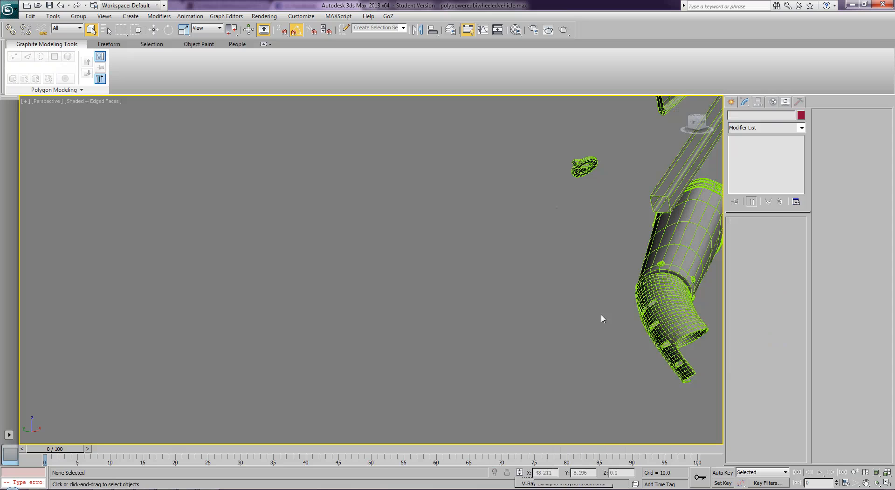
# Turn off Isoline Display in the TurboSmooth of the exhaust barrel
pyautogui.click(865, 483)
pyautogui.moveTo(657, 331); pyautogui.dragTo(214, 366)
pyautogui.rightClick(550, 286)
pyautogui.click(550, 287)
pyautogui.press('z')
pyautogui.scroll(-5, 470, 309)
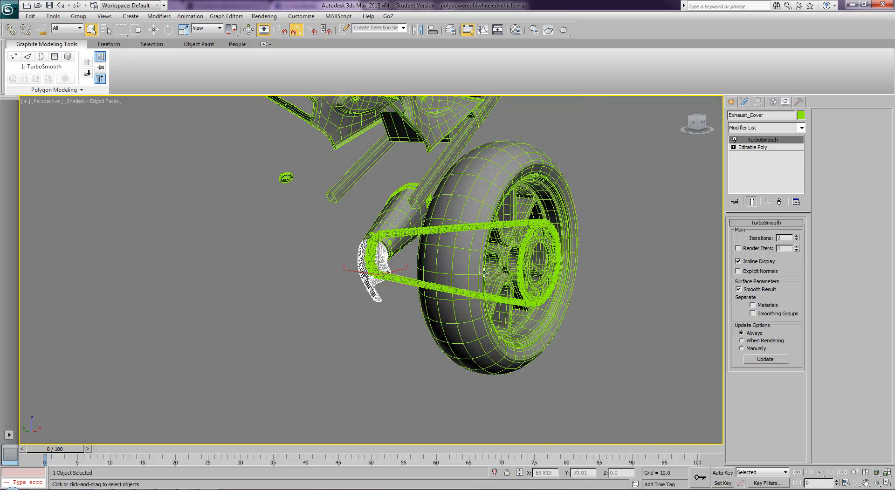
pyautogui.click(398, 215)
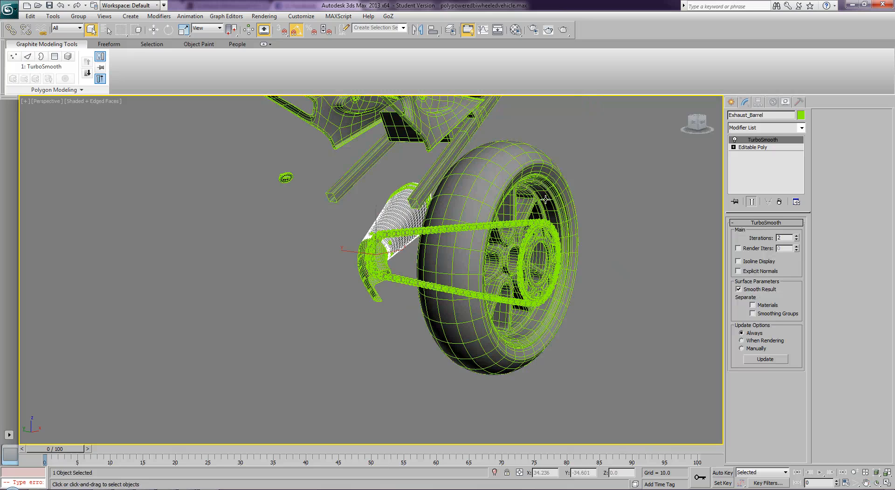
# Turn off Isoline Display in the TurboSmooth of the back tyre and the rear chassis frame
pyautogui.click(475, 187)
pyautogui.click(738, 261)
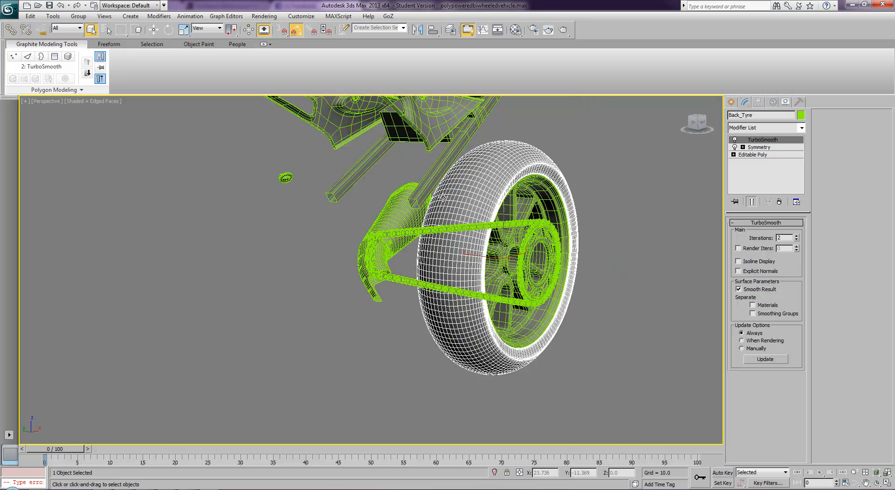
pyautogui.click(423, 189)
pyautogui.click(738, 261)
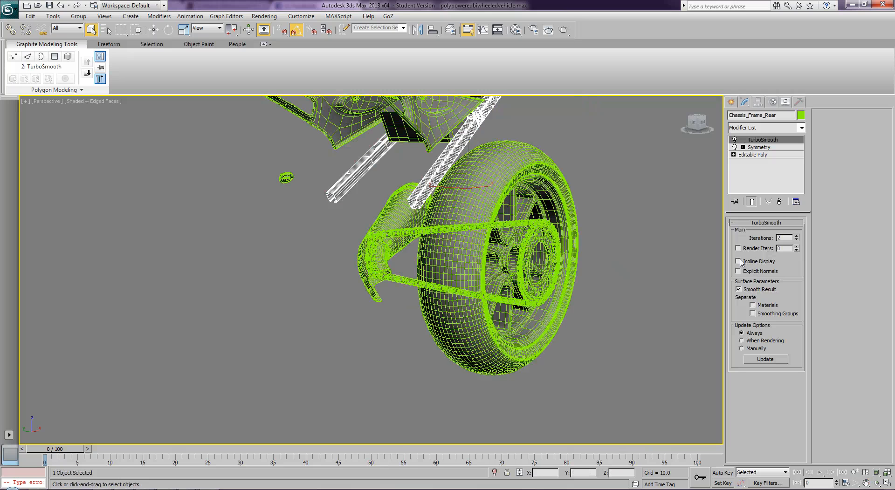
# Convert the rear chassis frame, back tyre, exhaust barrel and exhaust cover to Editable Poly together, and hide them
pyautogui.keyDown('ctrl'); pyautogui.click(476, 184); pyautogui.keyUp('ctrl')
pyautogui.keyDown('ctrl'); pyautogui.click(398, 211); pyautogui.keyUp('ctrl')
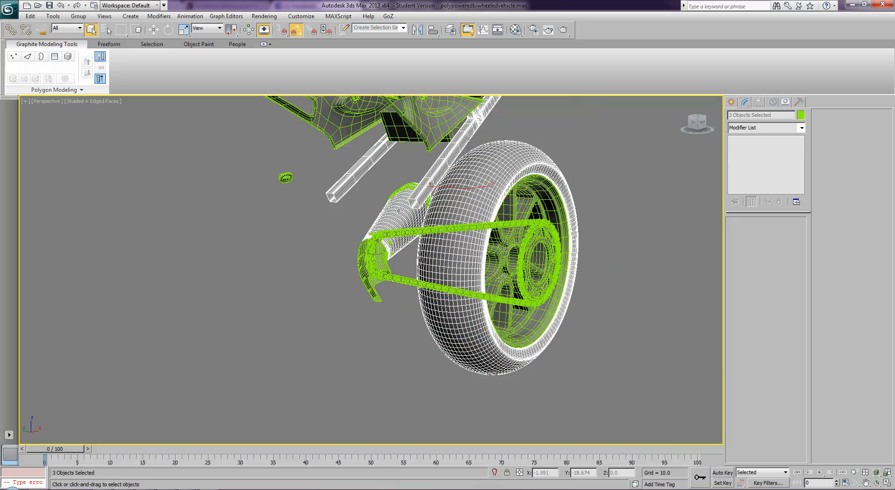
pyautogui.rightClick(399, 215)
pyautogui.moveTo(426, 297)
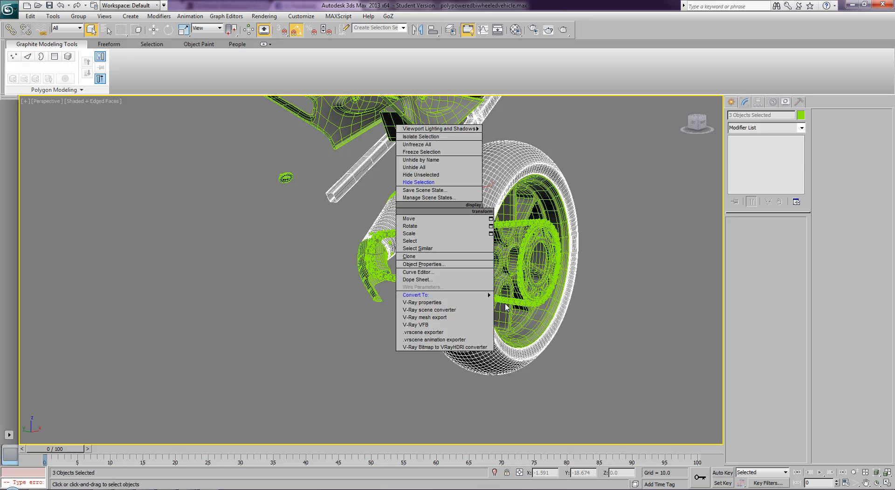
pyautogui.click(362, 275)
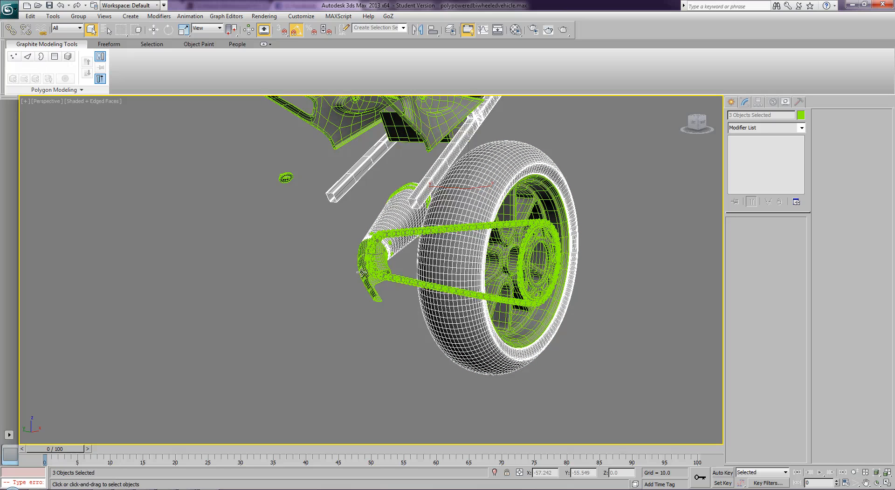
pyautogui.keyDown('ctrl'); pyautogui.click(358, 272); pyautogui.keyUp('ctrl')
pyautogui.rightClick(359, 272)
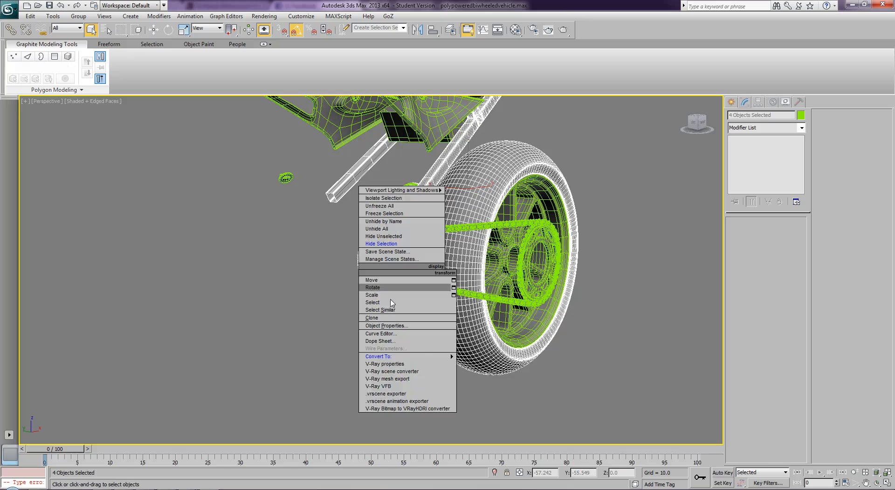
pyautogui.moveTo(451, 357)
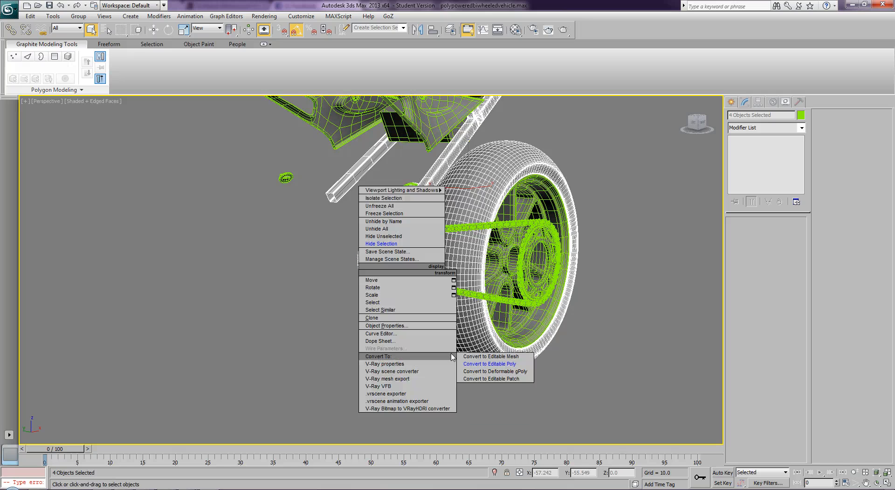
pyautogui.click(485, 365)
pyautogui.rightClick(483, 353)
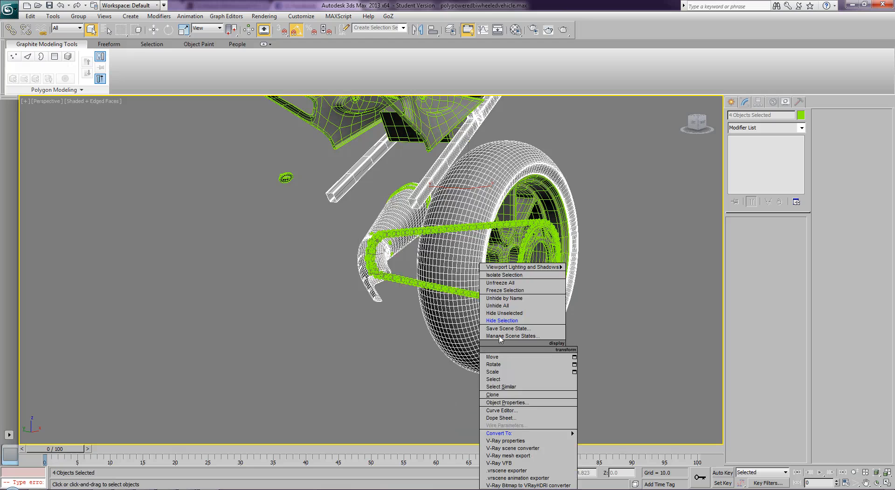
pyautogui.click(505, 332)
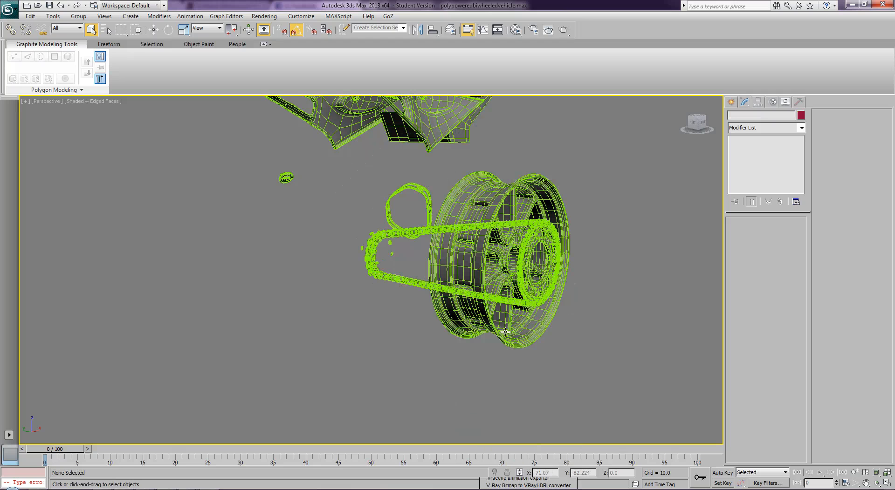
# Convert the exhaust strap to Editable Poly with its TurboSmooth Isoline Display off, and hide it
pyautogui.click(418, 197)
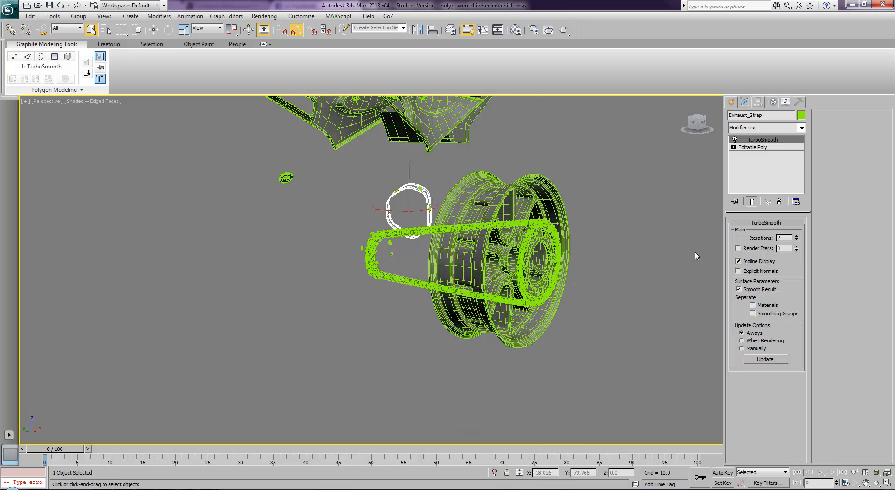
pyautogui.click(738, 262)
pyautogui.rightClick(413, 188)
pyautogui.moveTo(450, 275)
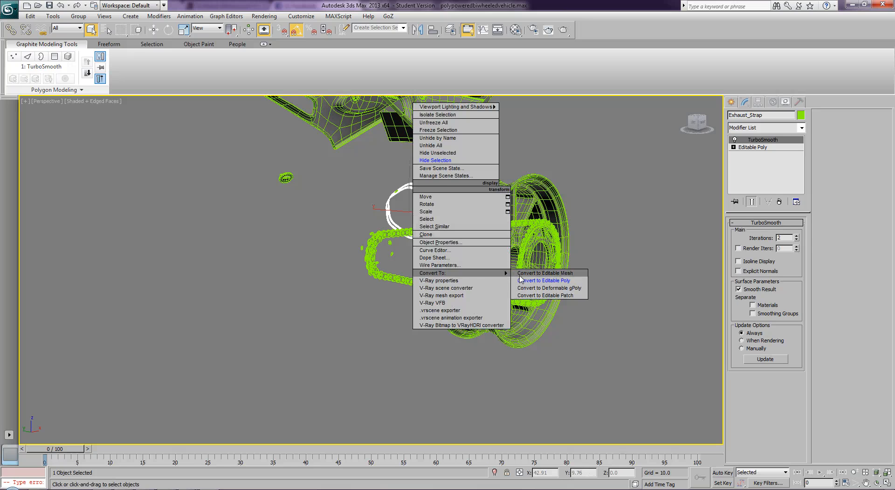
pyautogui.click(528, 278)
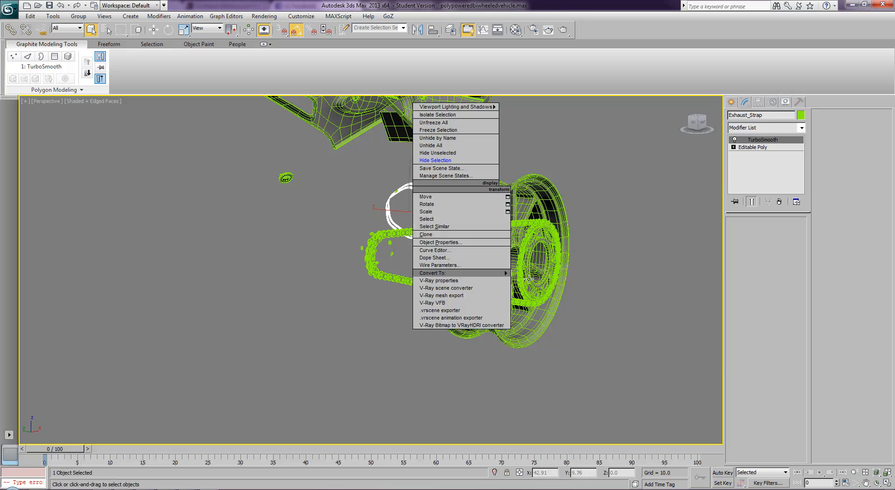
pyautogui.rightClick(397, 189)
pyautogui.click(418, 162)
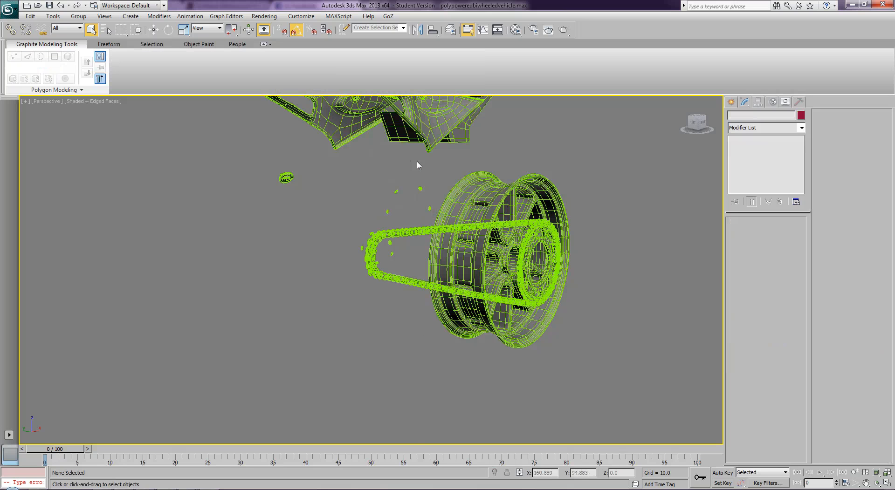
# Convert the exhaust pins to Editable Poly and hide them
pyautogui.click(421, 190)
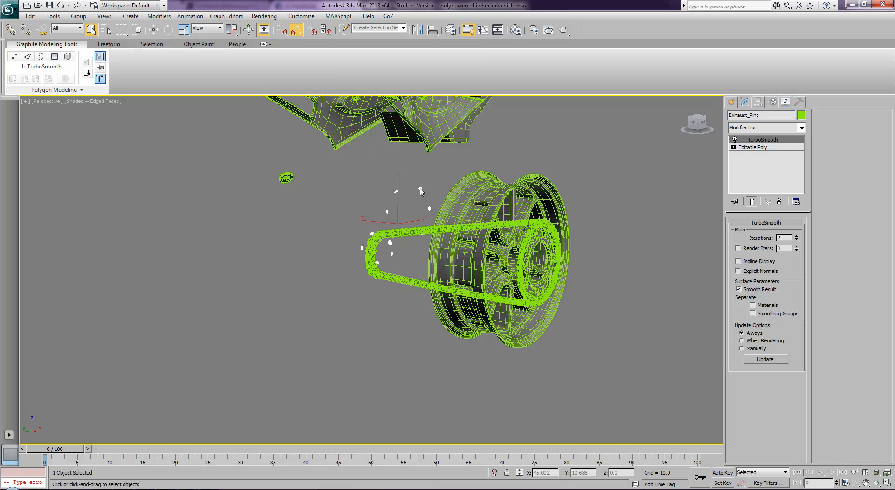
pyautogui.rightClick(420, 190)
pyautogui.moveTo(510, 274)
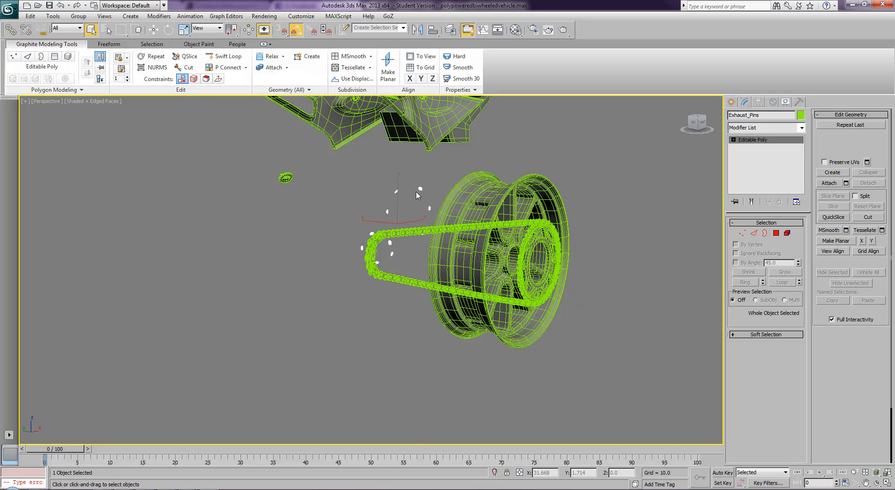
pyautogui.rightClick(420, 189)
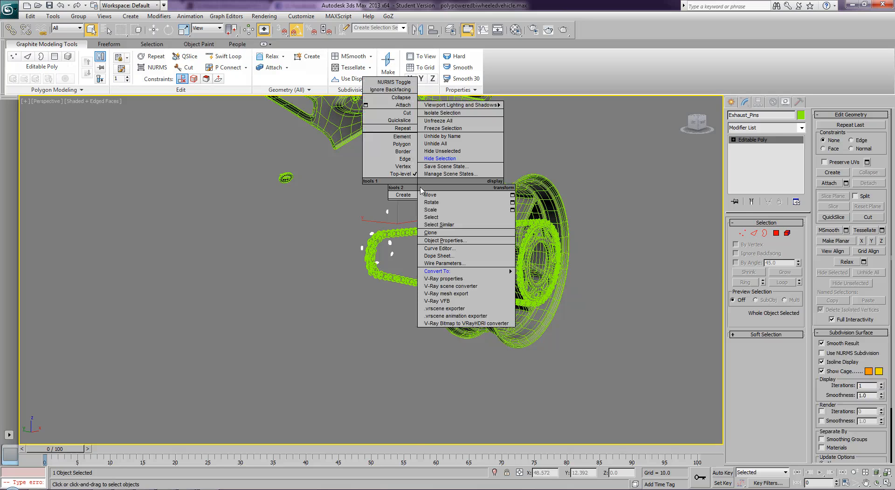
pyautogui.click(440, 159)
# Turn off Isoline Display in the back alloy's TurboSmooth, convert the alloy to Editable Poly, and hide it
pyautogui.click(509, 196)
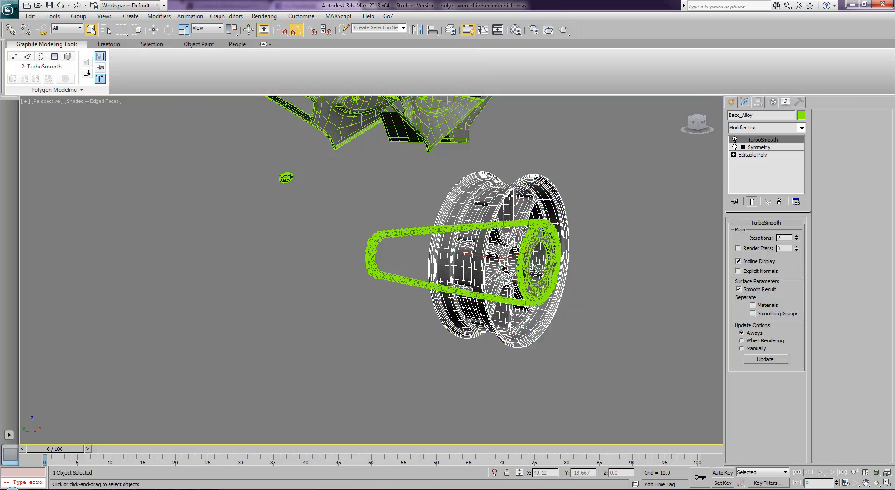
pyautogui.click(738, 261)
pyautogui.rightClick(516, 209)
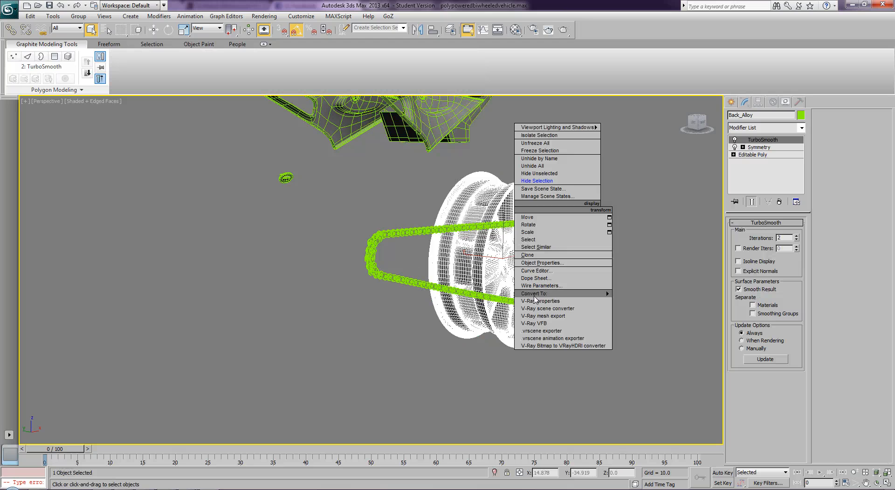
pyautogui.moveTo(559, 294)
pyautogui.click(643, 301)
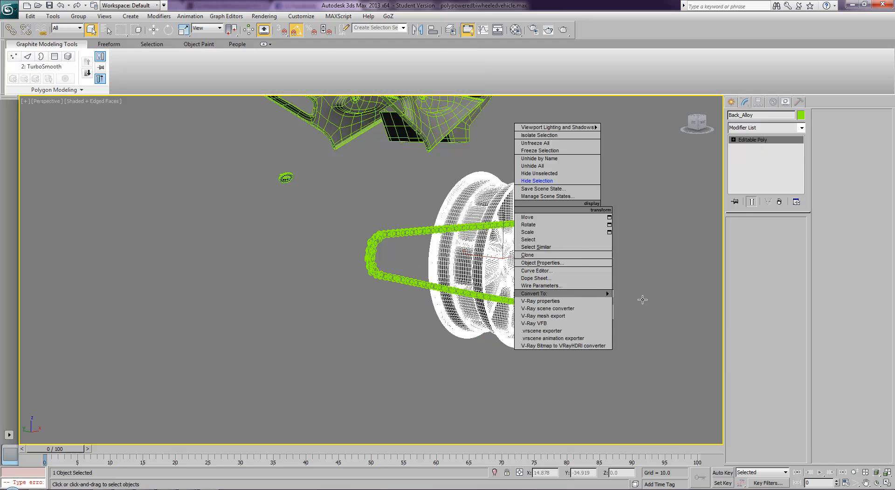
pyautogui.rightClick(512, 273)
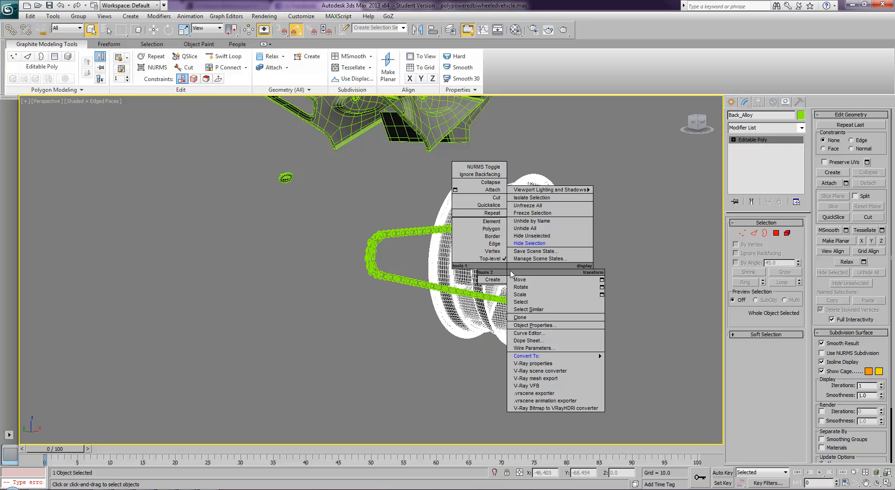
pyautogui.moveTo(535, 357)
pyautogui.click(549, 244)
# Turn off Isoline Display in the TurboSmooth of the chain ring, the back brake outer disc and the back brake caliper
pyautogui.click(525, 264)
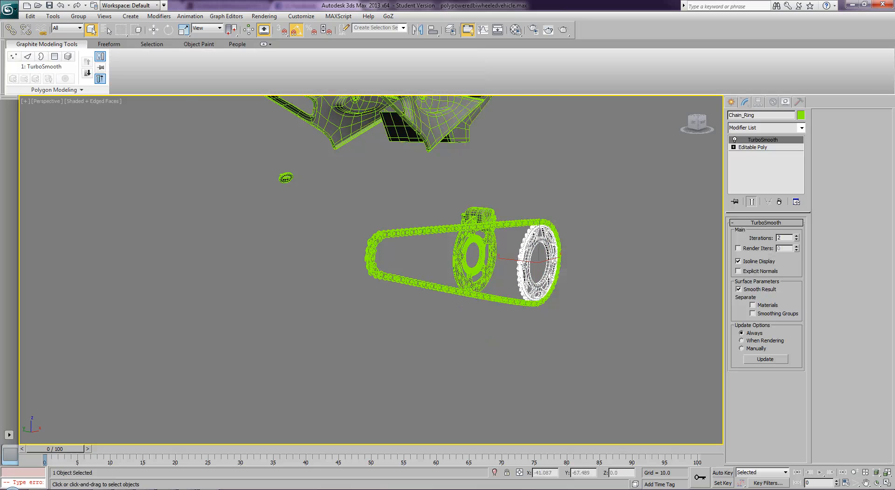
pyautogui.rightClick(525, 267)
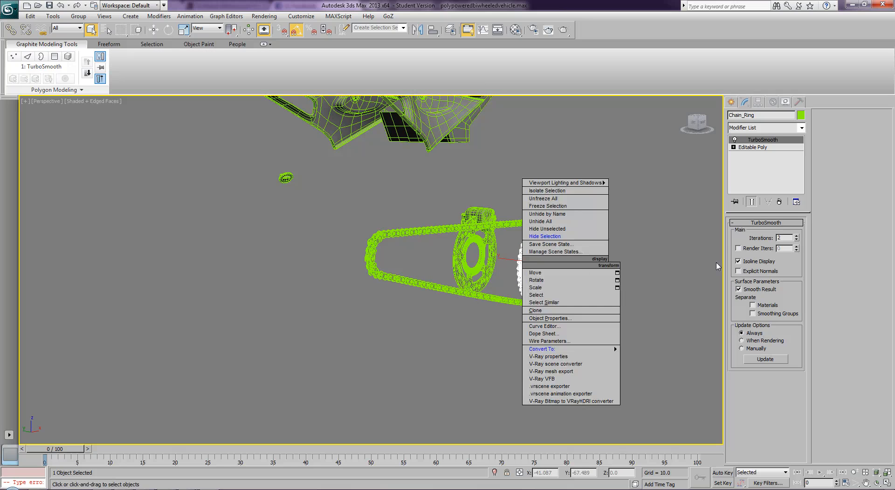
pyautogui.click(738, 262)
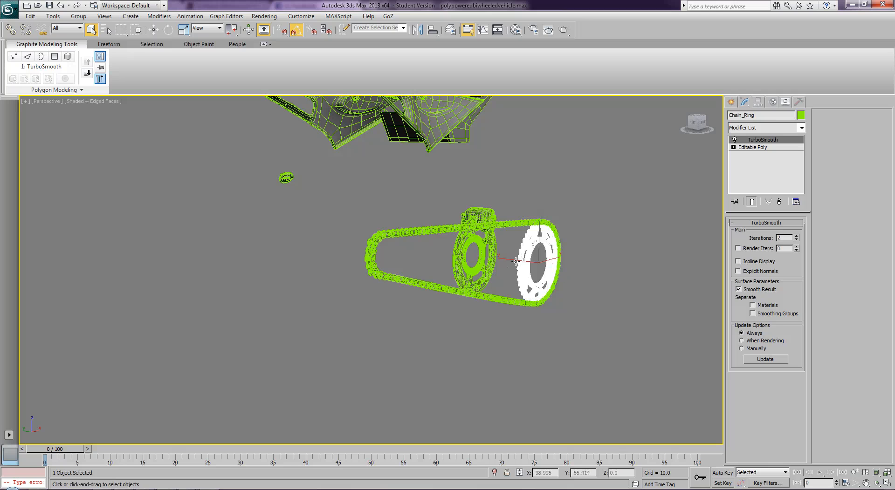
pyautogui.click(490, 261)
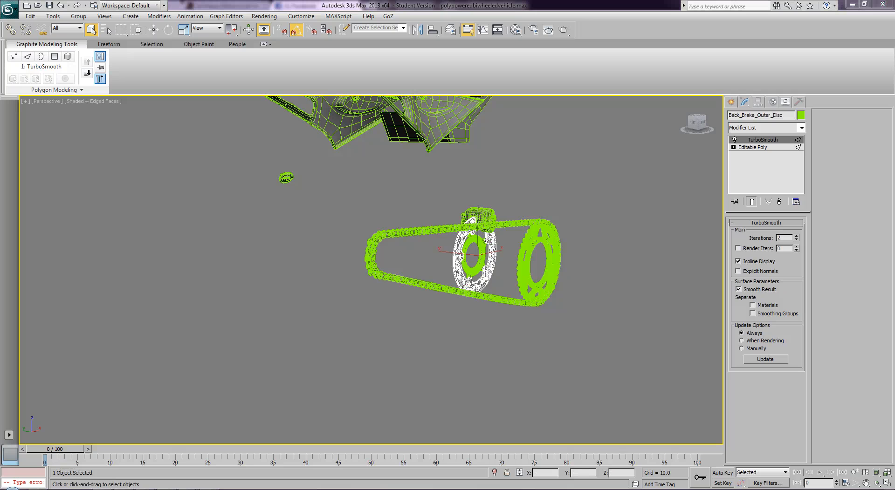
pyautogui.click(740, 262)
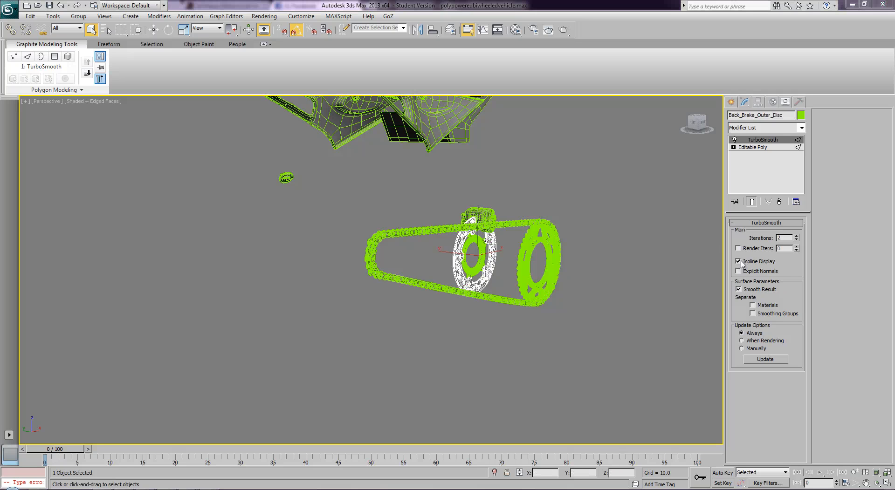
pyautogui.click(595, 184)
pyautogui.click(476, 217)
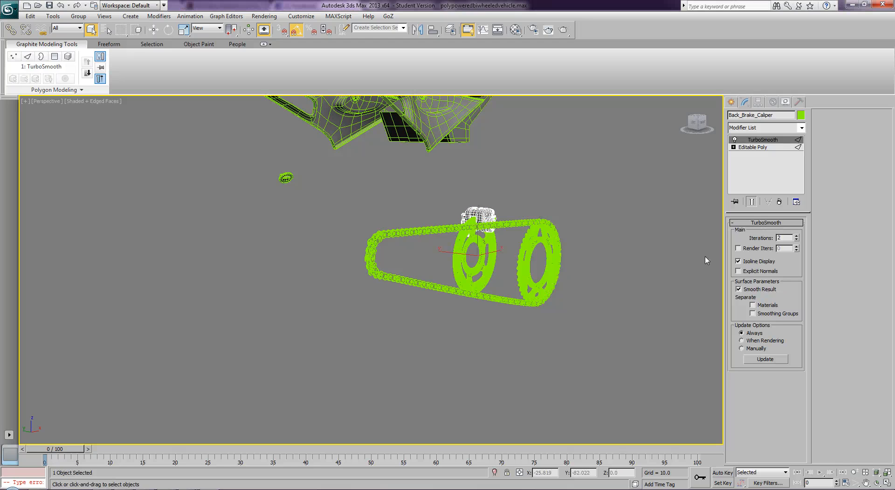
pyautogui.click(738, 262)
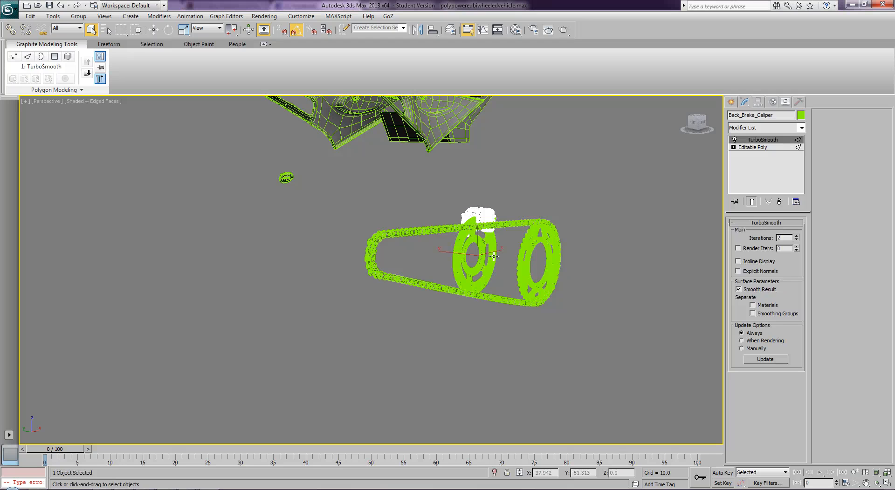
# Convert the back brake caliper, outer disc and chain ring to Editable Poly together, and hide them
pyautogui.keyDown('ctrl'); pyautogui.click(494, 255); pyautogui.keyUp('ctrl')
pyautogui.keyDown('ctrl'); pyautogui.click(518, 268); pyautogui.keyUp('ctrl')
pyautogui.rightClick(527, 269)
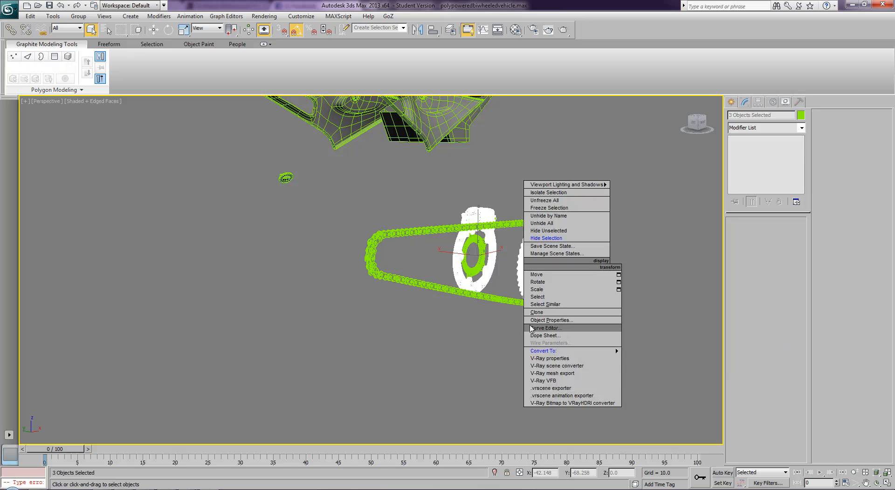
pyautogui.moveTo(540, 353)
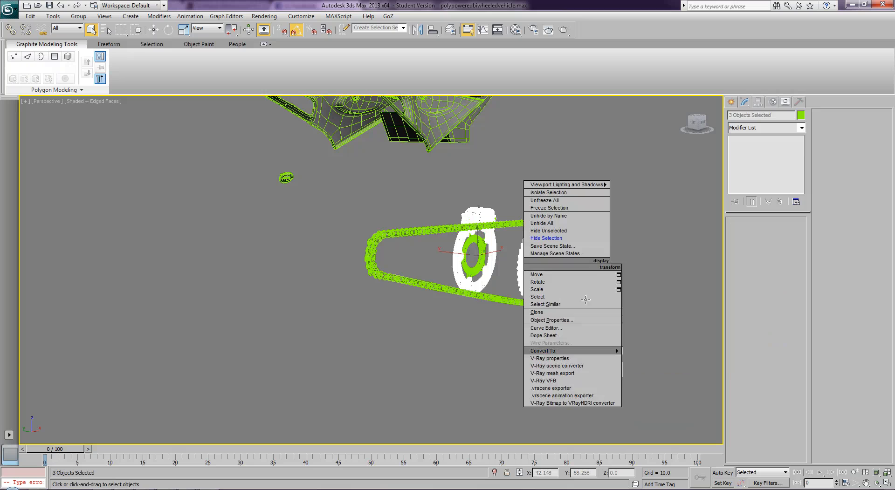
pyautogui.click(619, 301)
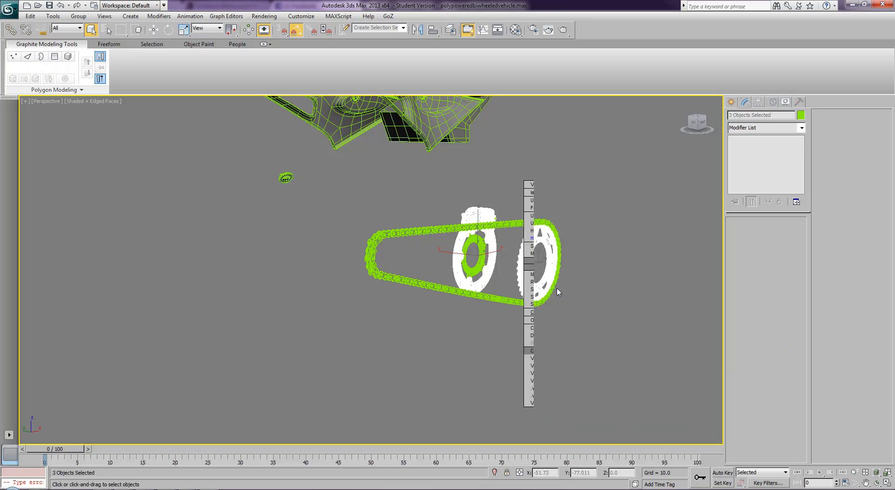
pyautogui.rightClick(487, 270)
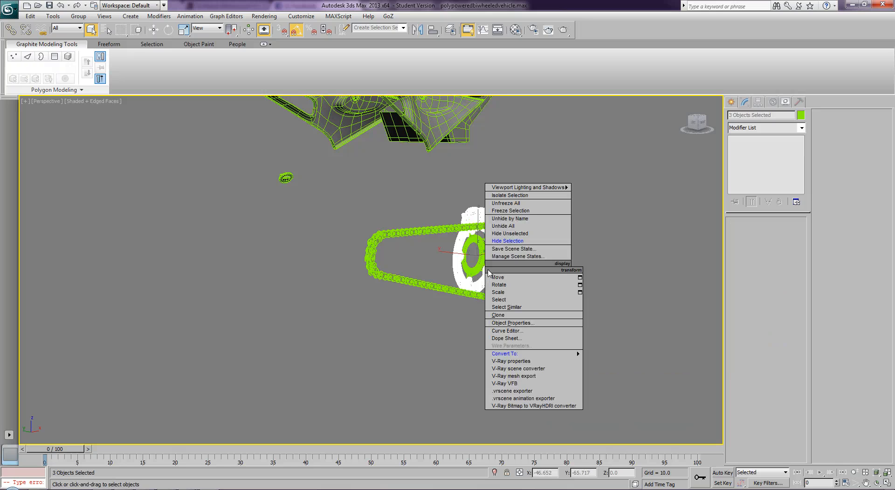
pyautogui.click(515, 242)
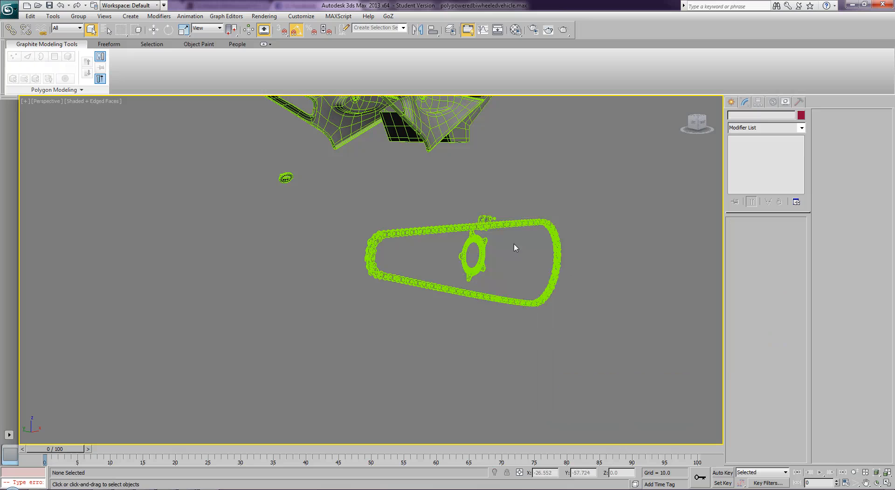
# Convert the back brake inner disc to Editable Mesh with its TurboSmooth Isoline Display off, and hide it
pyautogui.click(485, 255)
pyautogui.press('z')
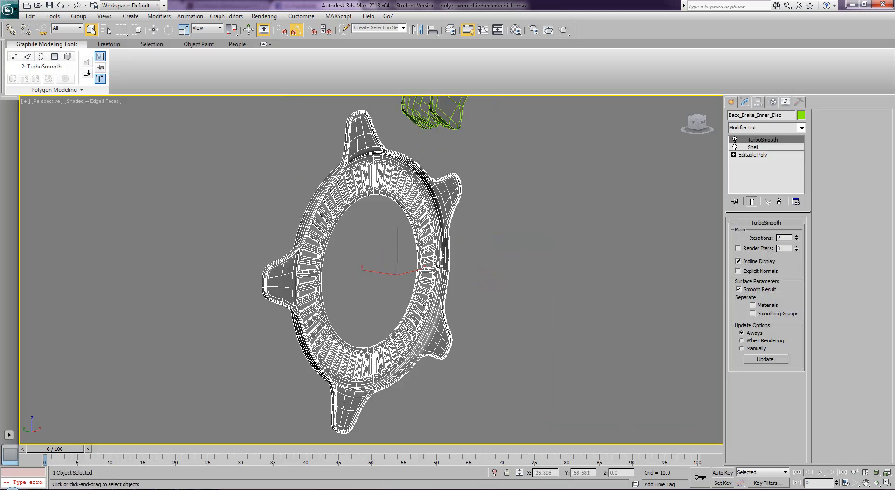
pyautogui.click(738, 262)
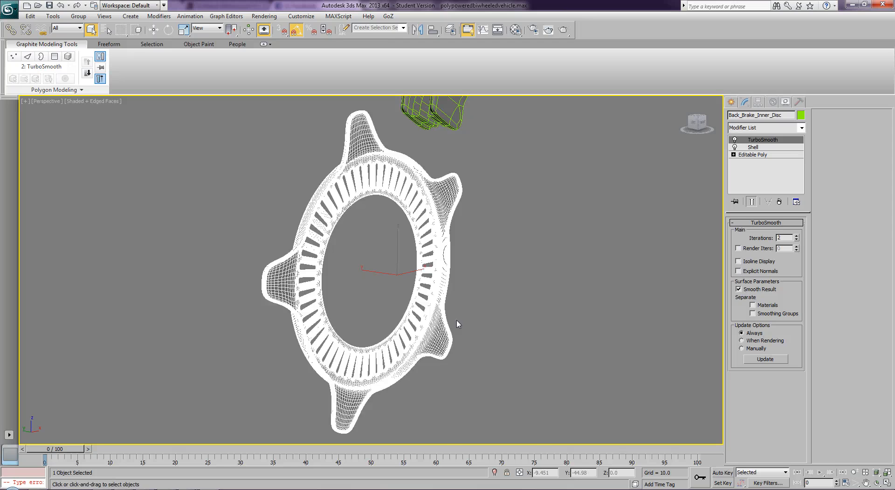
pyautogui.rightClick(444, 326)
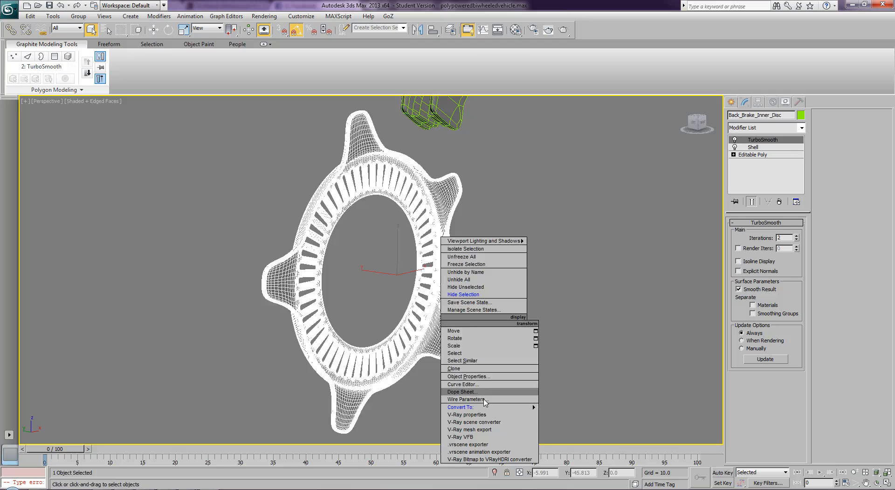
pyautogui.moveTo(493, 407)
pyautogui.click(568, 407)
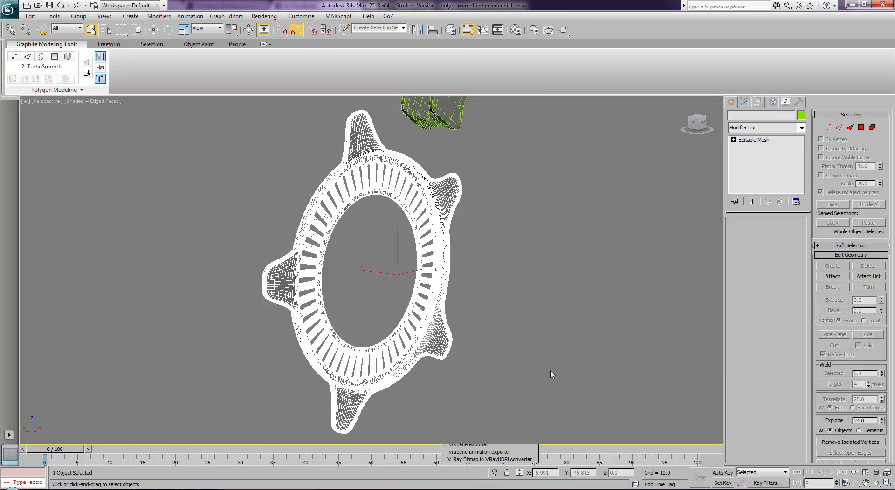
pyautogui.scroll(-5, 509, 308)
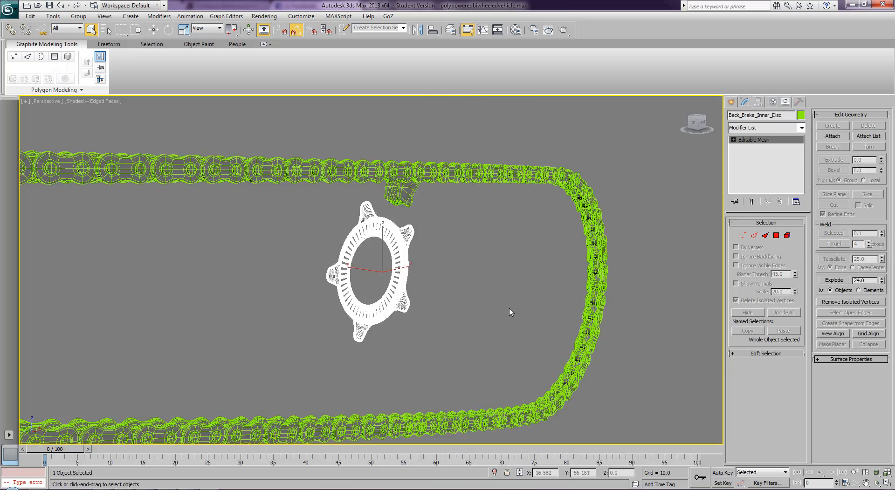
pyautogui.rightClick(389, 276)
pyautogui.moveTo(444, 366)
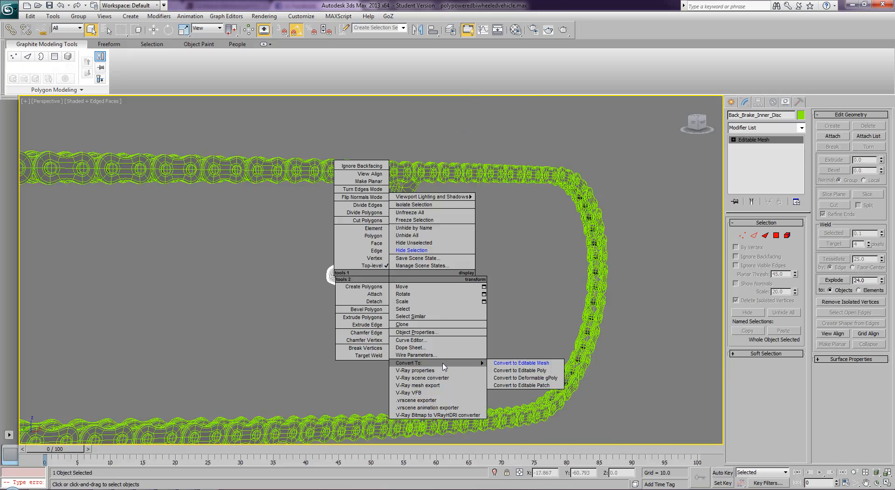
pyautogui.click(425, 250)
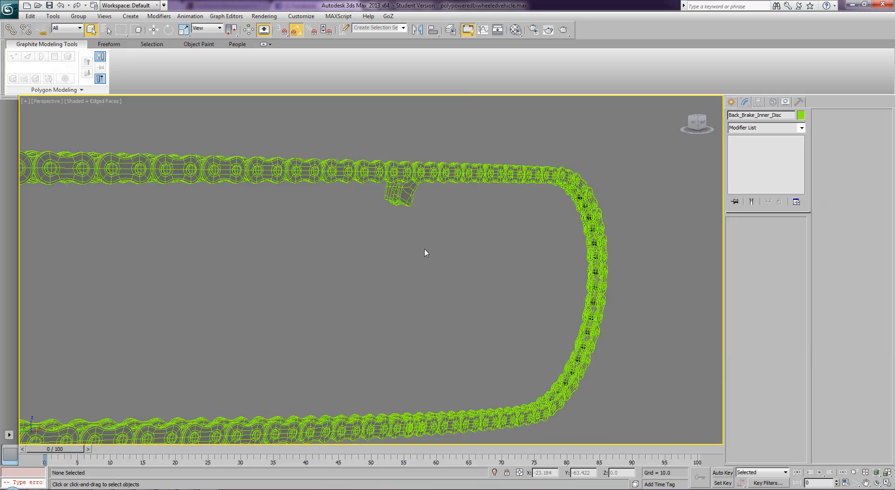
# Turn off Isoline Display in the back brake pads' TurboSmooth and convert the pads to Editable Mesh
pyautogui.click(408, 198)
pyautogui.press('z')
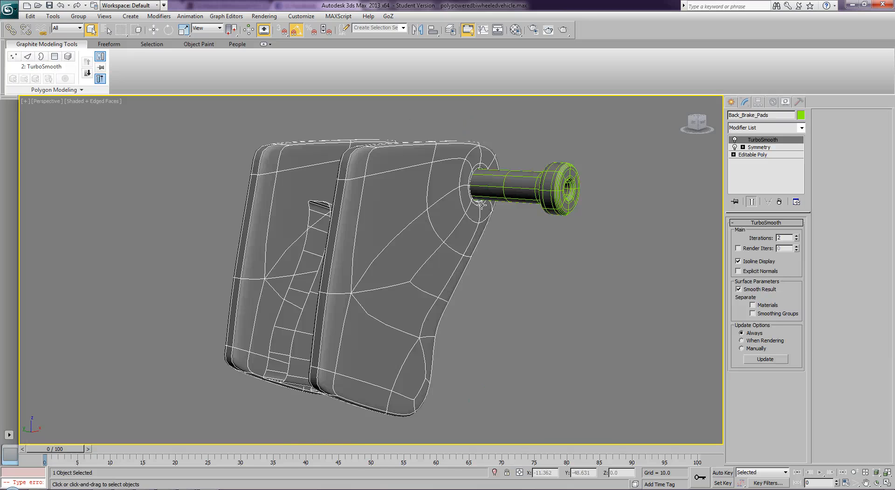
pyautogui.click(738, 262)
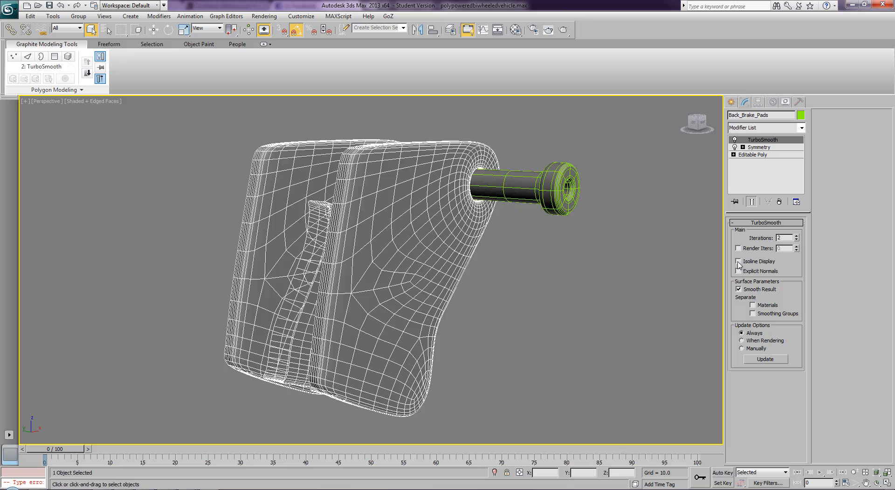
pyautogui.rightClick(415, 285)
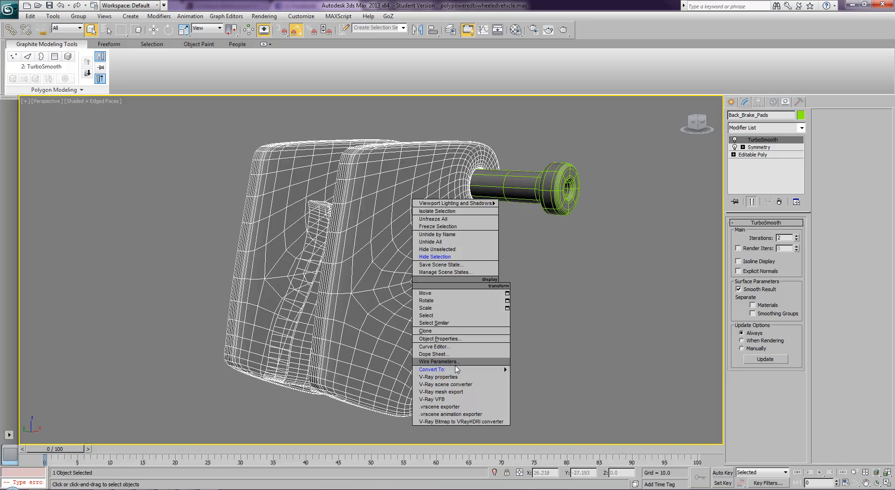
pyautogui.moveTo(459, 372)
pyautogui.click(521, 372)
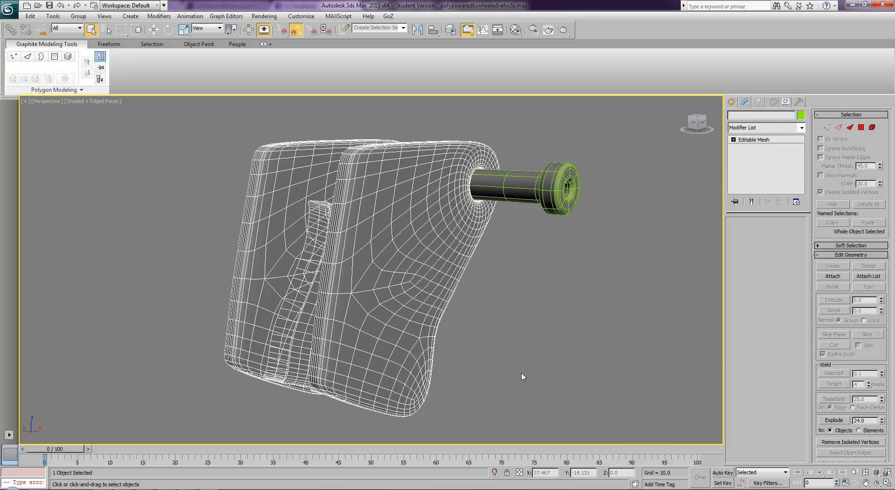
# Hide the converted back brake pads
pyautogui.rightClick(431, 318)
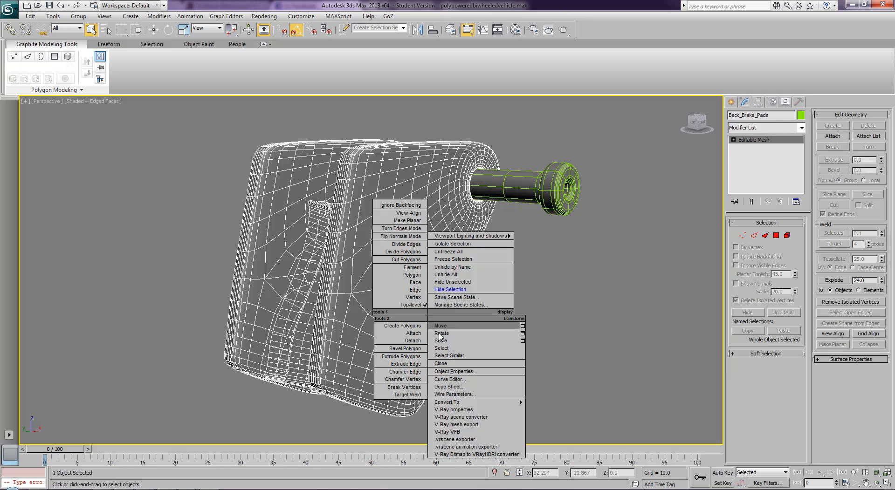
pyautogui.click(457, 296)
pyautogui.click(465, 292)
pyautogui.rightClick(415, 298)
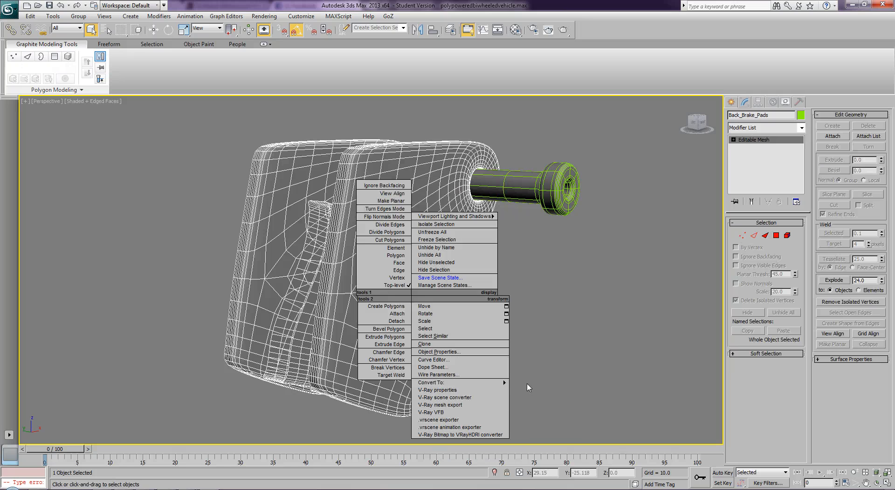
pyautogui.click(516, 383)
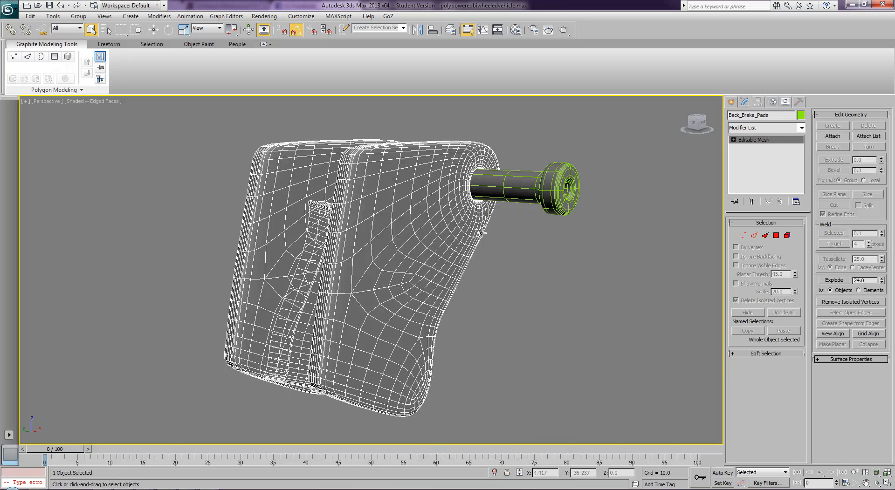
pyautogui.rightClick(448, 234)
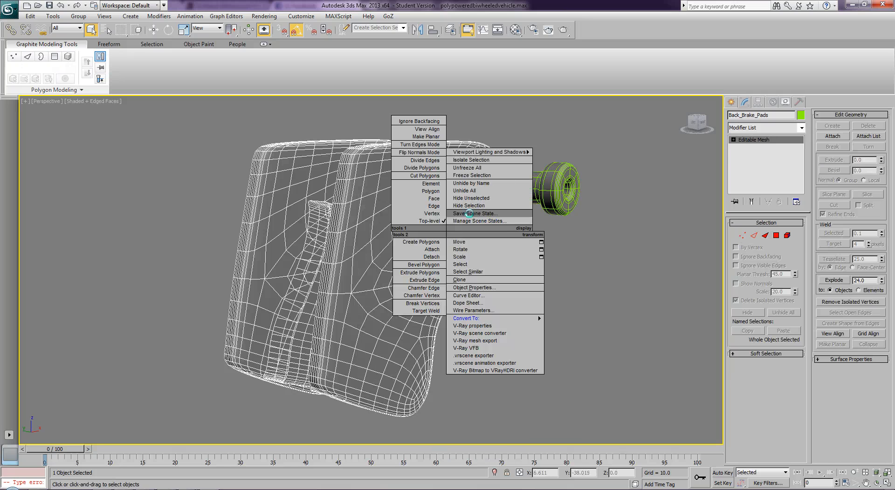
pyautogui.click(470, 213)
pyautogui.click(469, 296)
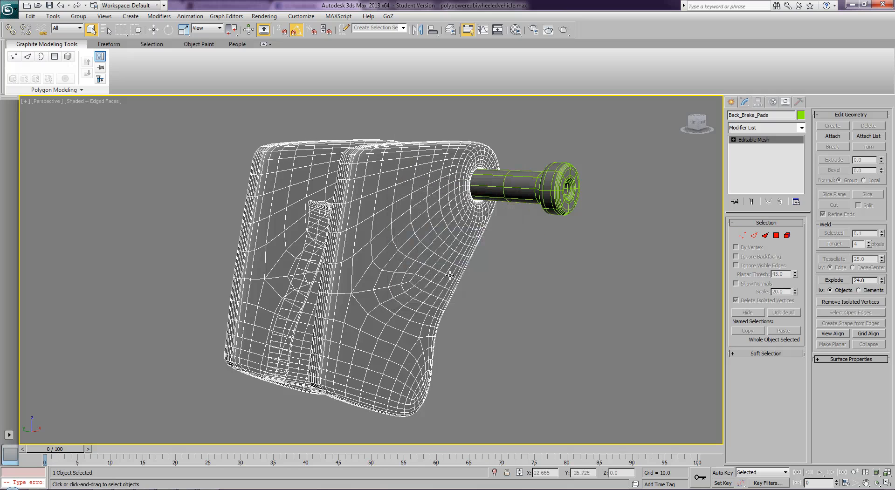
pyautogui.rightClick(436, 272)
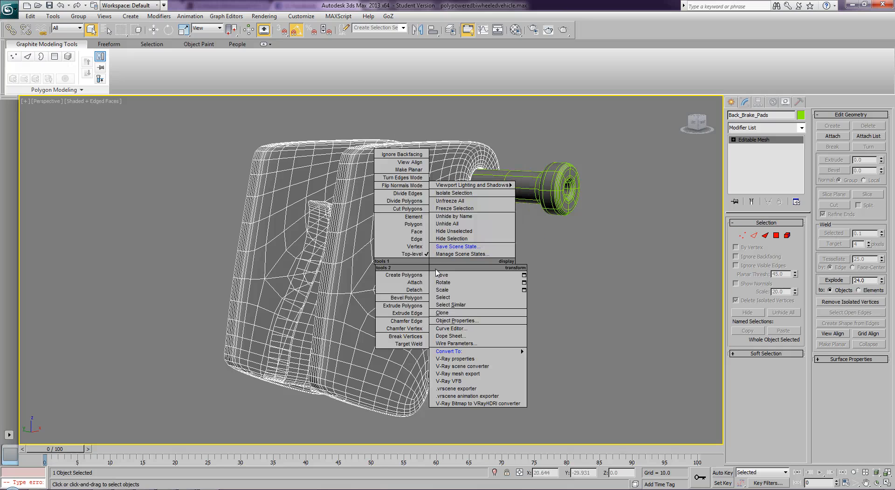
pyautogui.click(460, 239)
# Convert the back brake caliper bar to Editable Poly with its TurboSmooth Isoline Display off, and hide it
pyautogui.click(493, 196)
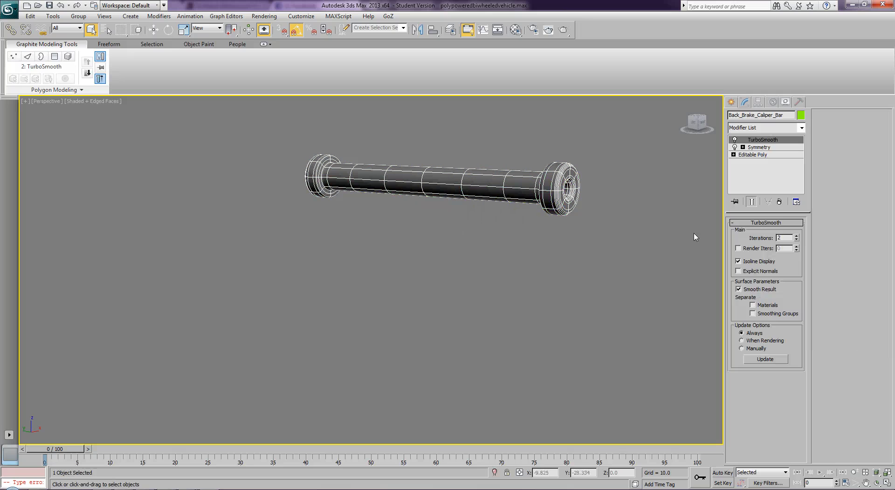
pyautogui.click(738, 262)
pyautogui.rightClick(555, 192)
pyautogui.moveTo(605, 276)
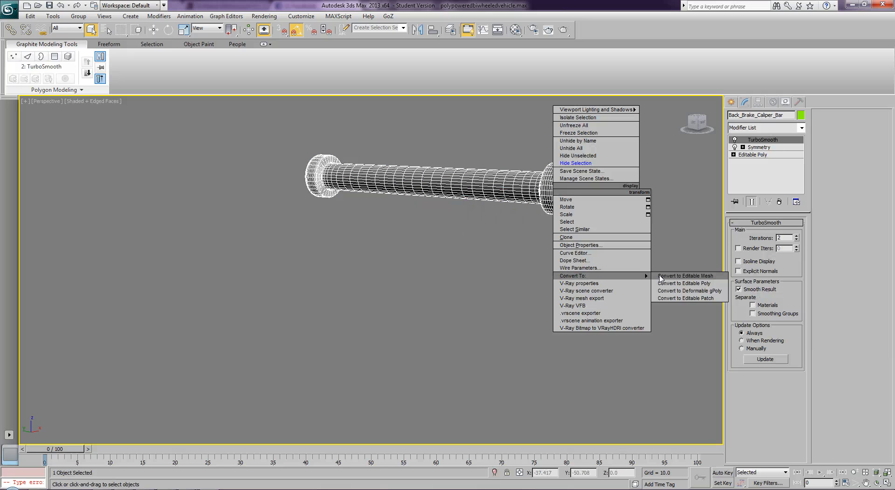
pyautogui.click(683, 283)
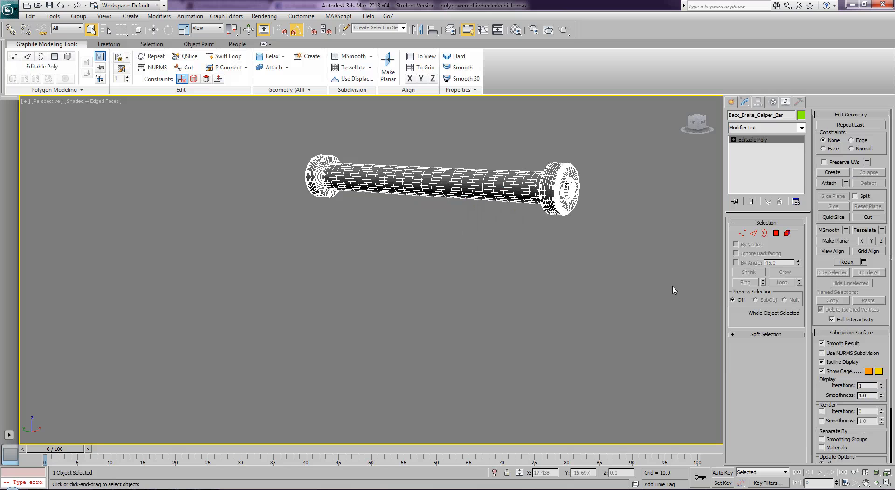
pyautogui.rightClick(554, 204)
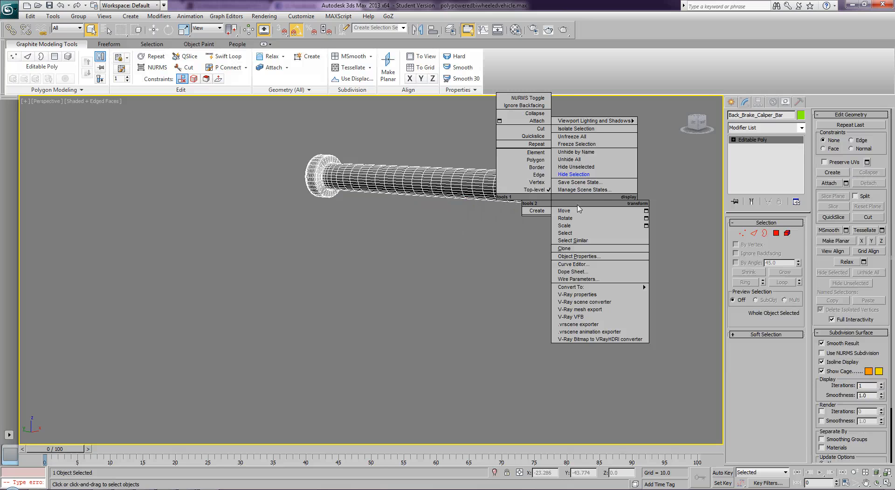
pyautogui.click(573, 174)
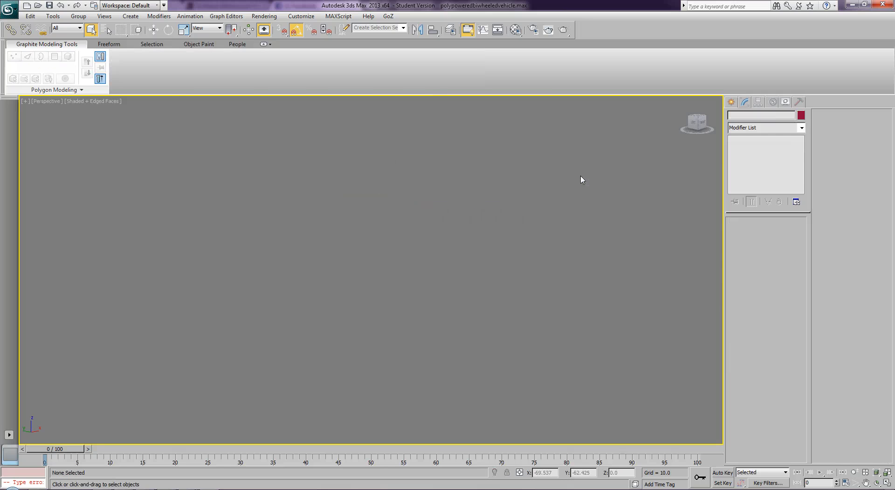
# Turn off Isoline Display in the TurboSmooth of the seat, back seat plate top, back seat, back seat strap and tank
pyautogui.scroll(-6, 593, 261)
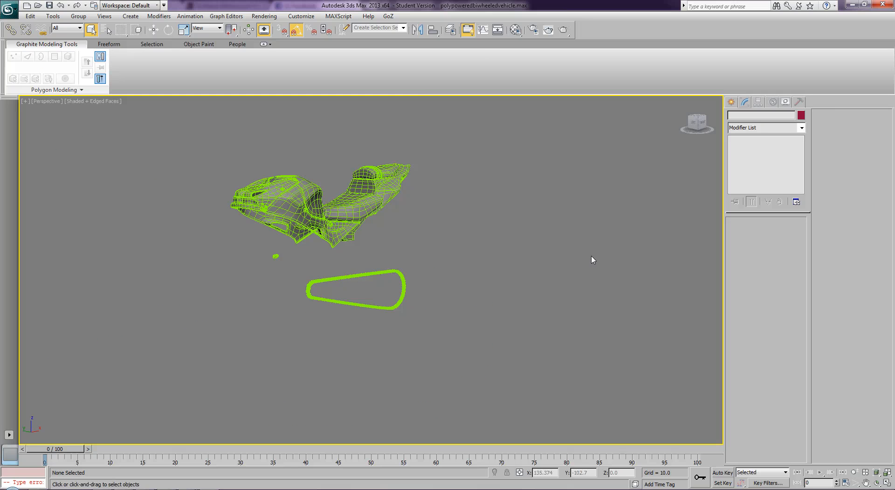
pyautogui.click(377, 197)
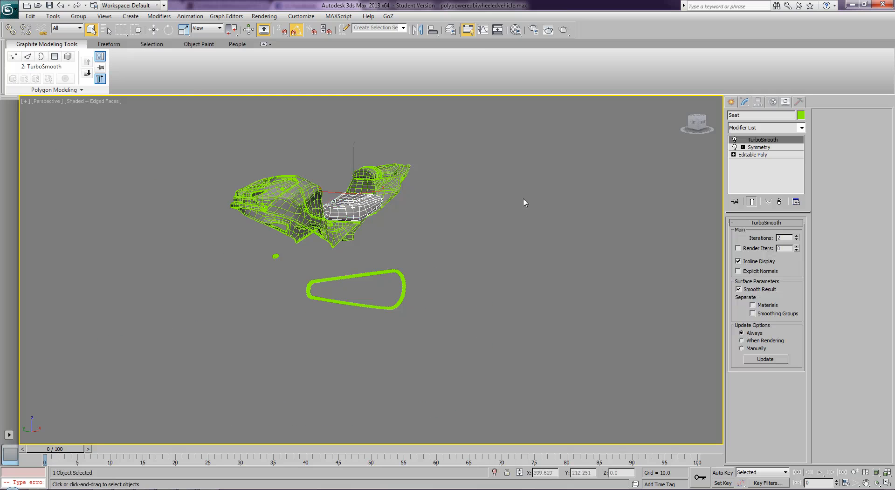
pyautogui.click(390, 181)
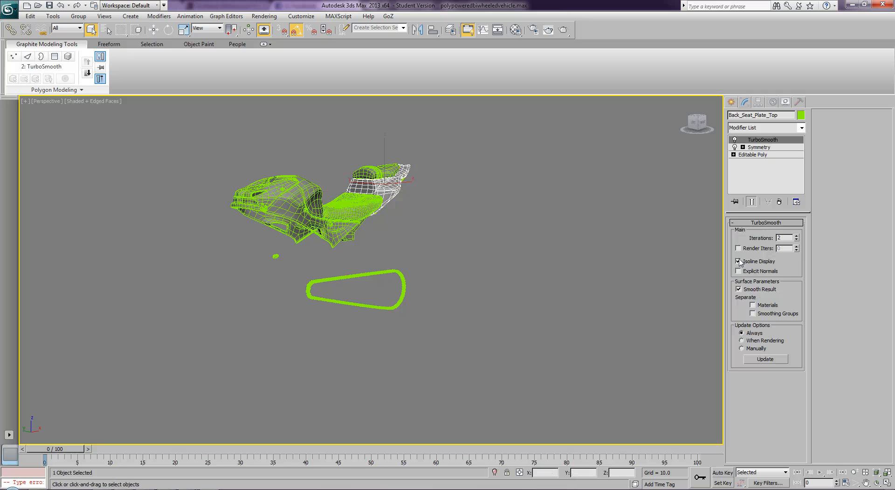
pyautogui.click(738, 263)
pyautogui.click(373, 172)
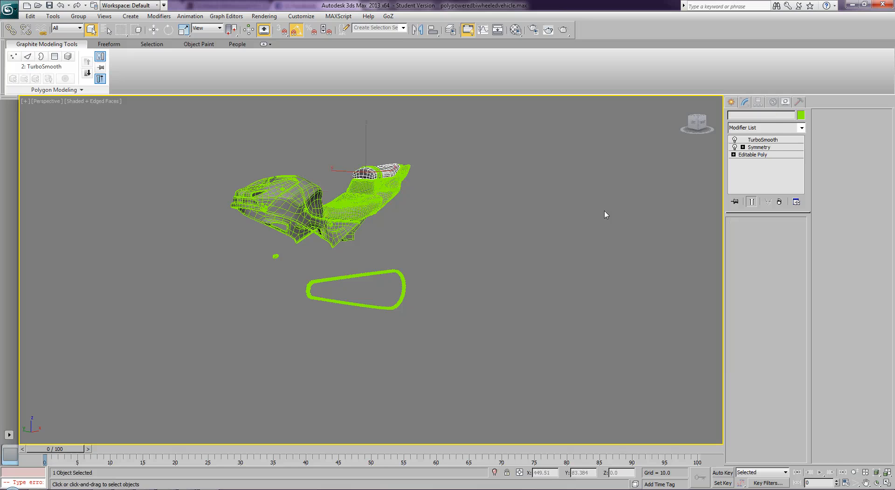
pyautogui.click(738, 261)
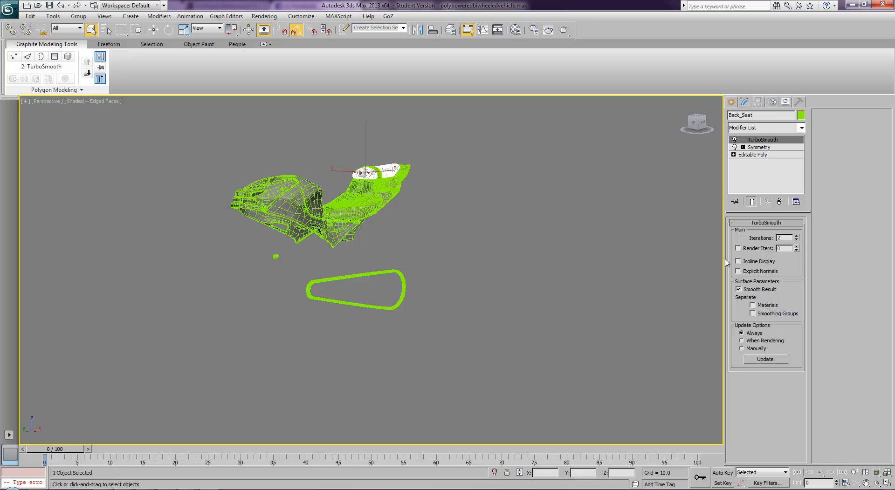
pyautogui.click(380, 175)
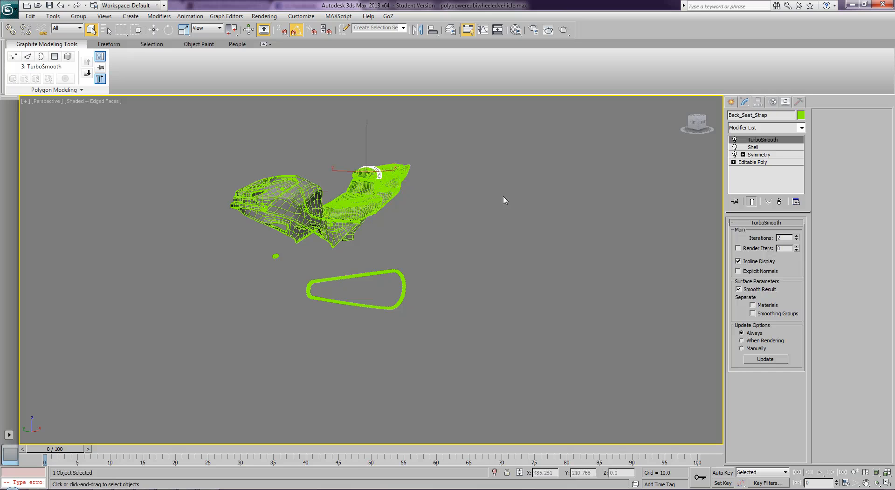
pyautogui.click(738, 261)
pyautogui.click(318, 203)
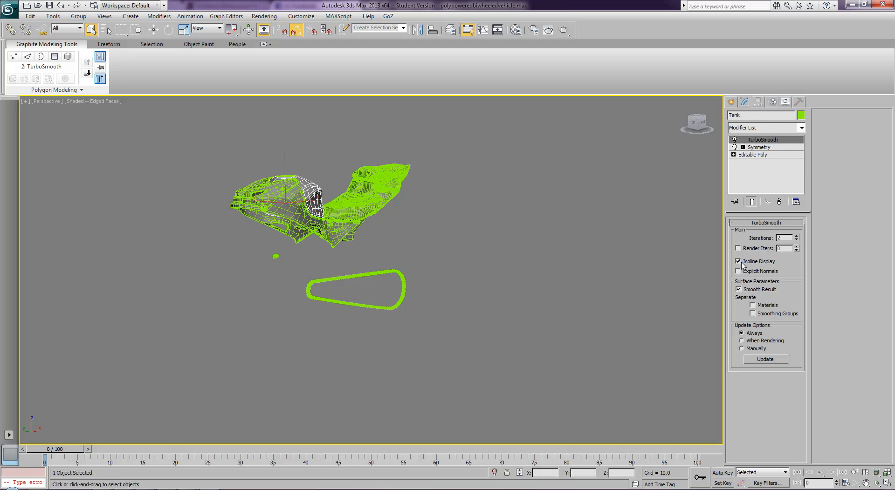
pyautogui.click(740, 262)
# Convert the tank, seat, back seat plate top, back seat and back seat strap to Editable Poly together, and hide them
pyautogui.keyDown('ctrl'); pyautogui.click(345, 209); pyautogui.keyUp('ctrl')
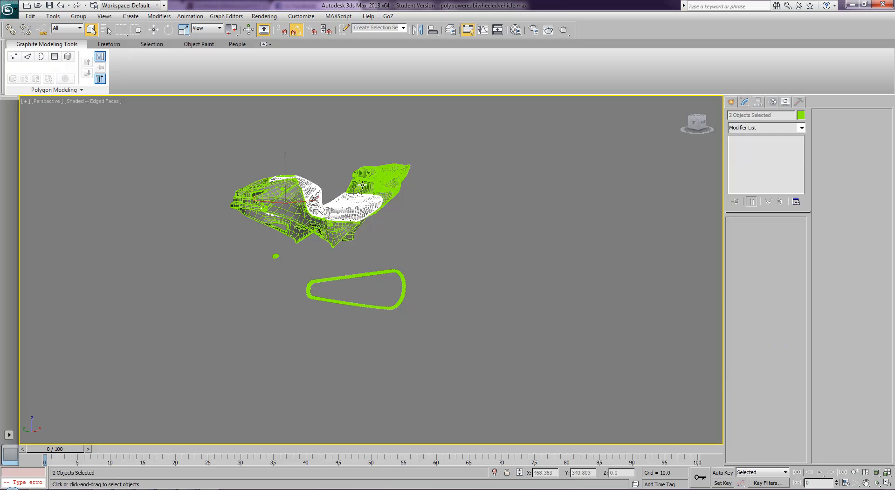
pyautogui.keyDown('ctrl'); pyautogui.click(360, 192); pyautogui.keyUp('ctrl')
pyautogui.keyDown('ctrl'); pyautogui.click(371, 172); pyautogui.keyUp('ctrl')
pyautogui.keyDown('ctrl'); pyautogui.click(378, 174); pyautogui.keyUp('ctrl')
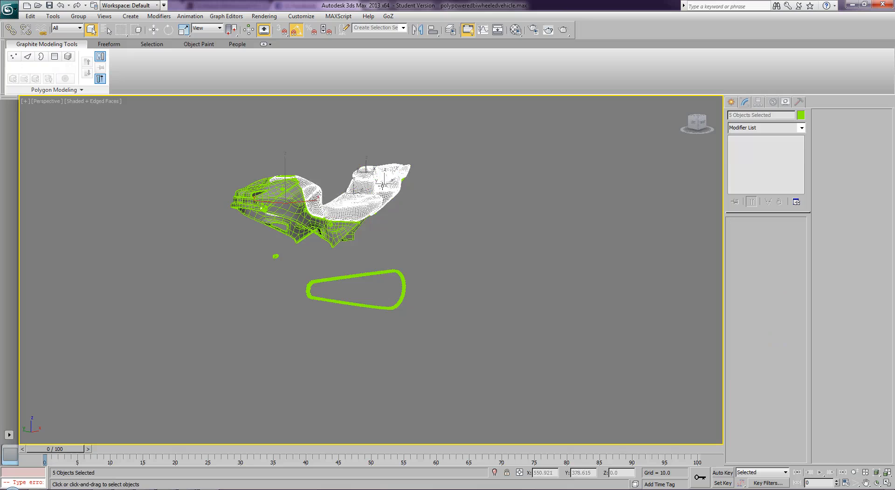
pyautogui.rightClick(383, 191)
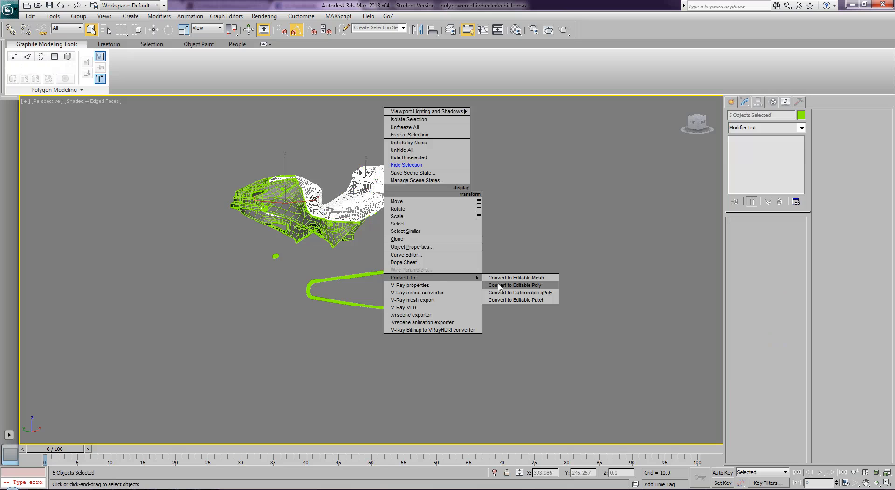
pyautogui.click(501, 285)
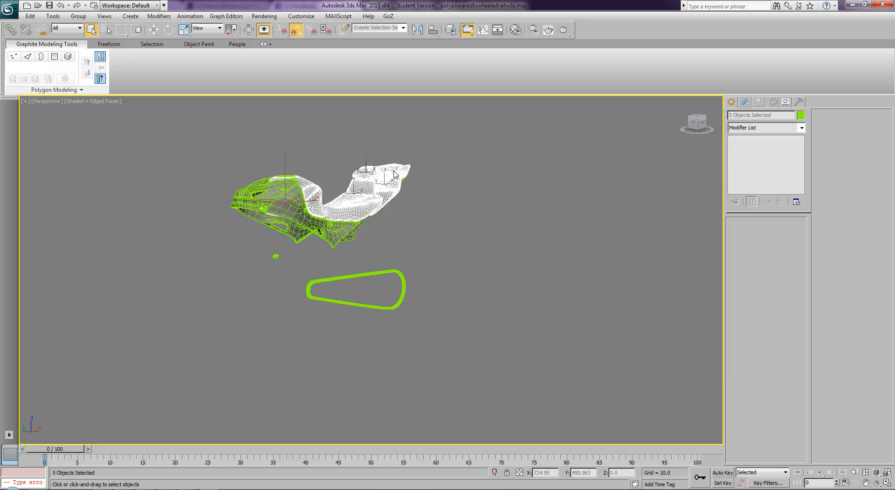
pyautogui.rightClick(394, 174)
pyautogui.click(410, 144)
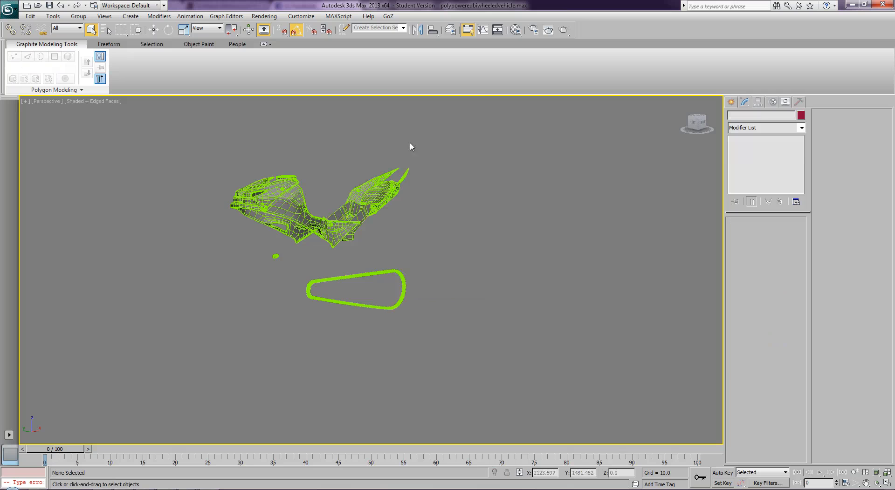
# Turn off Isoline Display in the TurboSmooth of the seat plate, the panel behind it, the back seat plate bottom and the tank plate
pyautogui.click(287, 198)
pyautogui.press('z')
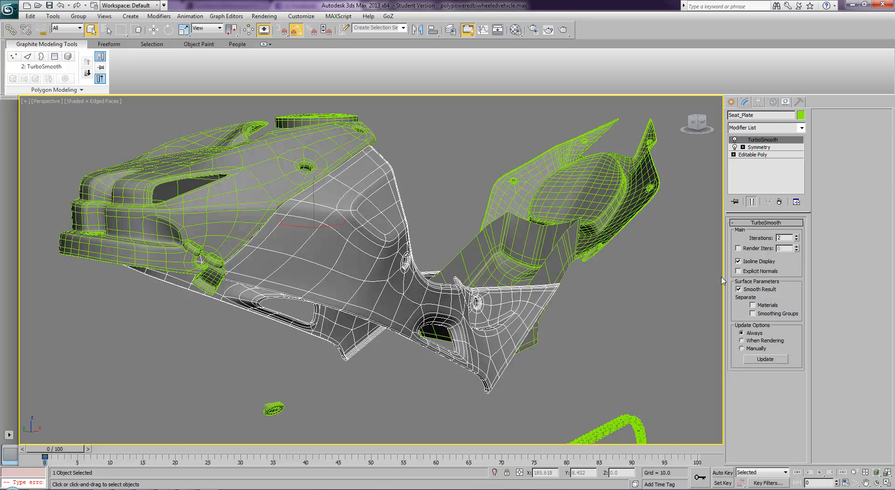
pyautogui.click(738, 261)
pyautogui.click(556, 259)
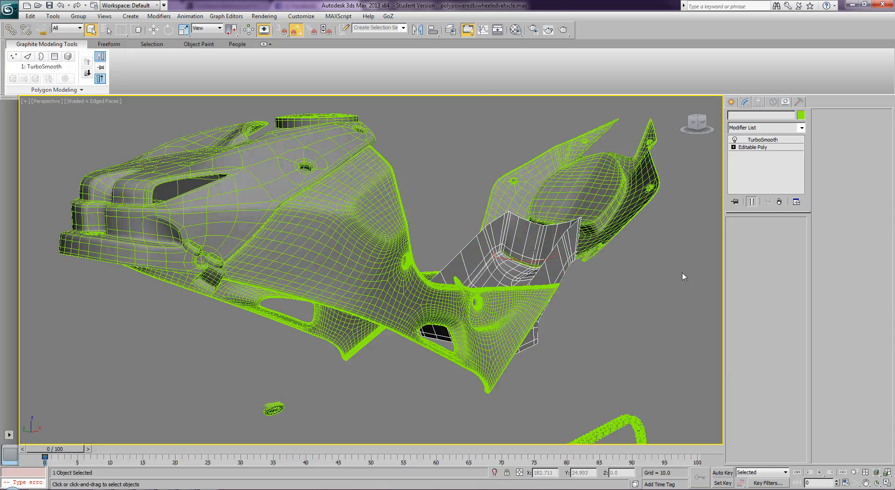
pyautogui.click(739, 262)
pyautogui.click(593, 219)
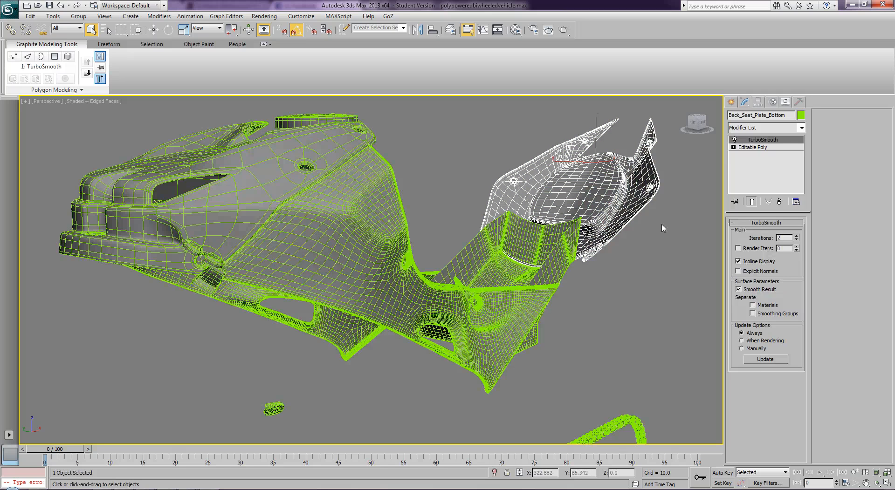
pyautogui.click(738, 262)
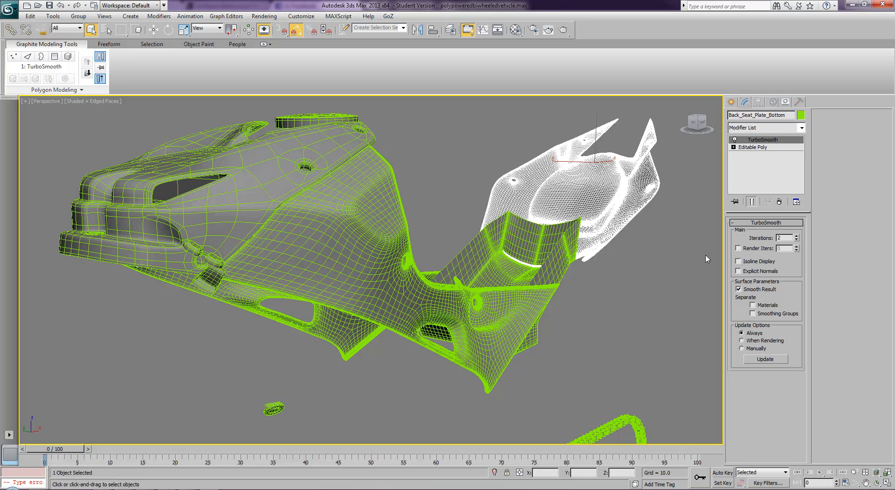
pyautogui.click(244, 191)
pyautogui.click(738, 262)
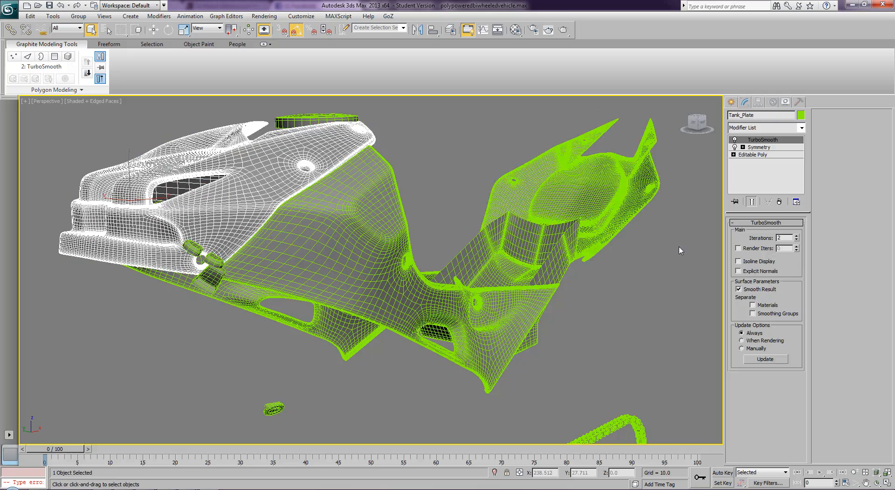
pyautogui.keyDown('ctrl'); pyautogui.click(359, 241); pyautogui.keyUp('ctrl')
pyautogui.keyDown('ctrl'); pyautogui.click(494, 249); pyautogui.keyUp('ctrl')
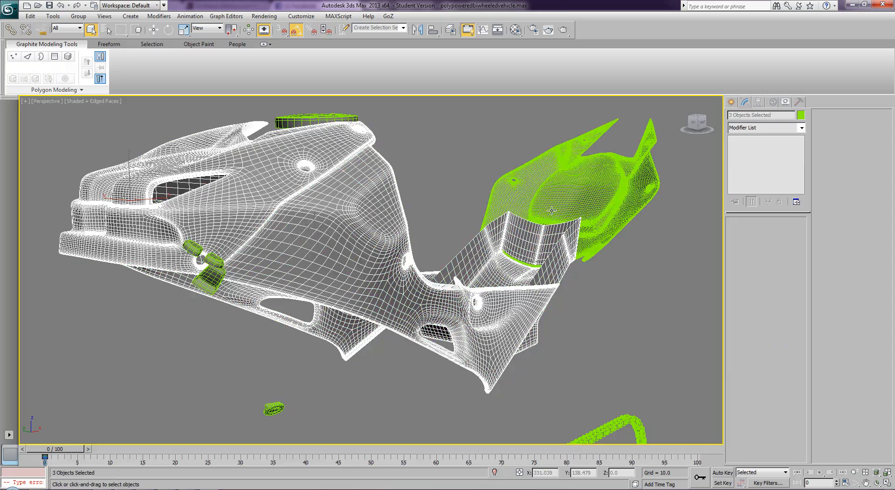
pyautogui.keyDown('ctrl'); pyautogui.click(551, 210); pyautogui.keyUp('ctrl')
pyautogui.click(618, 301)
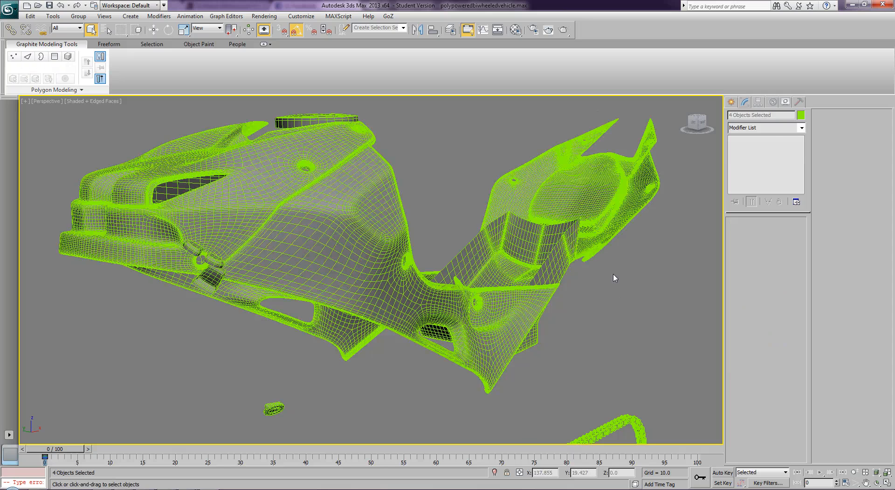
# Convert the back seat plate bottom, the panel ahead of it, the seat plate and the tank plate to Editable Poly together, and hide them
pyautogui.click(576, 205)
pyautogui.keyDown('ctrl'); pyautogui.click(521, 241); pyautogui.keyUp('ctrl')
pyautogui.keyDown('ctrl'); pyautogui.click(375, 242); pyautogui.keyUp('ctrl')
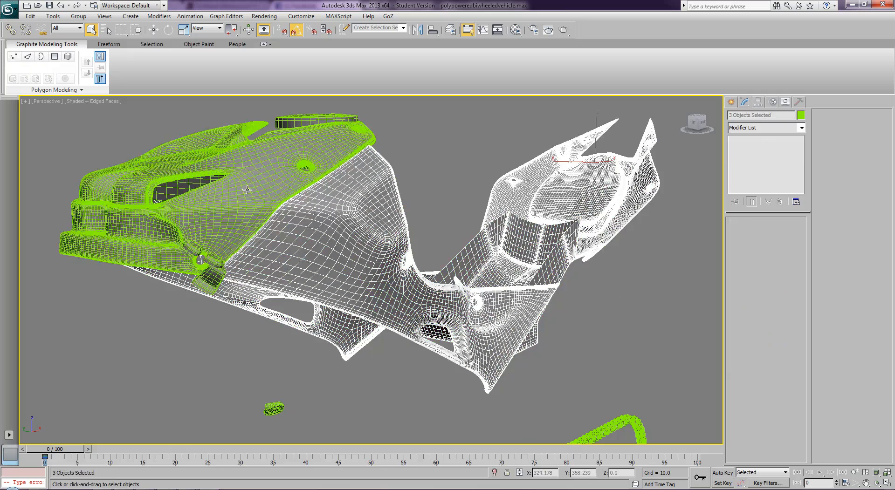
pyautogui.keyDown('ctrl'); pyautogui.click(248, 190); pyautogui.keyUp('ctrl')
pyautogui.rightClick(247, 190)
pyautogui.moveTo(302, 276)
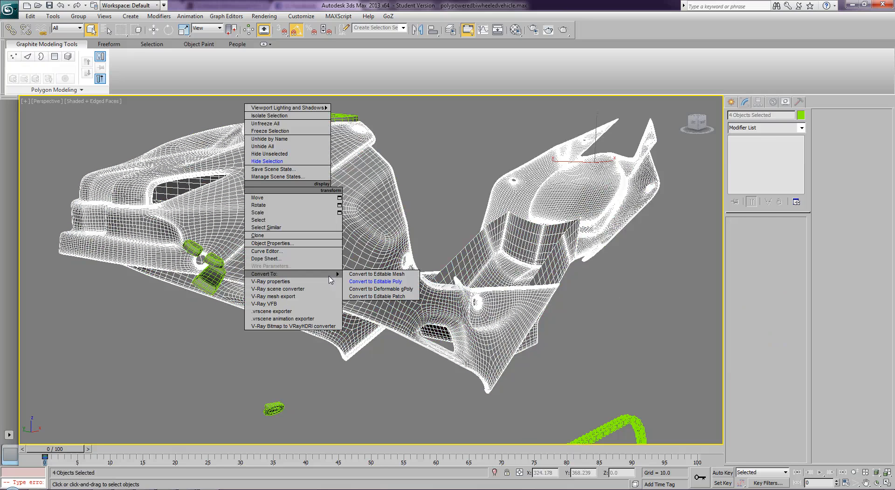
pyautogui.click(368, 281)
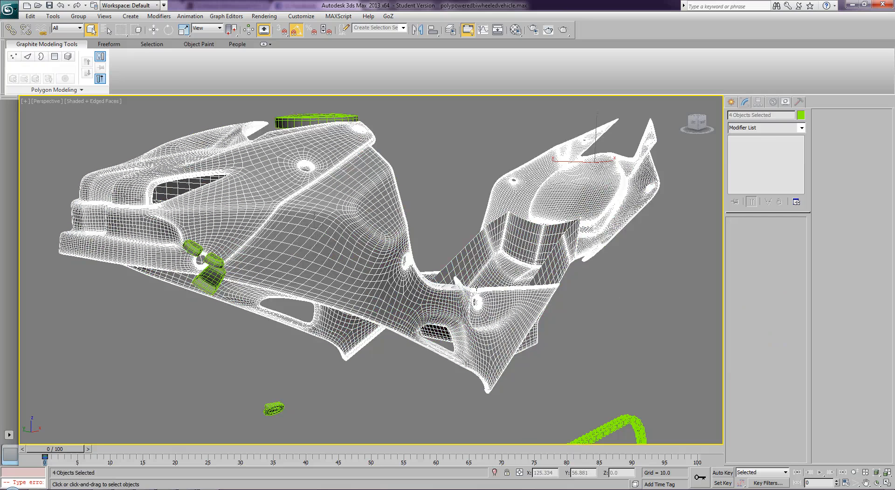
pyautogui.rightClick(510, 274)
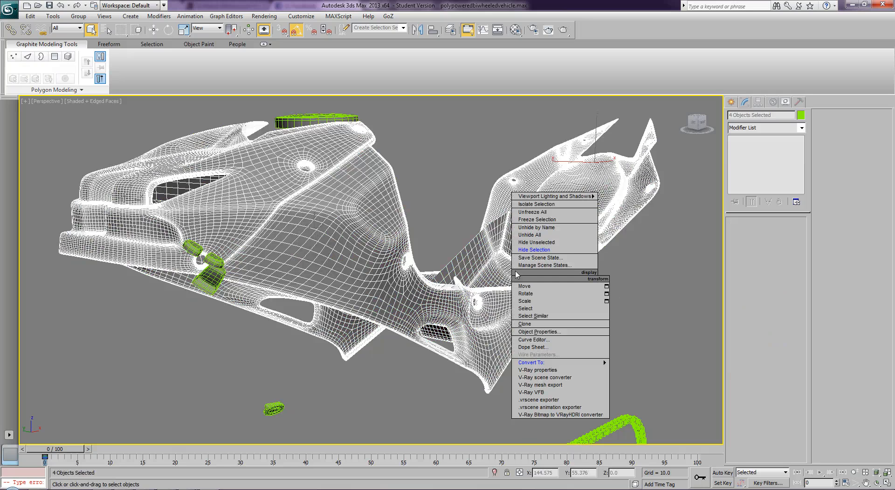
pyautogui.click(524, 253)
# Turn off Isoline Display in the TurboSmooth of the tank cap frame, the engine right cap and the three small parts near the front
pyautogui.click(333, 125)
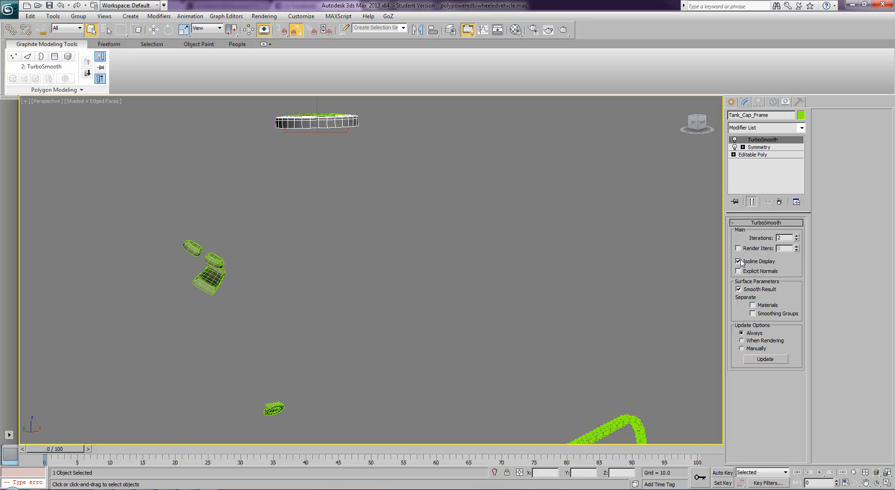
pyautogui.click(738, 262)
pyautogui.click(282, 405)
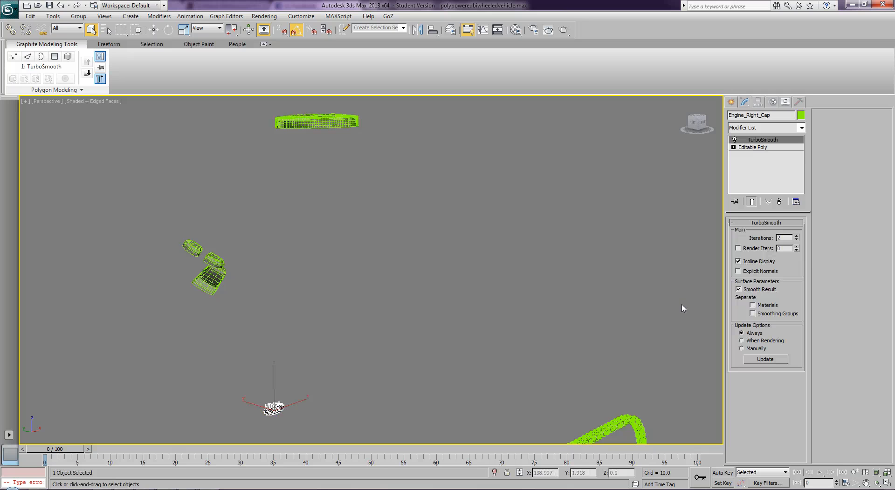
pyautogui.click(738, 261)
pyautogui.click(212, 278)
pyautogui.click(738, 262)
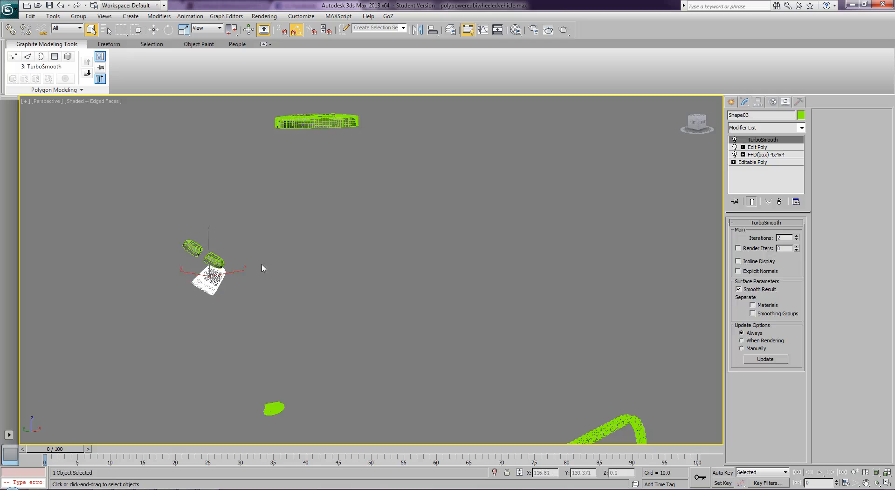
pyautogui.click(221, 263)
pyautogui.click(738, 261)
pyautogui.click(195, 249)
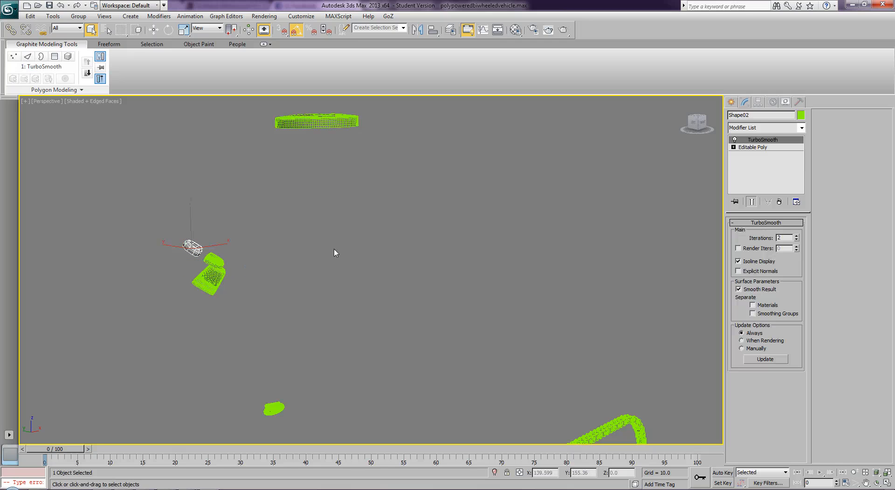
pyautogui.click(739, 262)
# Convert the tank cap frame, the engine right cap and the three small front parts to Editable Poly together
pyautogui.moveTo(142, 400); pyautogui.dragTo(144, 420)
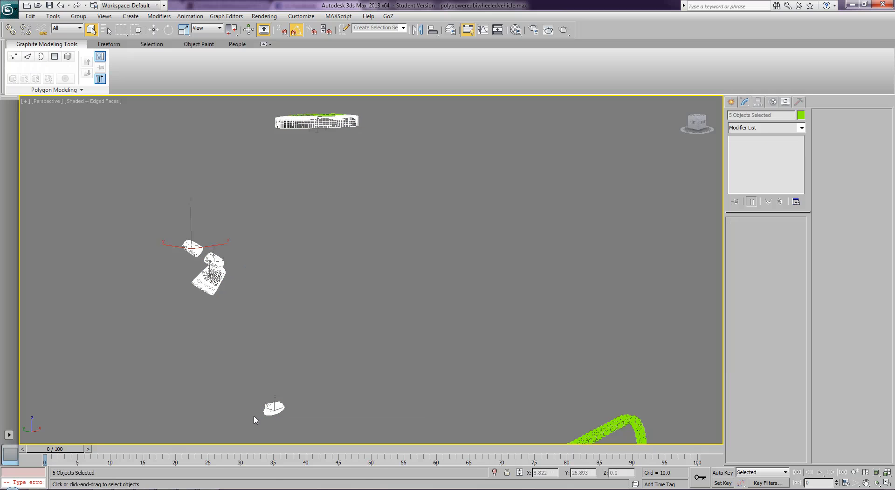
pyautogui.rightClick(269, 352)
pyautogui.moveTo(345, 435)
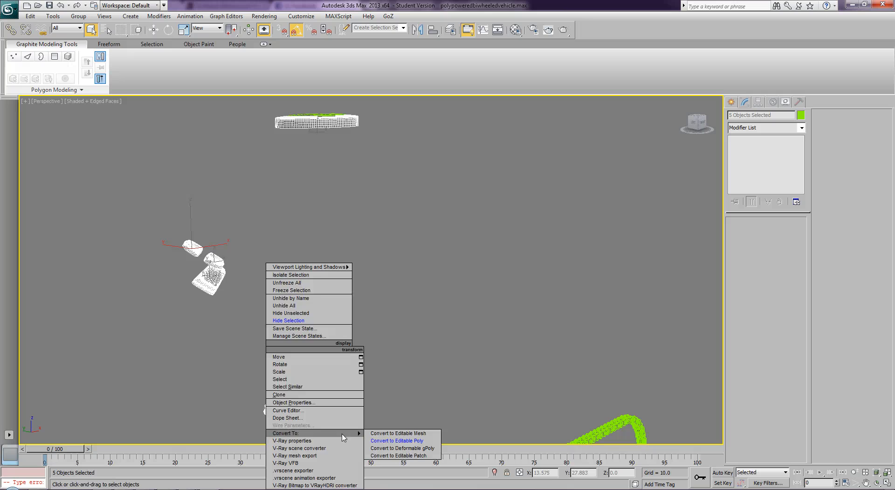
pyautogui.click(381, 440)
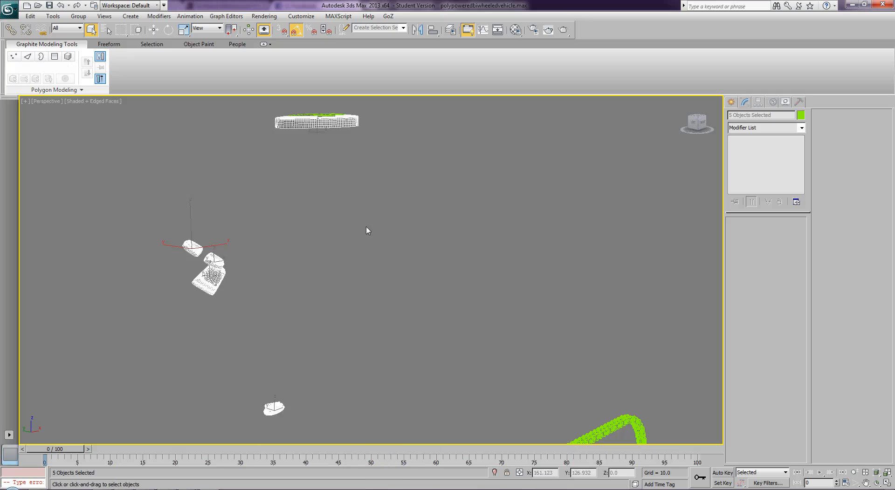
# Turn off Isoline Display in the tank cap's TurboSmooth beneath its Bend modifiers, and convert the cap to Editable Poly
pyautogui.click(333, 124)
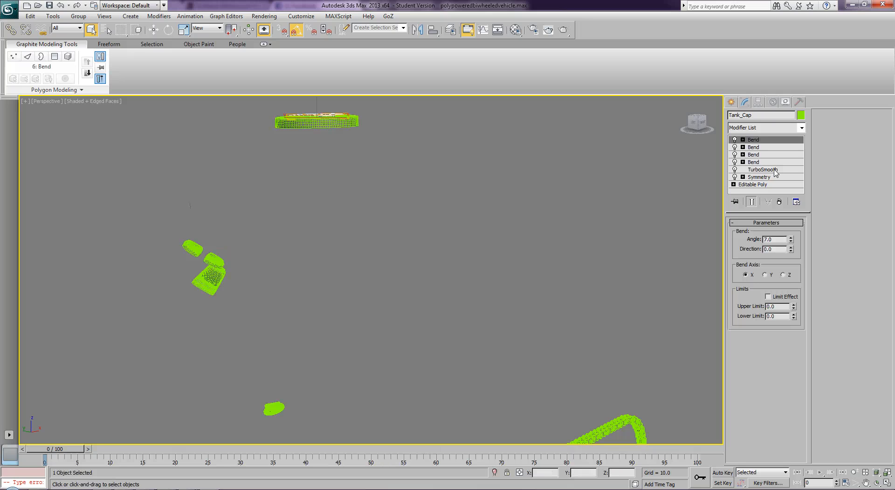
pyautogui.click(773, 170)
pyautogui.click(745, 262)
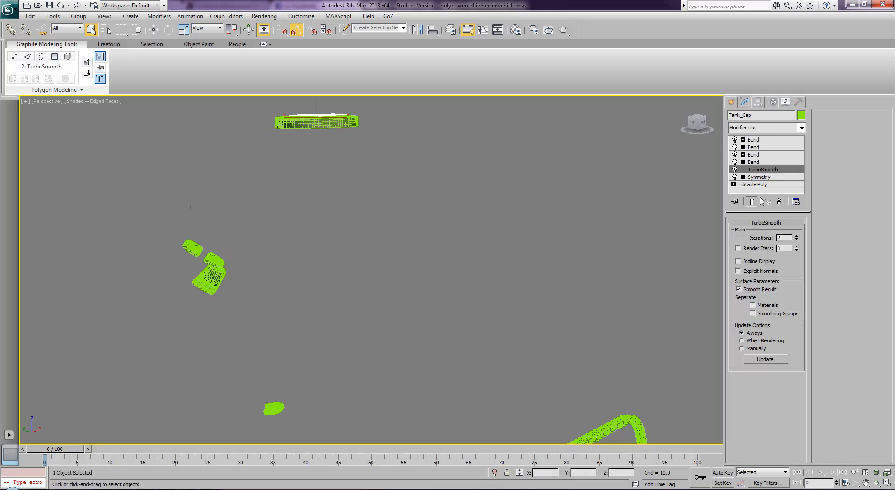
pyautogui.click(760, 139)
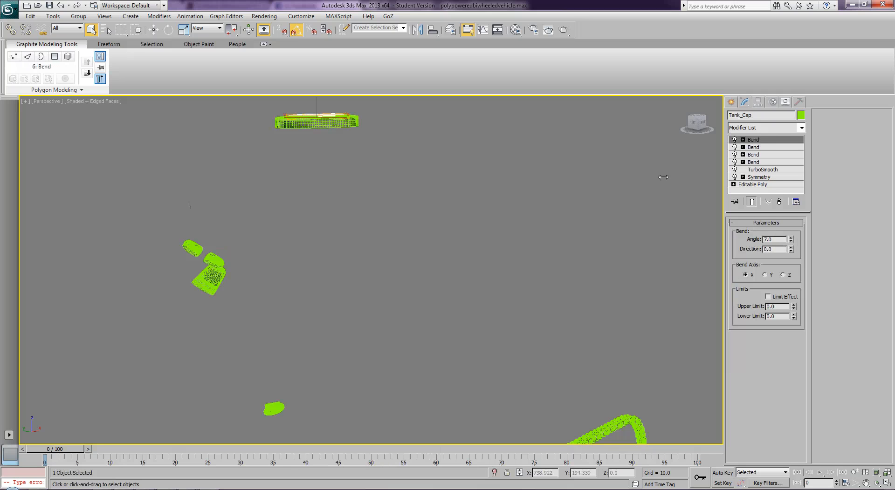
pyautogui.rightClick(323, 119)
pyautogui.moveTo(373, 200)
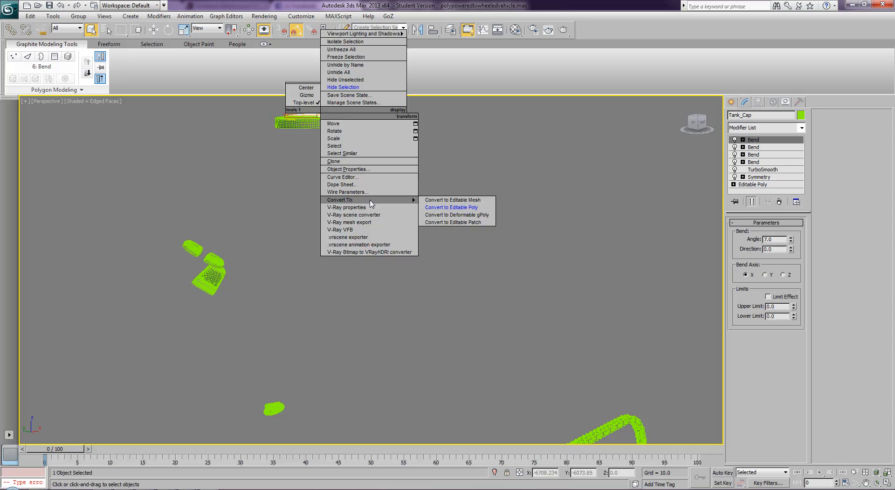
pyautogui.click(443, 207)
# Hide the tank cap, its frame, the engine right cap and the three small front parts together
pyautogui.moveTo(177, 279); pyautogui.dragTo(137, 420)
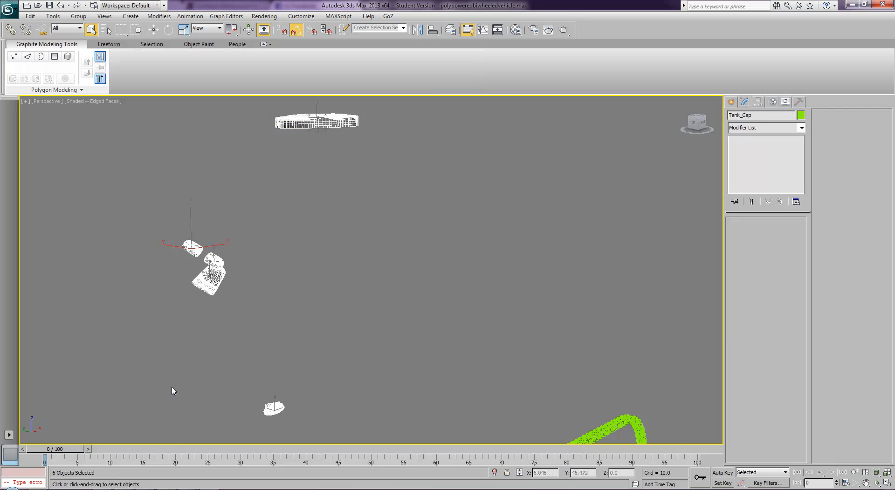
pyautogui.rightClick(207, 291)
pyautogui.click(275, 270)
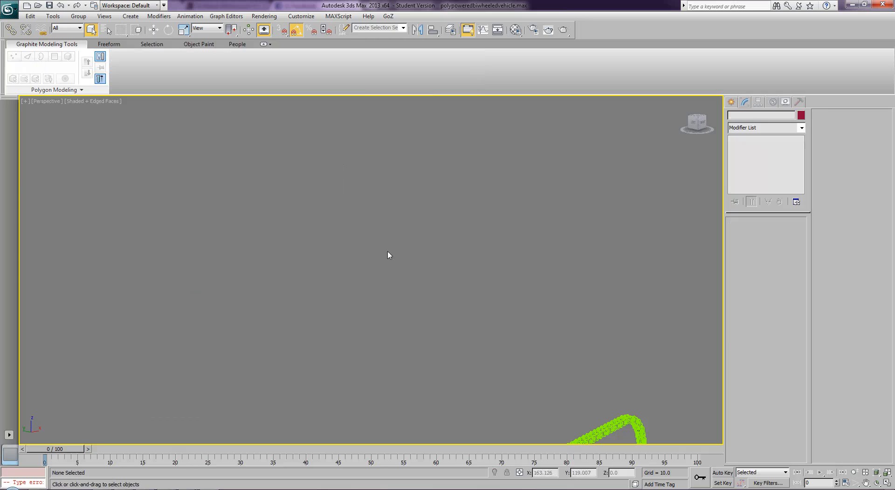
# Ungroup the drive chain into its individual links
pyautogui.press('z')
pyautogui.scroll(4, 419, 275)
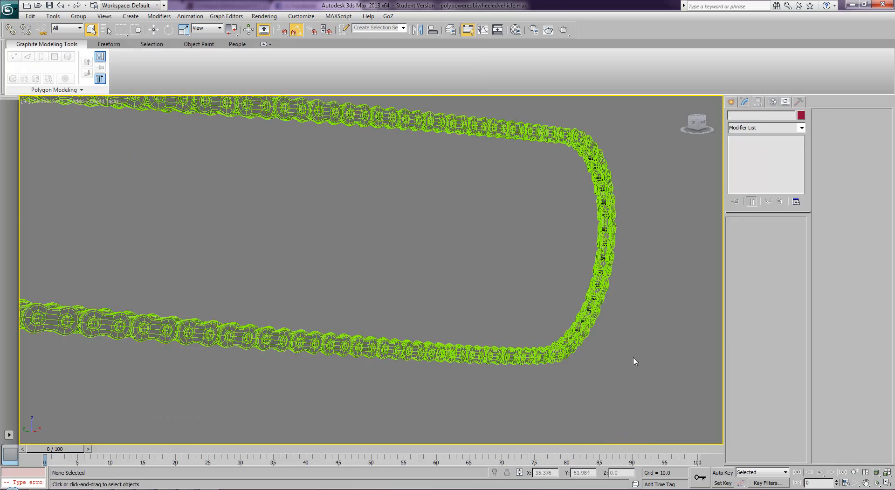
pyautogui.click(865, 484)
pyautogui.moveTo(528, 320); pyautogui.dragTo(666, 362)
pyautogui.scroll(-6, 664, 358)
pyautogui.press('z')
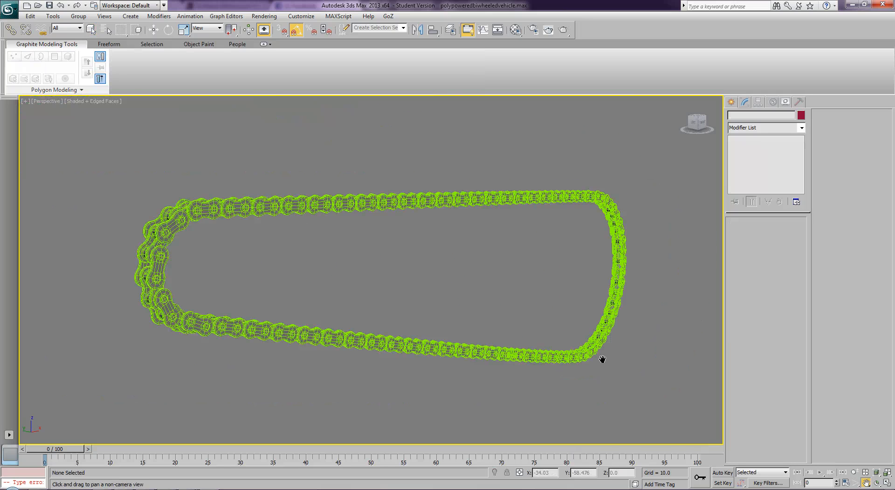
pyautogui.rightClick(501, 353)
pyautogui.click(488, 352)
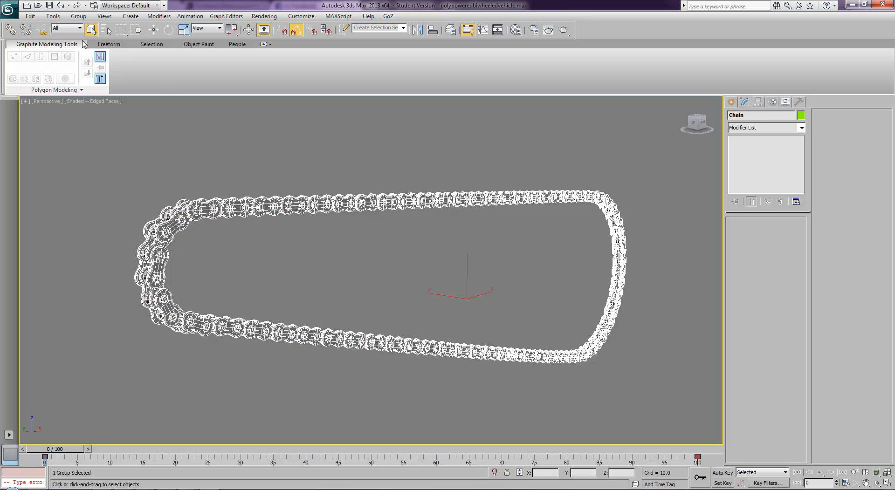
pyautogui.click(79, 17)
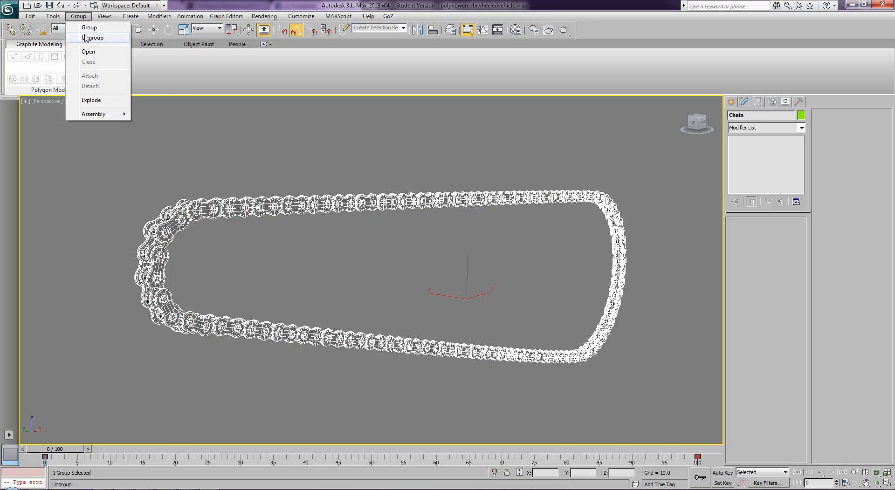
pyautogui.click(87, 38)
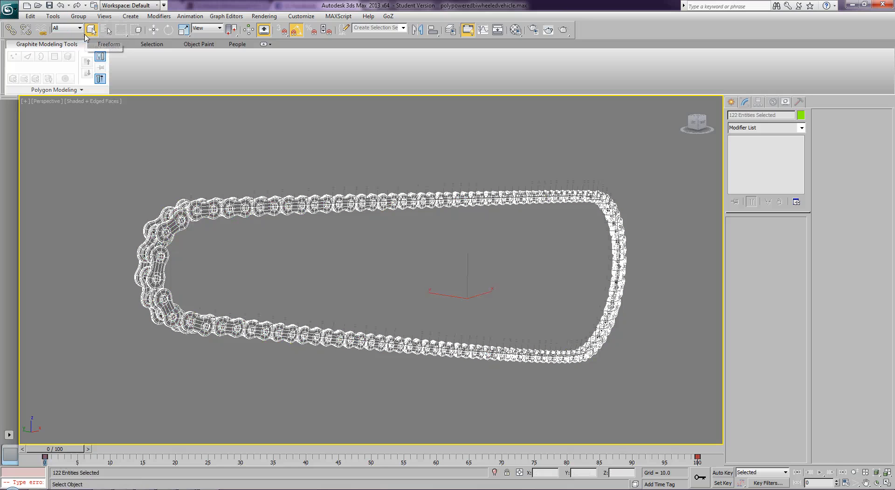
# Turn off Isoline Display in the shared TurboSmooth of the outer chain links
pyautogui.click(254, 238)
pyautogui.click(247, 214)
pyautogui.click(257, 213)
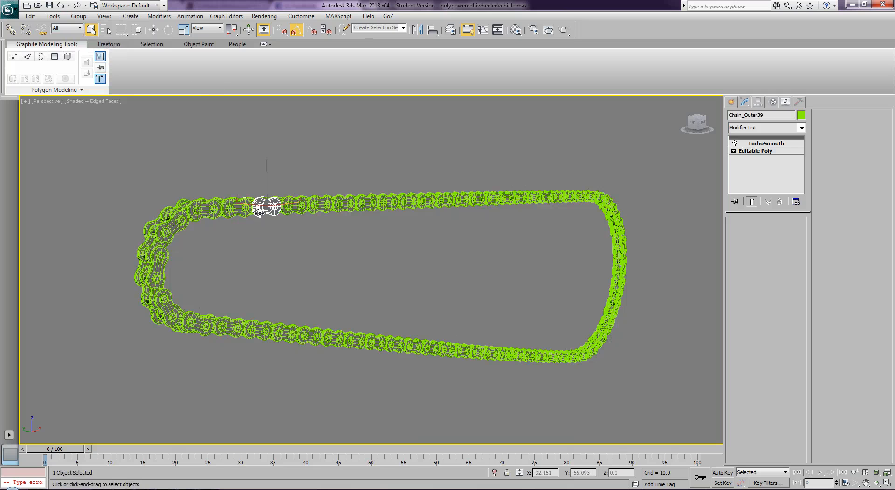
pyautogui.click(285, 207)
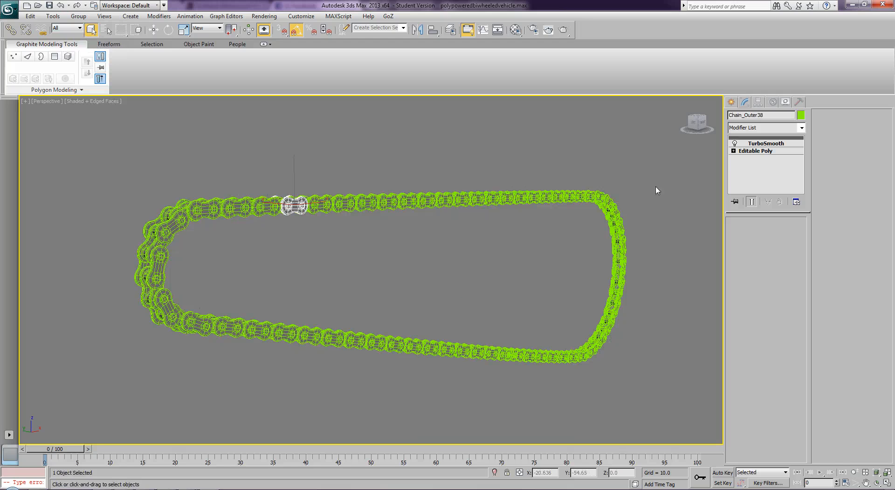
pyautogui.moveTo(670, 181); pyautogui.dragTo(91, 367)
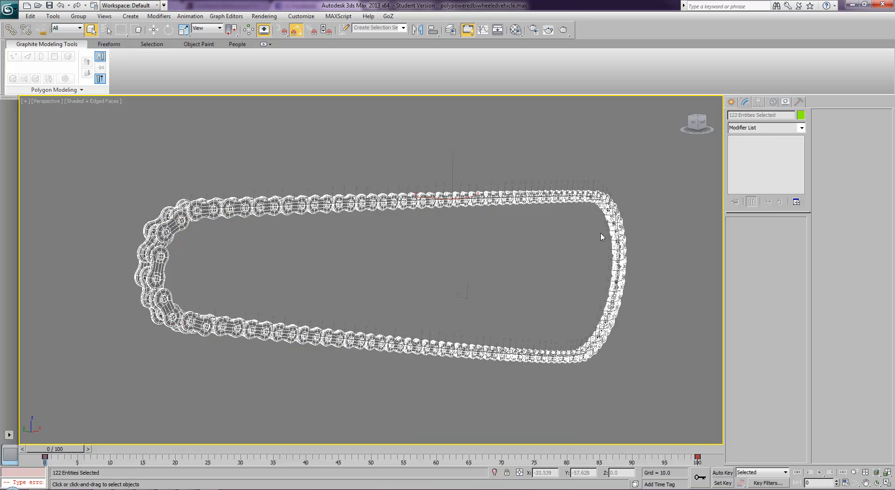
pyautogui.click(679, 174)
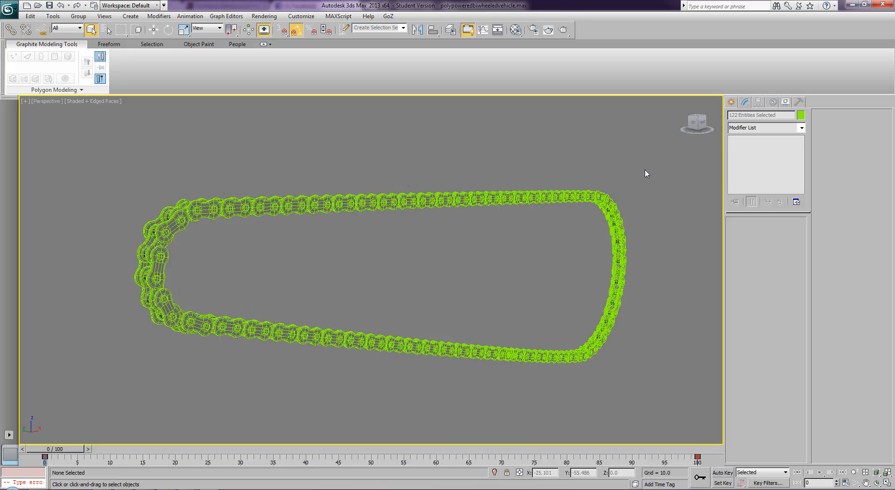
pyautogui.click(200, 214)
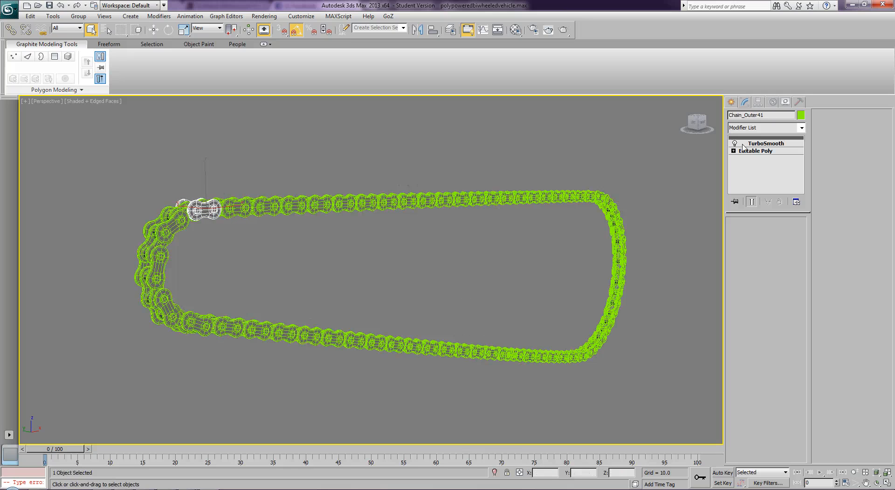
pyautogui.click(747, 144)
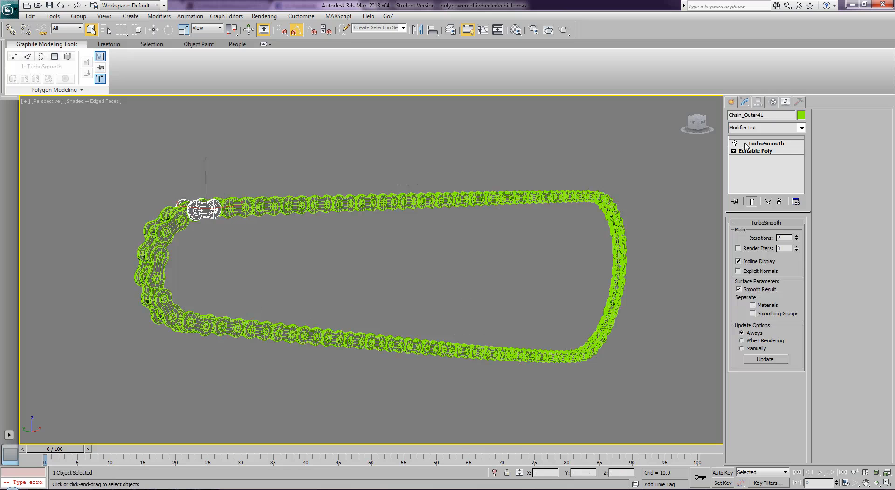
pyautogui.click(738, 262)
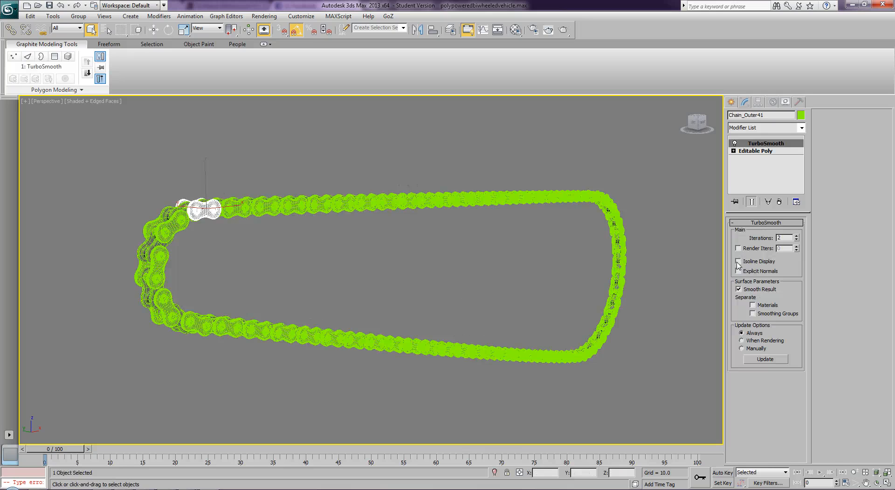
# Turn off Isoline Display in the shared TurboSmooth of the inner chain links
pyautogui.click(344, 165)
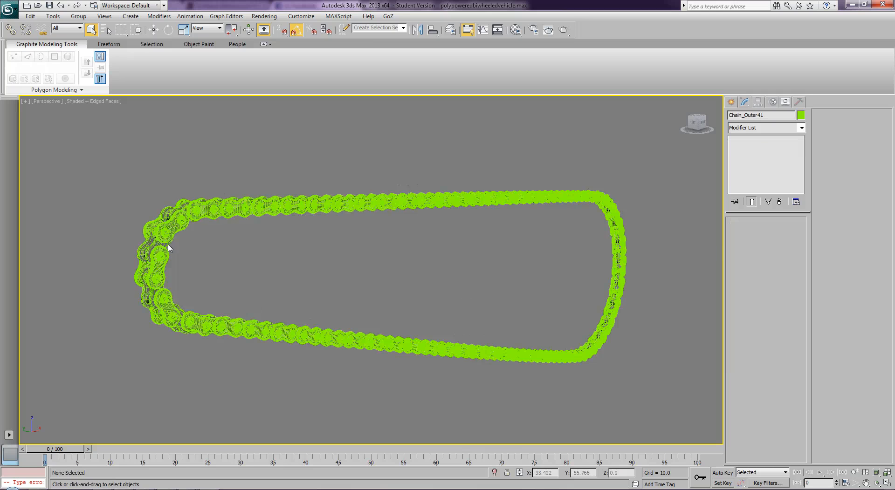
pyautogui.click(145, 248)
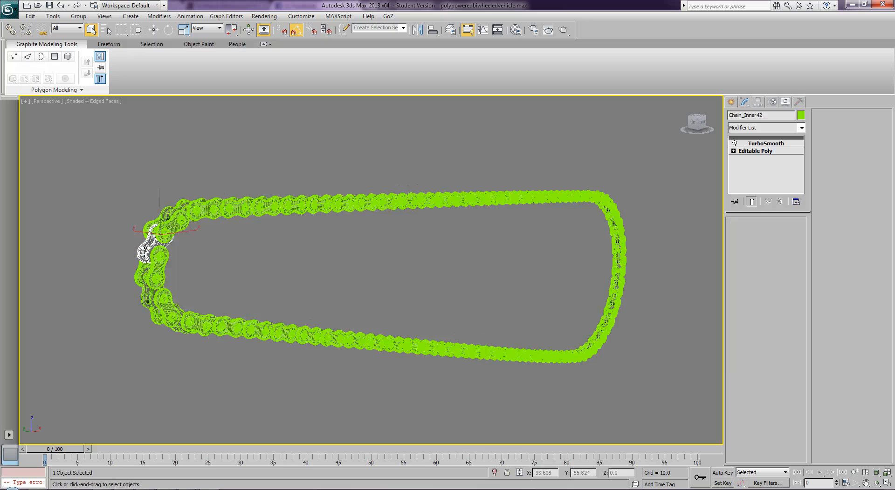
pyautogui.click(751, 145)
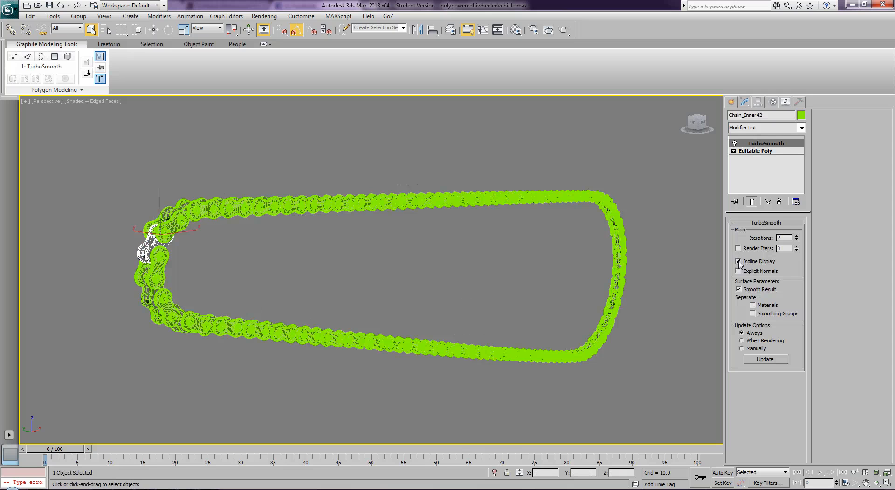
pyautogui.click(738, 261)
# Convert all chain links to Editable Poly together, and check an outer and an inner link in the chain's upper run
pyautogui.click(454, 159)
pyautogui.moveTo(660, 188); pyautogui.dragTo(101, 355)
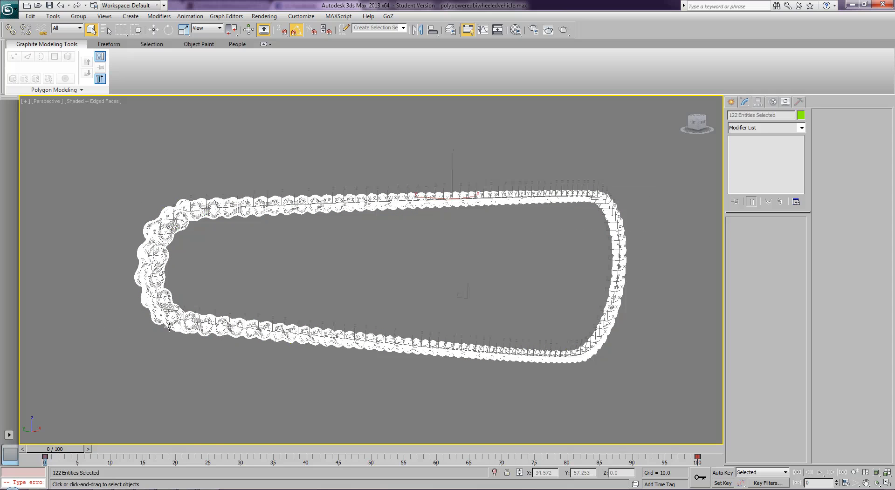
pyautogui.rightClick(171, 324)
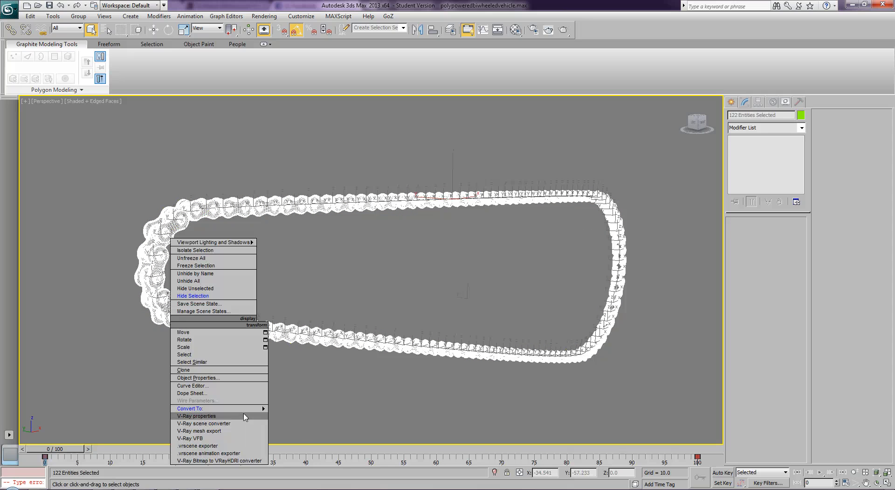
pyautogui.moveTo(246, 409)
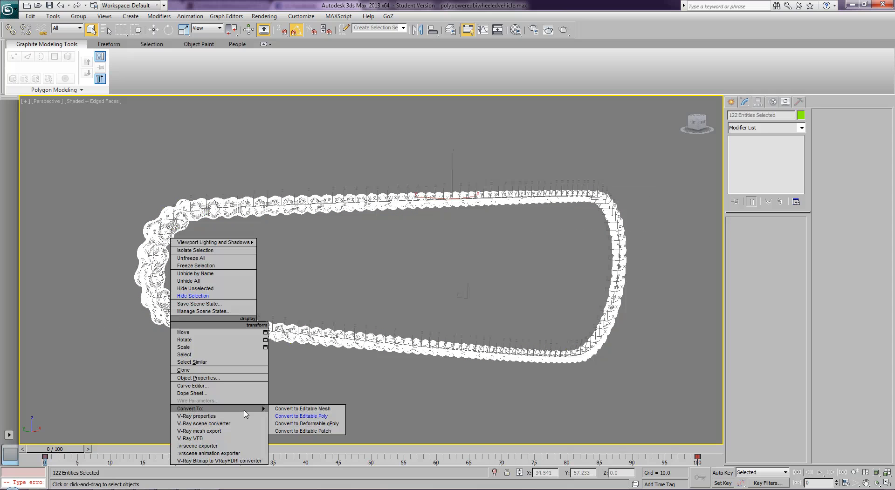
pyautogui.click(304, 417)
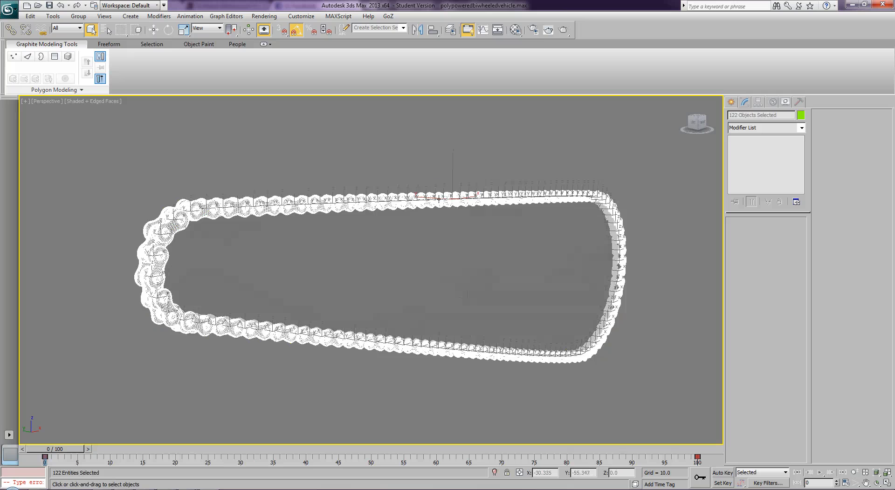
pyautogui.rightClick(437, 196)
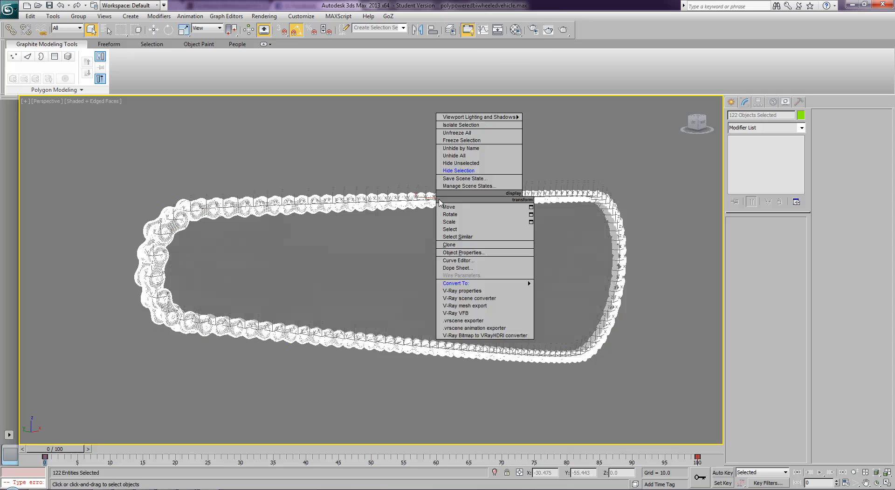
pyautogui.click(426, 261)
pyautogui.click(413, 204)
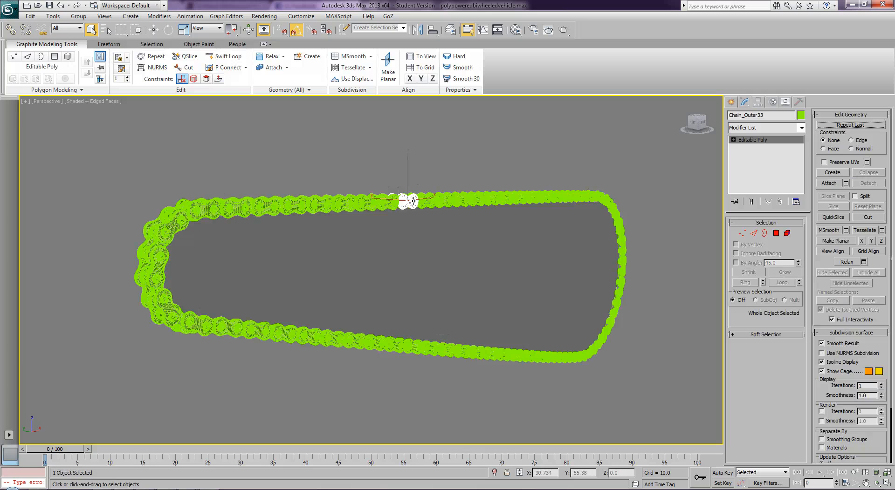
pyautogui.click(413, 202)
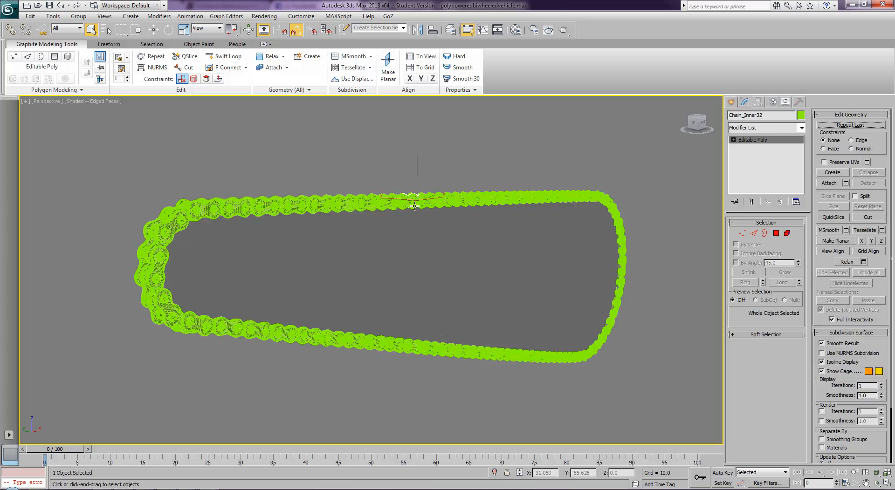
# Hide the neighbouring links one by one in the middle of the chain's upper run to expose the path spline
pyautogui.click(391, 209)
pyautogui.rightClick(390, 206)
pyautogui.click(402, 183)
pyautogui.click(390, 207)
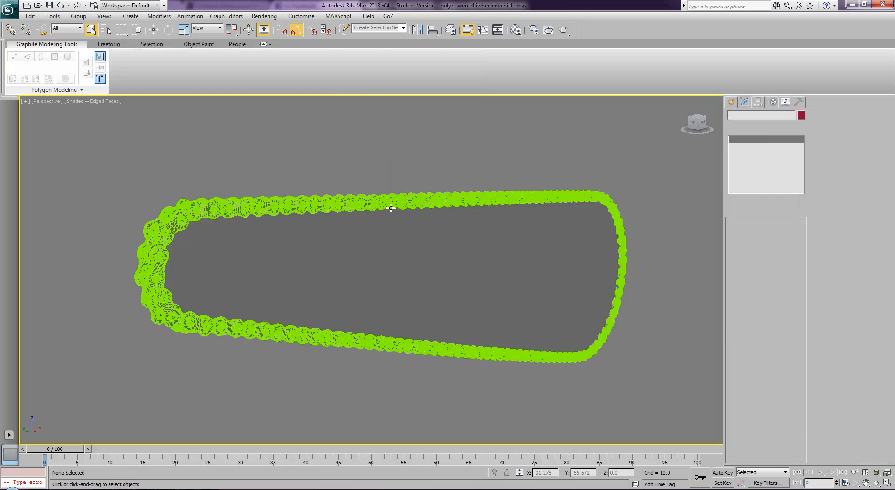
pyautogui.rightClick(388, 206)
pyautogui.click(410, 180)
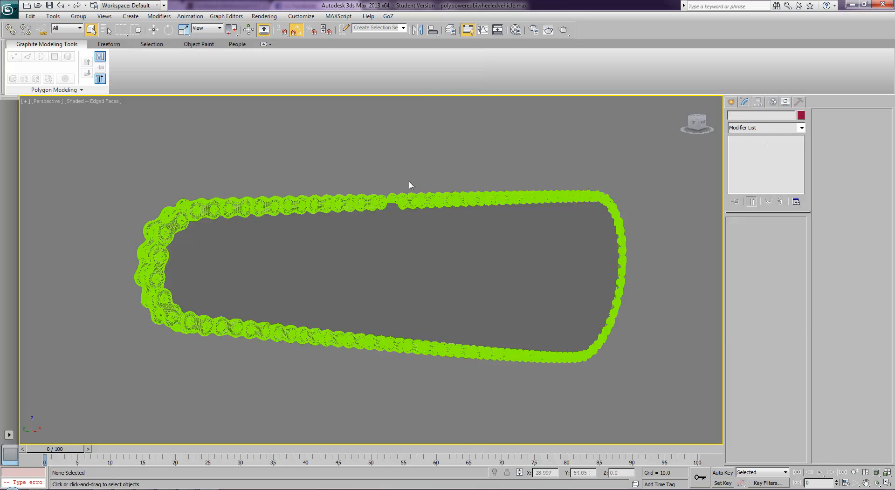
pyautogui.click(385, 210)
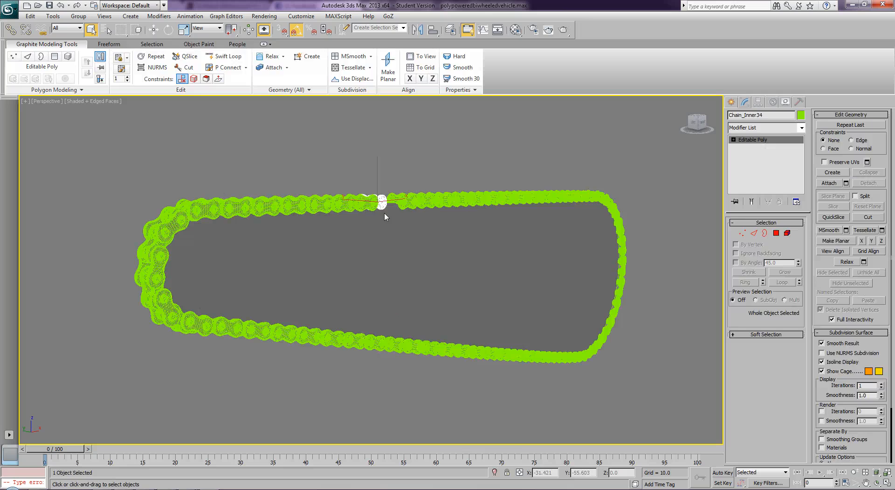
pyautogui.rightClick(380, 208)
pyautogui.click(404, 181)
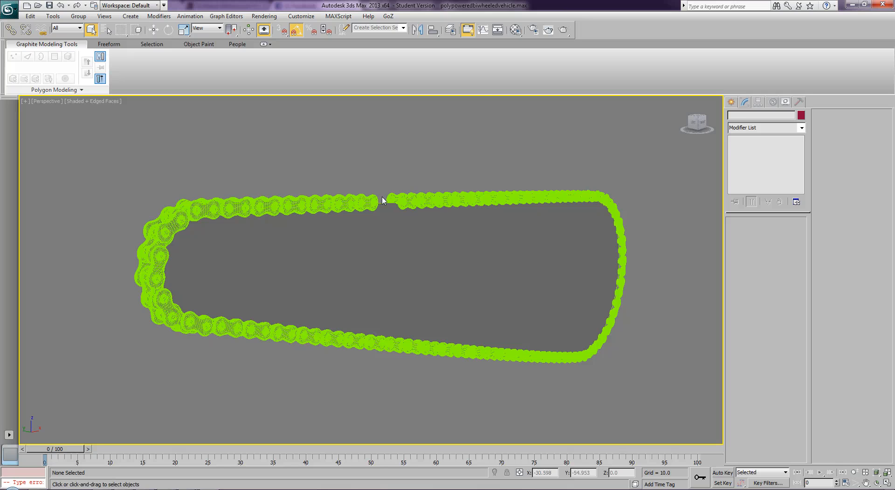
# Delete the exposed chain spline and the stray outer link just below the chain's rear end
pyautogui.click(384, 209)
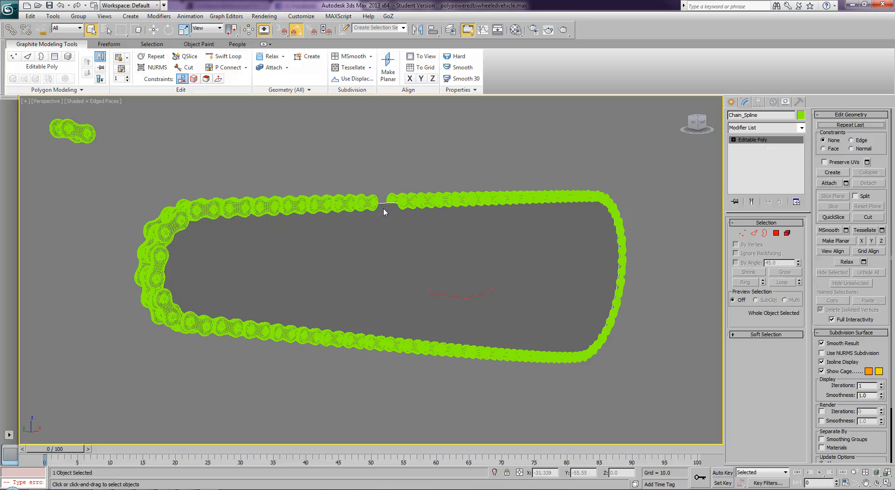
pyautogui.click(384, 212)
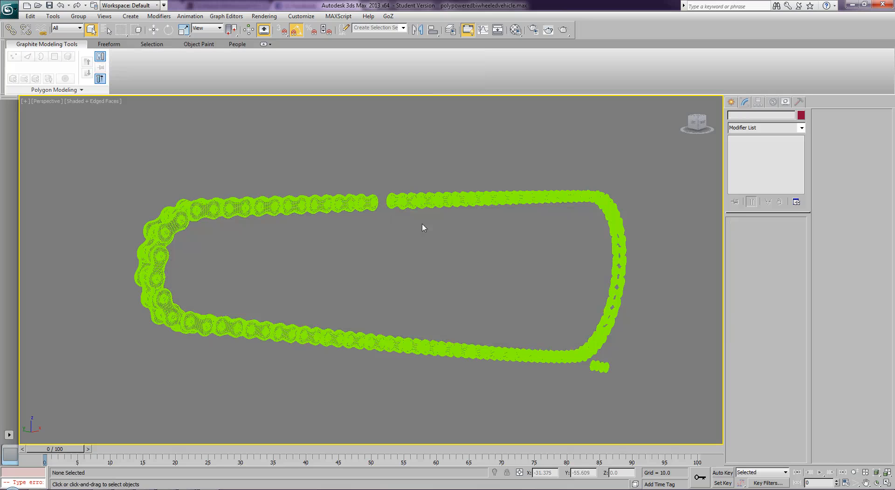
pyautogui.moveTo(637, 359); pyautogui.dragTo(598, 396)
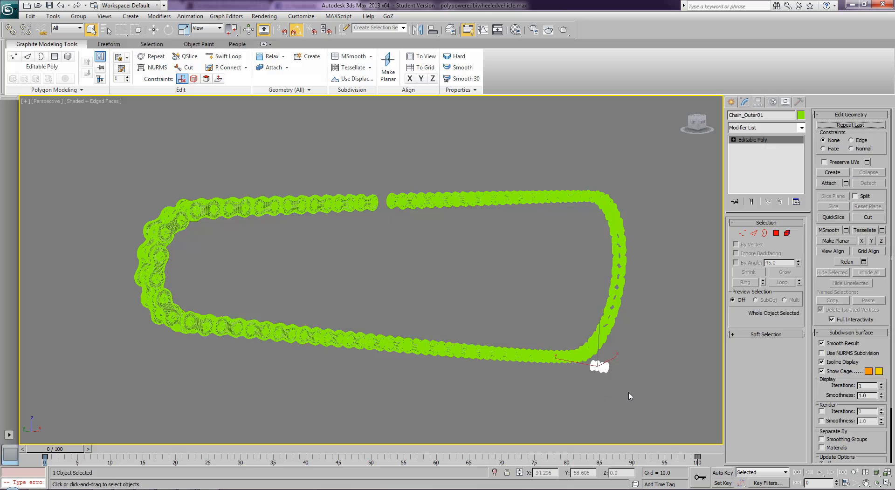
pyautogui.click(629, 396)
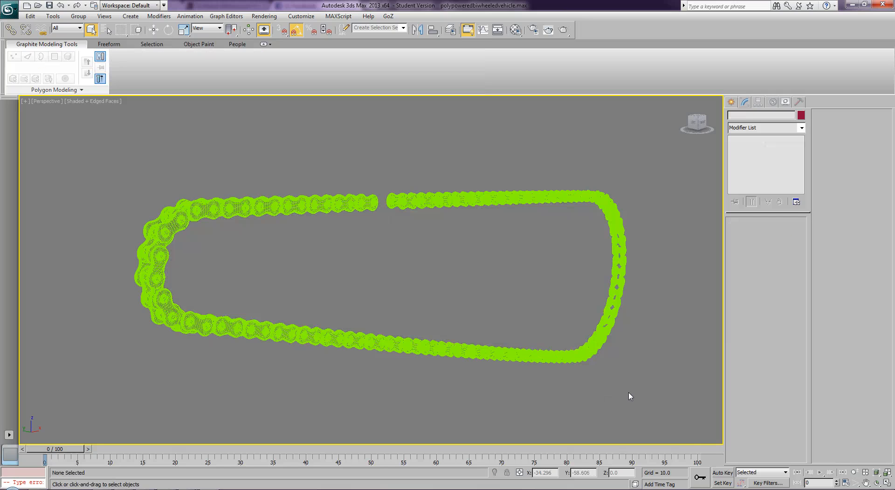
# Turn off the edged-faces display and unhide all parts, framing the whole motorcycle
pyautogui.press('F4')
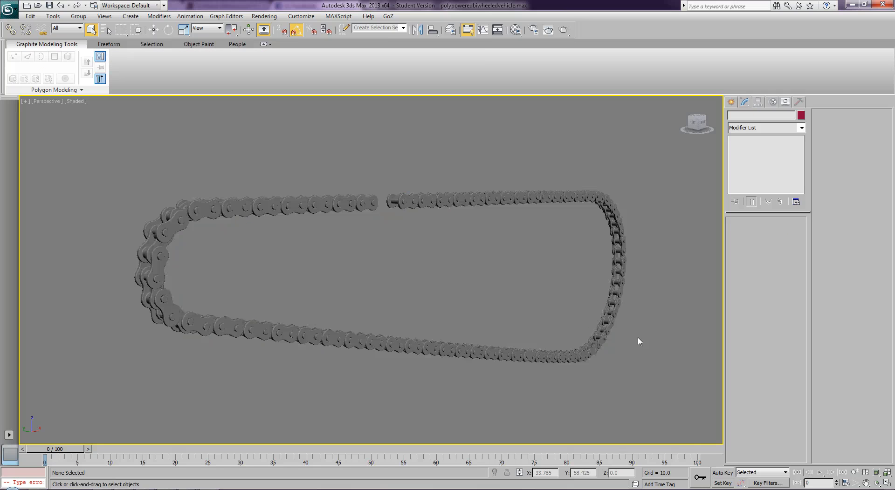
pyautogui.rightClick(639, 342)
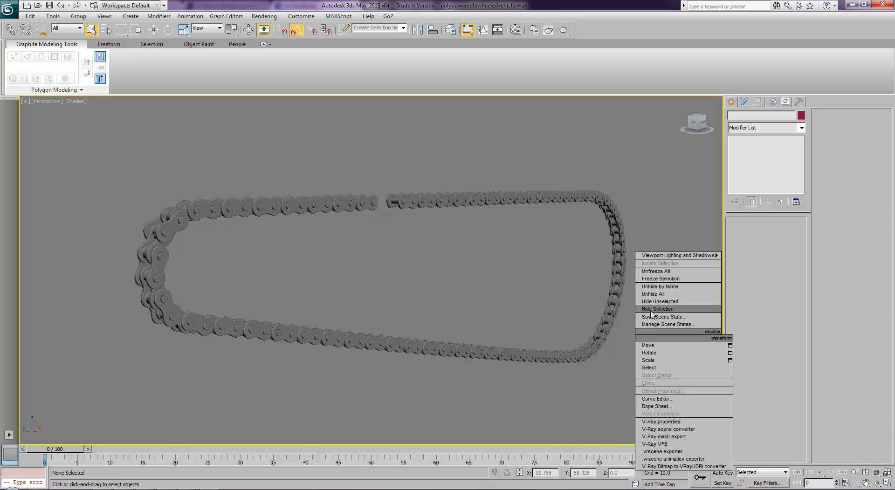
pyautogui.click(653, 294)
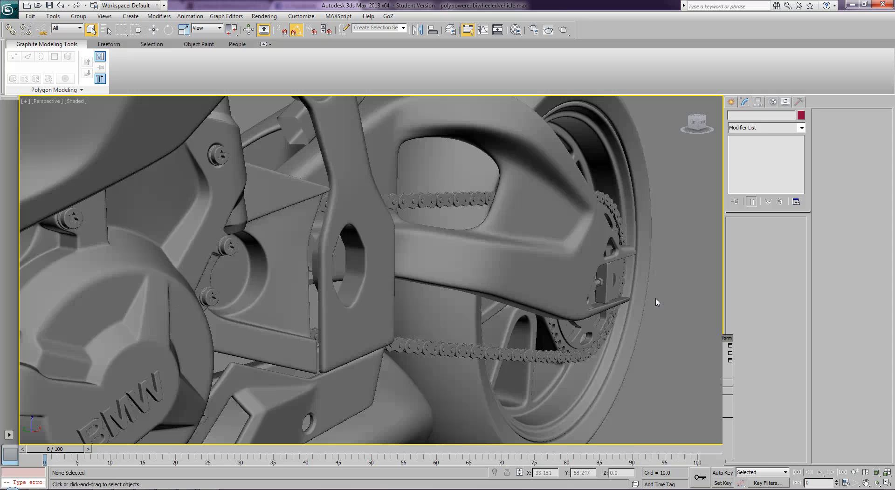
pyautogui.press('z')
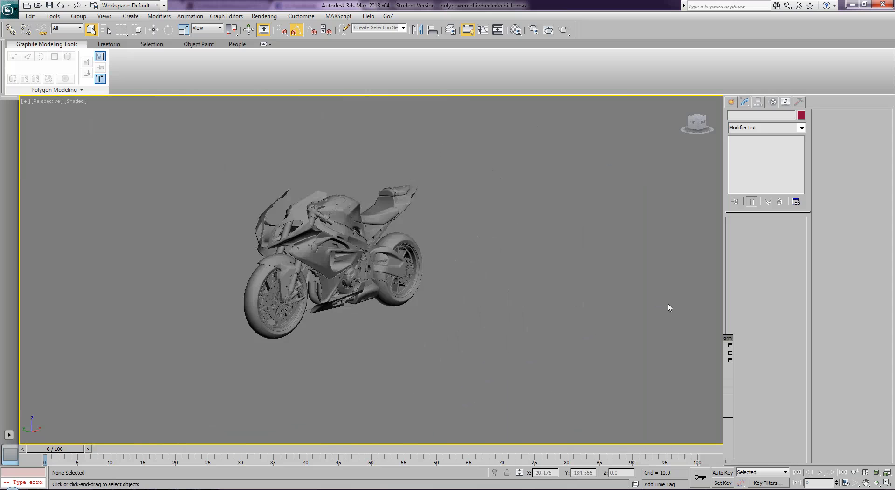
pyautogui.scroll(3, 669, 307)
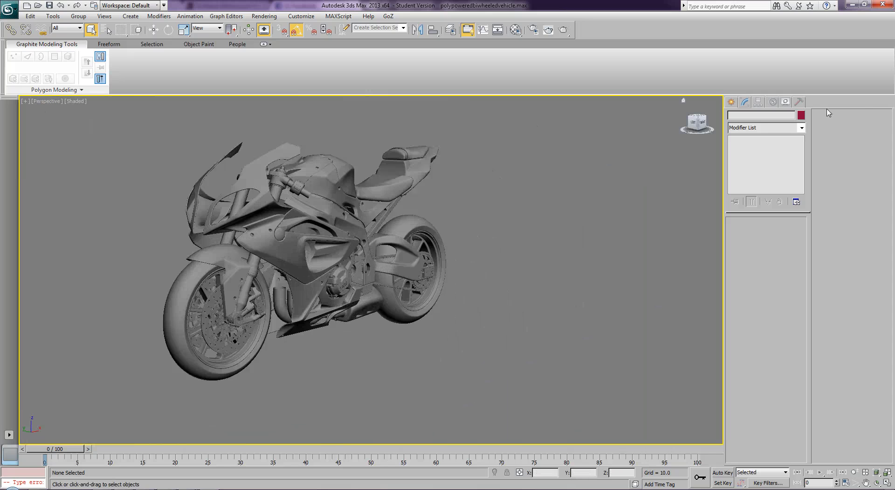
# Run the Polygon Counter utility on the whole model and switch it from counting triangles to counting polygons
pyautogui.click(798, 101)
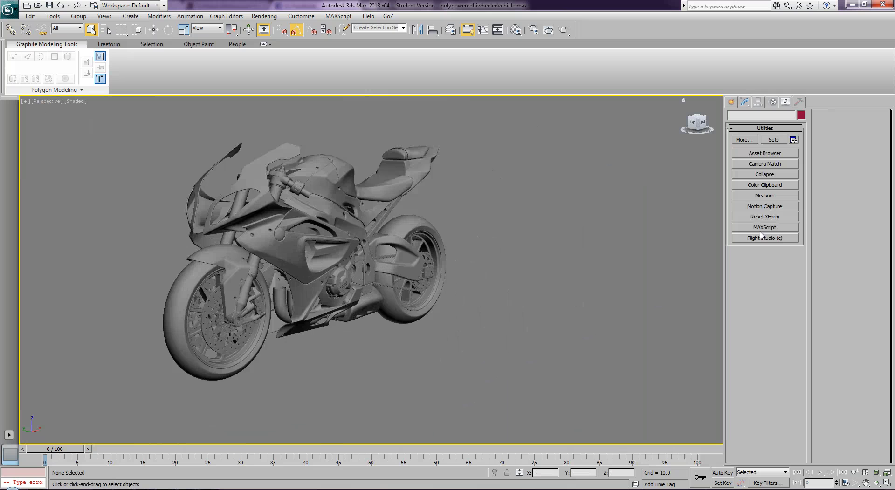
pyautogui.click(742, 140)
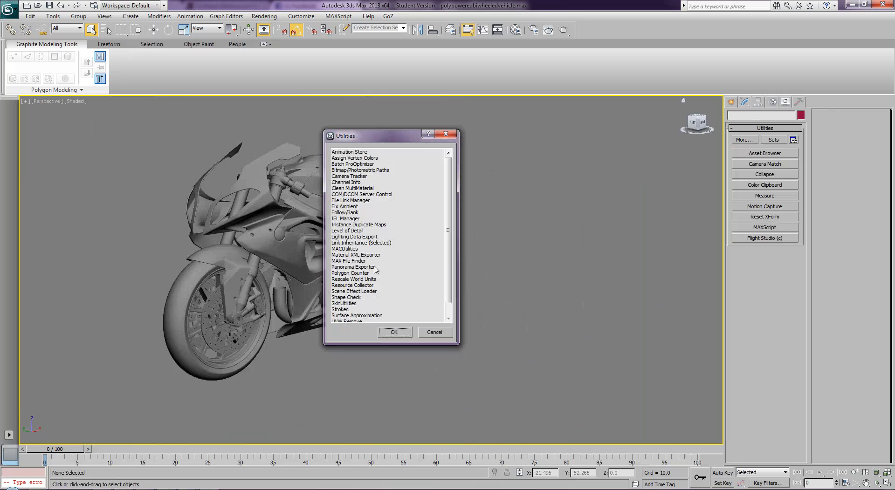
pyautogui.doubleClick(353, 274)
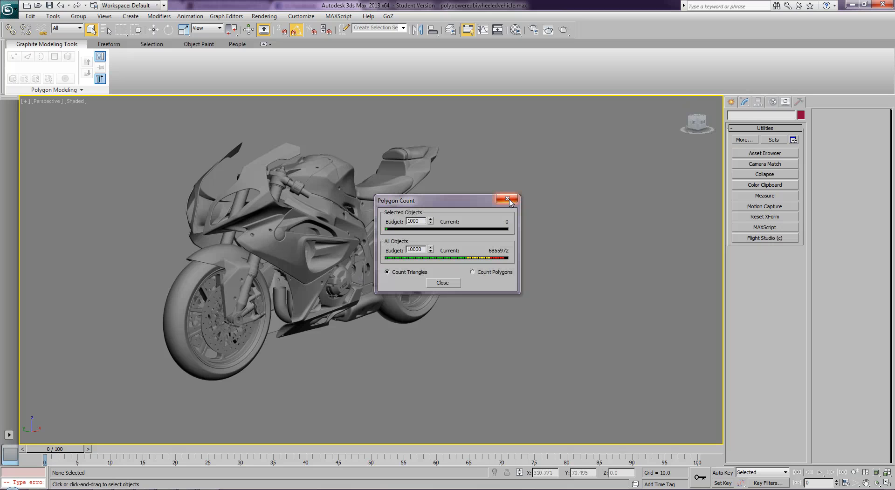
pyautogui.click(473, 272)
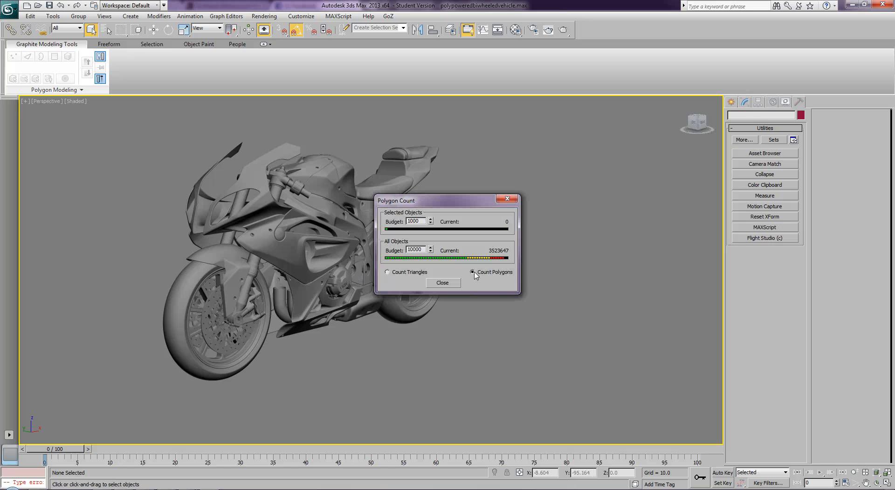
# Close the polygon count and save a copy of the scene as highpolybike1 in the F: drive's DEVELOPMENT 2 folder
pyautogui.click(506, 199)
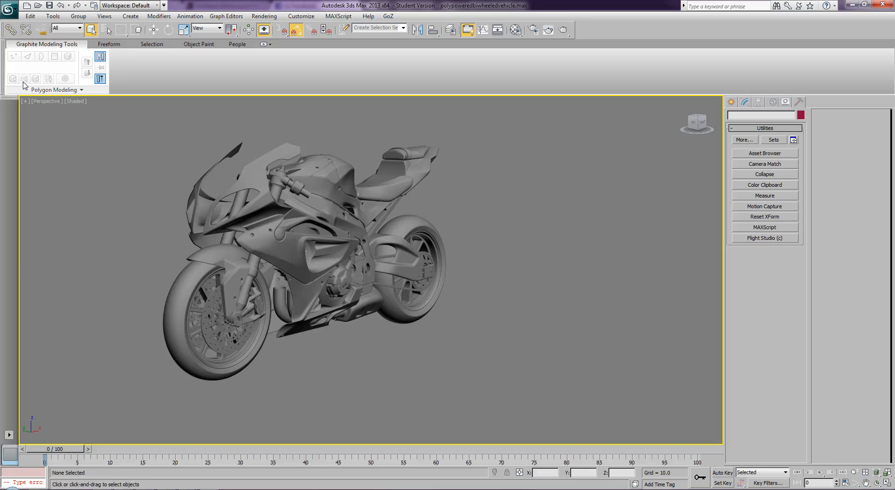
pyautogui.click(9, 8)
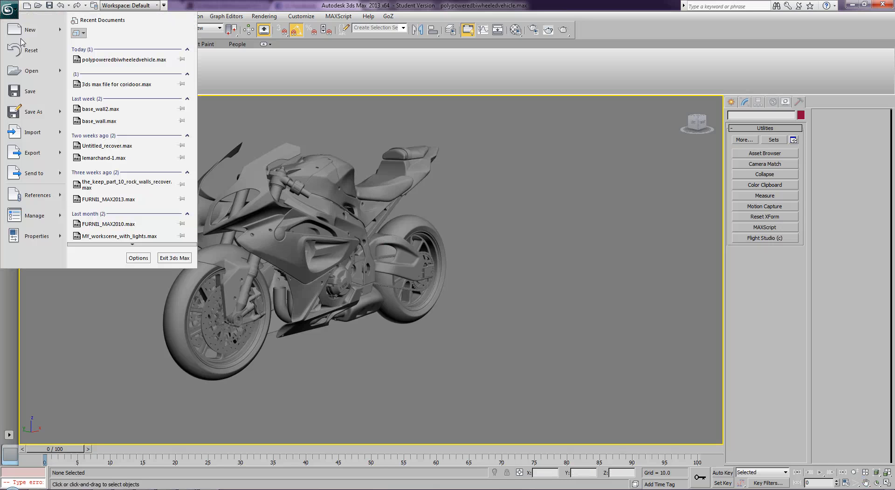
pyautogui.click(21, 110)
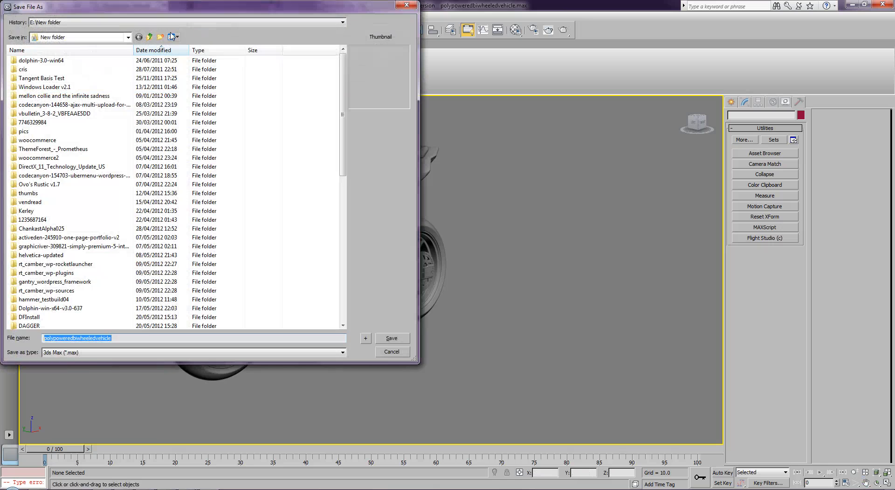
pyautogui.click(150, 38)
pyautogui.click(153, 24)
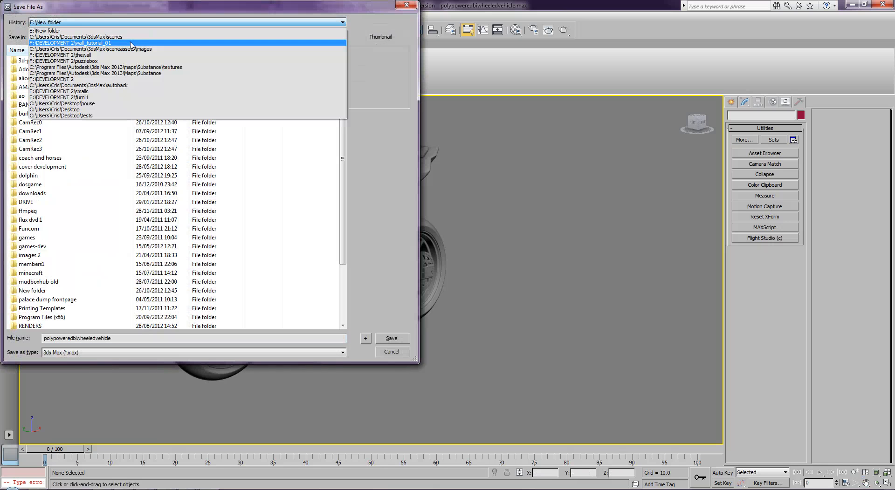
pyautogui.click(140, 43)
pyautogui.click(150, 38)
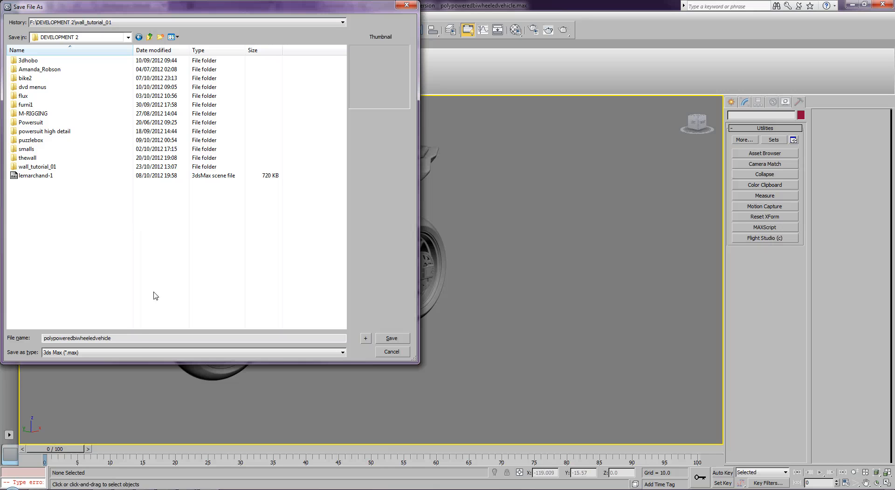
pyautogui.click(141, 336)
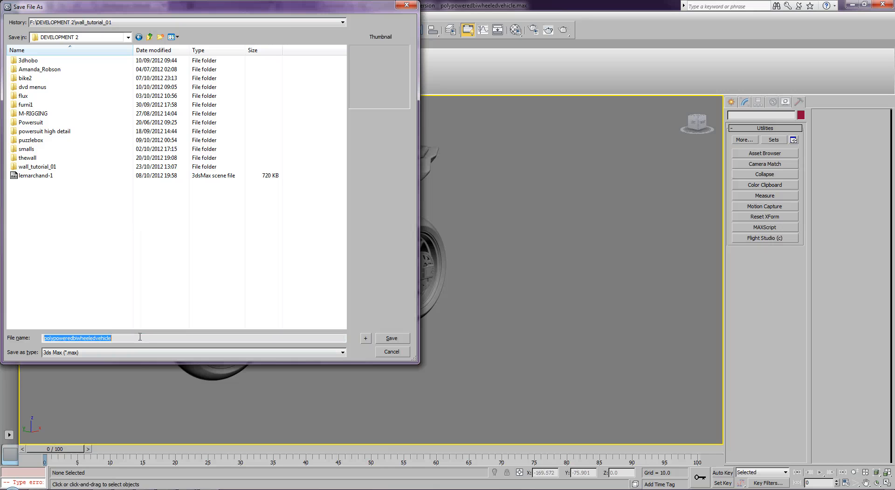
pyautogui.write('highpolybike1')
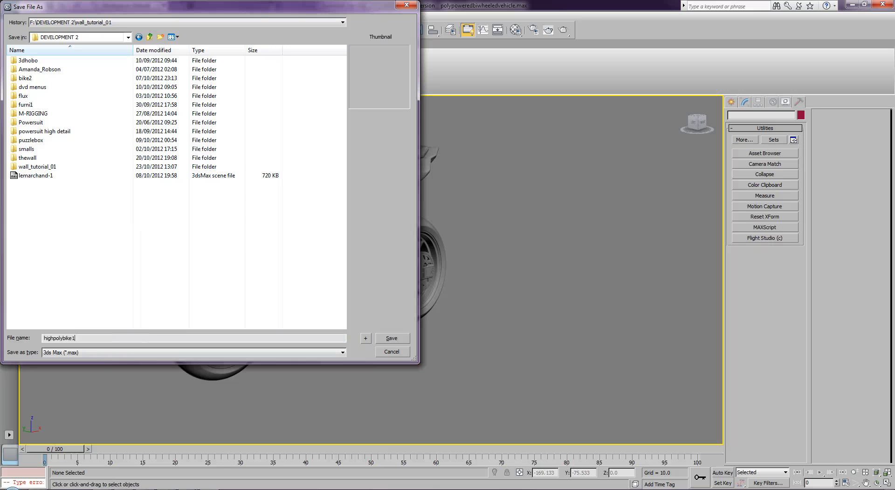
pyautogui.press('Return')
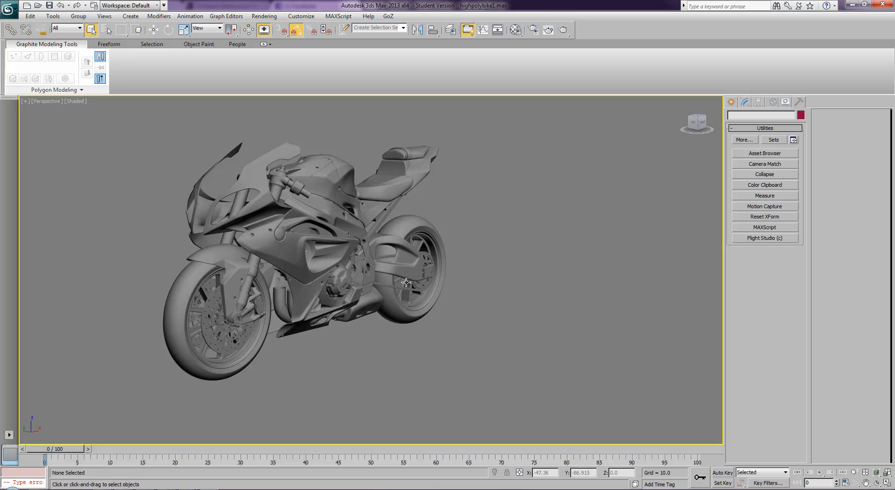
# In the Material Editor, rename the bike's grey material Bike main body and set its diffuse colour to pure white
pyautogui.press('m')
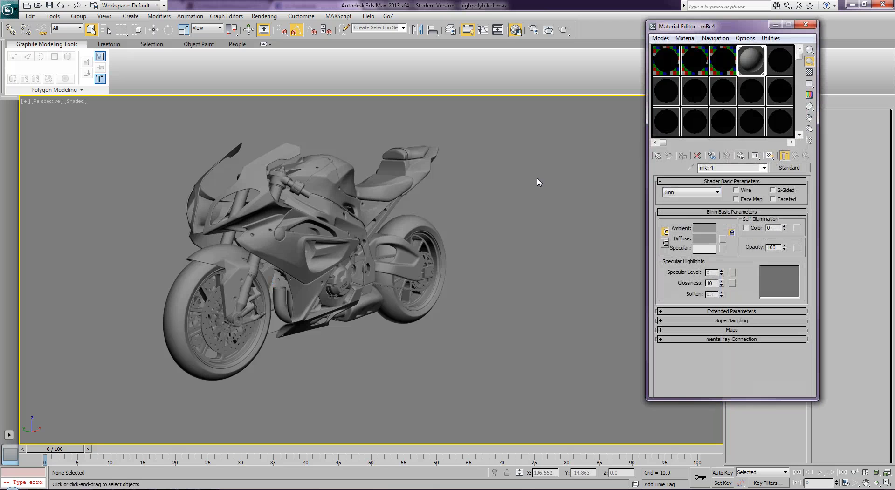
pyautogui.moveTo(715, 31); pyautogui.dragTo(621, 44)
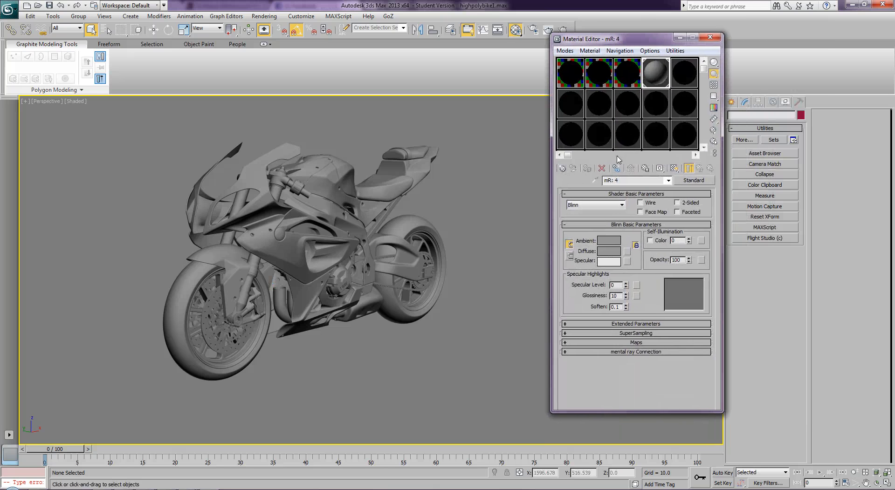
pyautogui.click(625, 179)
pyautogui.write('Bike main body')
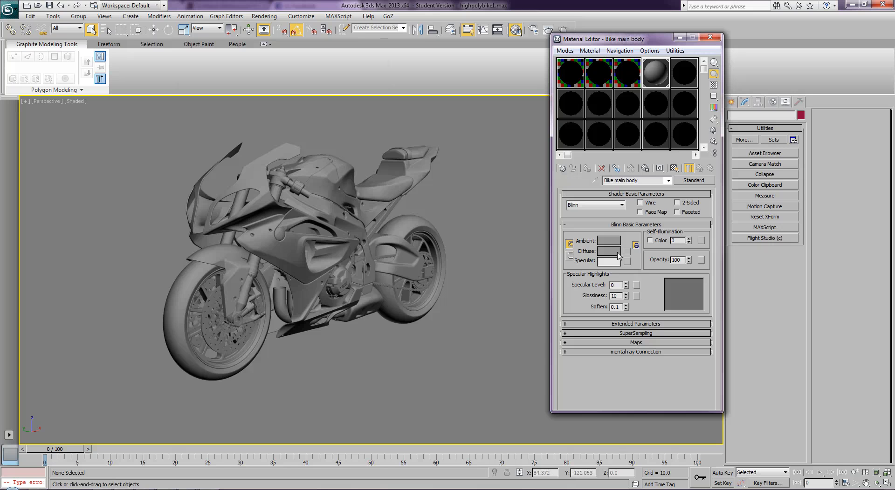
pyautogui.click(614, 252)
pyautogui.moveTo(269, 115); pyautogui.dragTo(272, 135)
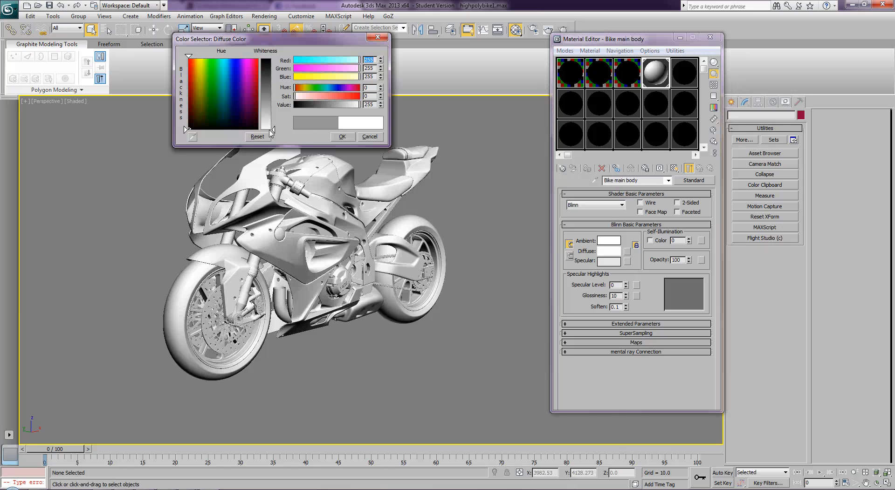
pyautogui.click(342, 137)
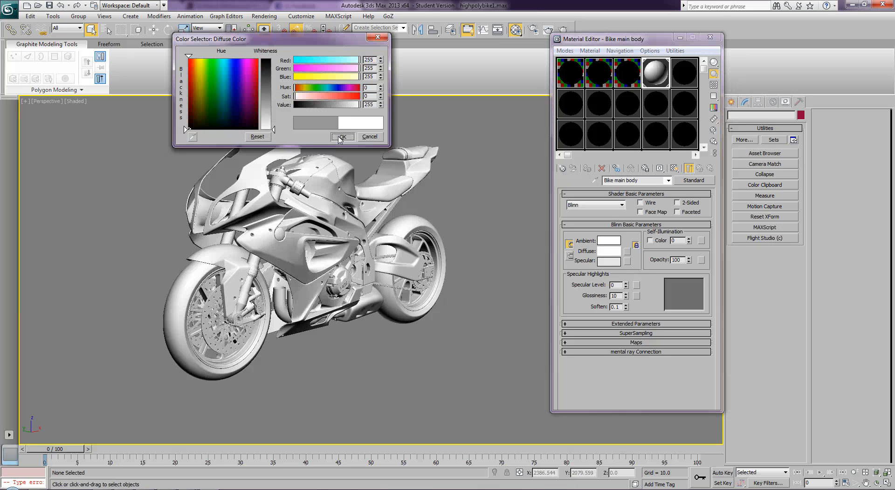
# Name the next unused material slot engine parts 1 and change its type to Standard
pyautogui.click(689, 72)
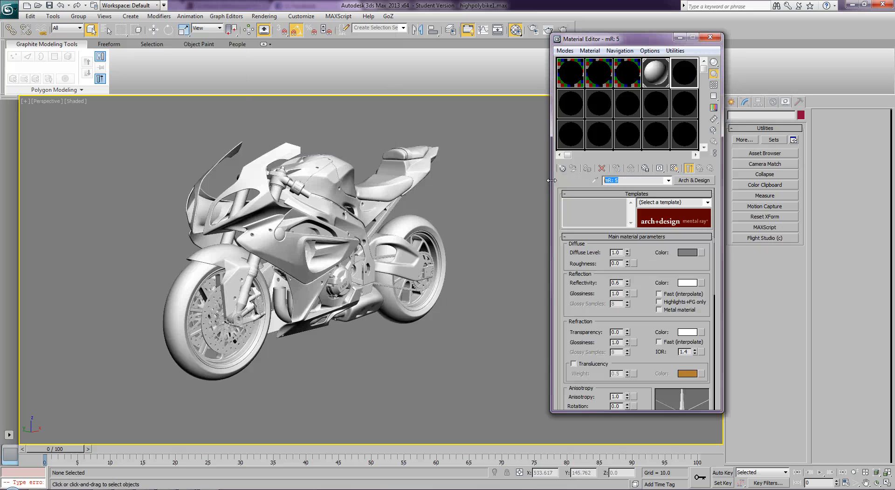
pyautogui.write('engine parts')
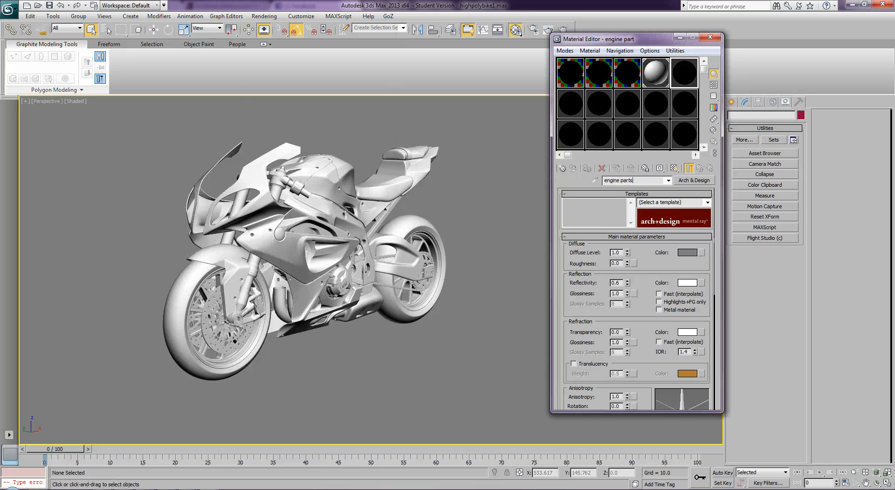
pyautogui.write(' 1')
pyautogui.click(689, 181)
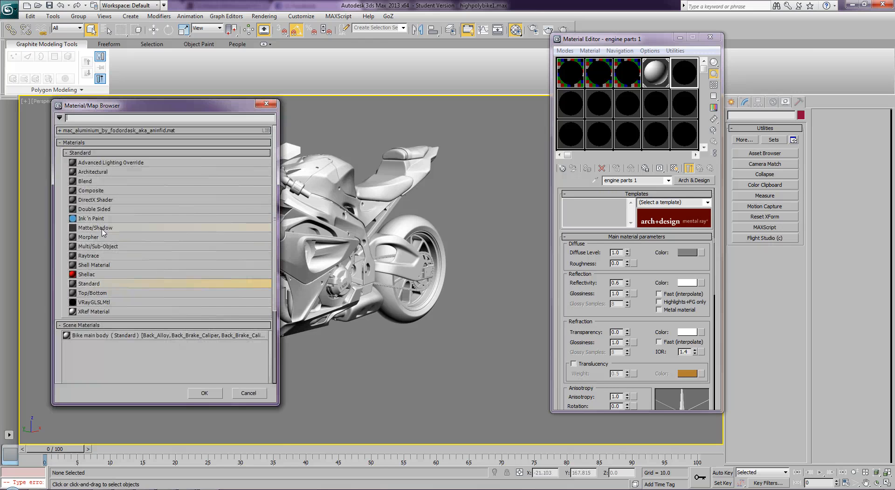
pyautogui.doubleClick(91, 284)
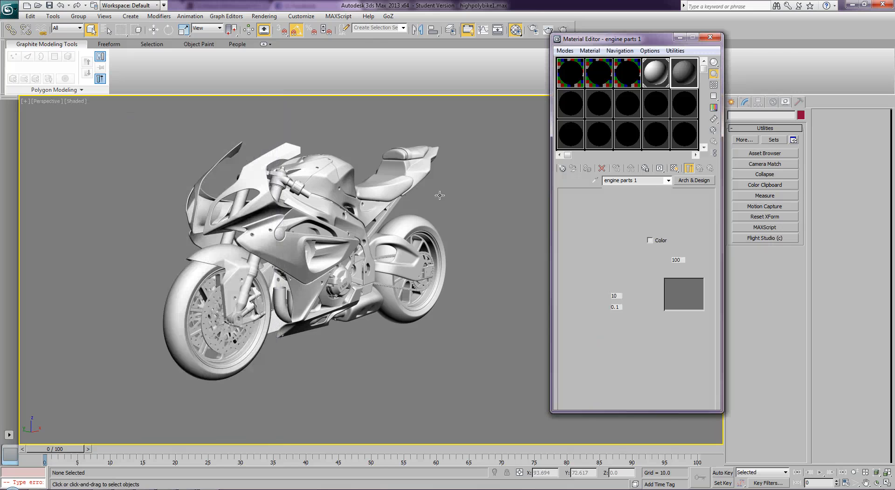
# Set the engine parts 1 diffuse colour to bright yellow with red 255, green 251 and blue 0
pyautogui.click(608, 251)
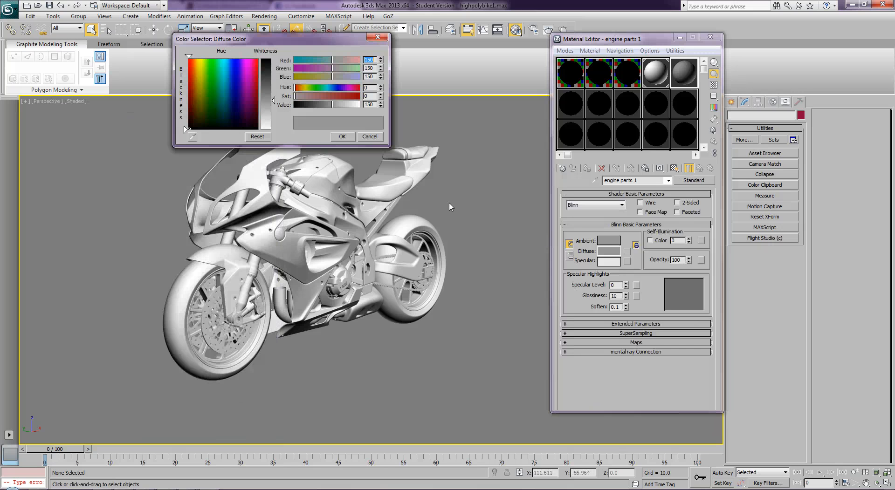
pyautogui.moveTo(208, 91); pyautogui.dragTo(199, 58)
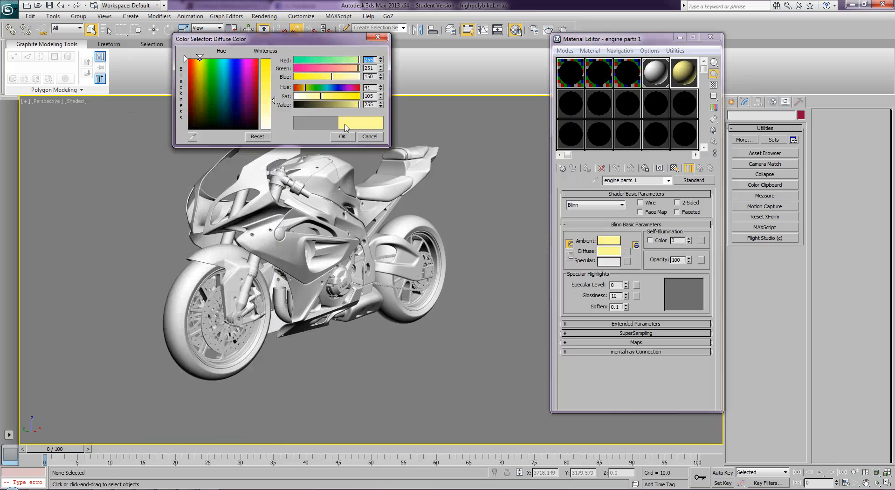
pyautogui.moveTo(330, 77); pyautogui.dragTo(295, 76)
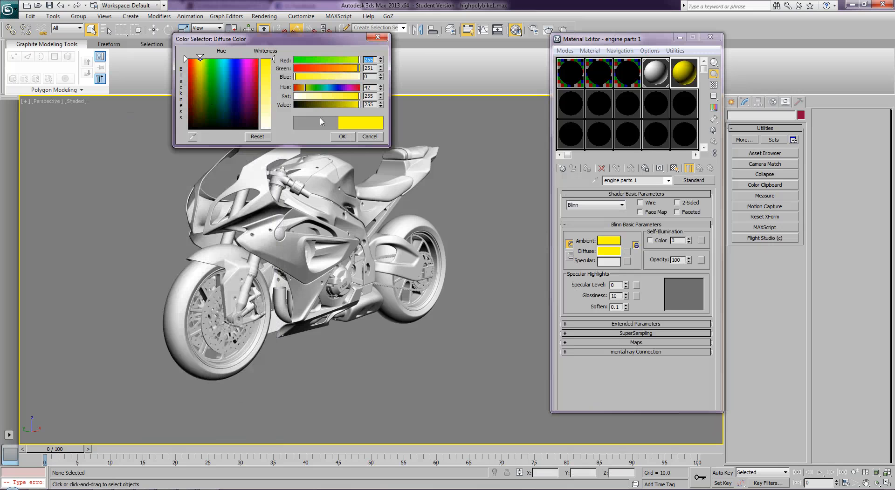
pyautogui.click(342, 136)
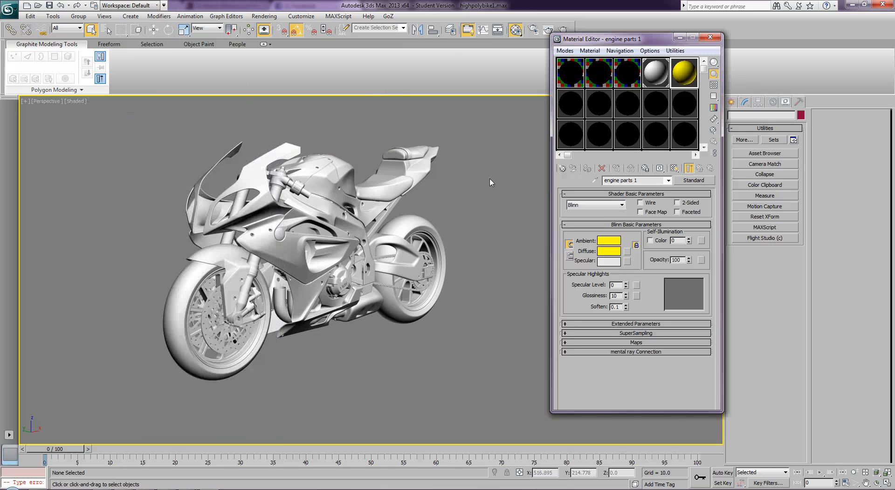
# Assign the engine parts 1 material to the main exhaust object under the bike
pyautogui.click(276, 304)
pyautogui.press('F4')
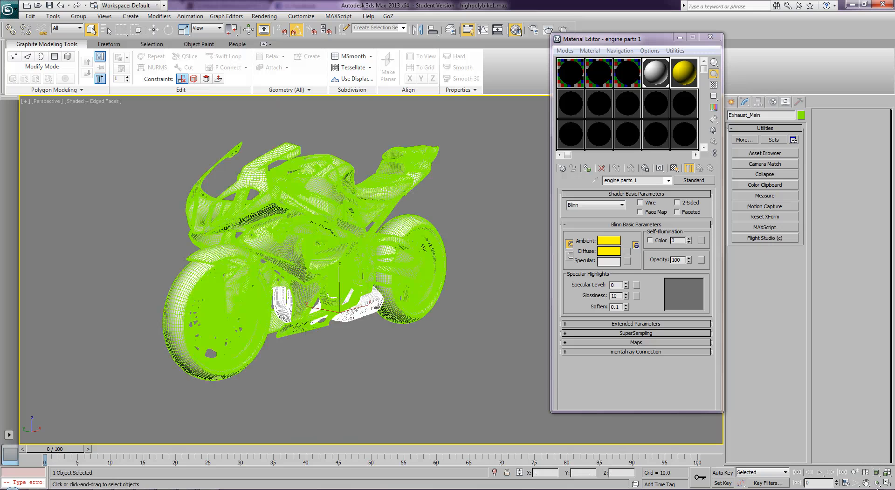
pyautogui.click(876, 483)
pyautogui.moveTo(351, 288); pyautogui.dragTo(332, 288)
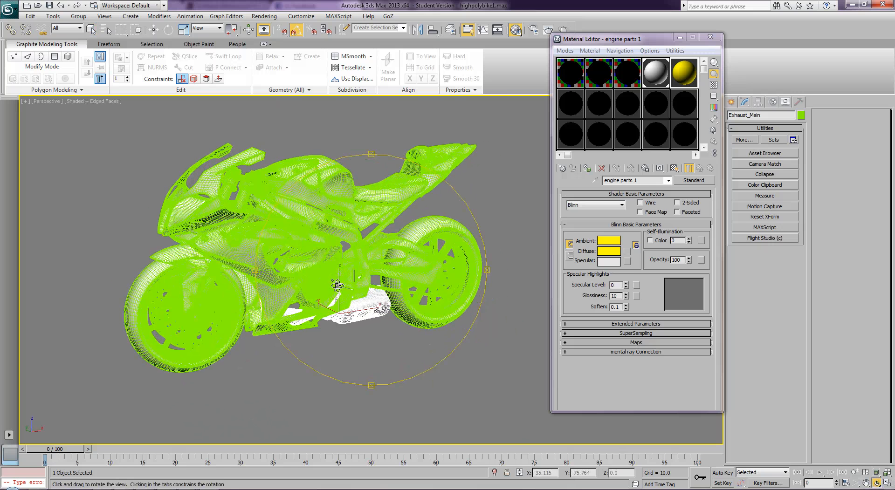
pyautogui.click(587, 168)
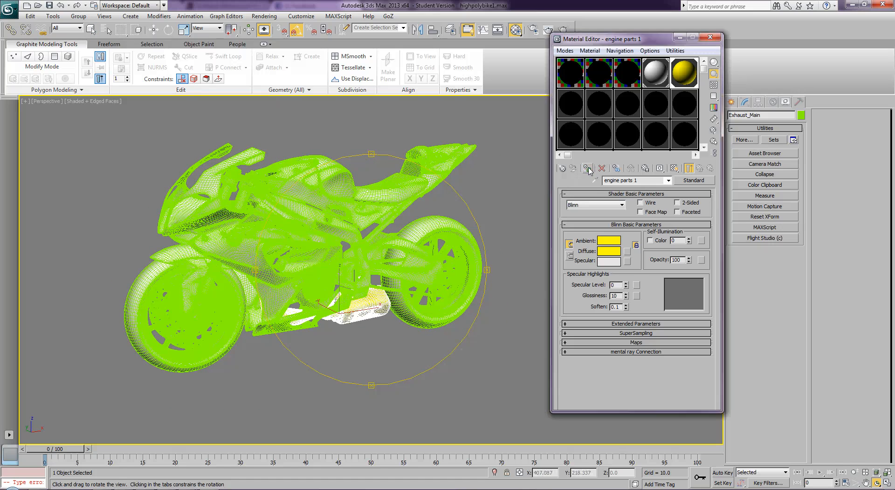
pyautogui.press('F4')
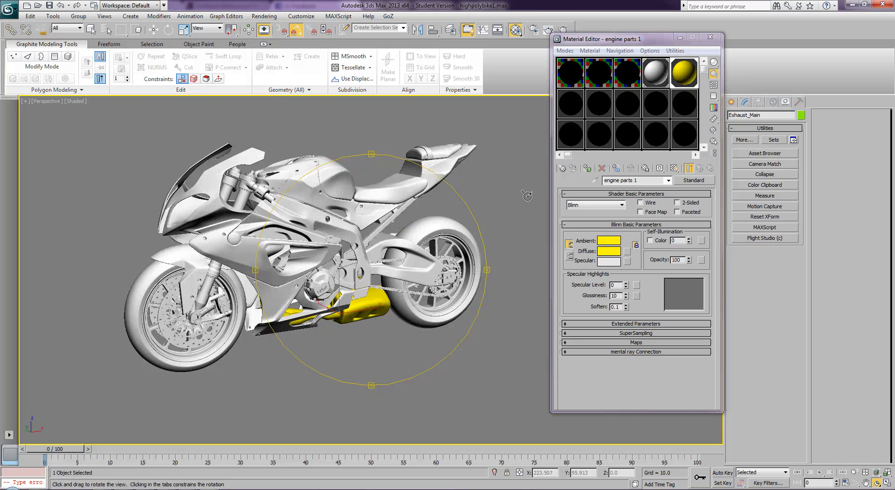
# Name the first material slot in the second row seats and change its type to Standard
pyautogui.click(575, 107)
pyautogui.write('seats')
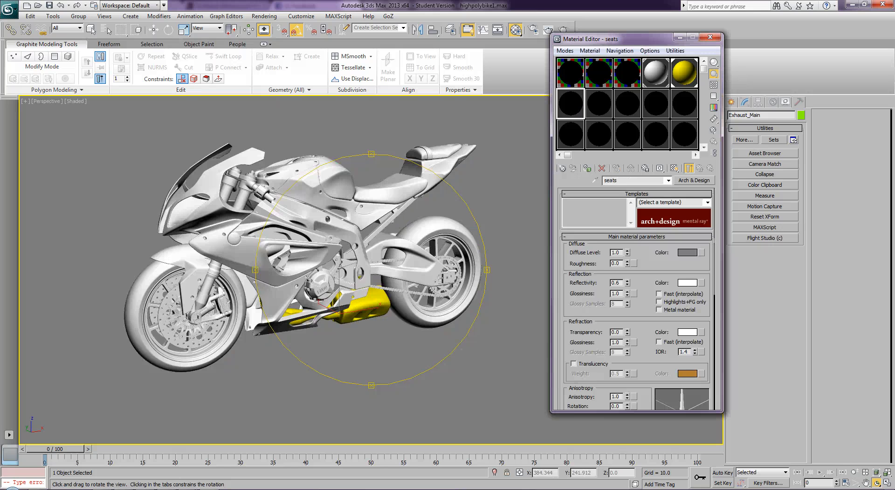
pyautogui.click(690, 181)
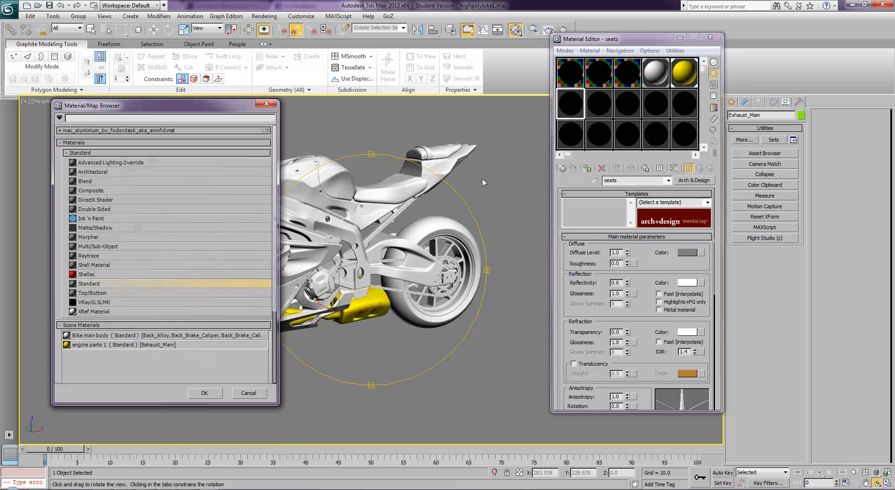
pyautogui.doubleClick(101, 283)
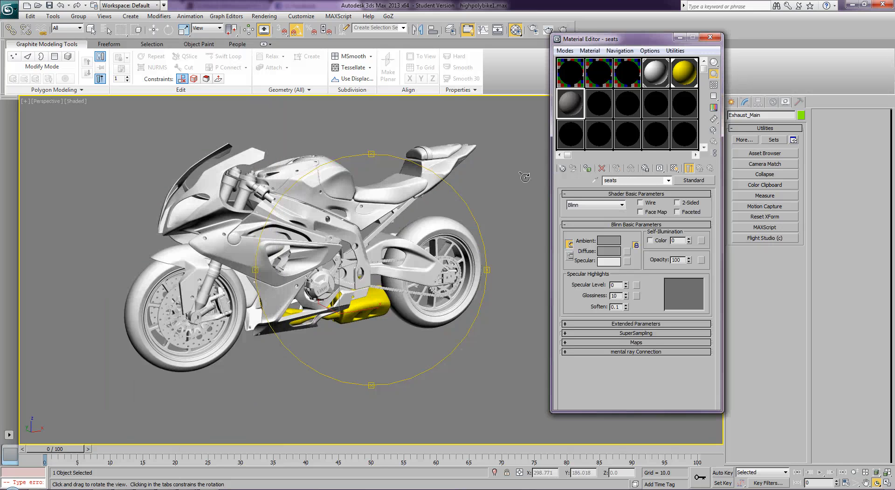
# Leave view rotation and hide the yellow main exhaust object
pyautogui.rightClick(365, 334)
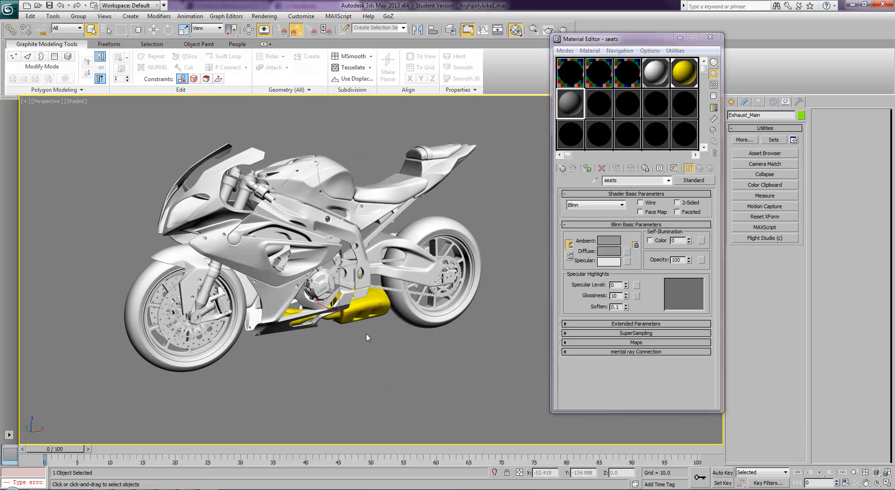
pyautogui.click(365, 334)
pyautogui.click(365, 318)
pyautogui.rightClick(364, 318)
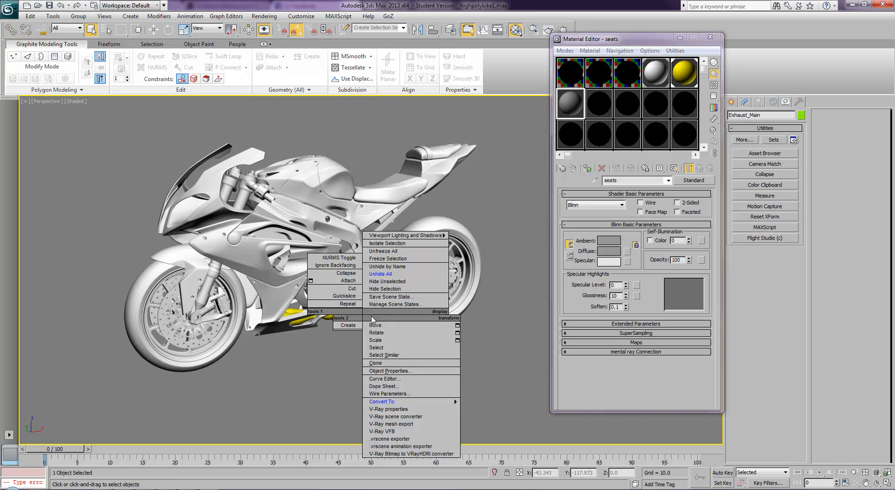
pyautogui.moveTo(398, 403)
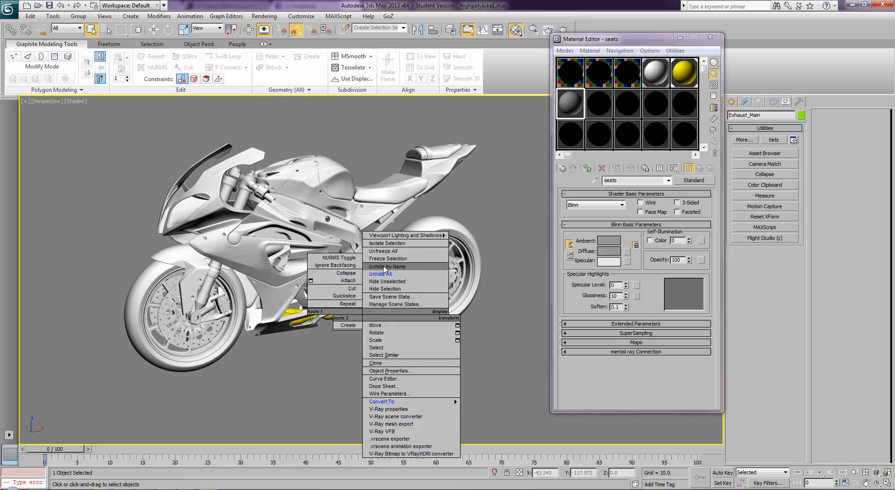
pyautogui.click(384, 290)
# Hide the left outer fairing plate that covers the engine
pyautogui.click(261, 265)
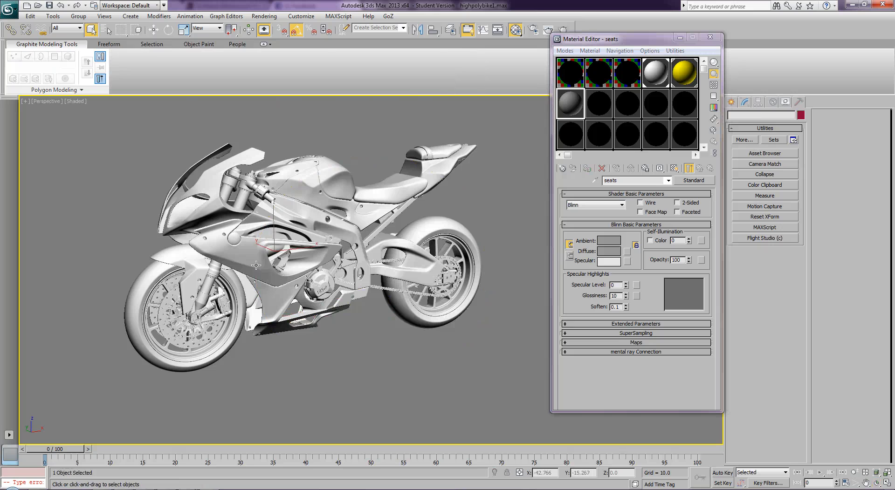
pyautogui.rightClick(258, 270)
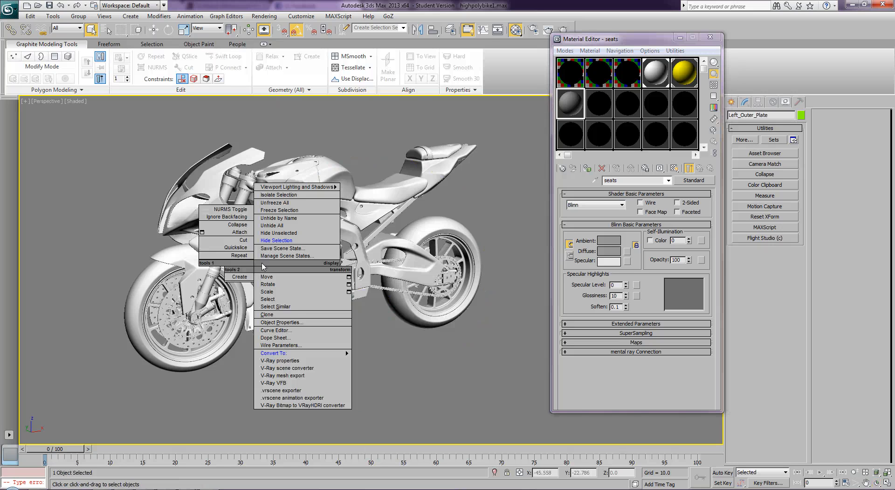
pyautogui.click(273, 246)
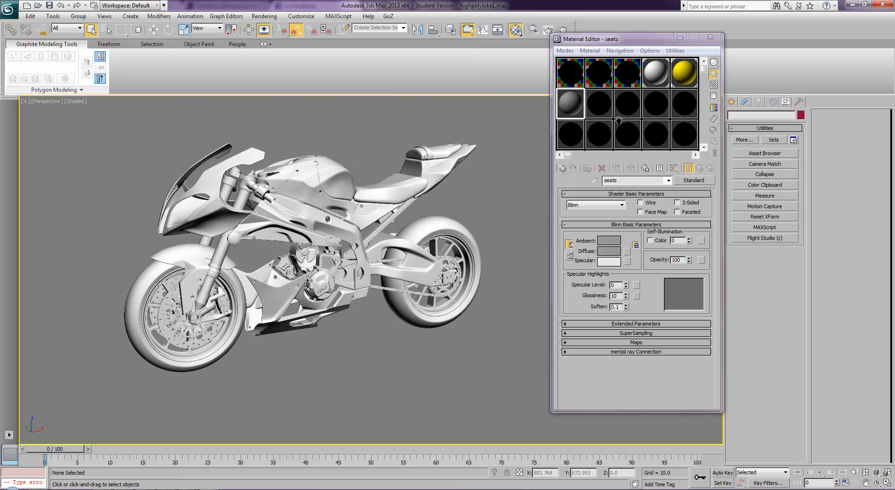
# Turn on Hide by Hit and hide the rear tail fairing, the tank side covers and the front fairing
pyautogui.click(787, 102)
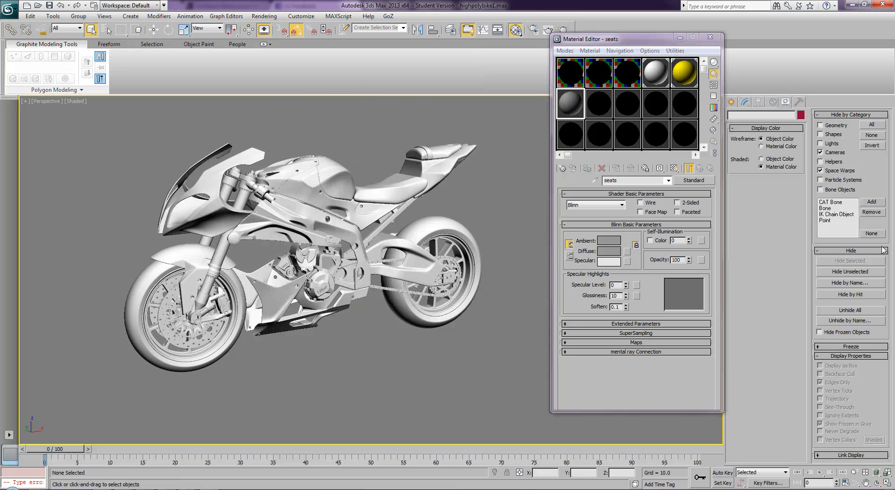
pyautogui.click(856, 294)
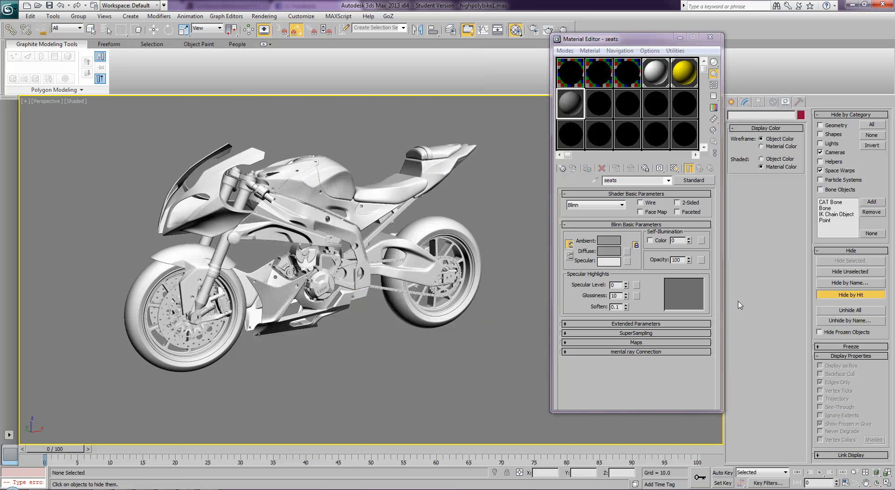
pyautogui.click(427, 168)
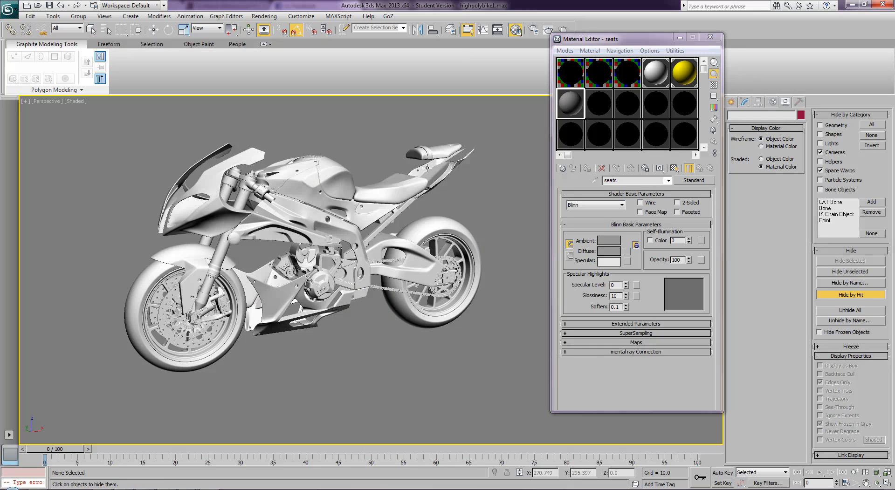
pyautogui.click(302, 188)
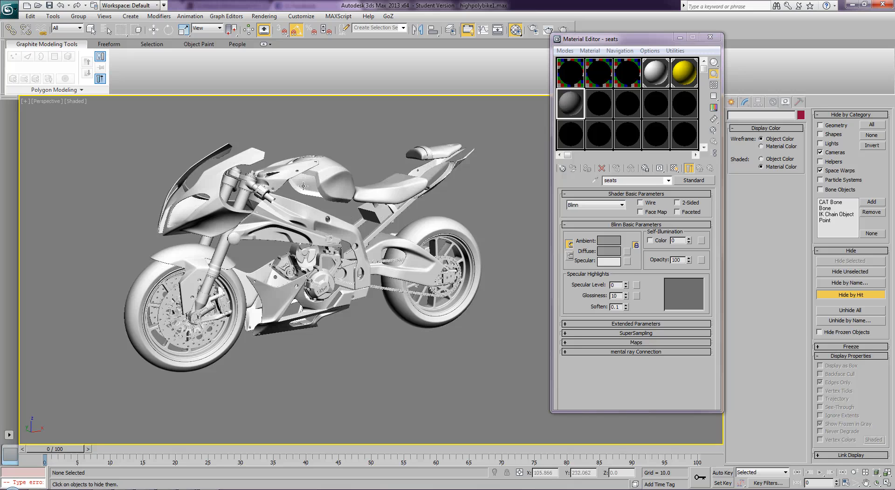
pyautogui.click(280, 174)
pyautogui.click(209, 185)
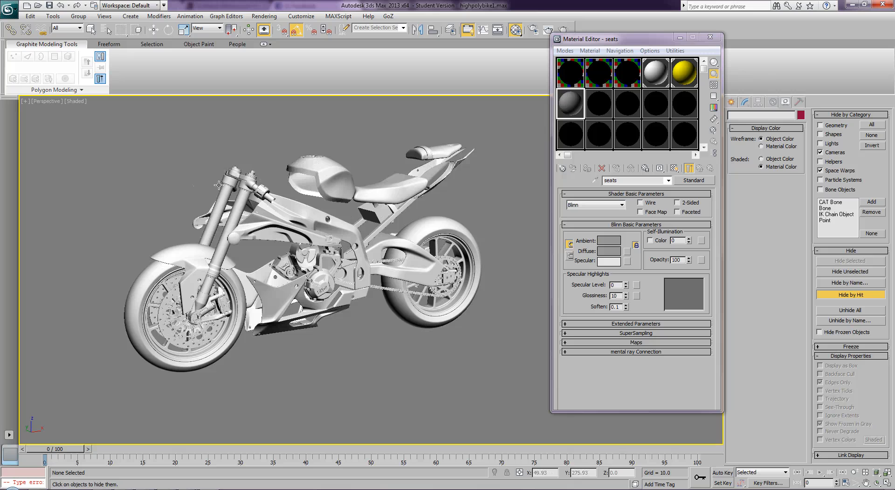
# Hide the main frame and the lower fairing pieces around the engine
pyautogui.click(287, 207)
pyautogui.click(290, 229)
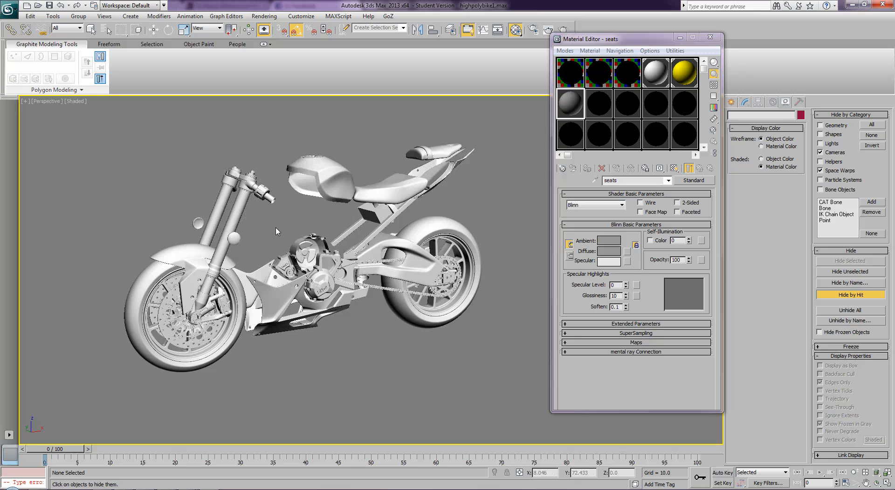
pyautogui.click(292, 306)
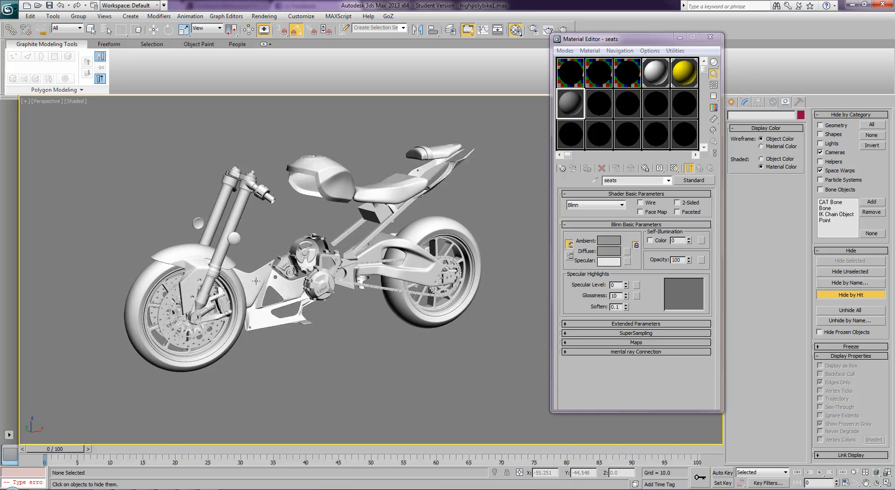
pyautogui.click(256, 281)
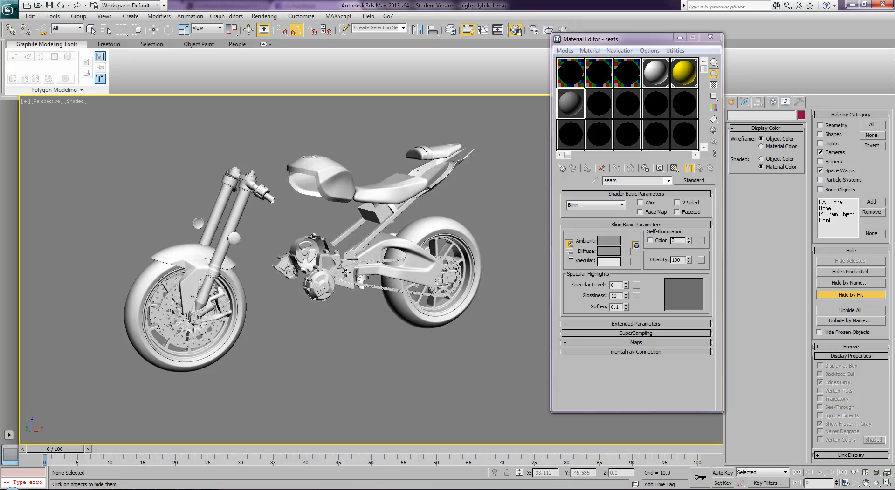
# Hide the rear swingarm, the tail piece under the back seat and the front mudguard, then leave Hide by Hit
pyautogui.click(415, 253)
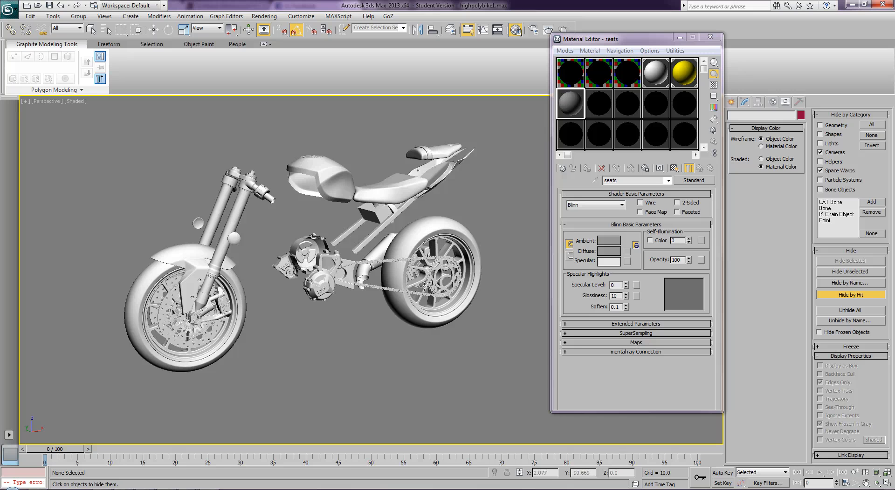
pyautogui.click(437, 162)
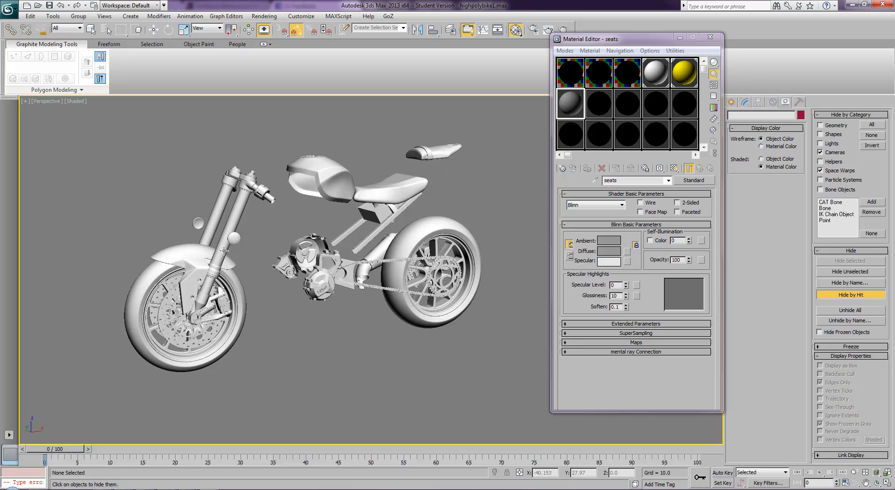
pyautogui.click(198, 256)
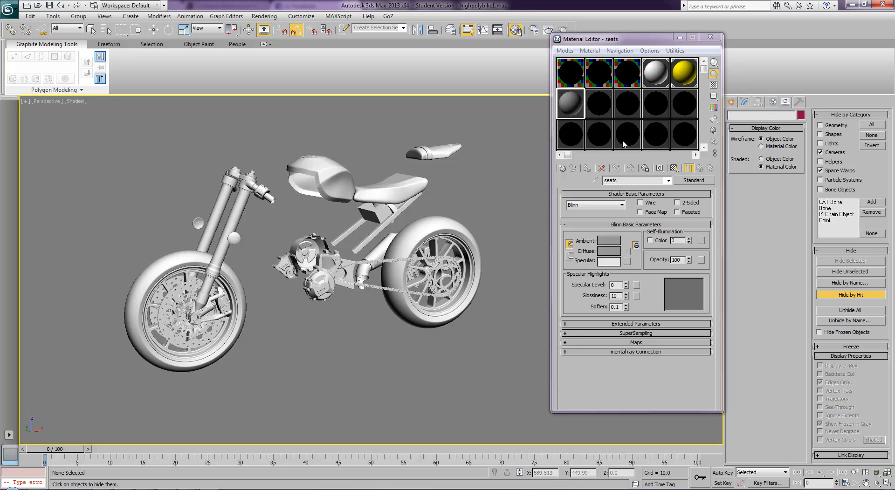
pyautogui.press('w')
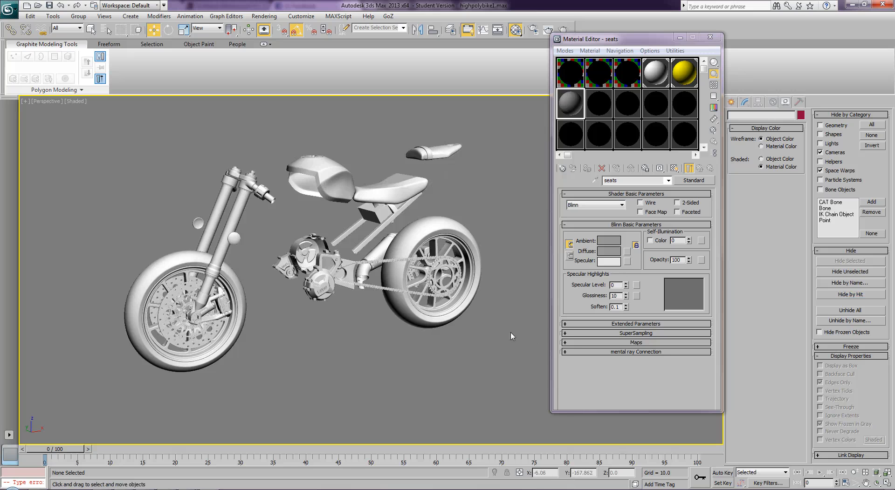
# Assign the engine parts 1 material to the engine objects in the middle of the bike and hide them
pyautogui.click(682, 74)
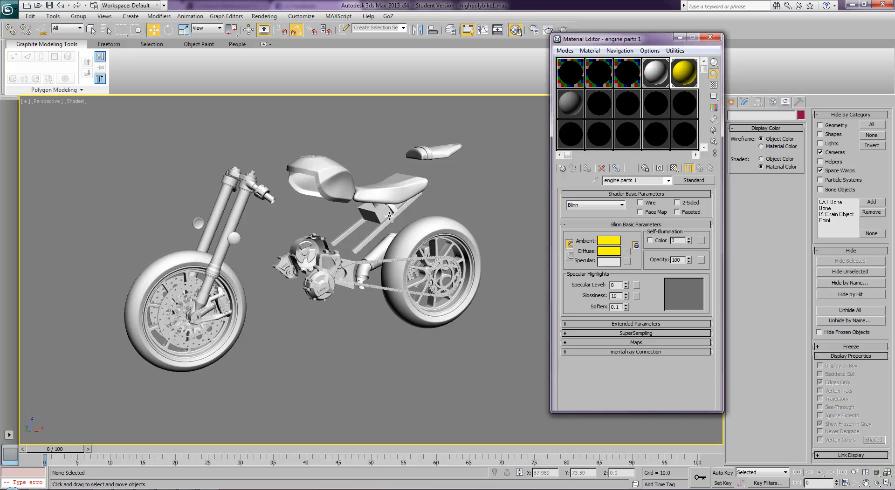
pyautogui.moveTo(281, 265); pyautogui.dragTo(302, 296)
pyautogui.press('F4')
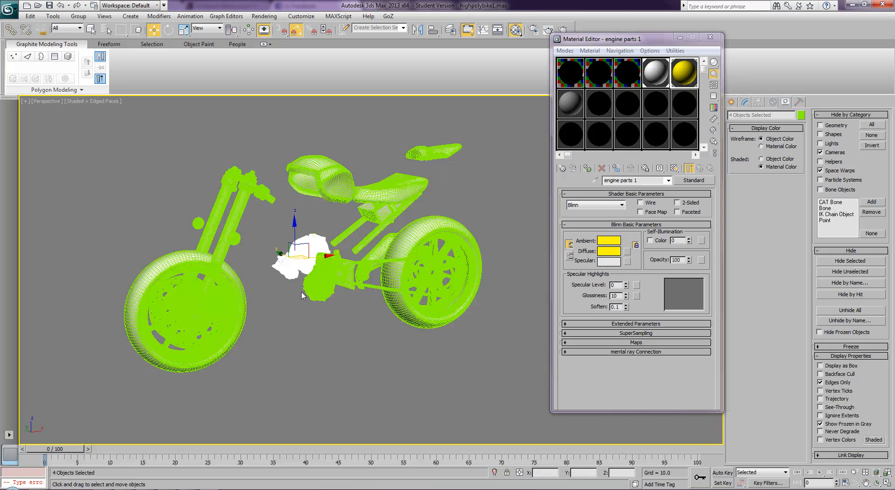
pyautogui.press('F4')
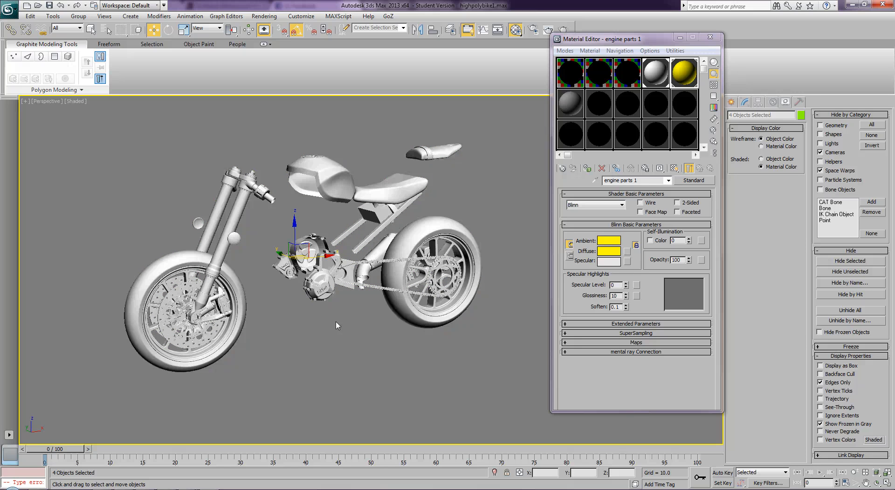
pyautogui.keyDown('ctrl'); pyautogui.moveTo(311, 294); pyautogui.dragTo(311, 296); pyautogui.keyUp('ctrl')
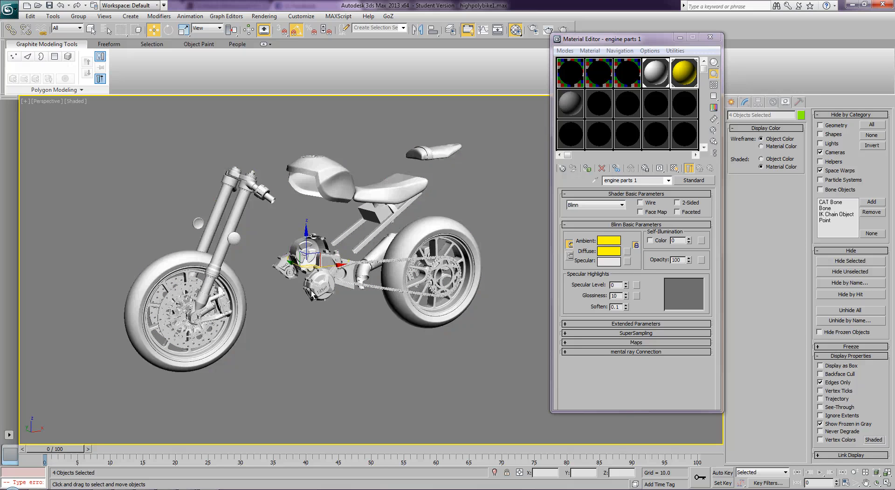
pyautogui.click(587, 169)
pyautogui.rightClick(325, 272)
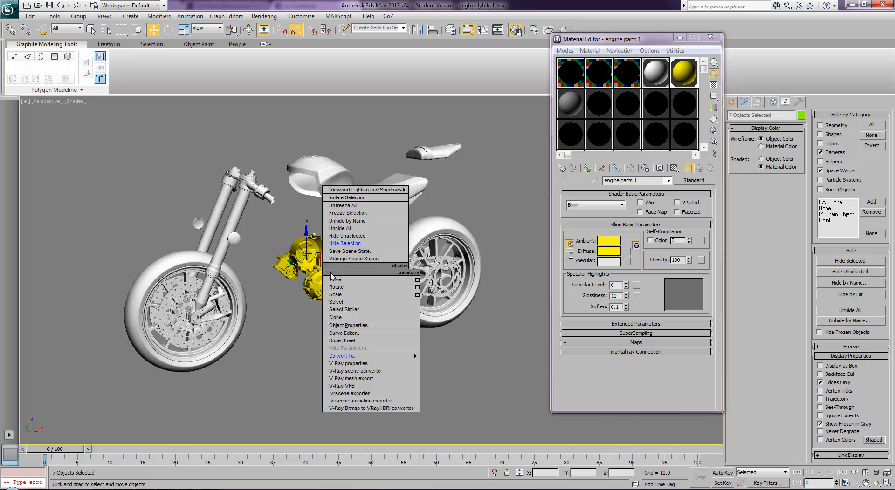
pyautogui.click(339, 250)
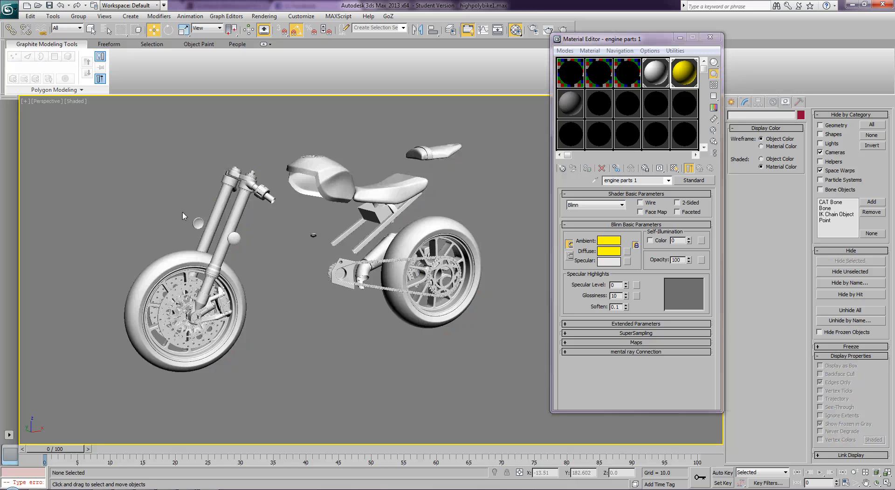
# Change the second material slot in the second row to the Standard type
pyautogui.click(196, 225)
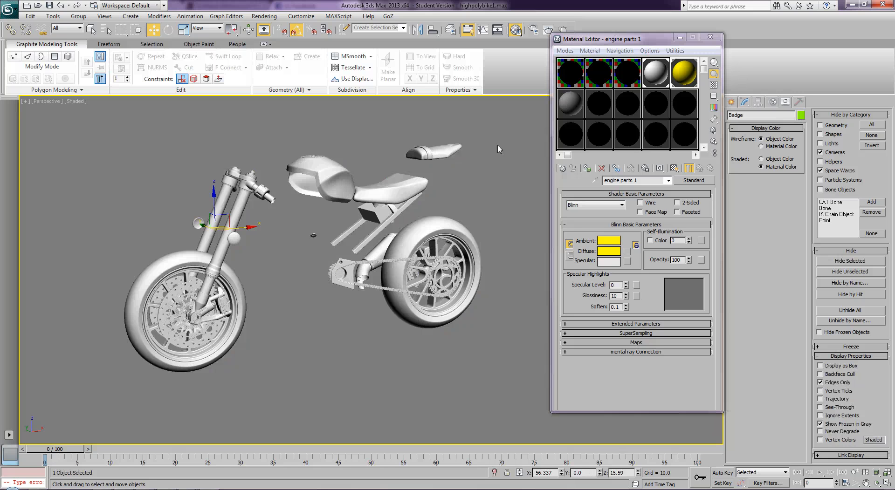
pyautogui.click(600, 104)
pyautogui.click(693, 181)
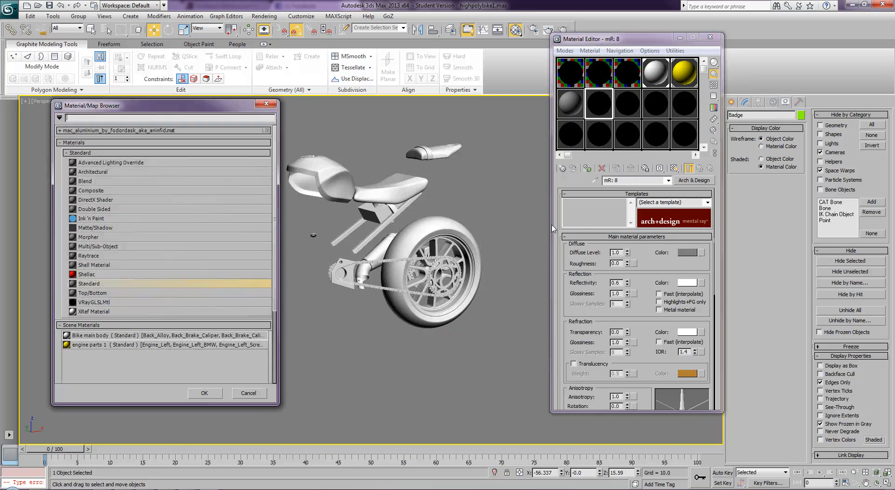
pyautogui.doubleClick(138, 282)
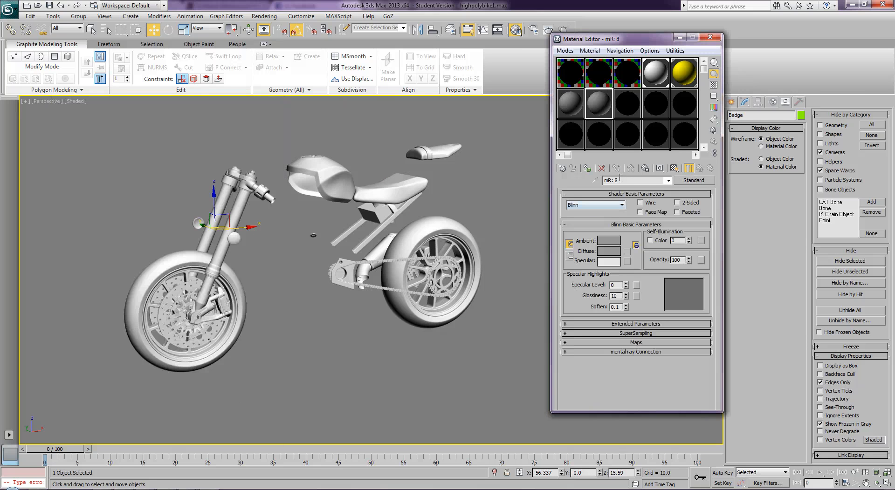
# Set the diffuse colour of the seats material to light blue
pyautogui.click(578, 113)
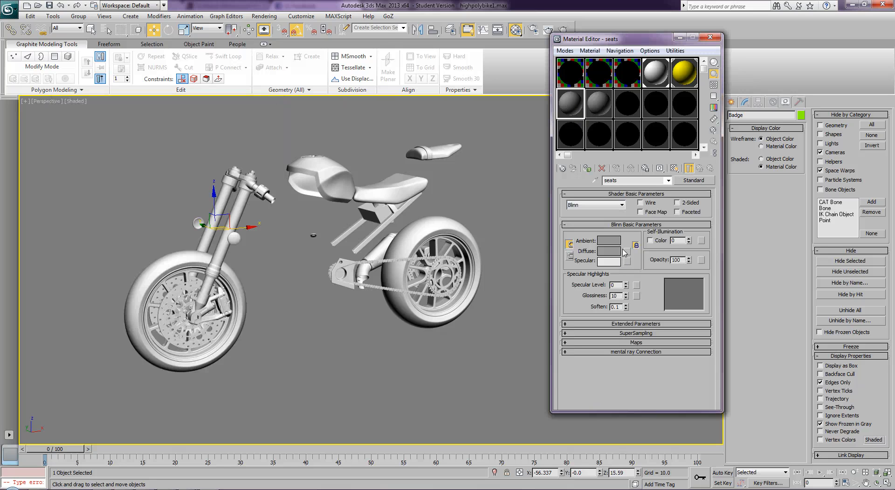
pyautogui.click(615, 253)
pyautogui.moveTo(252, 57); pyautogui.dragTo(236, 57)
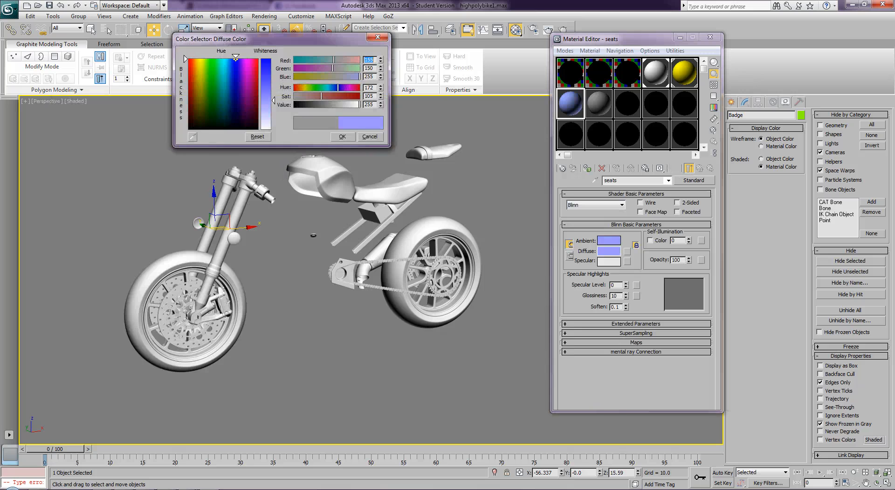
pyautogui.click(339, 137)
# Assign the seats material to the back seat and the front seat
pyautogui.click(433, 153)
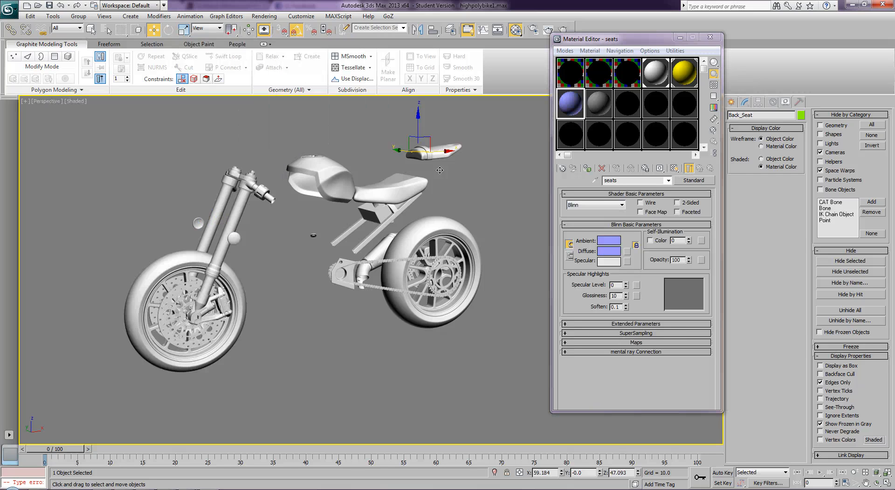
pyautogui.keyDown('ctrl'); pyautogui.click(405, 189); pyautogui.keyUp('ctrl')
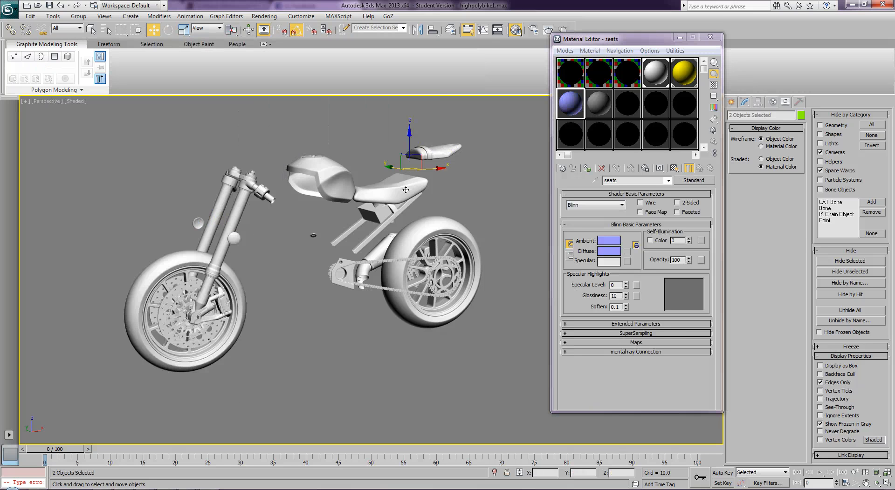
pyautogui.click(586, 170)
pyautogui.click(301, 247)
# Select both blue seats again and hide them
pyautogui.click(441, 155)
pyautogui.keyDown('ctrl'); pyautogui.click(401, 195); pyautogui.keyUp('ctrl')
pyautogui.rightClick(401, 195)
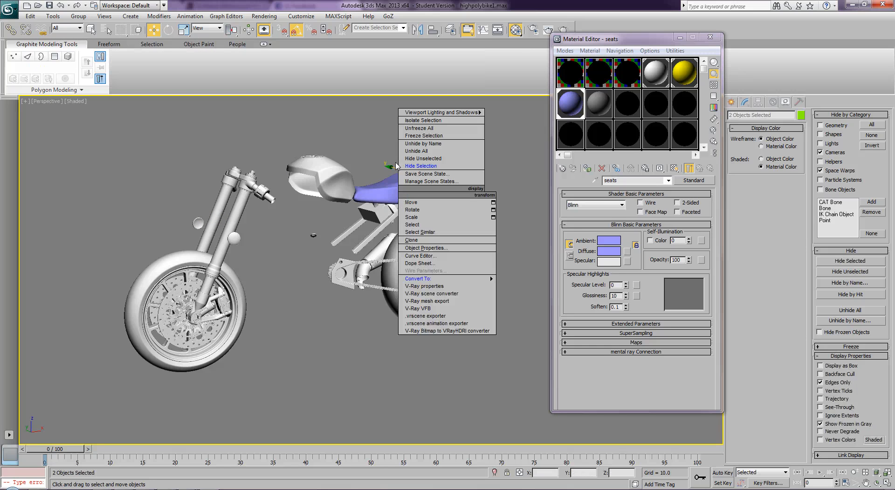
pyautogui.click(459, 163)
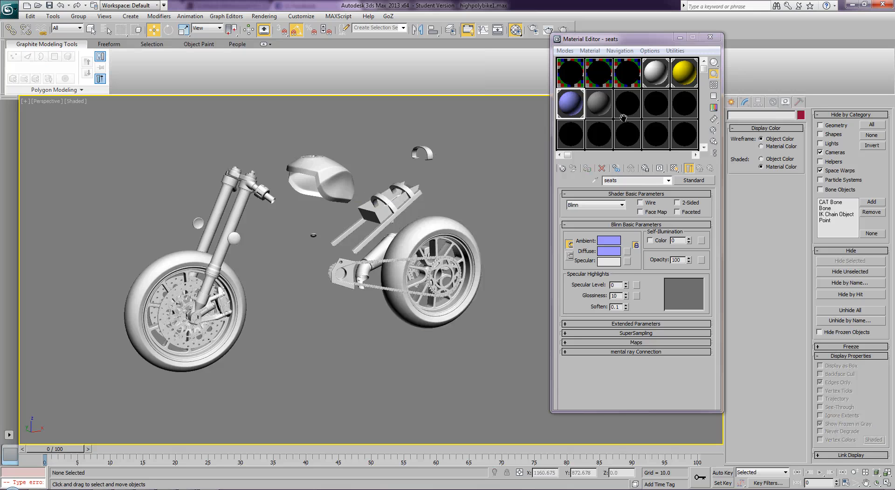
# Name the second material slot in the second row additional detail 1
pyautogui.click(600, 106)
pyautogui.moveTo(628, 180); pyautogui.dragTo(581, 182)
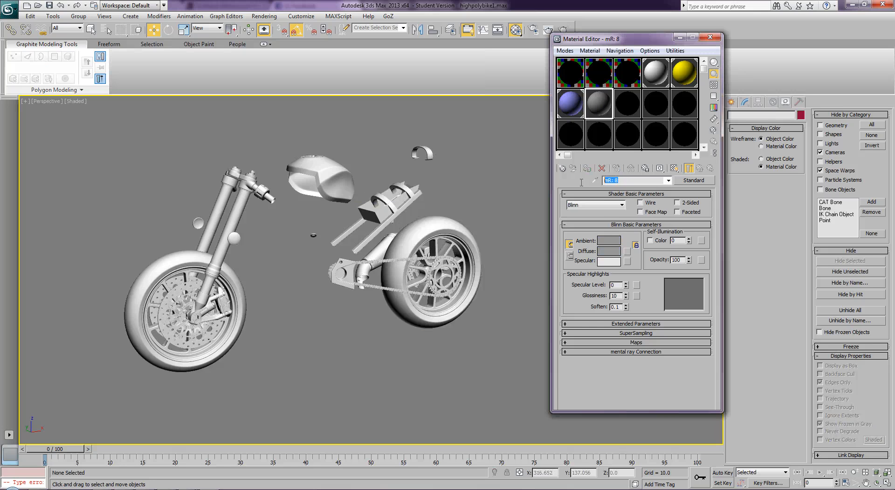
pyautogui.write('additional detail 1')
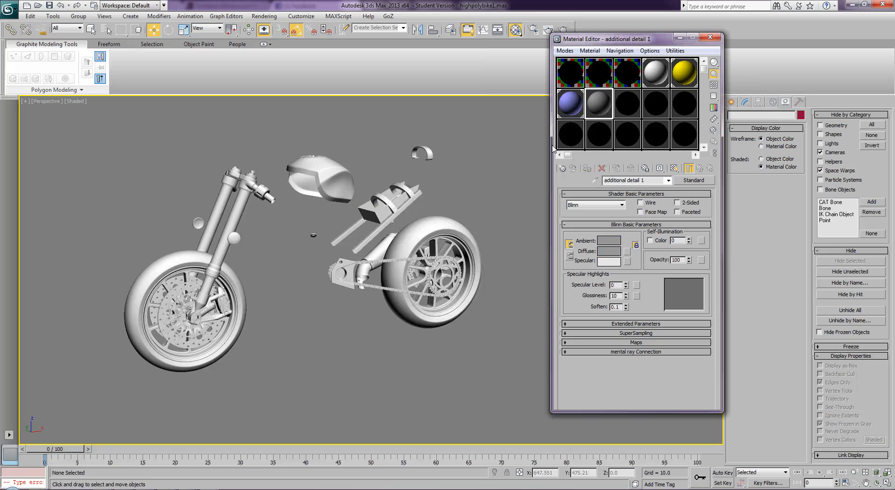
# Assign additional detail 1 to the under-seat parts, back seat bracket, small part below the tank, round badges and front fork
pyautogui.moveTo(382, 178); pyautogui.dragTo(414, 211)
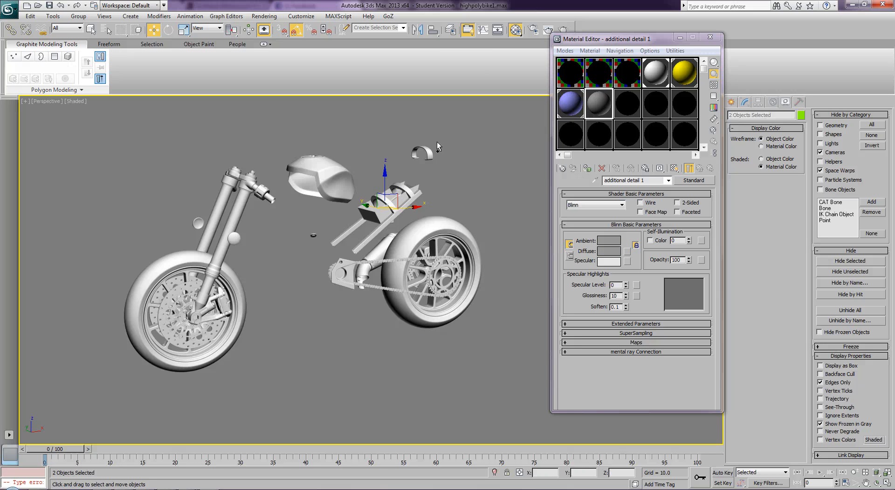
pyautogui.keyDown('ctrl'); pyautogui.click(416, 158); pyautogui.keyUp('ctrl')
pyautogui.keyDown('ctrl'); pyautogui.click(313, 235); pyautogui.keyUp('ctrl')
pyautogui.keyDown('ctrl'); pyautogui.click(200, 228); pyautogui.keyUp('ctrl')
pyautogui.keyDown('ctrl'); pyautogui.click(223, 213); pyautogui.keyUp('ctrl')
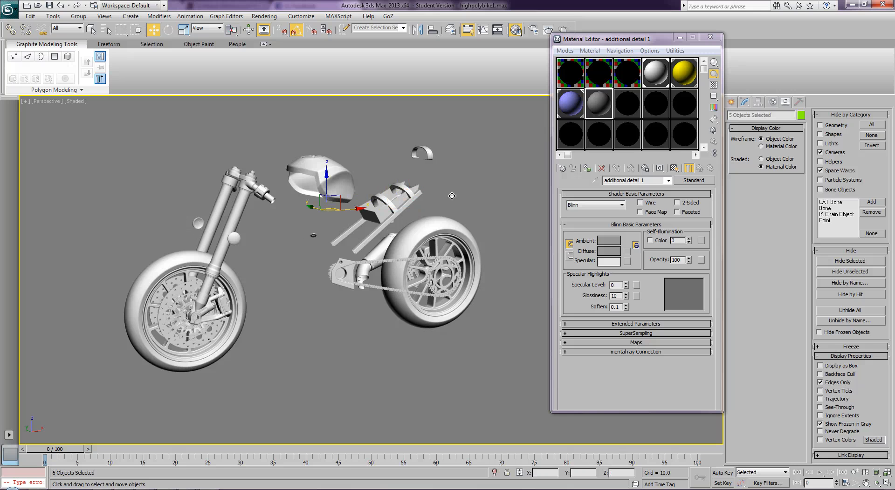
pyautogui.click(587, 169)
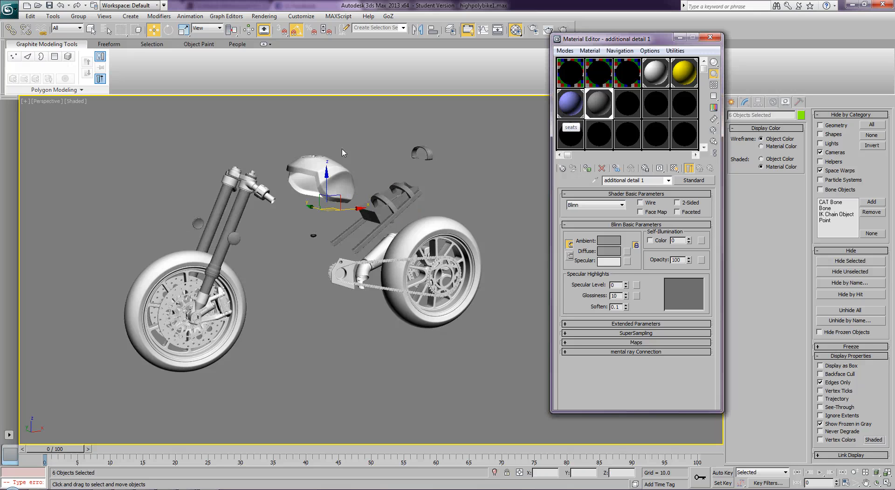
# Assign additional detail 1 to the handlebar clamp plate joining the tops of the two fork tubes
pyautogui.click(877, 483)
pyautogui.moveTo(337, 266); pyautogui.dragTo(393, 302)
pyautogui.press('w')
pyautogui.click(375, 264)
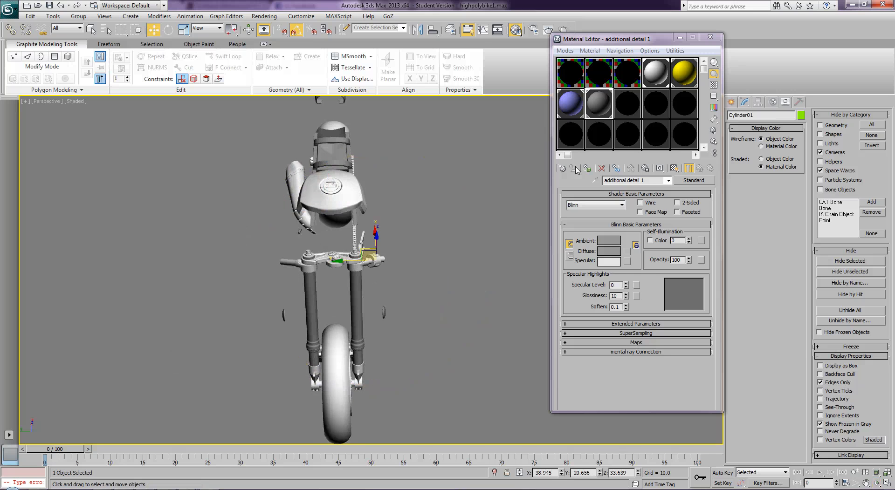
pyautogui.click(495, 155)
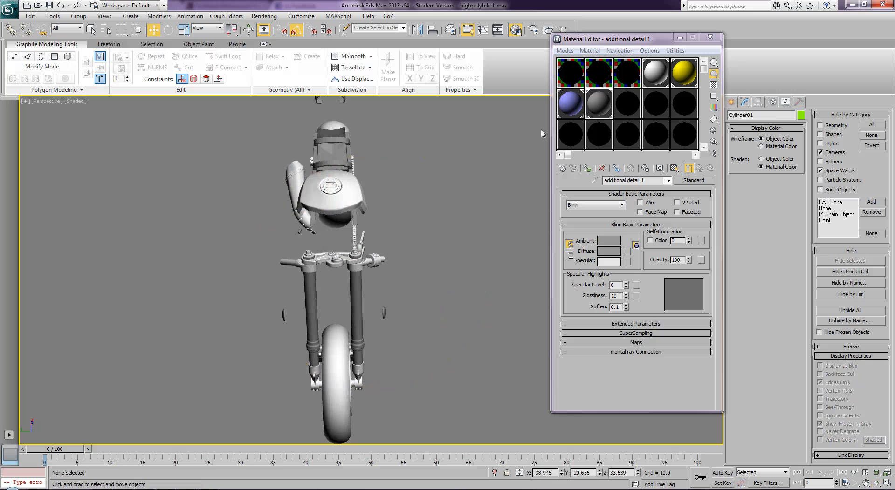
pyautogui.click(600, 101)
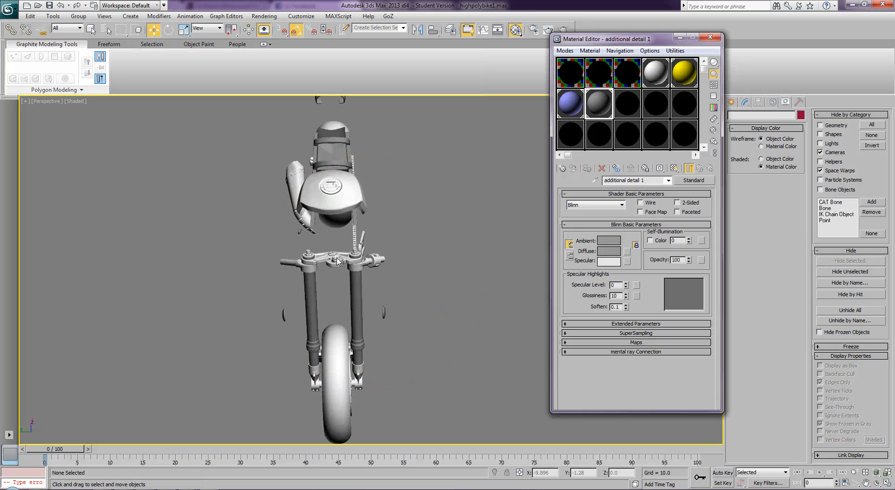
pyautogui.moveTo(336, 257); pyautogui.dragTo(336, 258)
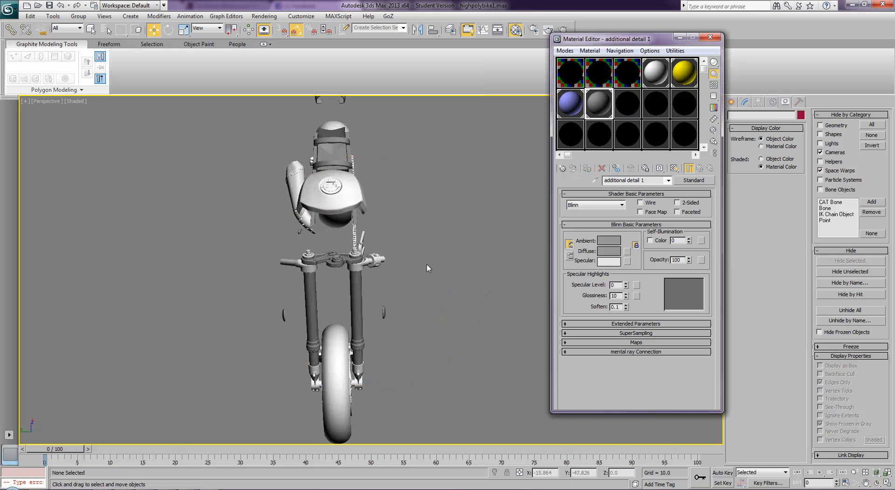
# Assign additional detail 1 to the exhaust strap and the exhaust's connecting pipe beside the rear wheel
pyautogui.click(876, 484)
pyautogui.moveTo(399, 286); pyautogui.dragTo(528, 266)
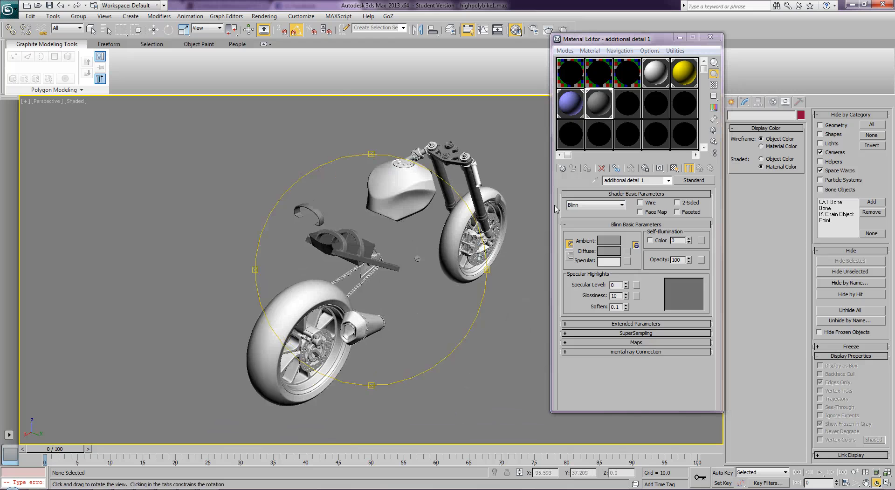
pyautogui.click(664, 75)
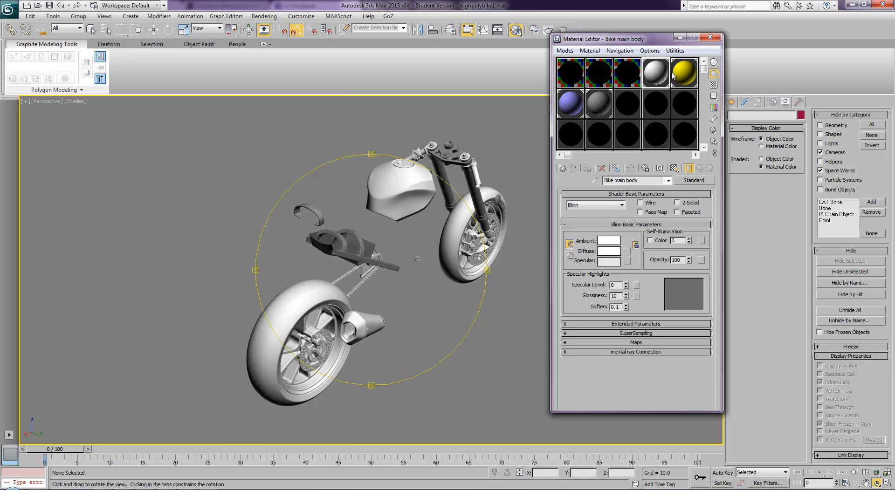
pyautogui.click(686, 76)
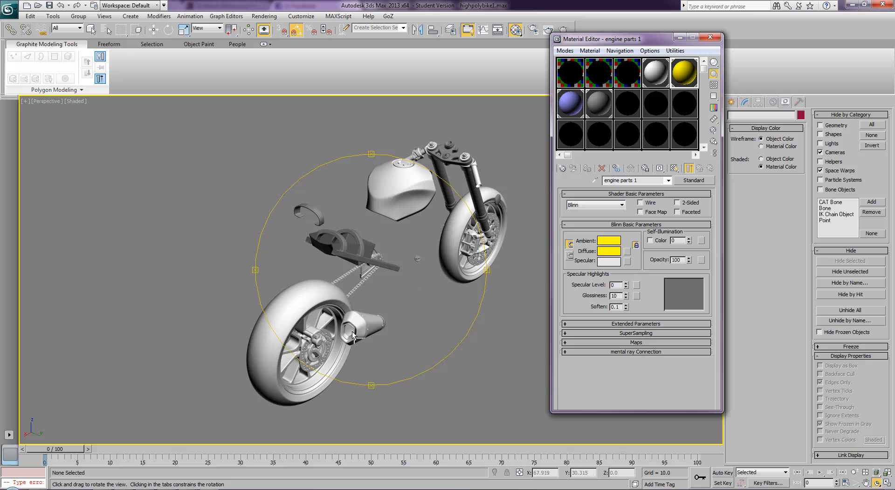
pyautogui.moveTo(681, 70); pyautogui.dragTo(673, 78)
pyautogui.moveTo(449, 318); pyautogui.dragTo(402, 304)
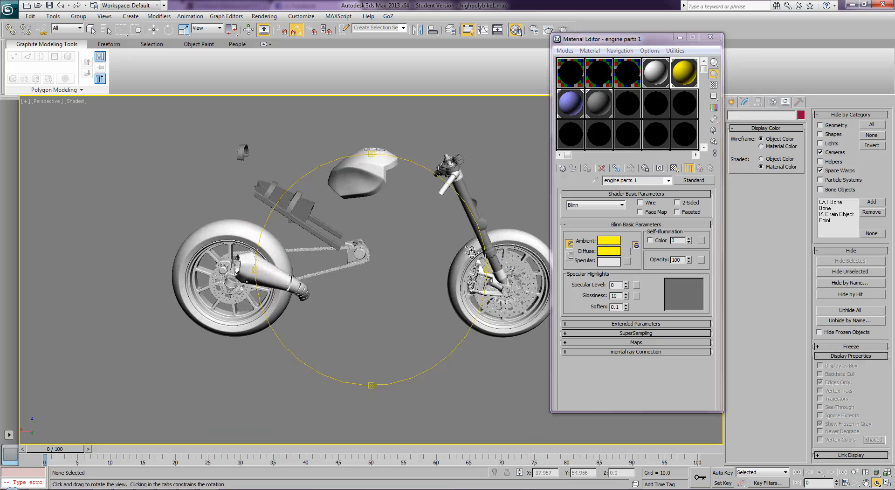
pyautogui.click(594, 106)
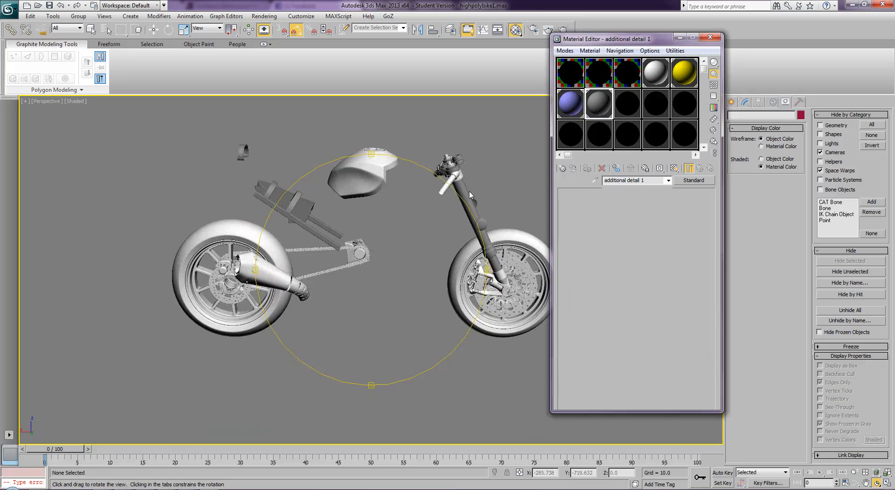
pyautogui.rightClick(248, 357)
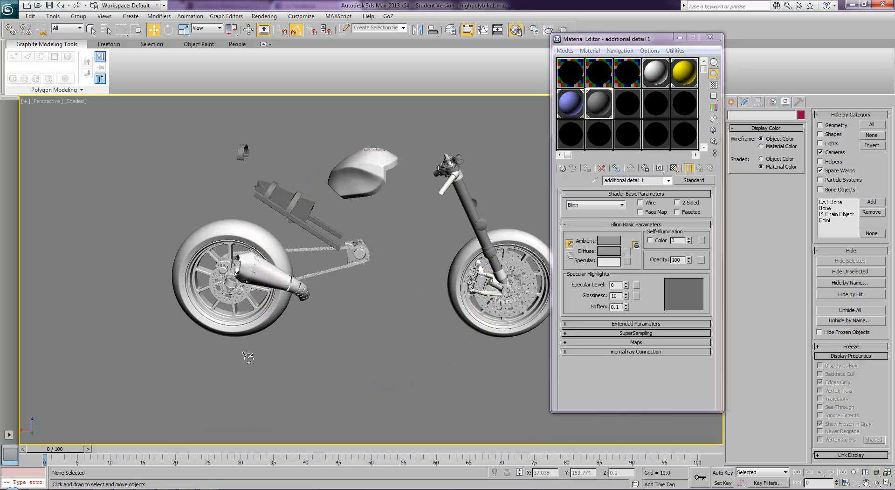
pyautogui.click(253, 271)
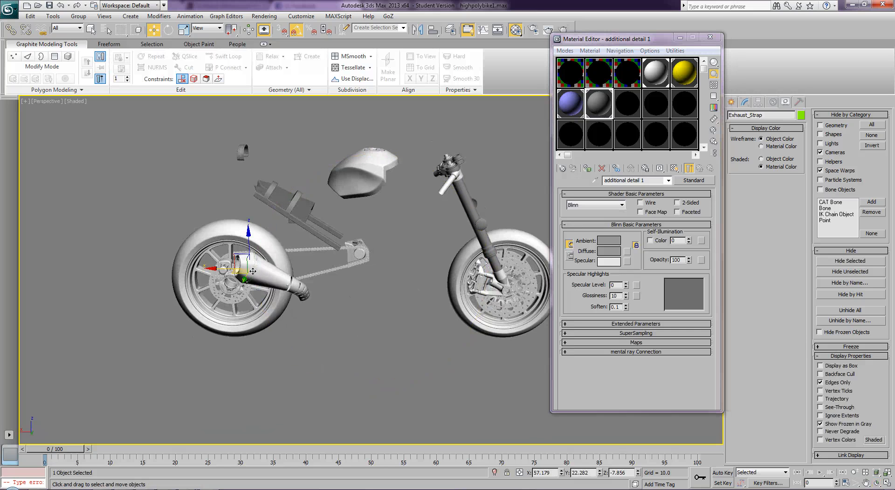
pyautogui.press('F4')
pyautogui.press('F4')
pyautogui.keyDown('ctrl'); pyautogui.click(298, 293); pyautogui.keyUp('ctrl')
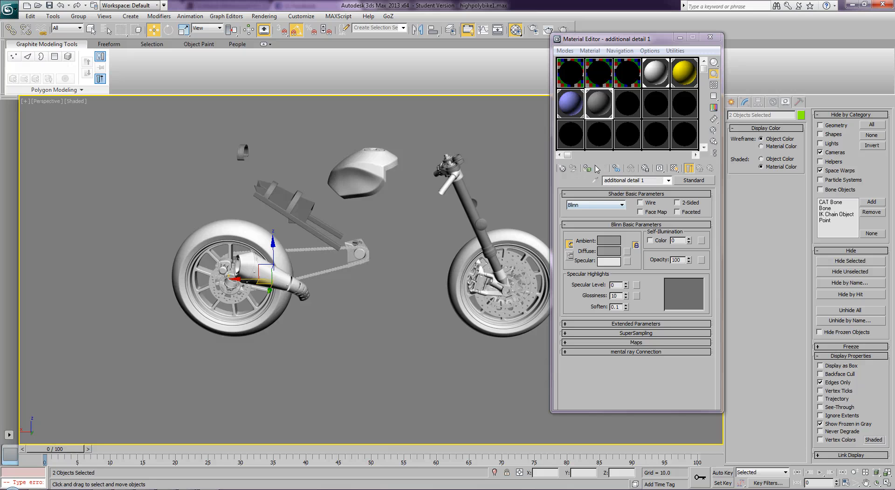
pyautogui.click(298, 343)
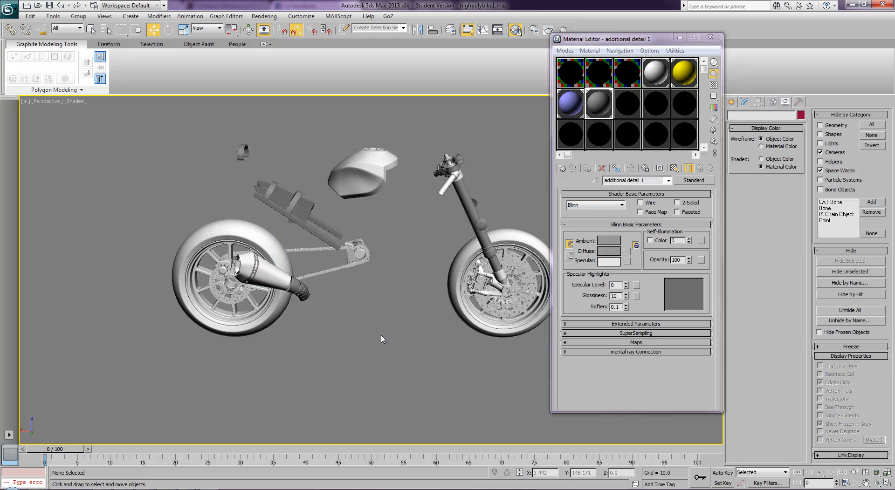
# Make the third material slot in the second row a Standard material and name it shinier metal
pyautogui.click(623, 107)
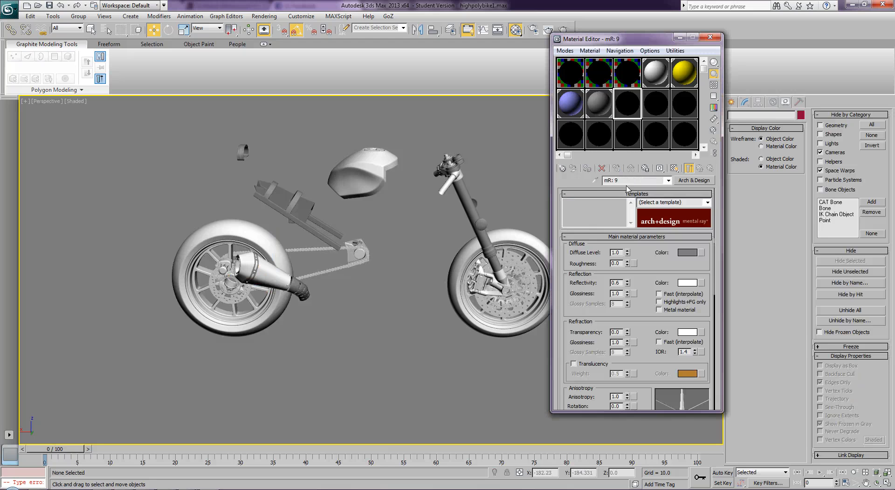
pyautogui.click(707, 180)
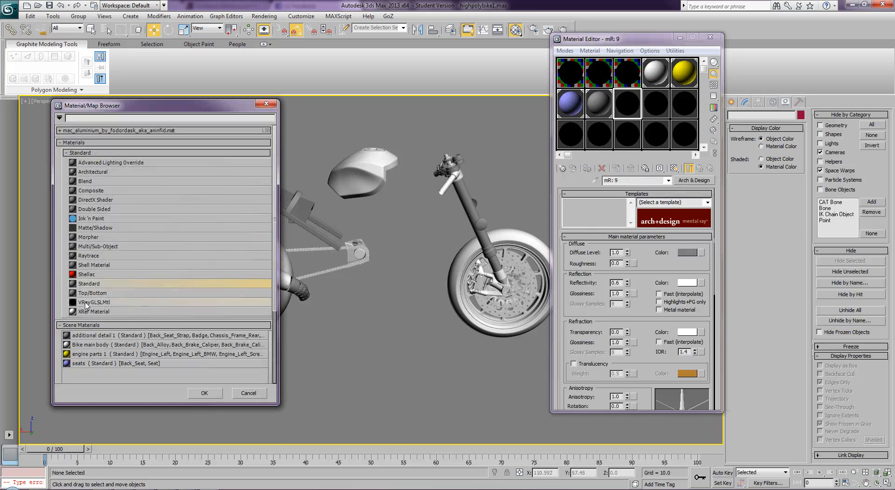
pyautogui.doubleClick(82, 285)
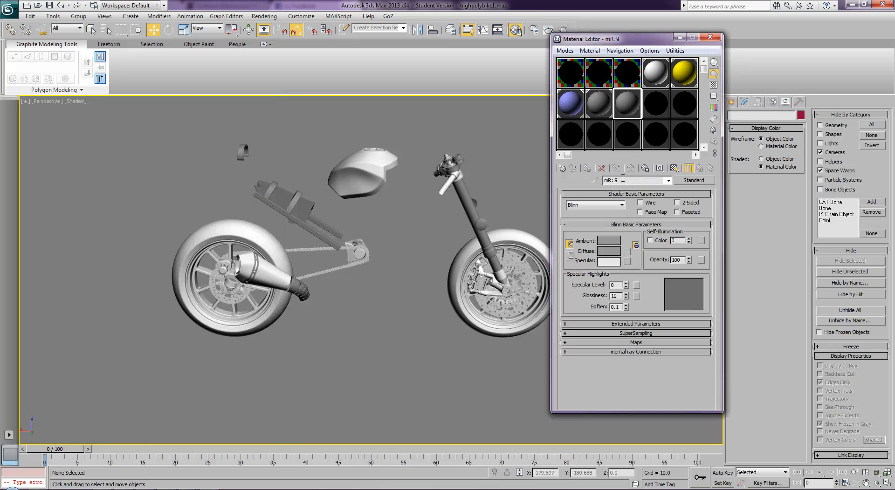
pyautogui.write('sni')
pyautogui.press('BackSpace')
pyautogui.press('BackSpace')
pyautogui.write('hinier metal')
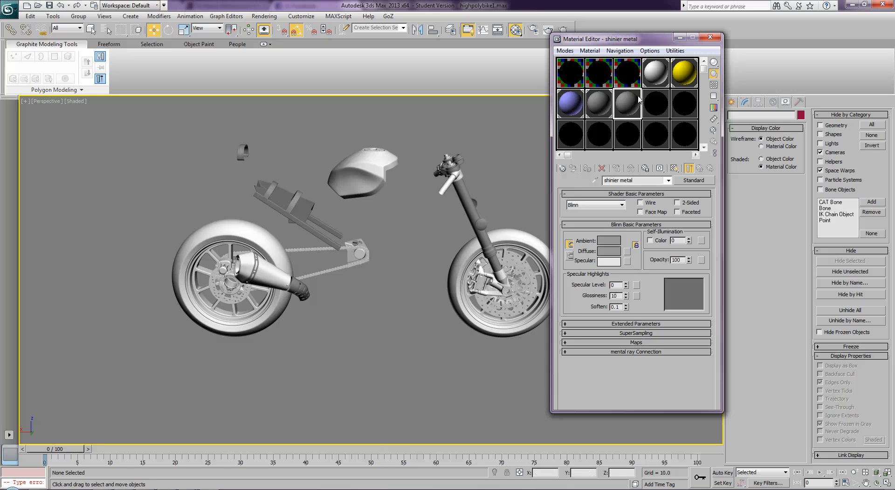
# Set the shinier metal diffuse colour to dark grey and assign the material to the front and rear brake discs
pyautogui.doubleClick(630, 109)
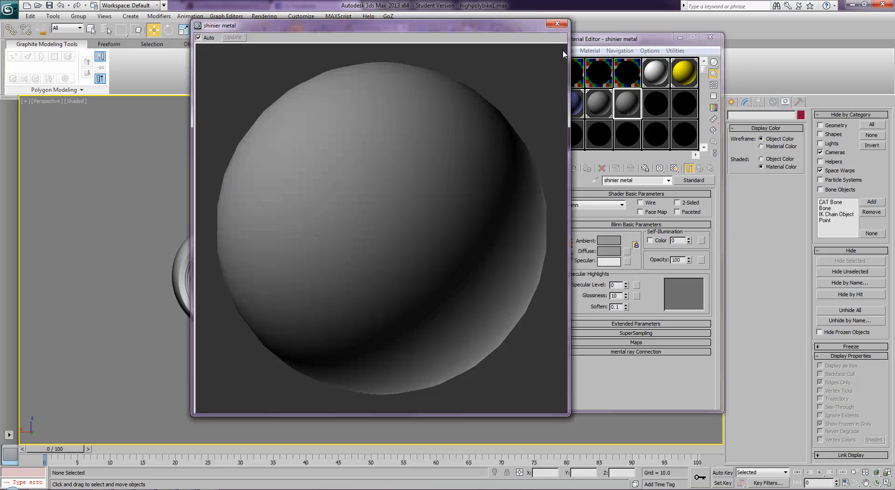
pyautogui.click(561, 19)
pyautogui.click(603, 247)
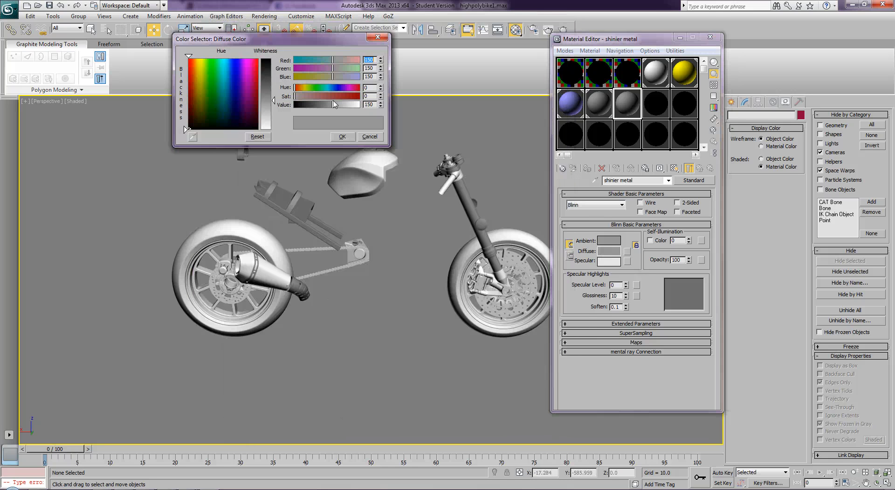
pyautogui.moveTo(264, 78); pyautogui.dragTo(264, 74)
pyautogui.click(342, 136)
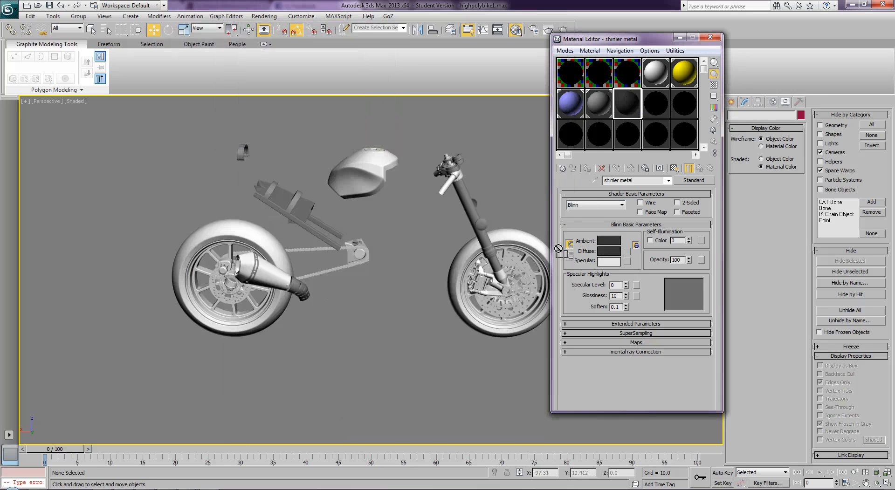
pyautogui.moveTo(627, 104); pyautogui.dragTo(513, 262)
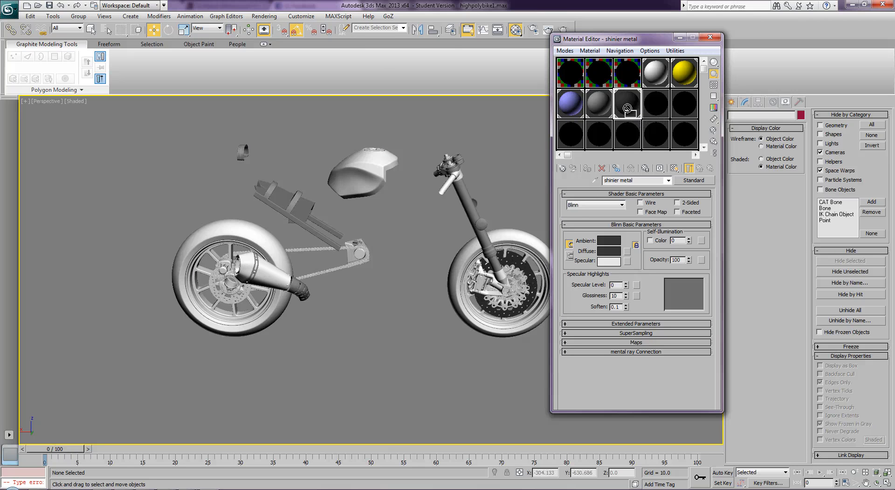
pyautogui.moveTo(619, 110); pyautogui.dragTo(227, 300)
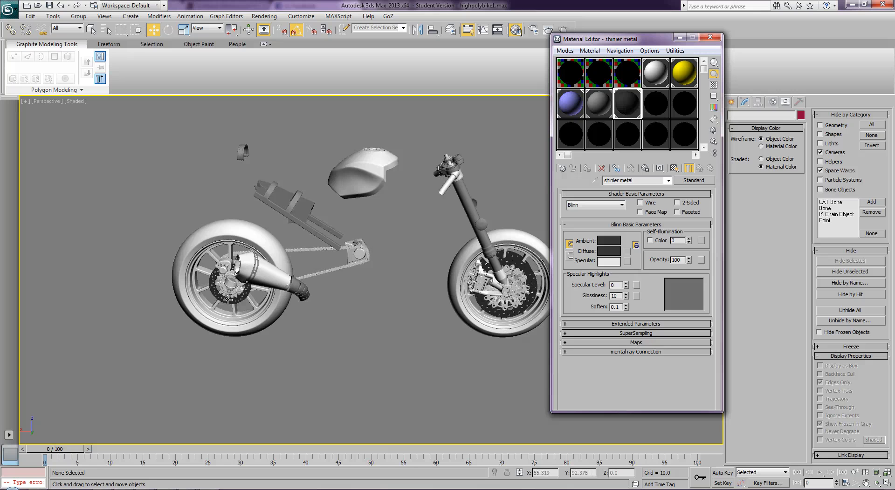
# Assign engine parts 1 to the inner carrier of the front brake disc and save the scene
pyautogui.click(605, 109)
pyautogui.click(579, 110)
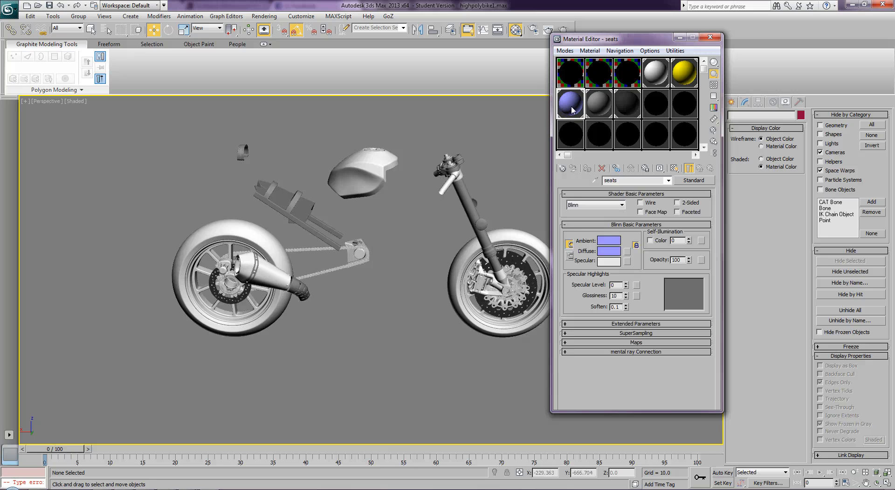
pyautogui.click(677, 77)
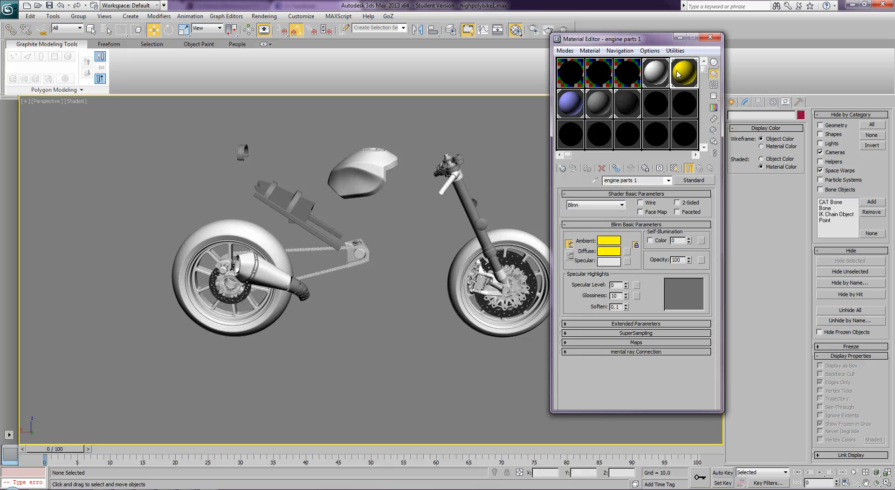
pyautogui.moveTo(689, 68); pyautogui.dragTo(515, 305)
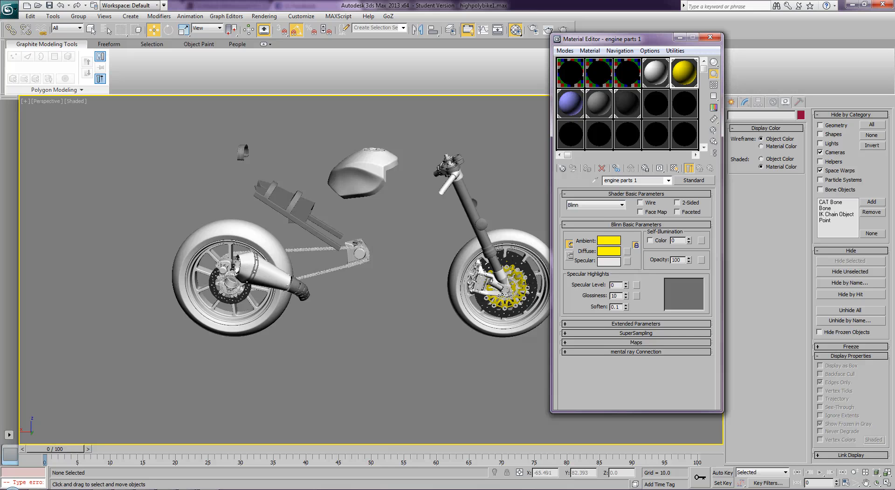
pyautogui.click(865, 483)
pyautogui.moveTo(528, 290); pyautogui.dragTo(356, 241)
pyautogui.scroll(6, 355, 240)
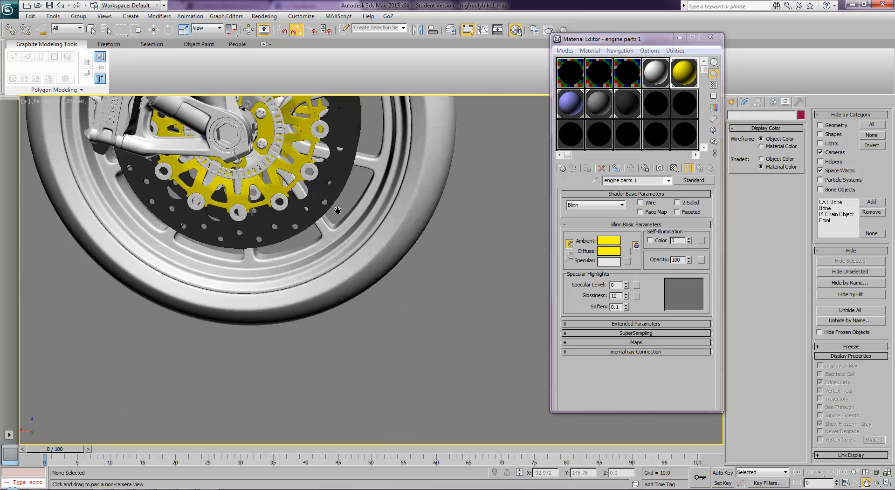
pyautogui.moveTo(317, 174); pyautogui.dragTo(402, 242)
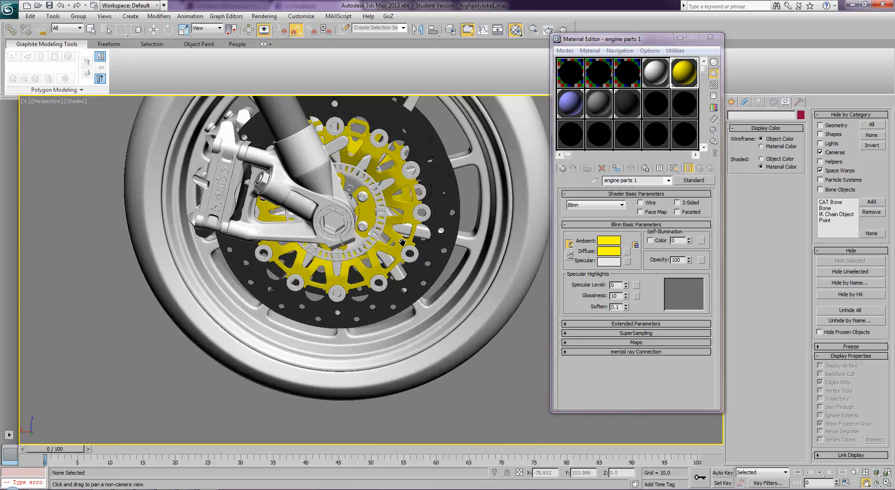
pyautogui.hotkey('ctrl', 's')
# Assign shinier metal to the front disc carrier's rivets, the slotted ring around the hub and the hub bolts
pyautogui.rightClick(625, 101)
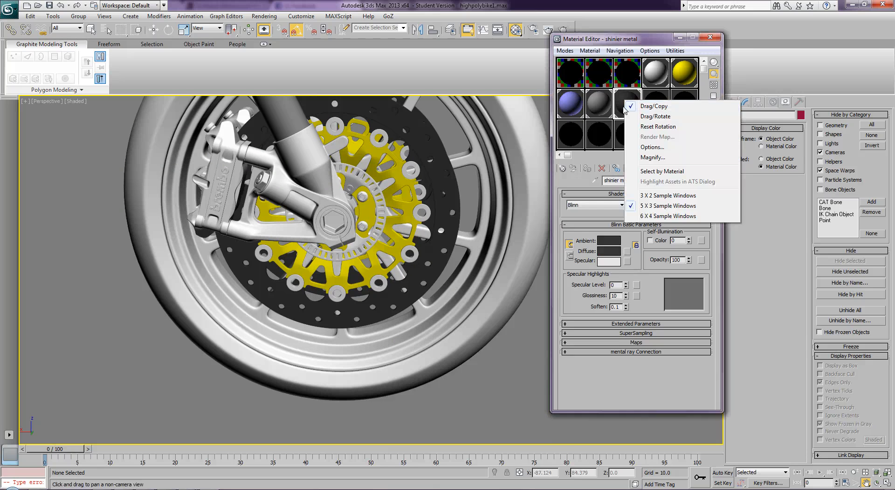
pyautogui.click(625, 102)
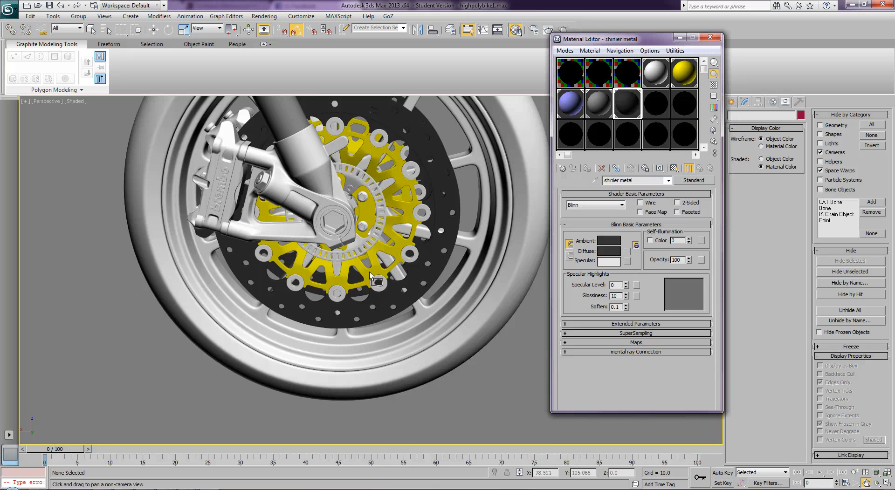
pyautogui.moveTo(407, 256); pyautogui.dragTo(407, 256)
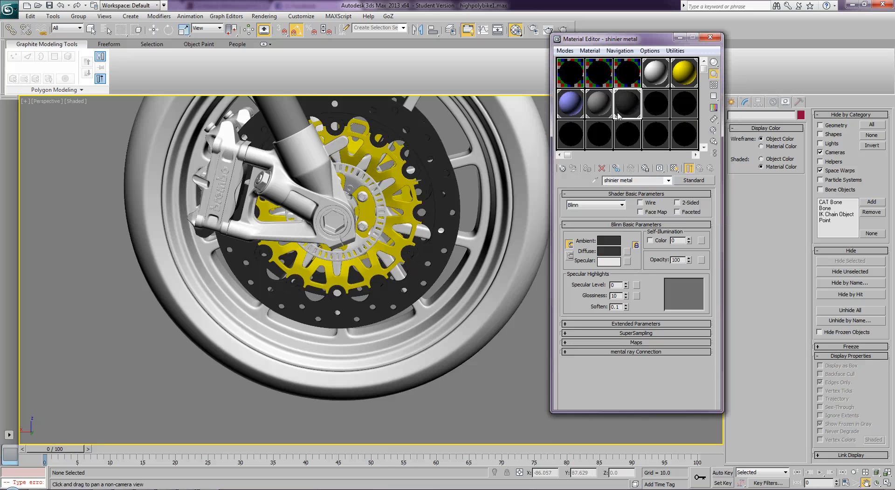
pyautogui.moveTo(624, 111); pyautogui.dragTo(381, 222)
pyautogui.moveTo(627, 99); pyautogui.dragTo(363, 227)
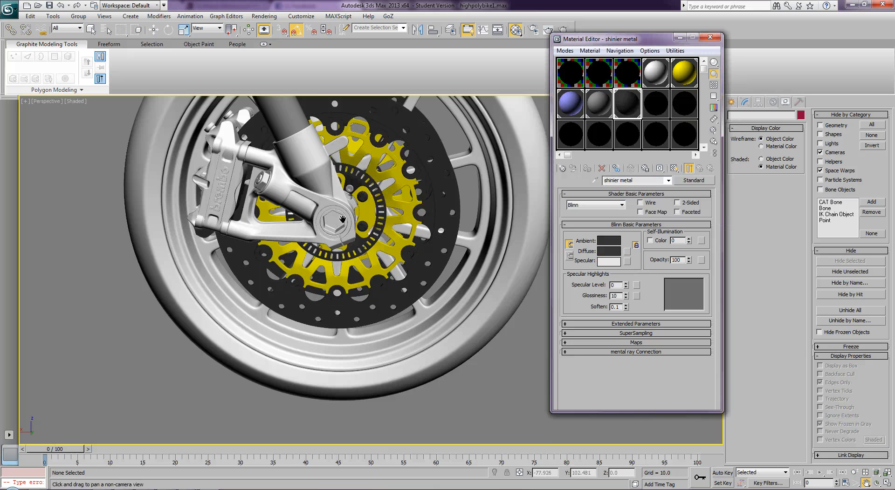
# Create a Standard material named hard metal details in the second row's fourth slot and assign it to the front brake caliper
pyautogui.click(656, 103)
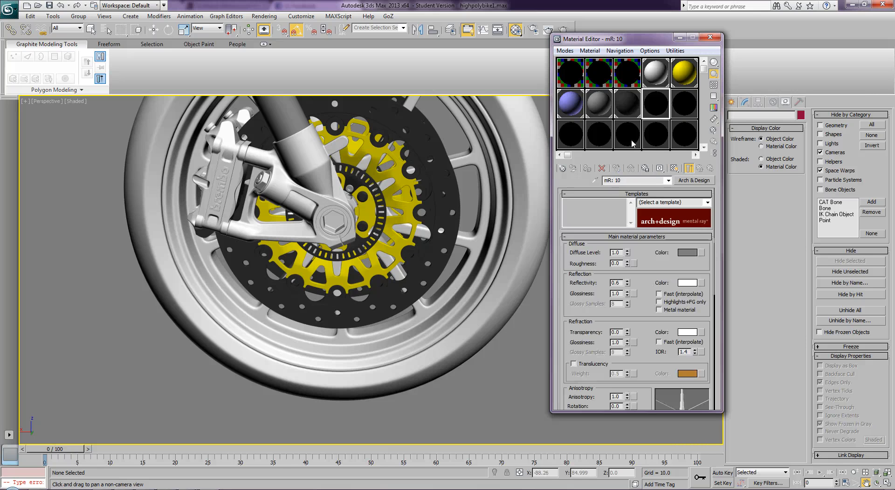
pyautogui.click(634, 179)
pyautogui.write('hard metal details')
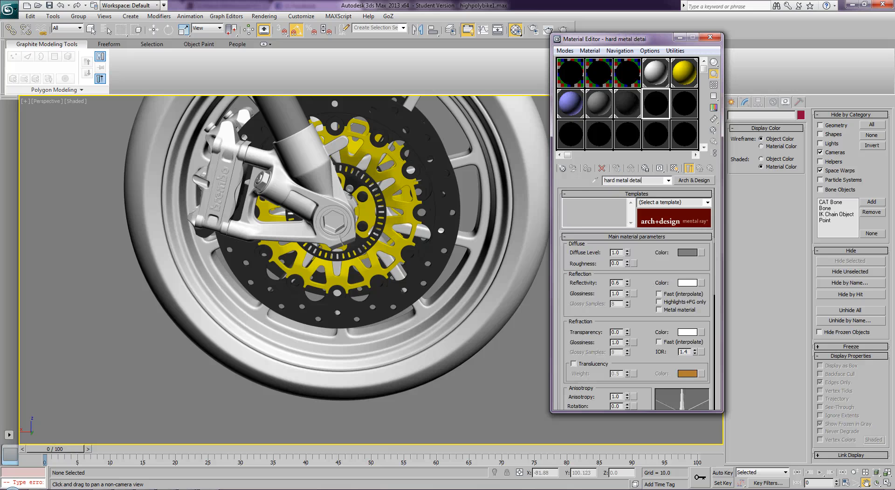
pyautogui.click(690, 182)
pyautogui.doubleClick(98, 282)
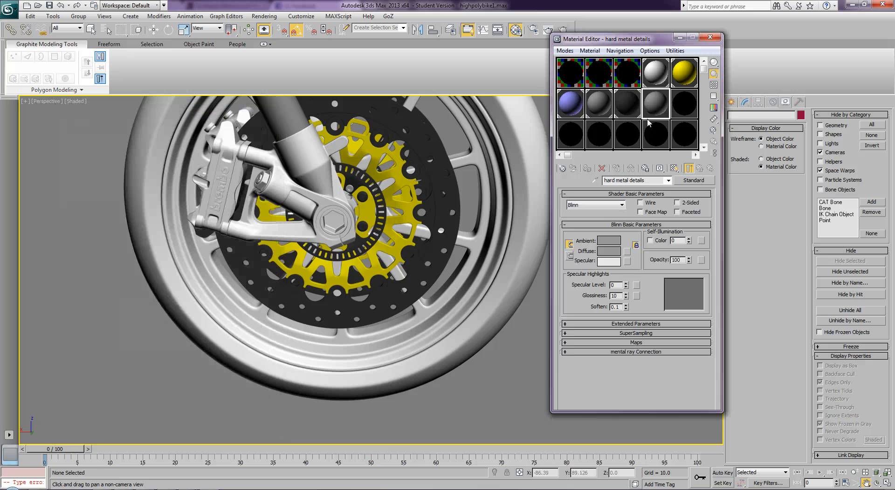
pyautogui.moveTo(627, 117); pyautogui.dragTo(222, 202)
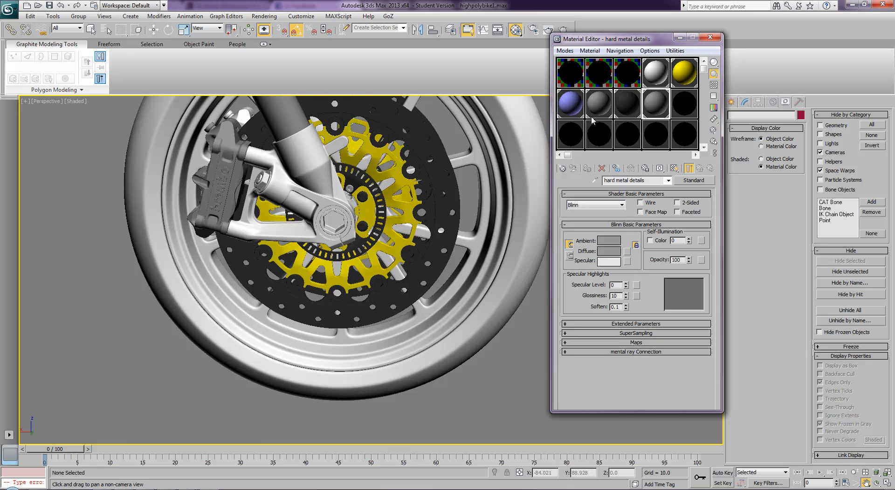
# Assign hard metal details to the front fork's lower bracket and engine parts 1 to the axle nut
pyautogui.moveTo(655, 105); pyautogui.dragTo(284, 192)
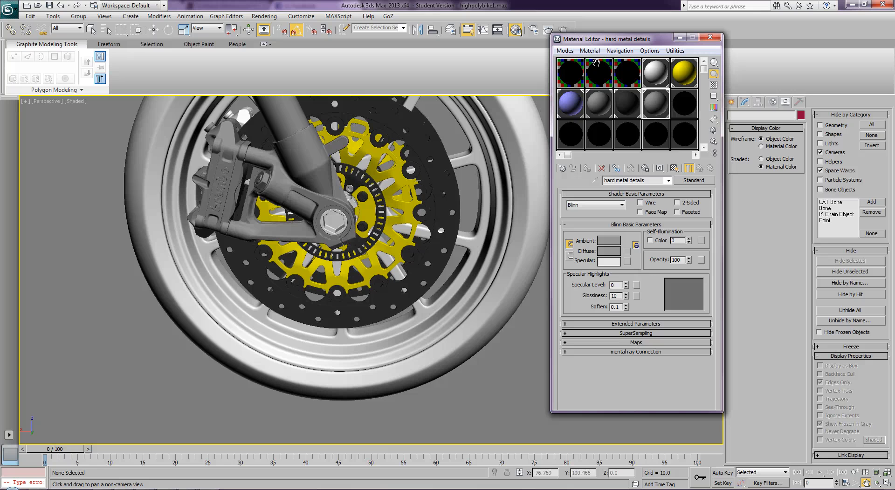
pyautogui.moveTo(686, 70); pyautogui.dragTo(335, 225)
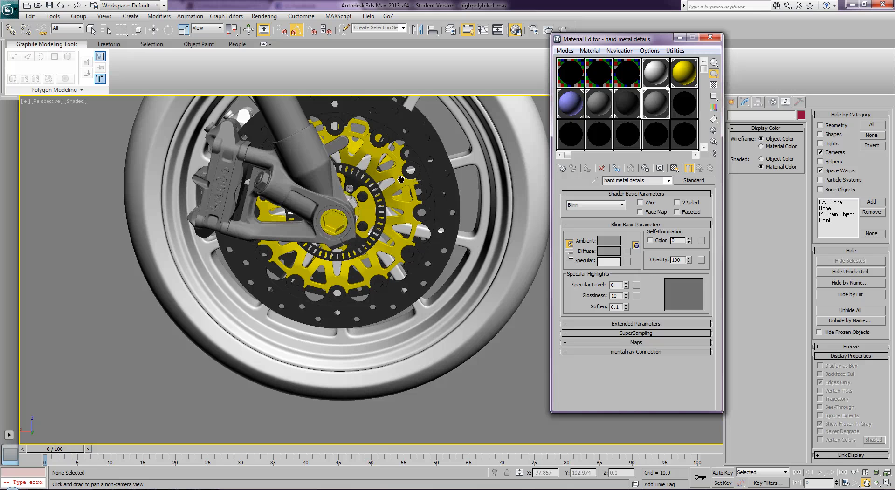
# Assign additional detail 1 to the part inside the front hub and hard metal details to the front caliper's upper bolt
pyautogui.click(569, 111)
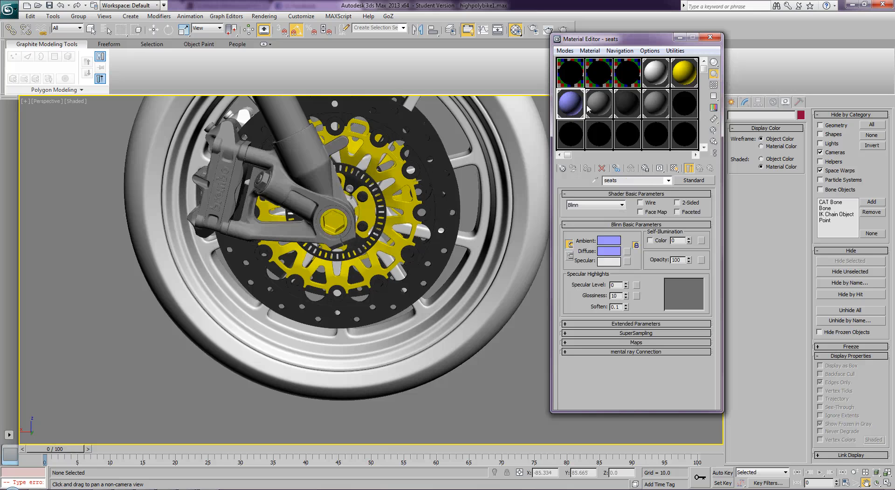
pyautogui.click(602, 107)
pyautogui.moveTo(605, 104); pyautogui.dragTo(353, 206)
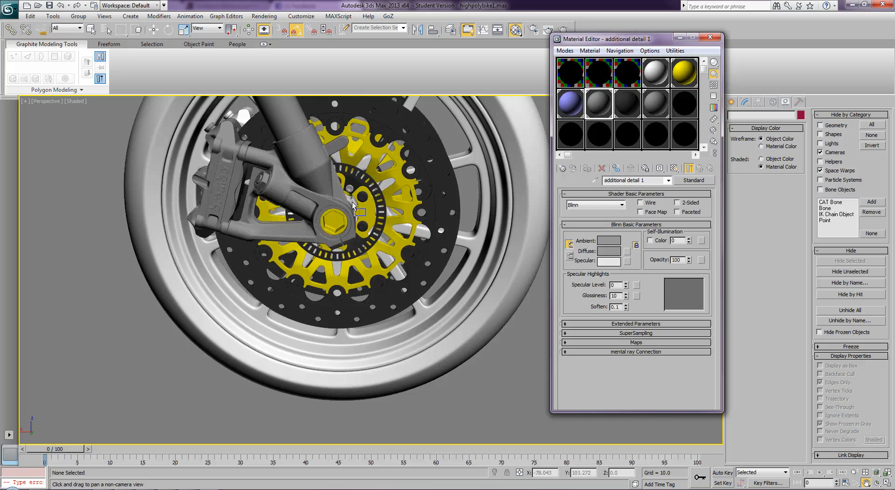
pyautogui.moveTo(608, 103); pyautogui.dragTo(351, 194)
pyautogui.moveTo(661, 106); pyautogui.dragTo(241, 118)
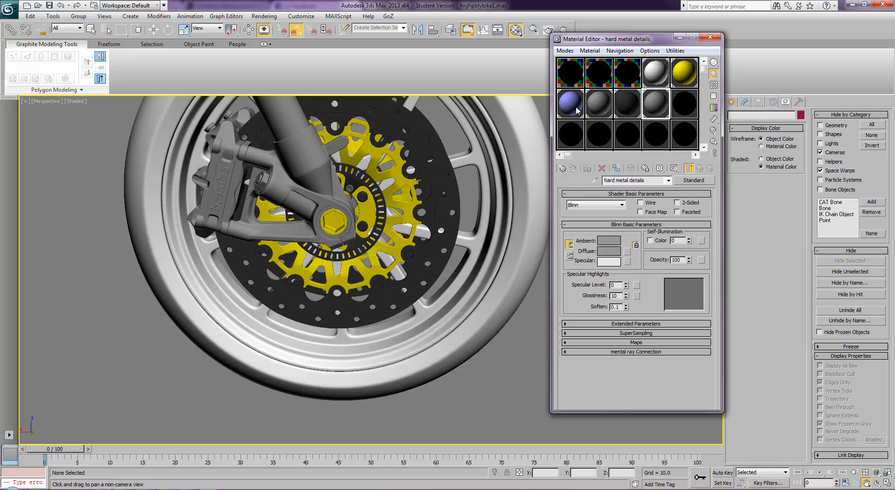
# Set the hard metal details diffuse colour to a dusty pink with red 209, green 150 and blue 150
pyautogui.click(609, 251)
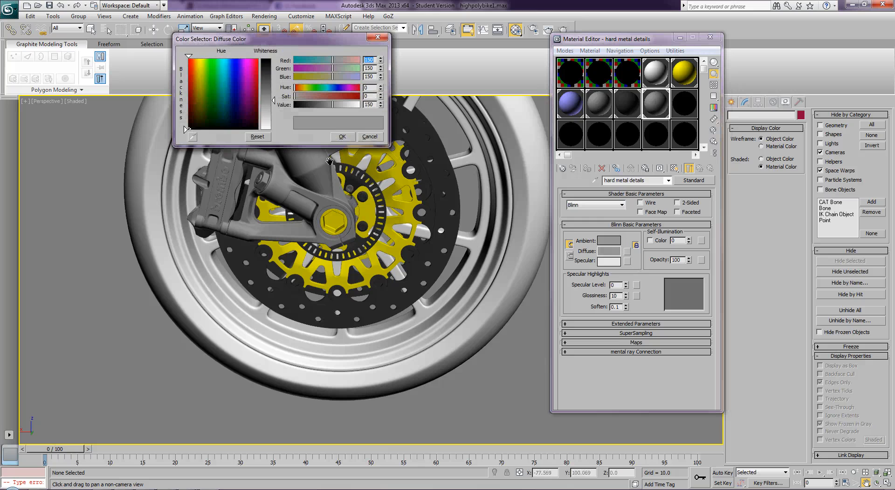
pyautogui.moveTo(202, 93); pyautogui.dragTo(189, 94)
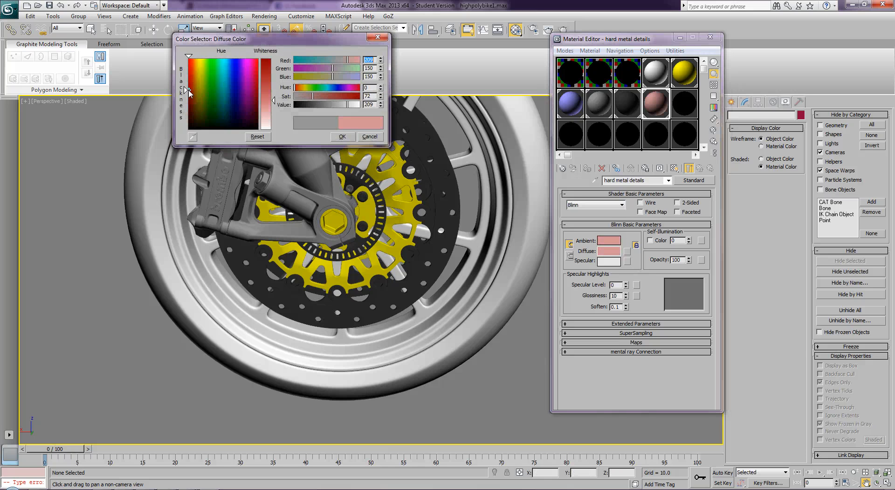
pyautogui.click(342, 137)
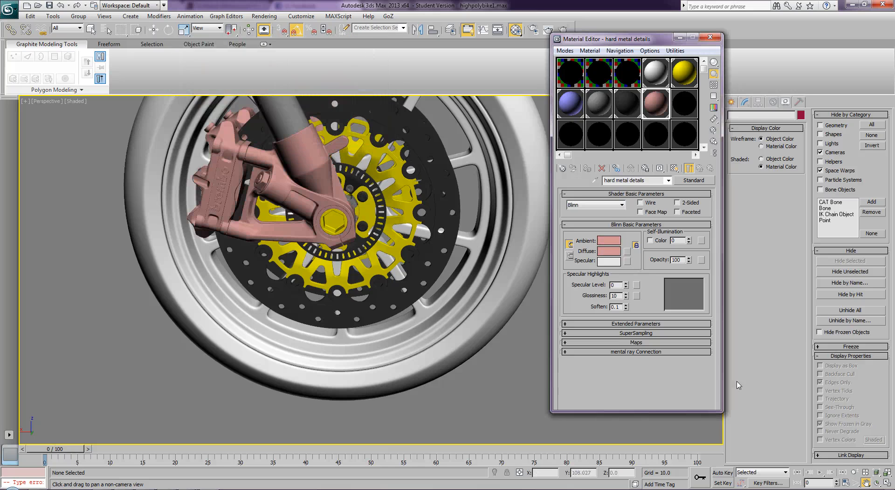
# Assign shinier metal to the front axle sleeve between the hub and the fork bracket
pyautogui.click(876, 484)
pyautogui.moveTo(495, 244); pyautogui.dragTo(381, 235)
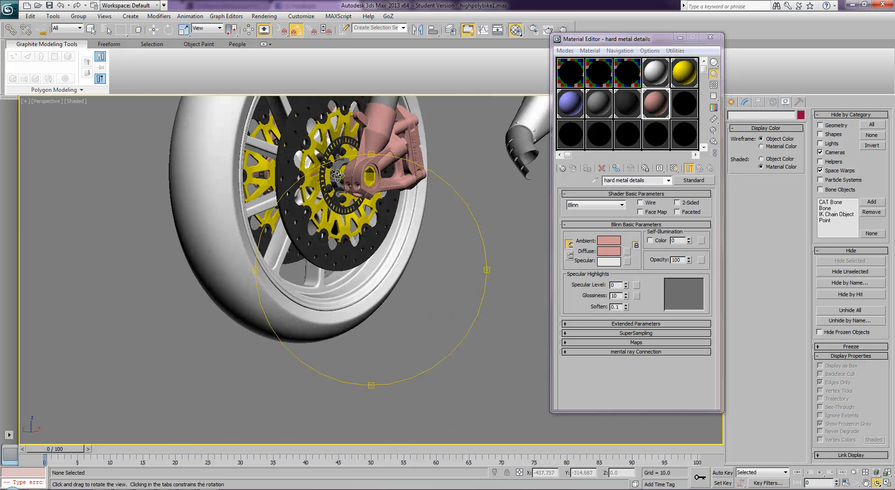
pyautogui.click(627, 105)
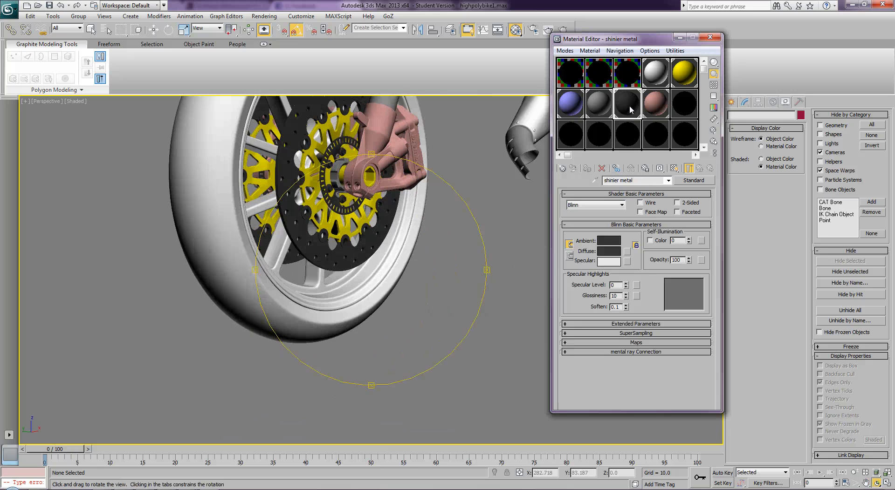
pyautogui.moveTo(632, 108); pyautogui.dragTo(338, 172)
# Create a Standard material named tyres in the second row's fifth slot
pyautogui.moveTo(482, 224); pyautogui.dragTo(470, 207)
pyautogui.moveTo(424, 245); pyautogui.dragTo(402, 246)
pyautogui.scroll(-5, 403, 246)
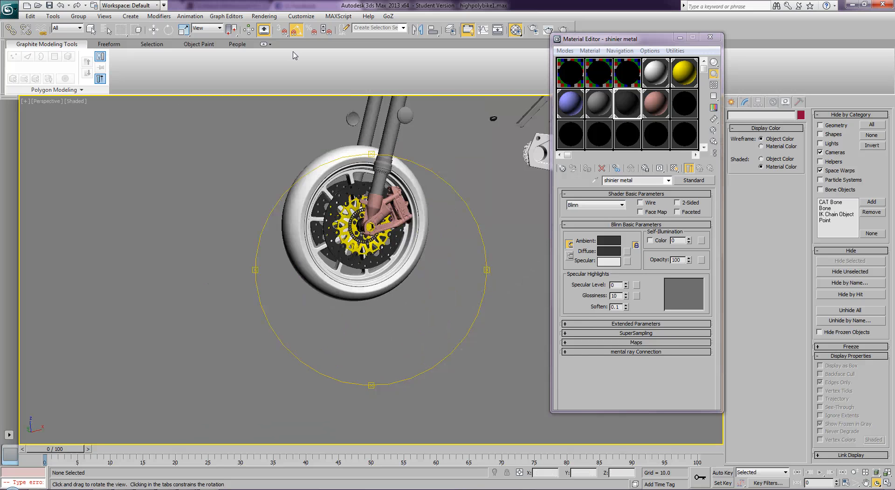
pyautogui.click(865, 483)
pyautogui.moveTo(520, 242); pyautogui.dragTo(253, 368)
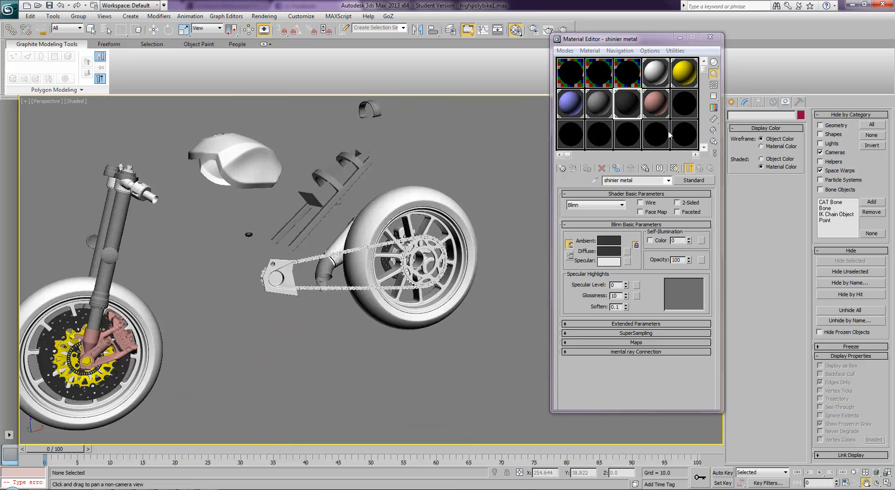
pyautogui.click(689, 107)
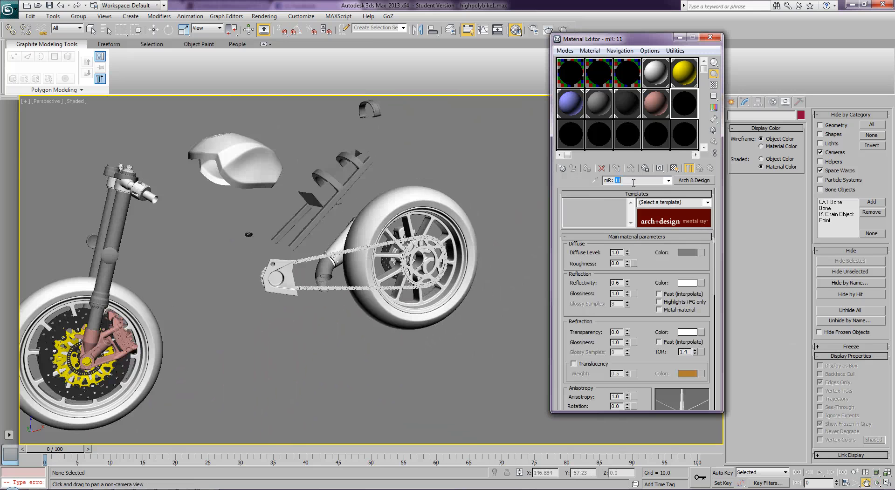
pyautogui.write('tyres')
pyautogui.click(680, 183)
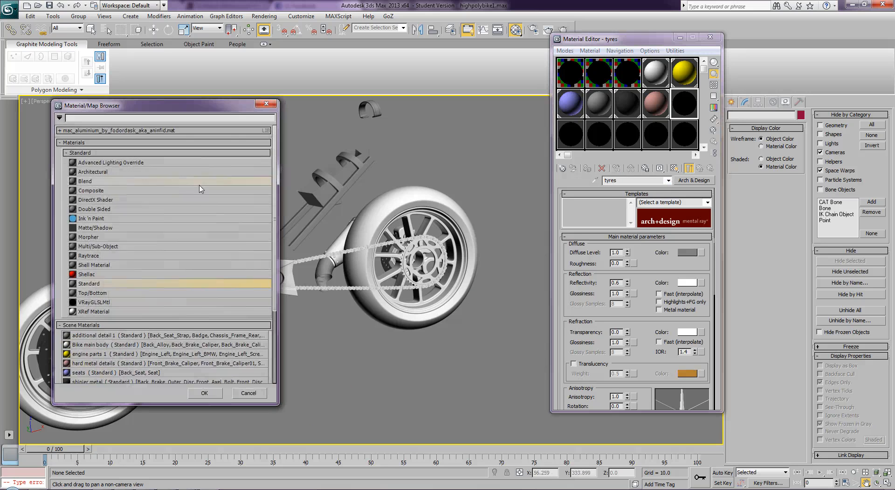
pyautogui.doubleClick(100, 283)
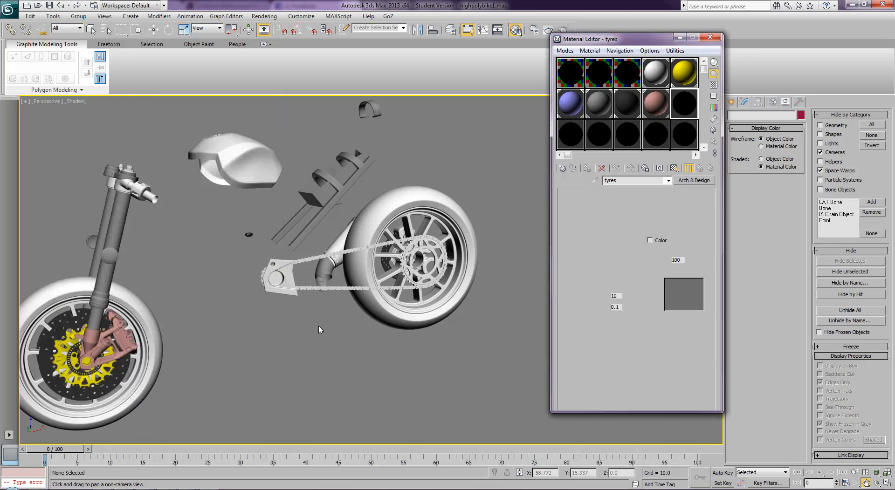
# Assign the tyres material to the rear and front tyres
pyautogui.click(385, 312)
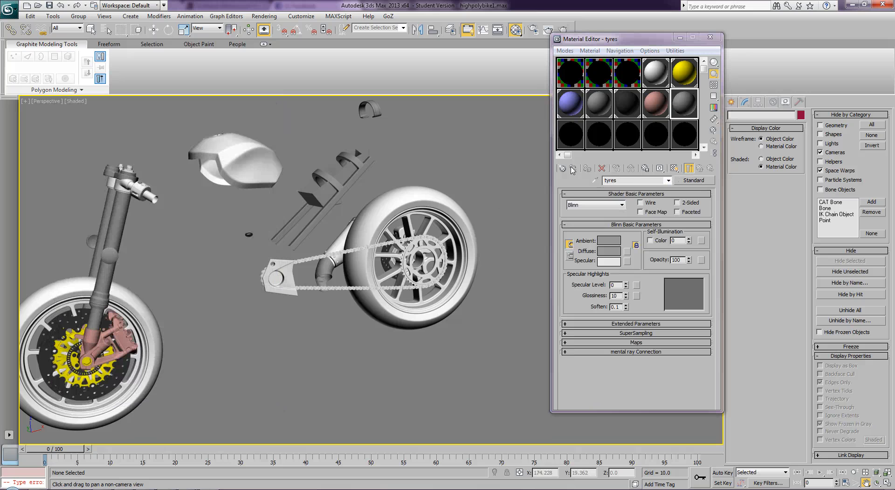
pyautogui.click(591, 171)
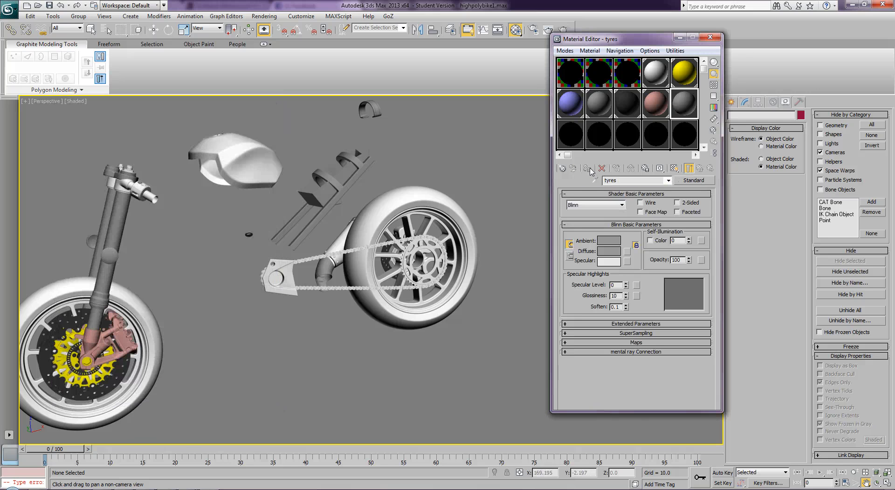
pyautogui.click(471, 150)
pyautogui.moveTo(686, 104); pyautogui.dragTo(151, 330)
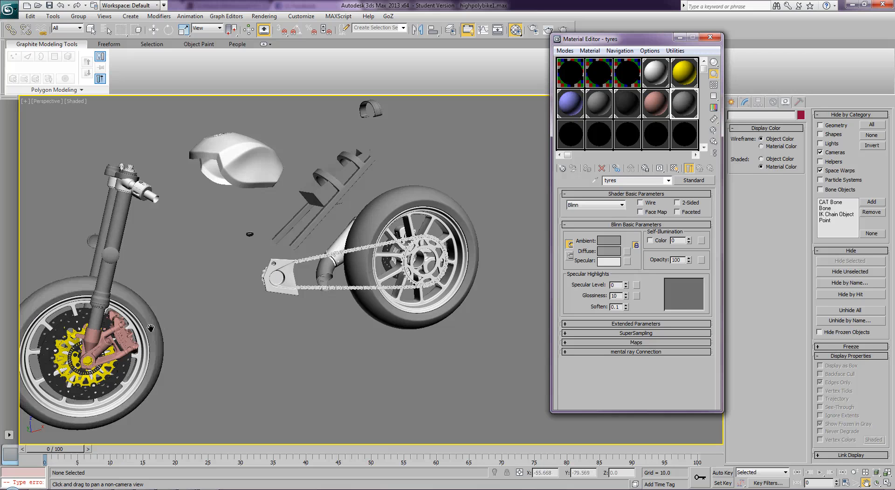
# Create a Standard material named inner_rims in the third row's first slot
pyautogui.click(601, 106)
pyautogui.click(647, 106)
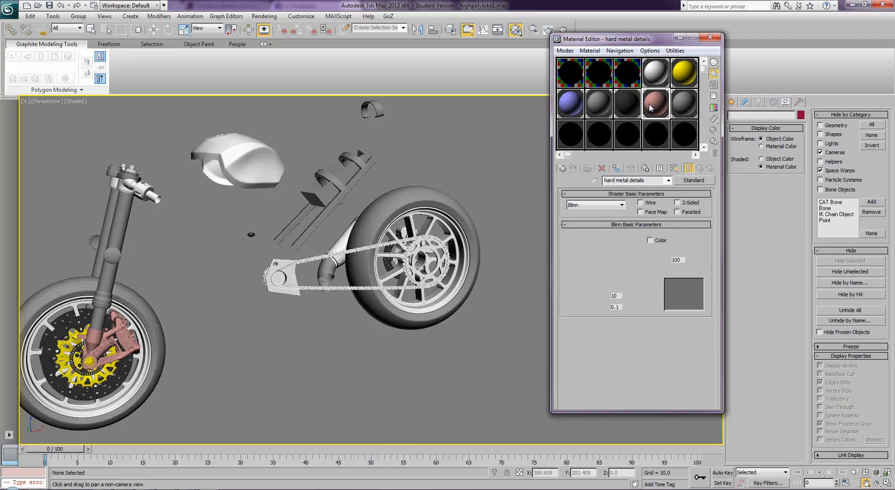
pyautogui.click(567, 142)
pyautogui.click(686, 181)
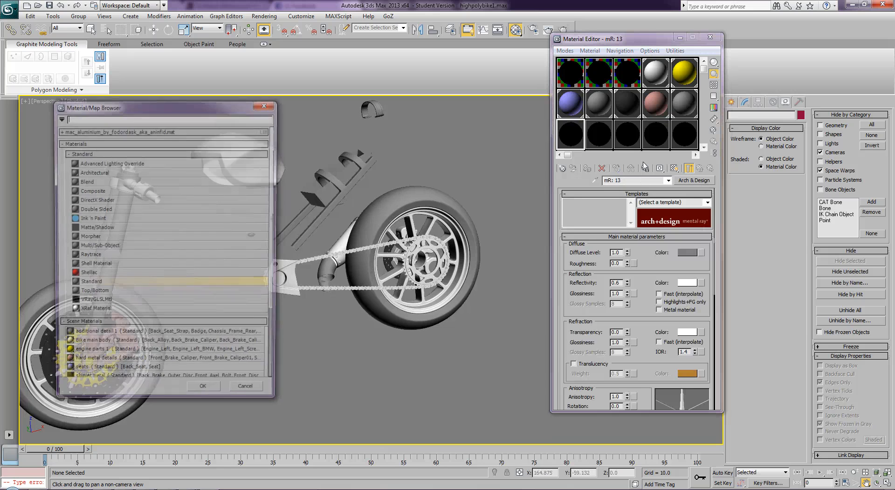
pyautogui.doubleClick(125, 284)
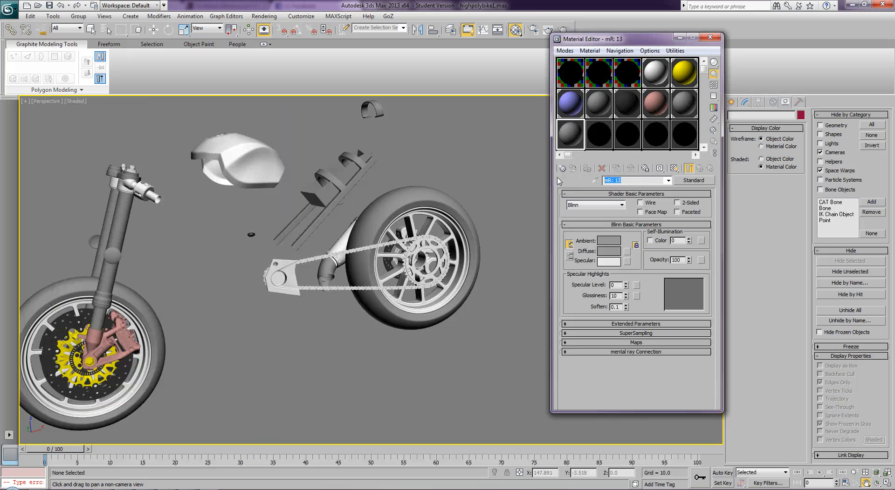
pyautogui.write('in')
pyautogui.write('rims')
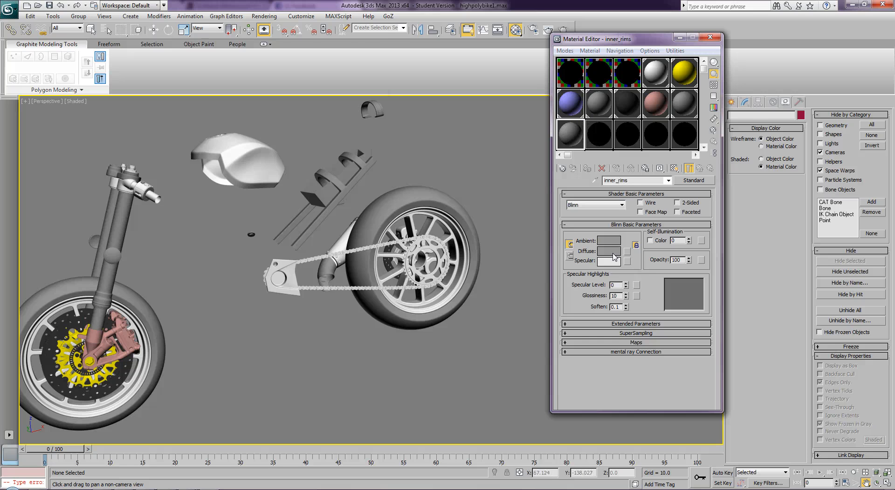
# Set the inner_rims diffuse colour to a medium purple
pyautogui.click(613, 254)
pyautogui.moveTo(235, 99); pyautogui.dragTo(238, 111)
pyautogui.moveTo(299, 98); pyautogui.dragTo(328, 98)
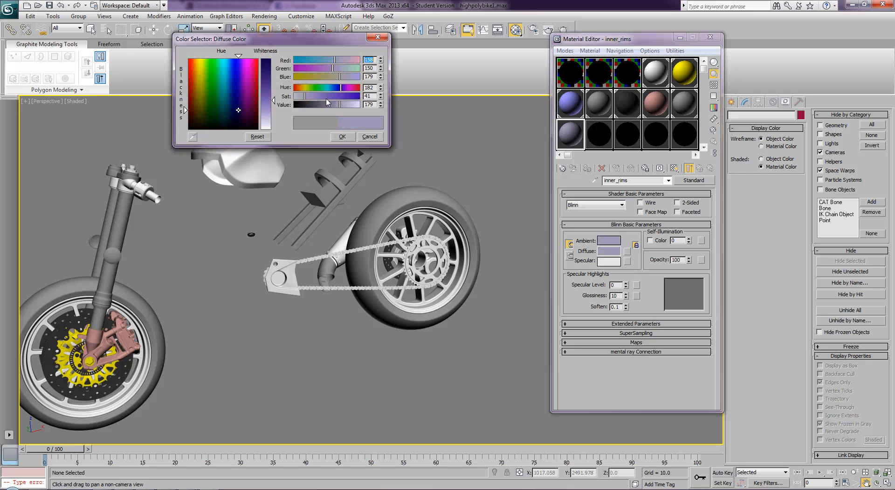
pyautogui.click(342, 136)
# Assign inner_rims to the rear and front wheel rims and engine parts 1 to the rear sprocket
pyautogui.moveTo(577, 140); pyautogui.dragTo(434, 223)
pyautogui.moveTo(576, 136); pyautogui.dragTo(35, 351)
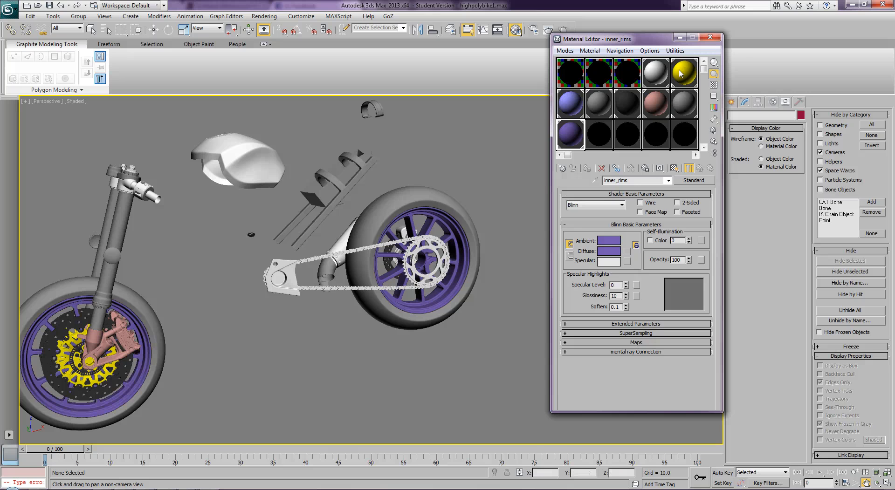
pyautogui.moveTo(426, 258); pyautogui.dragTo(430, 243)
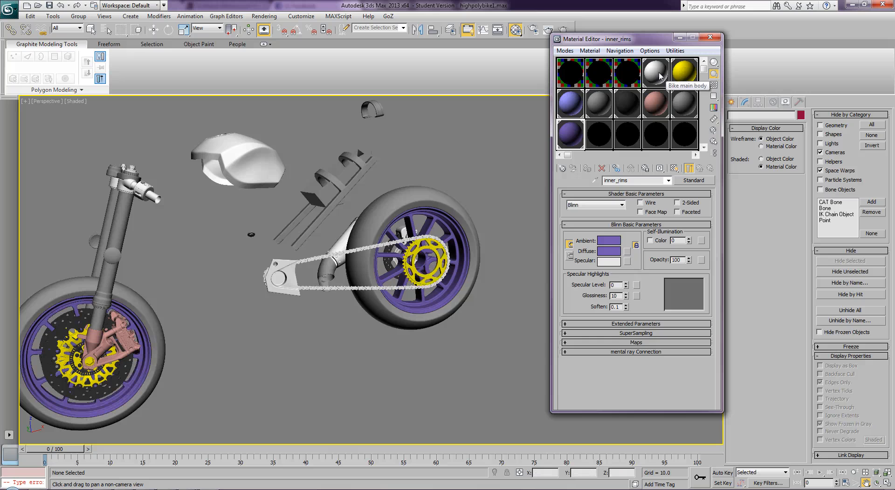
# Assign hard metal details to the rear brake caliper visible through the wheel spokes
pyautogui.click(572, 131)
pyautogui.click(597, 107)
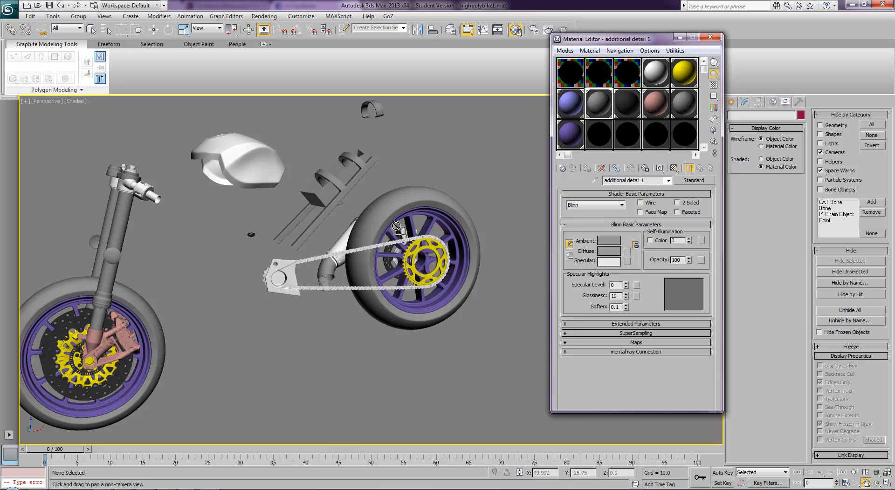
pyautogui.moveTo(631, 114)
pyautogui.mouseDown()
pyautogui.moveTo(603, 113)
pyautogui.moveTo(643, 111)
pyautogui.mouseUp()
pyautogui.click(628, 111)
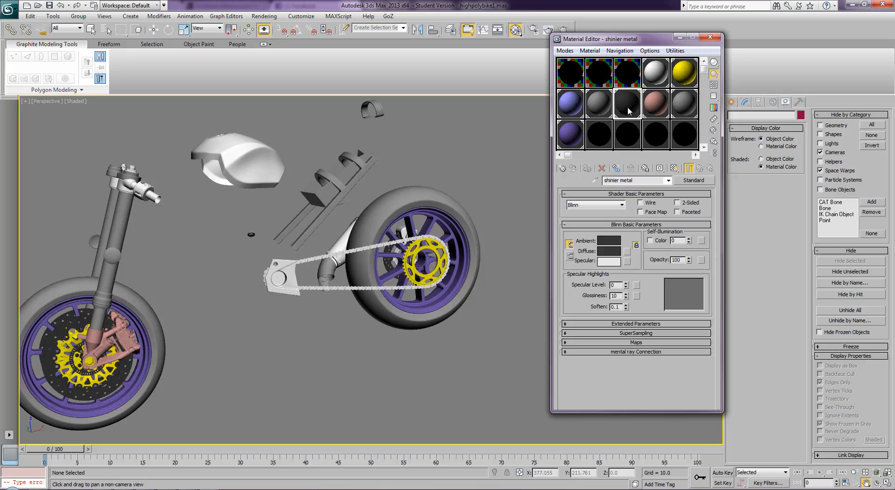
pyautogui.click(655, 109)
pyautogui.moveTo(655, 108); pyautogui.dragTo(403, 235)
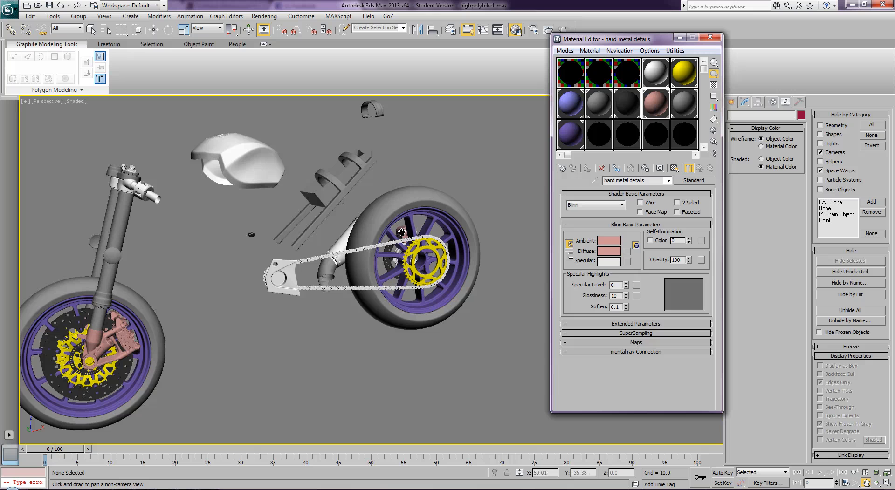
pyautogui.click(626, 104)
pyautogui.moveTo(627, 103); pyautogui.dragTo(396, 250)
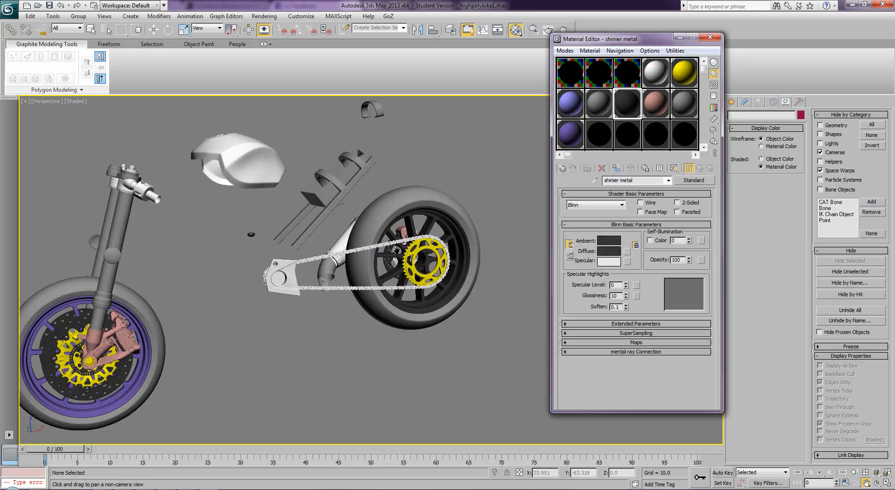
pyautogui.hotkey('ctrl', 'z')
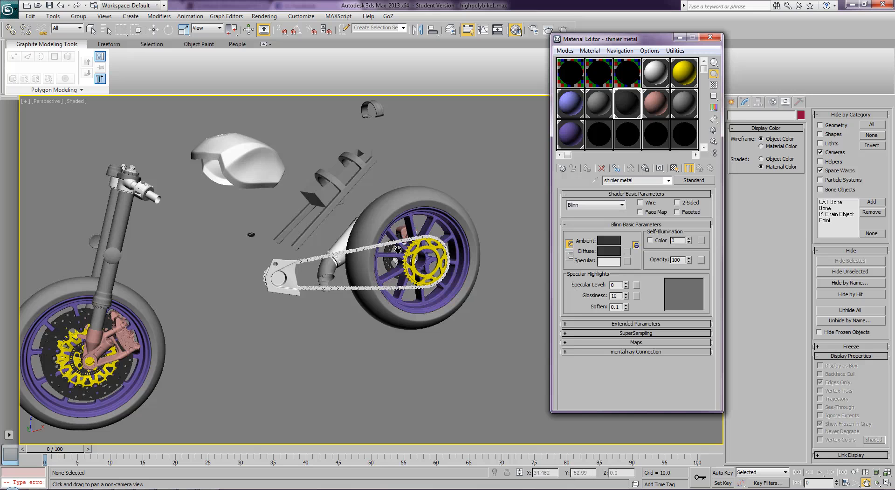
# Assign shinier metal to the inner carrier of the rear brake disc
pyautogui.moveTo(630, 105); pyautogui.dragTo(395, 264)
pyautogui.click(876, 482)
pyautogui.moveTo(494, 263); pyautogui.dragTo(326, 200)
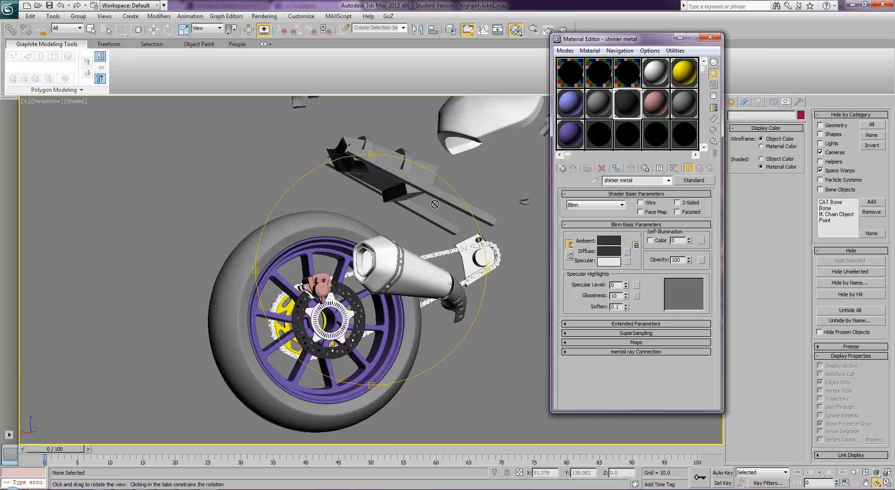
pyautogui.moveTo(314, 339); pyautogui.dragTo(314, 339)
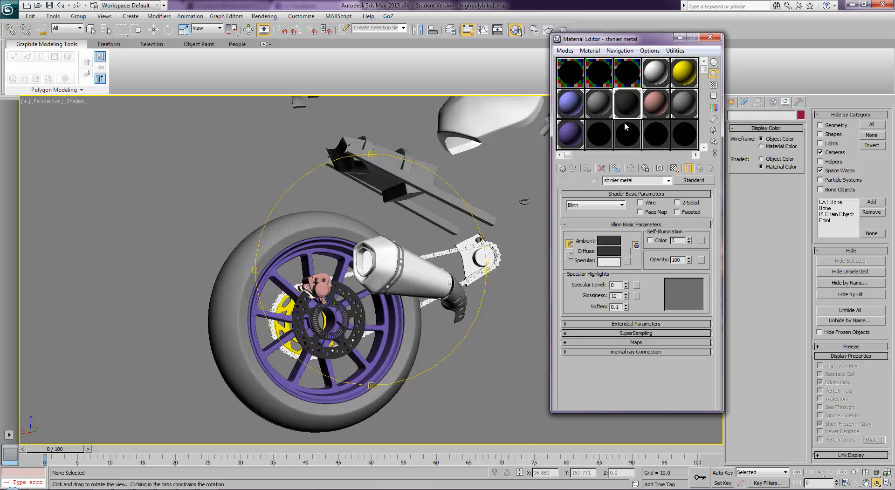
pyautogui.click(687, 73)
pyautogui.moveTo(688, 73); pyautogui.dragTo(311, 299)
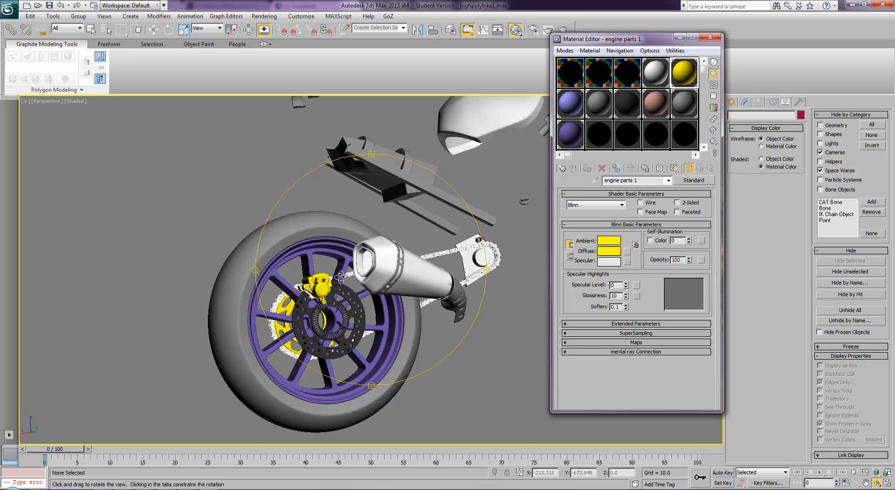
pyautogui.hotkey('ctrl', 'z')
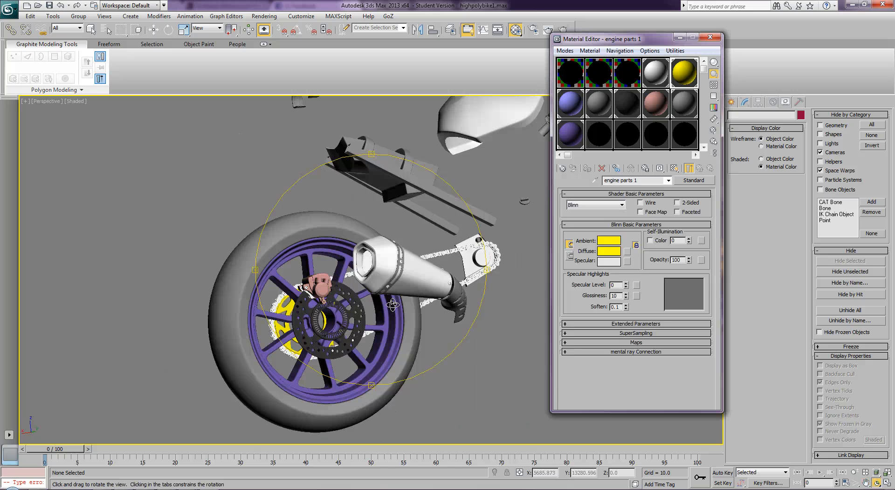
pyautogui.moveTo(324, 308); pyautogui.dragTo(495, 316)
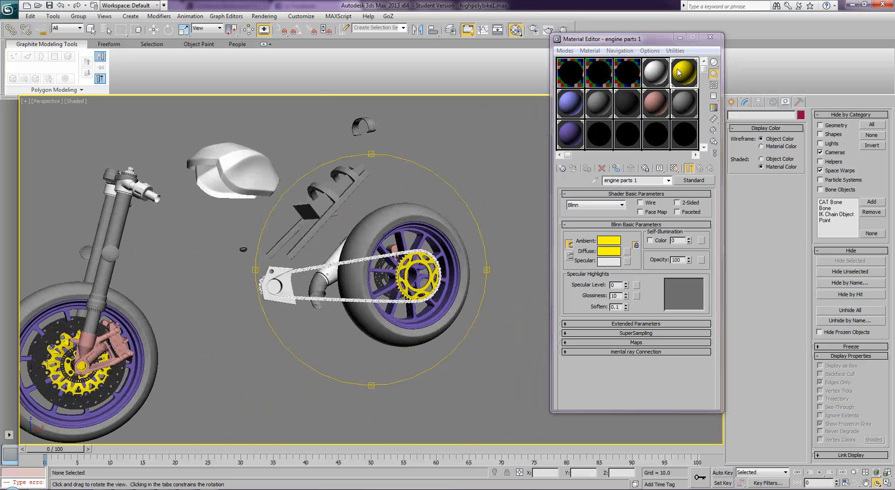
# Hide the rear wheel's tyre and rim to expose the brake parts and chain
pyautogui.click(865, 483)
pyautogui.moveTo(505, 285); pyautogui.dragTo(468, 293)
pyautogui.press('w')
pyautogui.moveTo(483, 149); pyautogui.dragTo(447, 284)
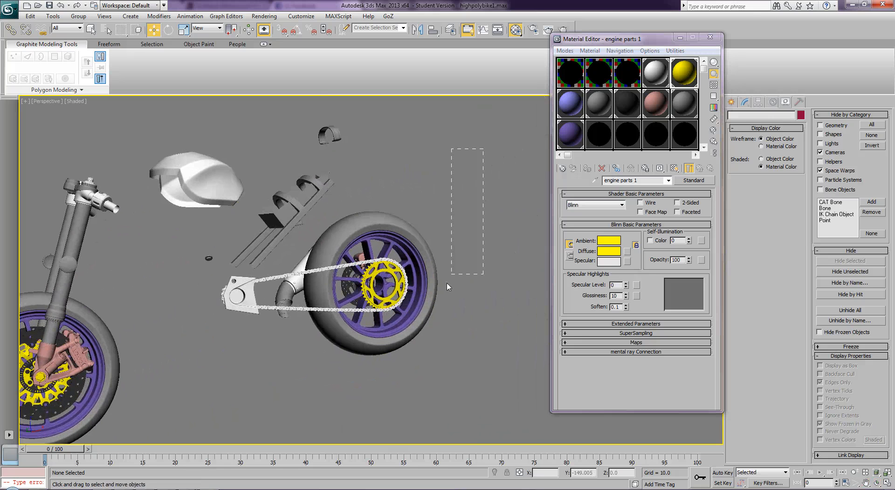
pyautogui.moveTo(420, 338); pyautogui.dragTo(419, 337)
pyautogui.rightClick(408, 304)
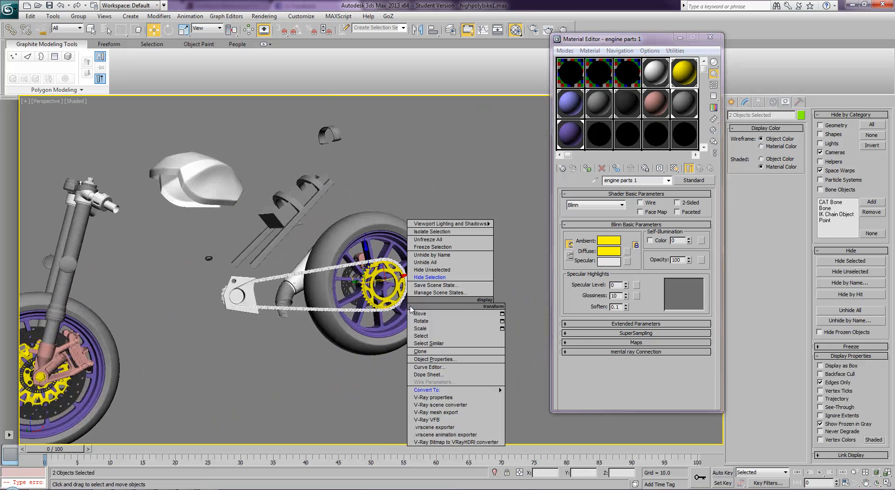
pyautogui.click(422, 277)
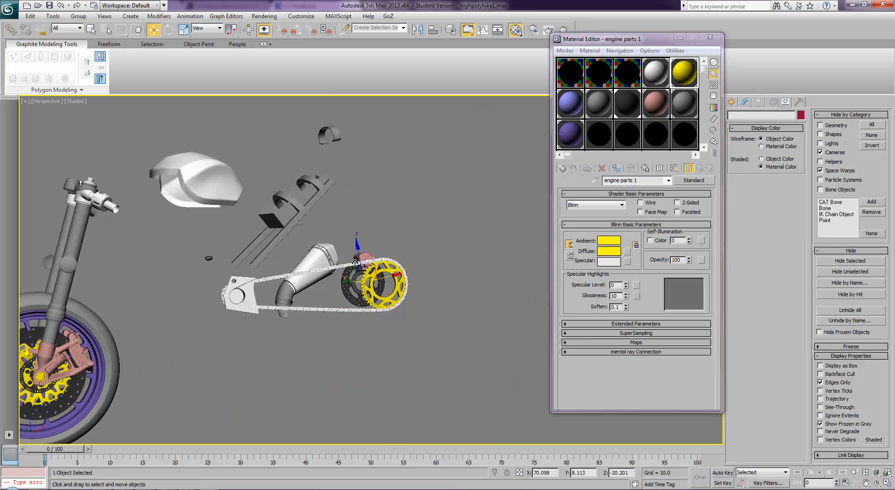
# Hide the rear brake disc and caliper, the exhaust, the large white body piece and the other parts above the chain
pyautogui.click(346, 289)
pyautogui.moveTo(358, 255); pyautogui.dragTo(357, 256)
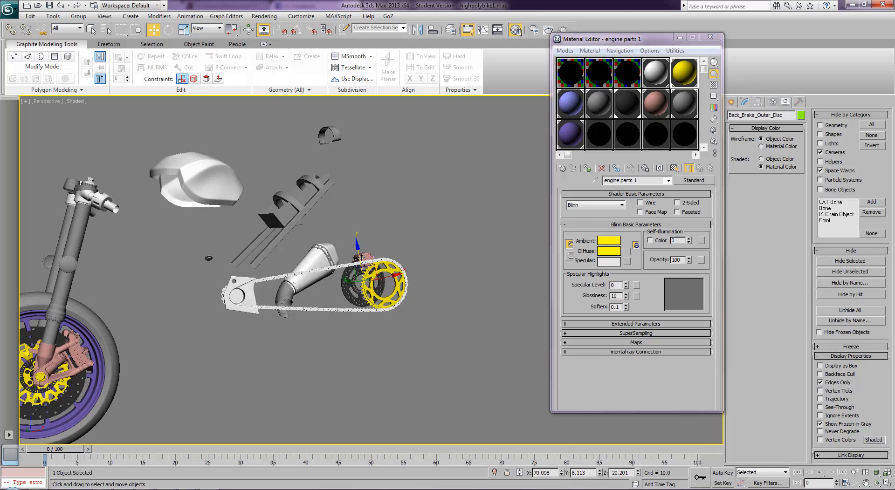
pyautogui.keyDown('ctrl'); pyautogui.click(361, 257); pyautogui.keyUp('ctrl')
pyautogui.moveTo(415, 130); pyautogui.dragTo(167, 256)
pyautogui.rightClick(196, 189)
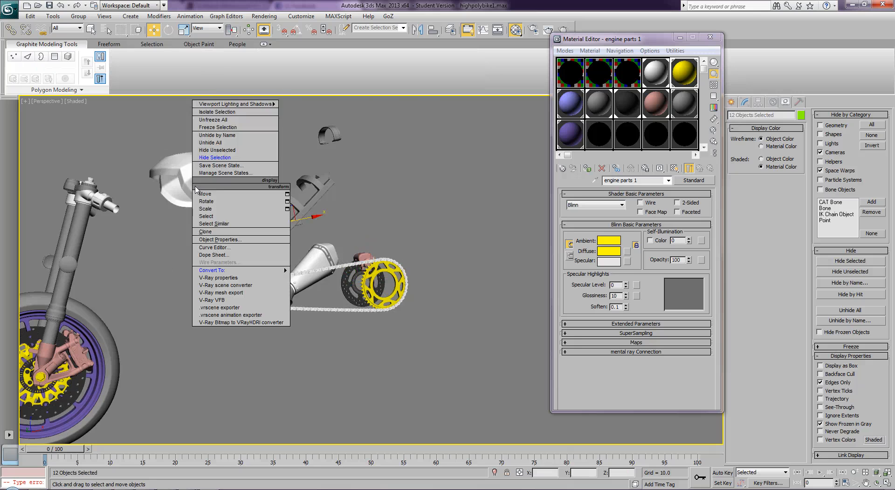
pyautogui.click(212, 158)
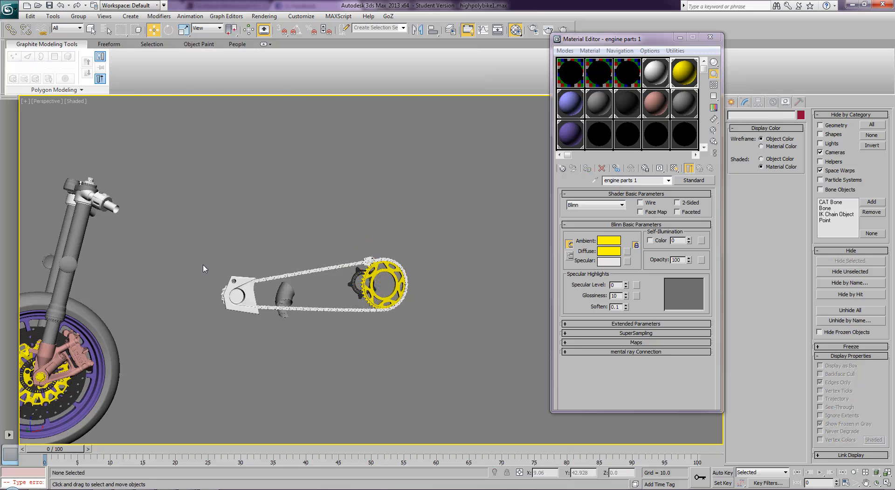
# Hide the engine chain guard, the rear sprocket with the remaining parts inside the chain loop, and one outer chain link
pyautogui.click(235, 285)
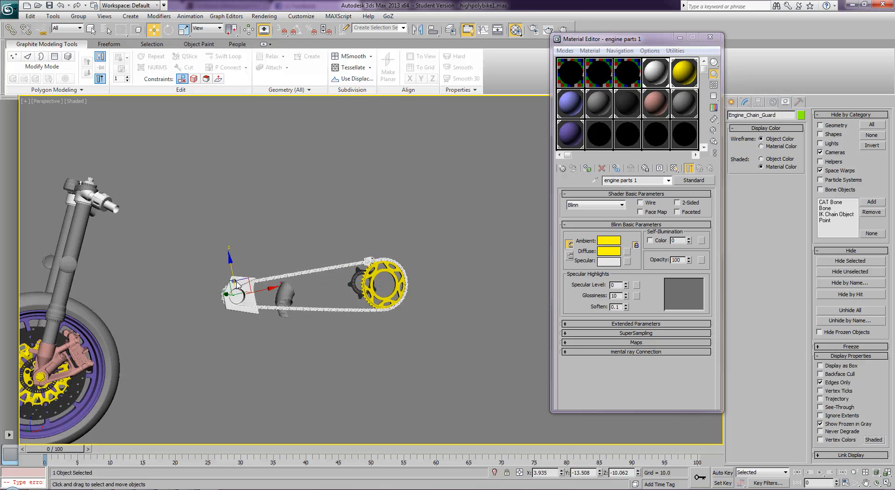
pyautogui.rightClick(233, 278)
pyautogui.click(243, 254)
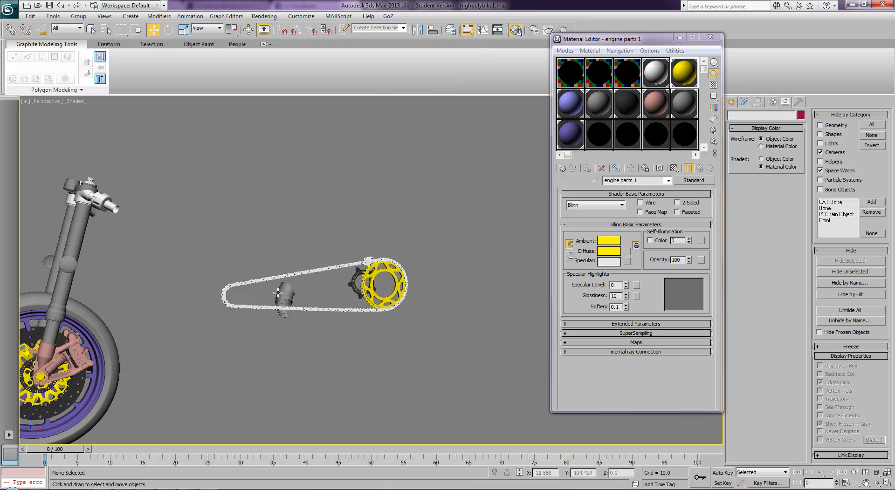
pyautogui.click(368, 296)
pyautogui.rightClick(363, 293)
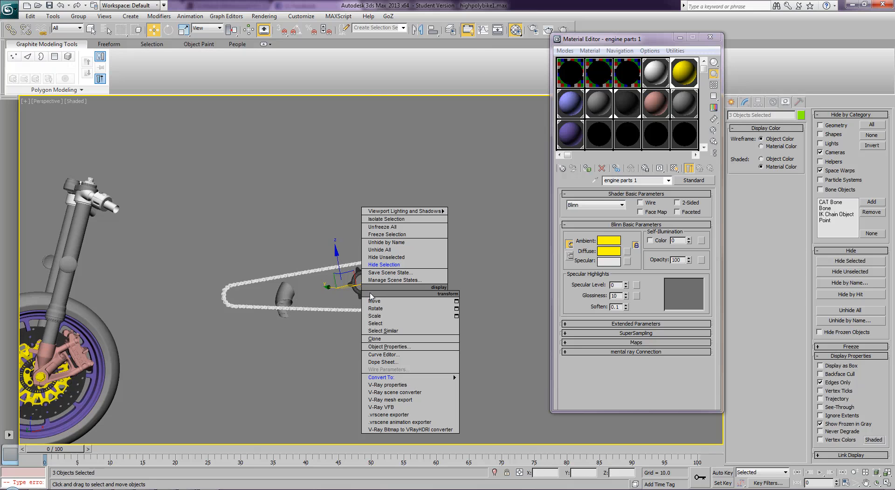
pyautogui.click(385, 265)
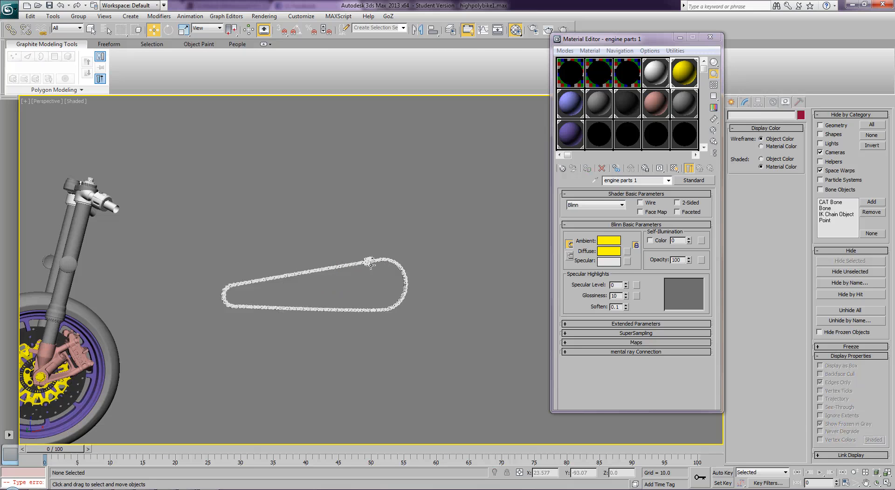
pyautogui.click(369, 265)
pyautogui.rightClick(369, 263)
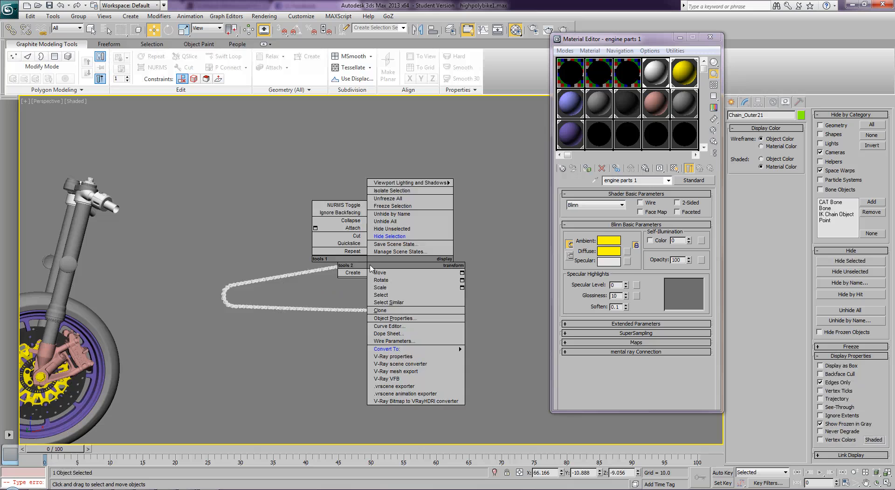
pyautogui.click(385, 237)
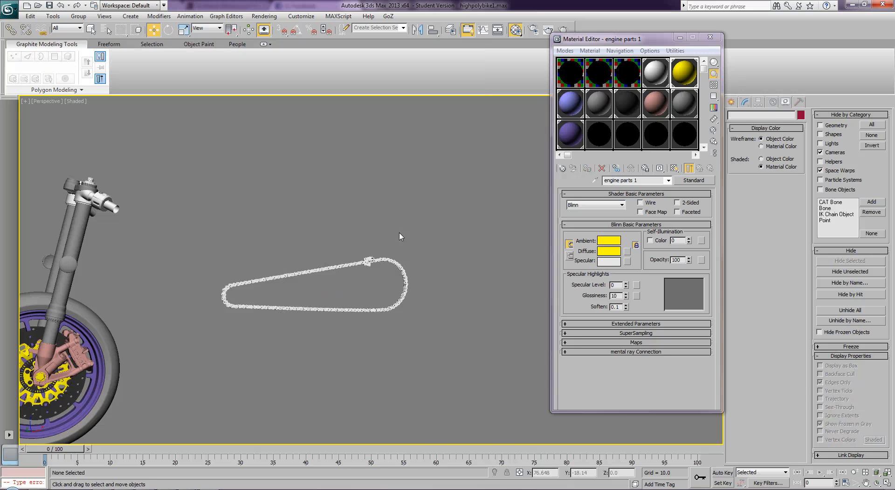
# Assign the inner_rims material to the suspension clamp and handlebar part on top of the front fork
pyautogui.click(113, 205)
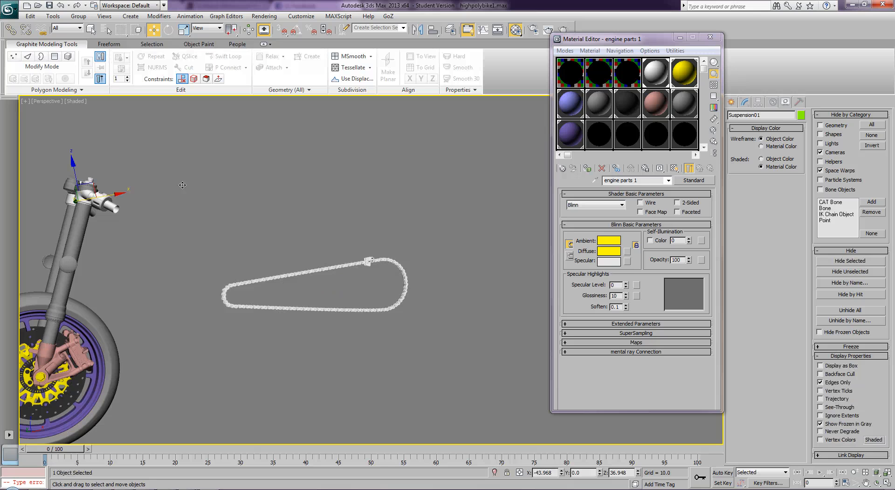
pyautogui.click(574, 140)
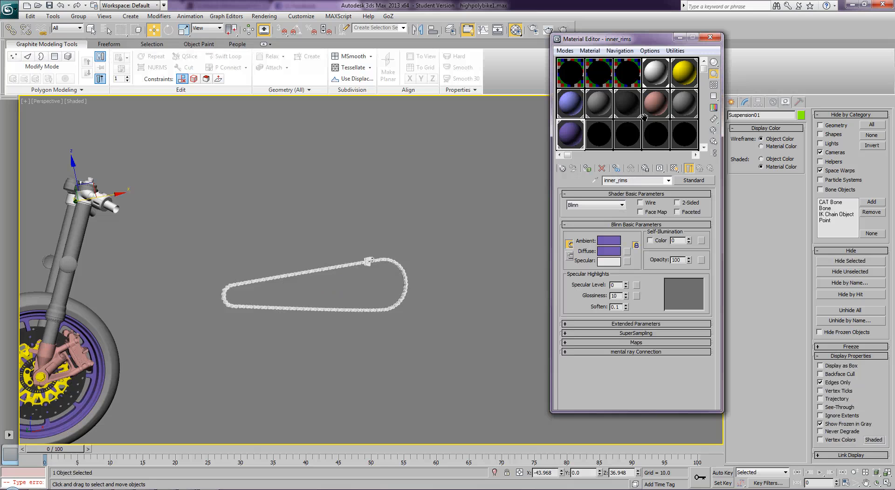
pyautogui.click(681, 114)
pyautogui.click(572, 144)
pyautogui.click(587, 168)
# Assign additional detail 1 to the suspension cap on top of the front fork
pyautogui.click(93, 183)
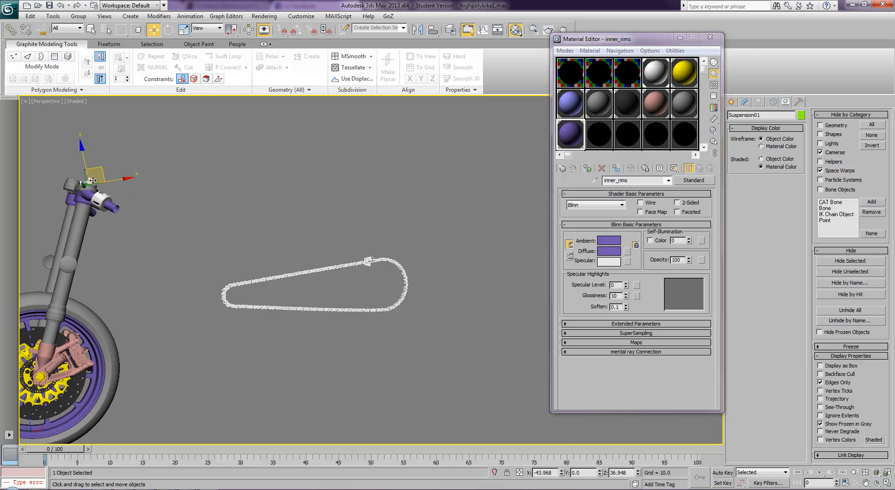
pyautogui.click(598, 105)
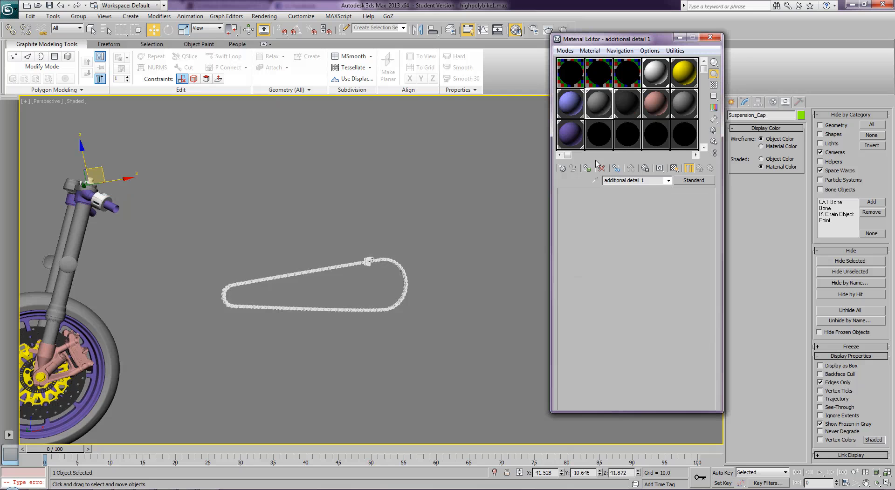
pyautogui.click(336, 168)
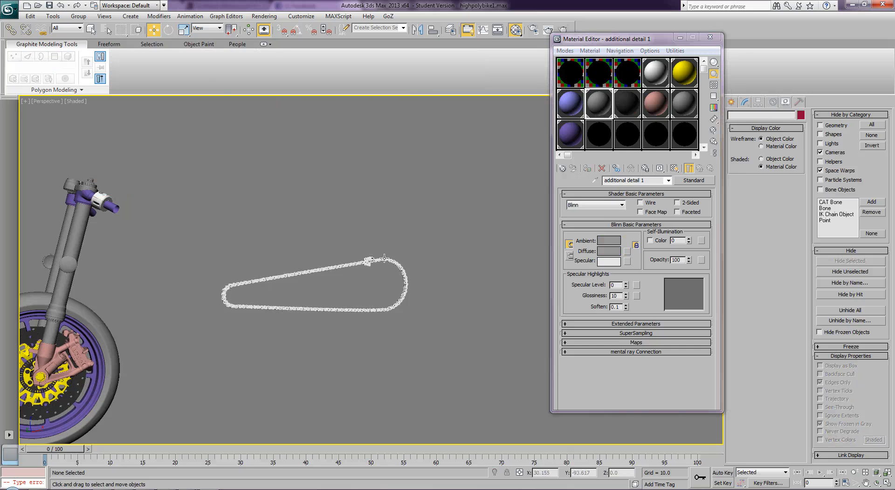
# Select all the chain links and set up an unused material slot as a Standard material named chaindet
pyautogui.moveTo(434, 227); pyautogui.dragTo(200, 327)
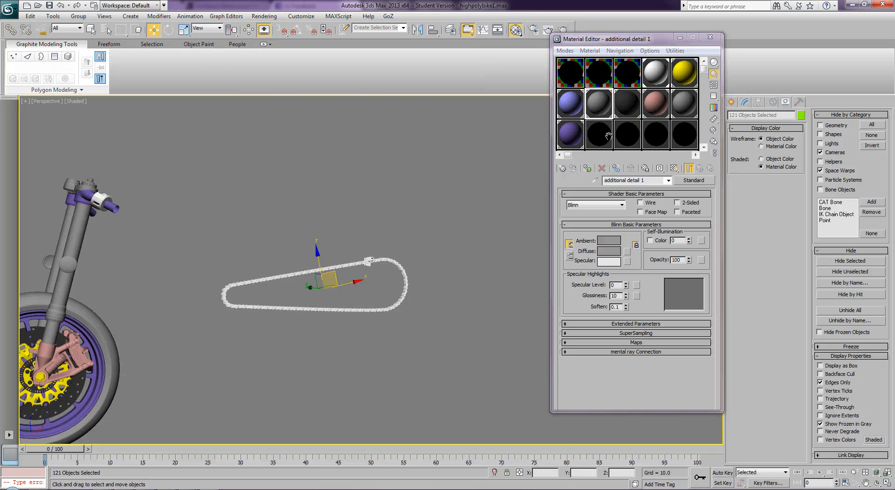
pyautogui.click(606, 138)
pyautogui.moveTo(621, 181); pyautogui.dragTo(569, 187)
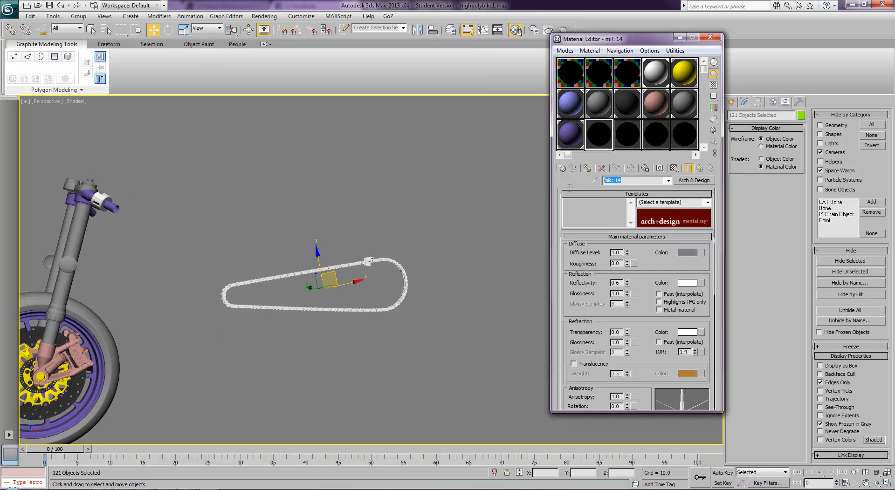
pyautogui.write('chaindet')
pyautogui.click(691, 182)
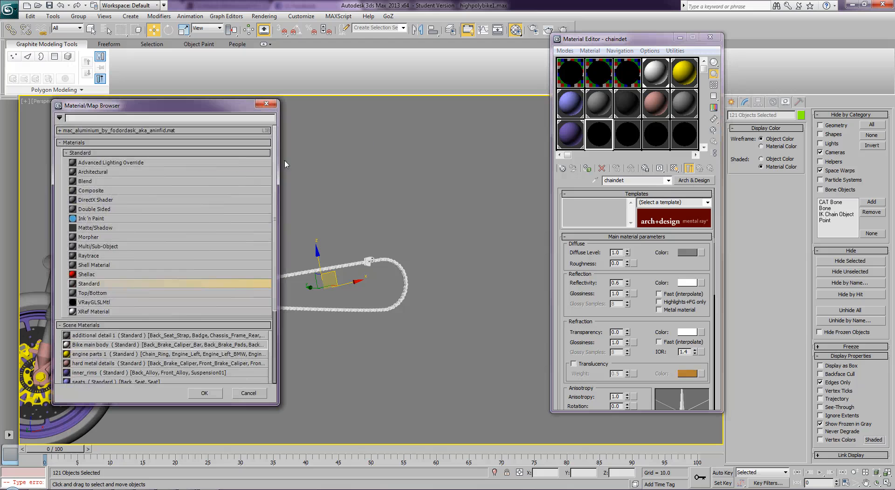
pyautogui.doubleClick(87, 282)
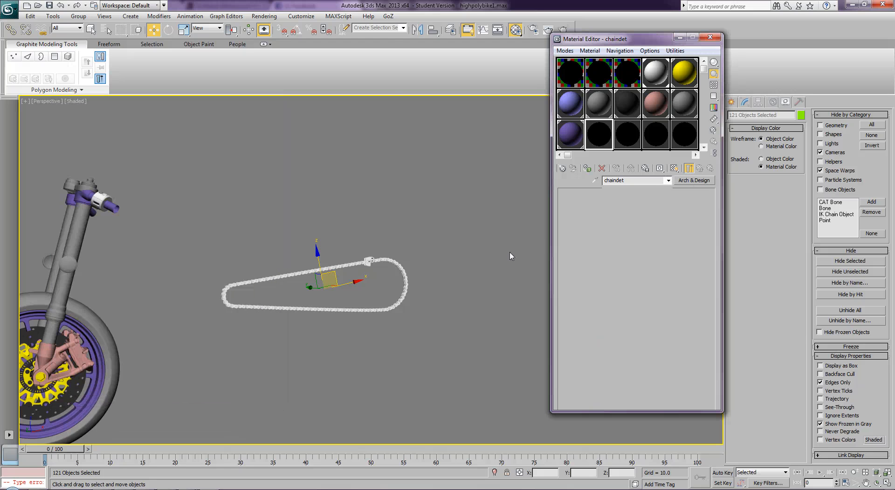
# Set chaindet's diffuse colour to near-black grey (RGB 27, 27, 27) and assign the material to the selected chain links
pyautogui.click(608, 252)
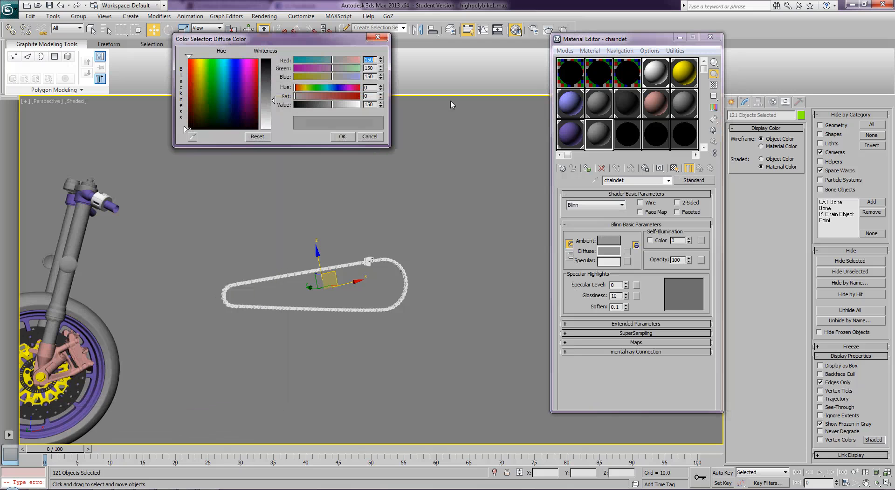
pyautogui.click(266, 70)
pyautogui.moveTo(267, 70); pyautogui.dragTo(267, 64)
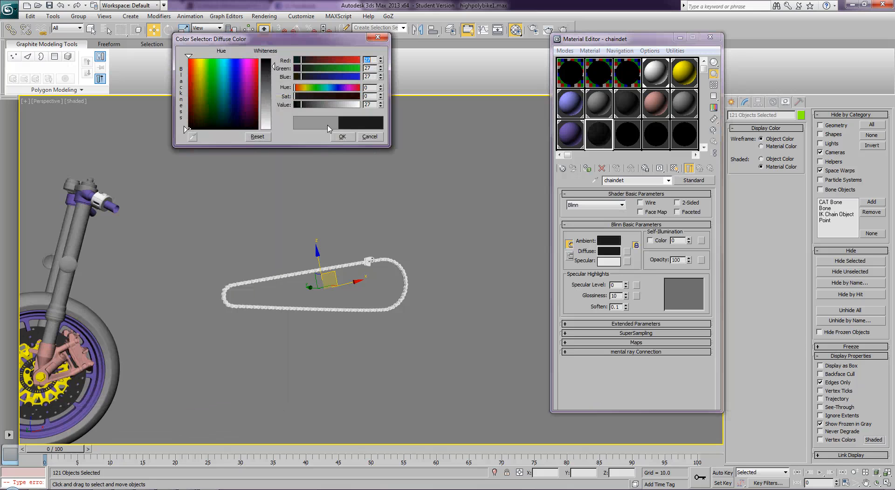
pyautogui.click(342, 137)
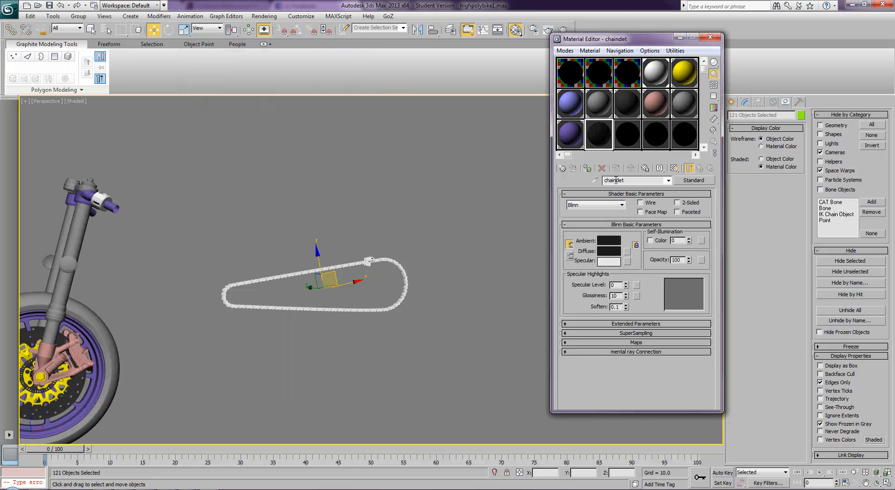
pyautogui.click(586, 168)
pyautogui.click(479, 307)
# Unhide all the motorcycle parts and bring the whole bike into view
pyautogui.rightClick(475, 311)
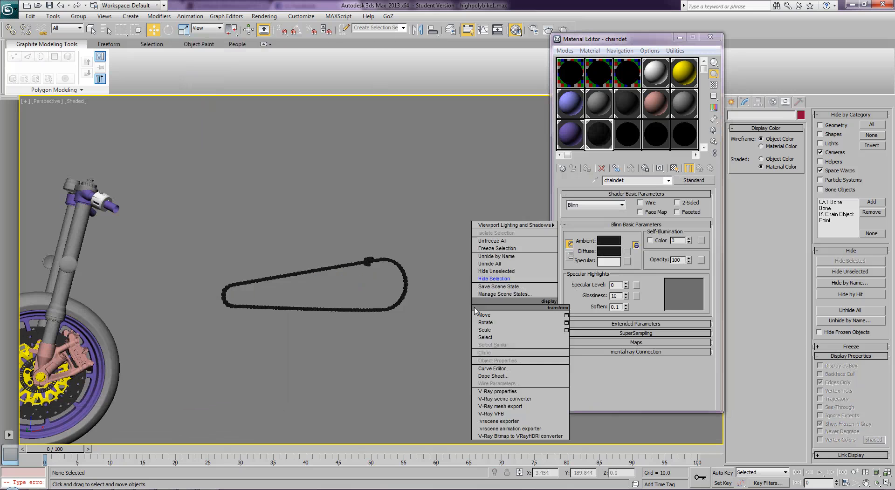
pyautogui.click(490, 264)
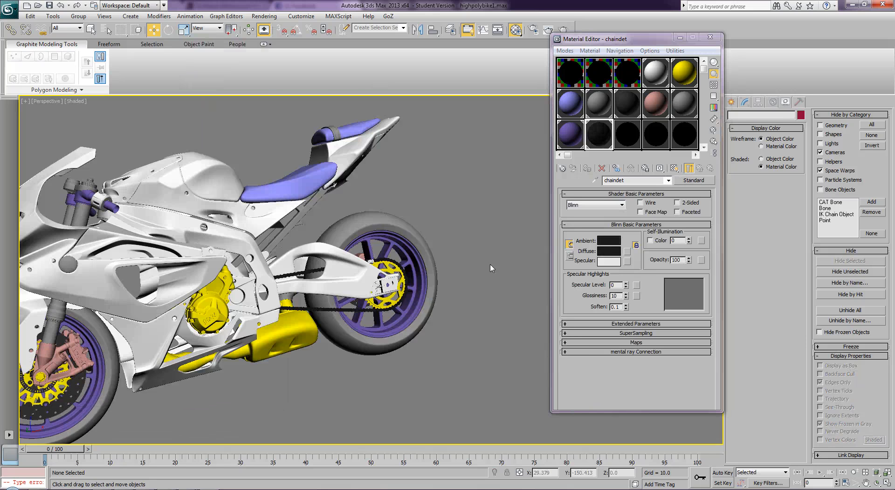
pyautogui.press('z')
pyautogui.scroll(2, 489, 264)
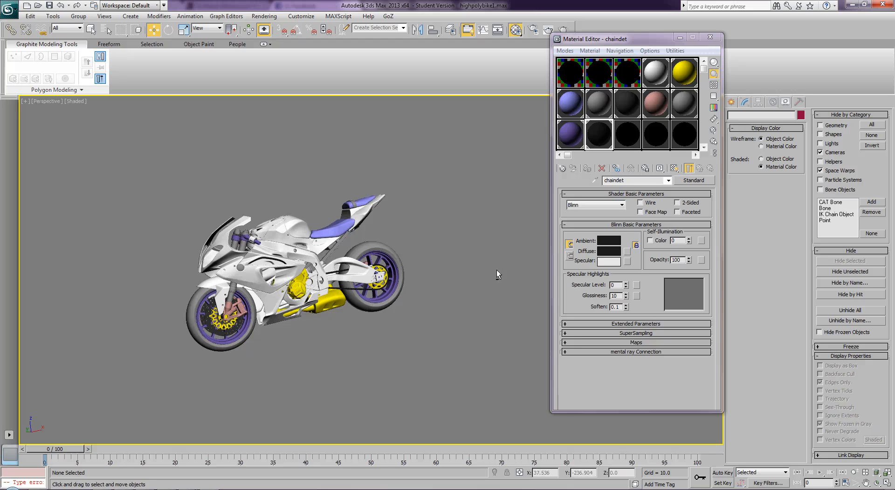
# Close the Material Editor, review the complete motorcycle from the front and save the scene
pyautogui.click(709, 36)
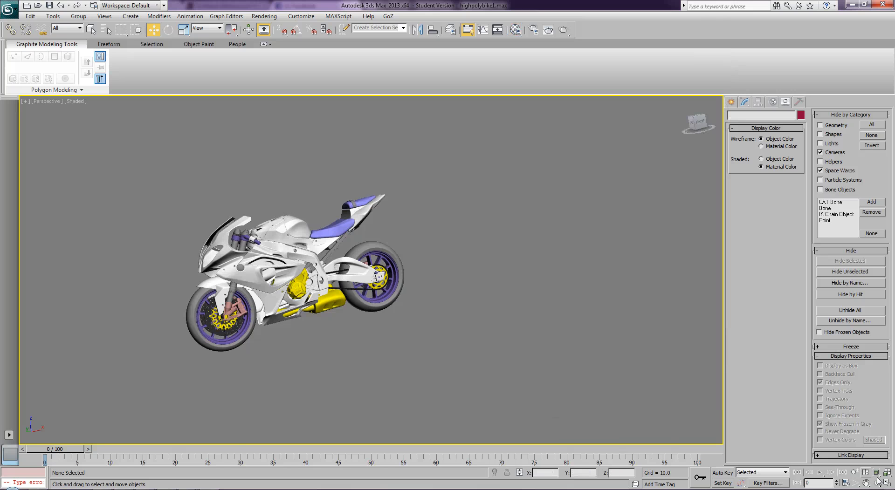
pyautogui.press('z')
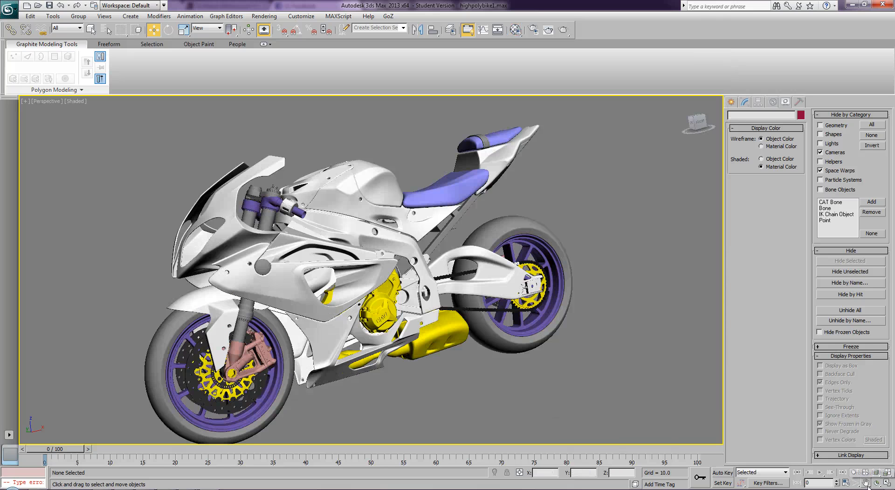
pyautogui.click(877, 484)
pyautogui.moveTo(461, 267)
pyautogui.mouseDown()
pyautogui.moveTo(448, 260)
pyautogui.moveTo(459, 250)
pyautogui.mouseUp()
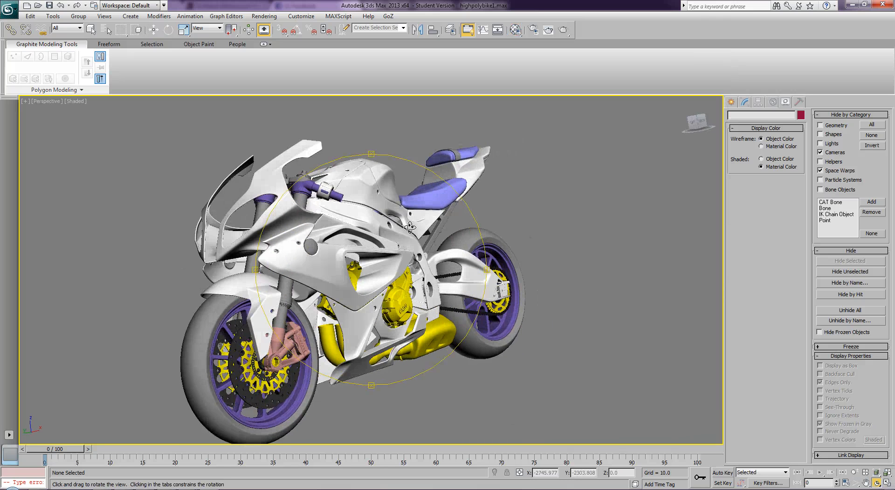
pyautogui.hotkey('ctrl', 's')
# Export the whole scene to the Desktop as an Autodesk FBX file named bike model 1, keeping the current FBX export options
pyautogui.click(14, 15)
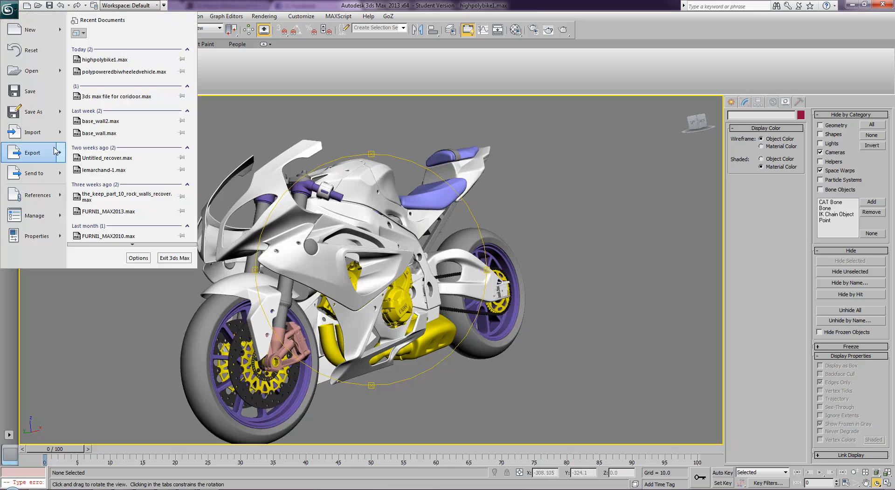
pyautogui.moveTo(56, 151)
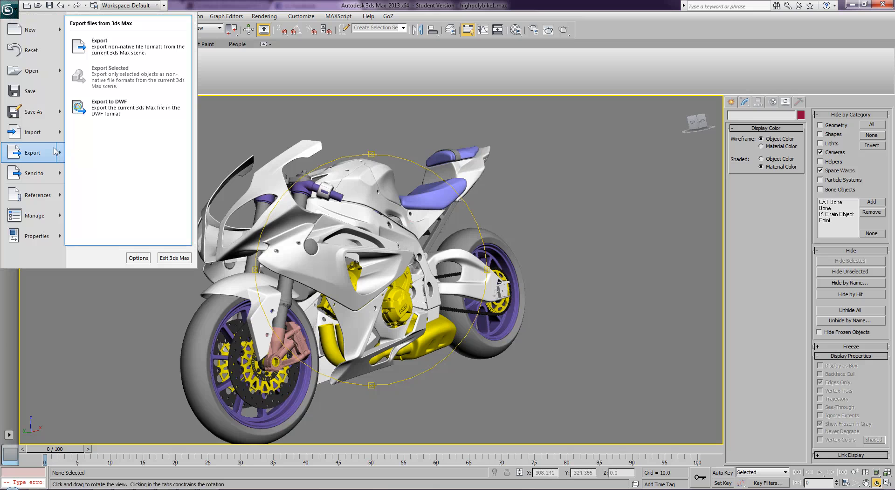
pyautogui.click(103, 55)
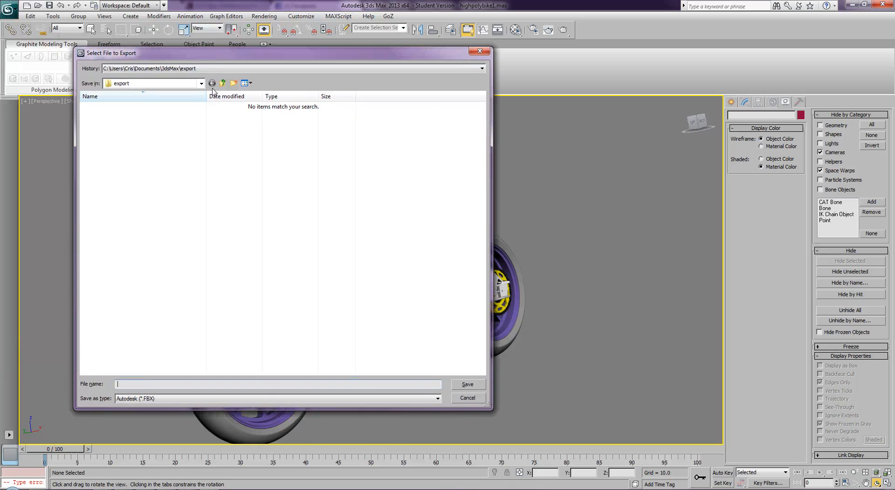
pyautogui.click(219, 83)
pyautogui.click(219, 83)
pyautogui.click(219, 83)
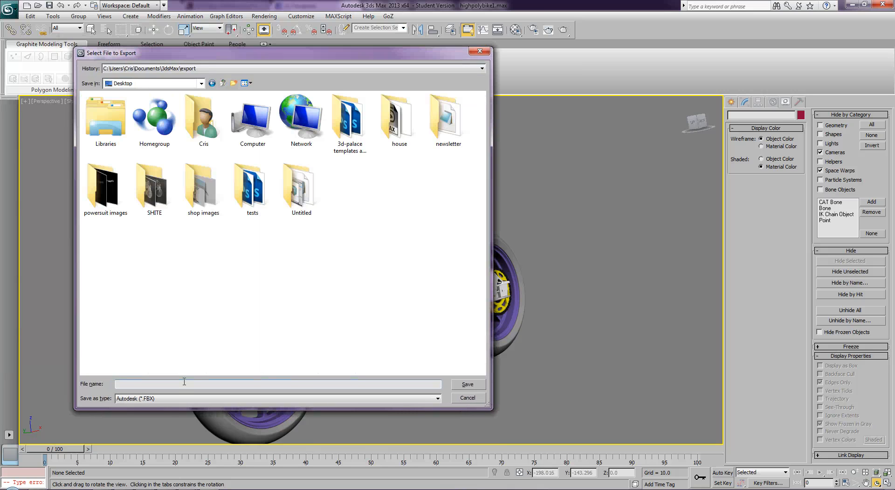
pyautogui.write('model 1')
pyautogui.press('Tab')
pyautogui.press('Return')
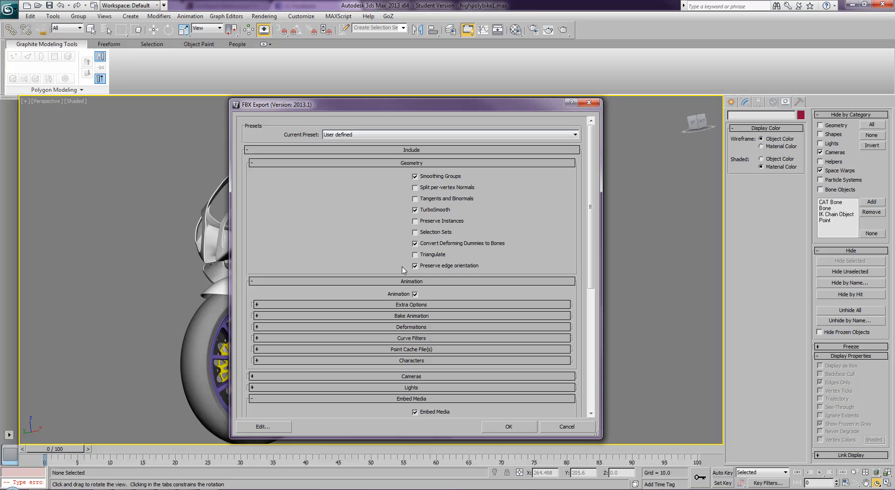
pyautogui.click(511, 429)
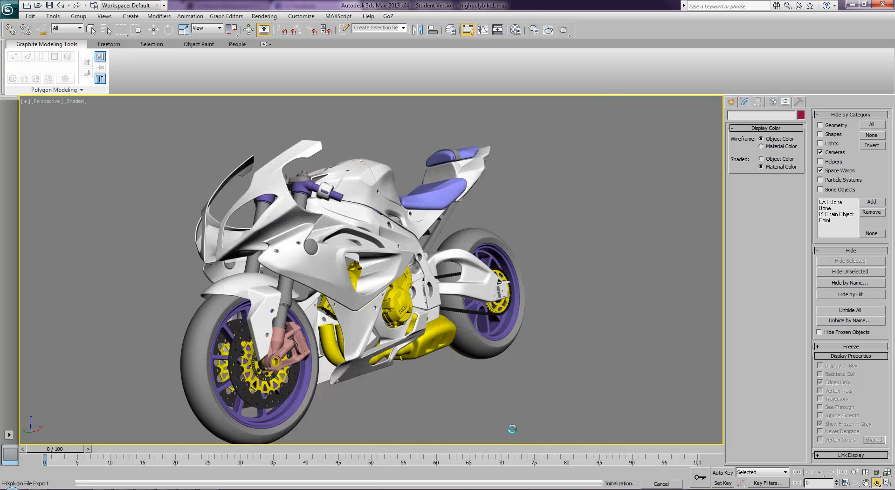
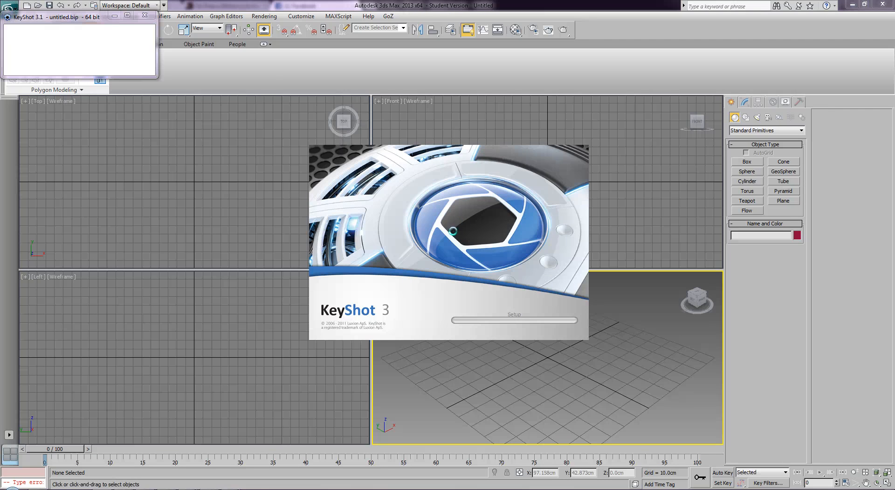
# Switch to KeyShot, maximise it and import the bike model 1 FBX with centred geometry, snap to ground and Y Up orientation
pyautogui.click(201, 139)
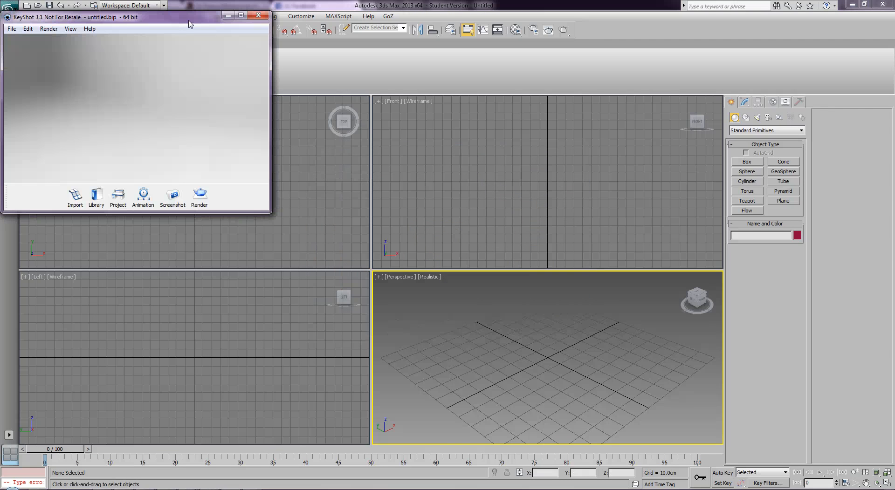
pyautogui.doubleClick(191, 19)
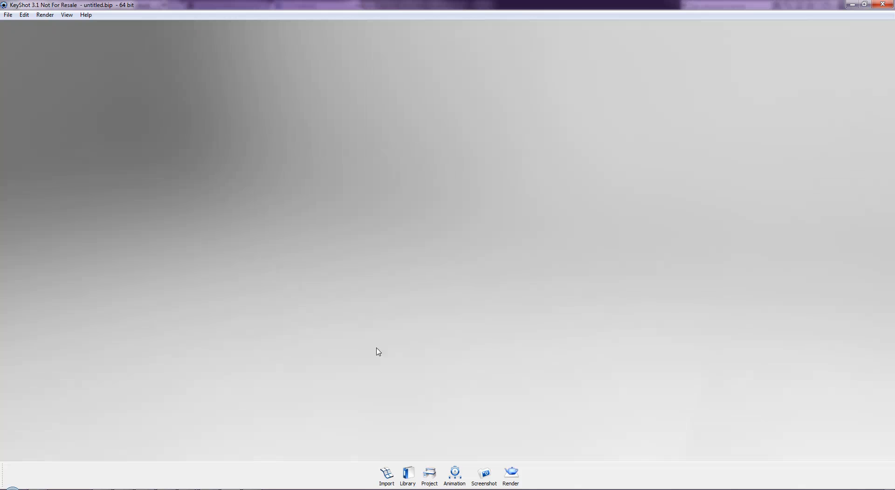
pyautogui.click(387, 473)
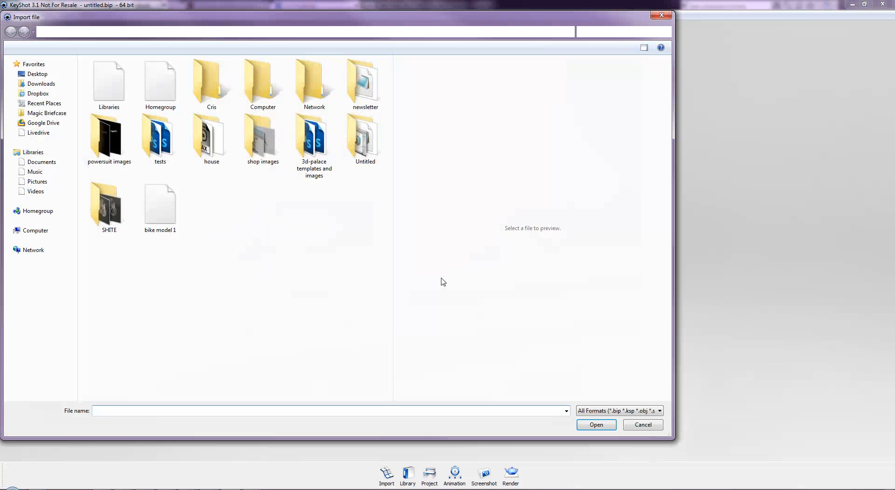
pyautogui.click(167, 212)
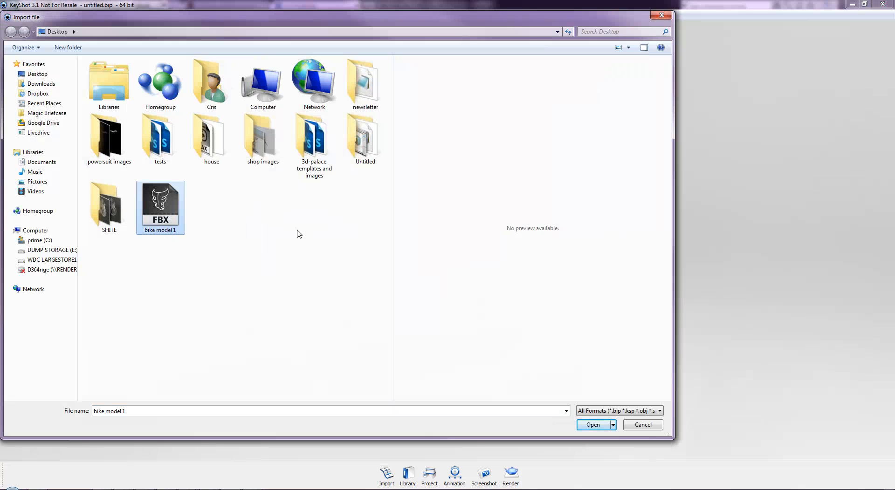
pyautogui.press('Return')
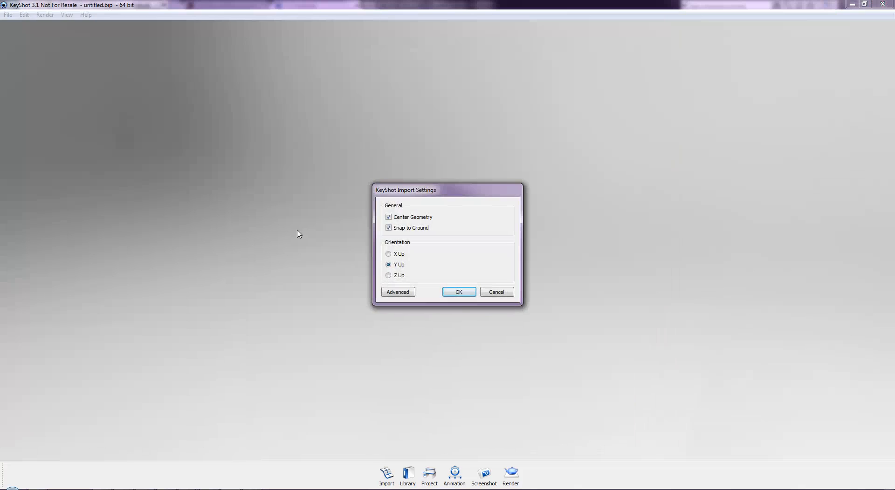
pyautogui.click(455, 292)
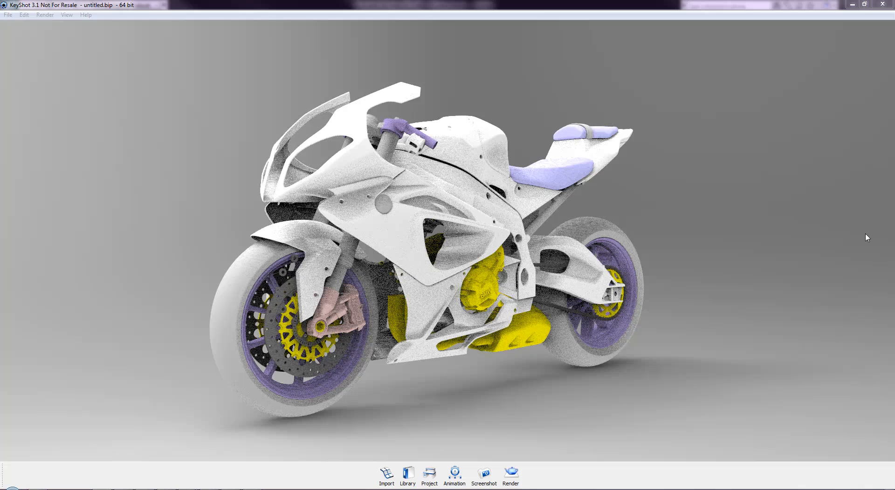
# Translate the handlebar part slightly downward along its local axis and accept the move
pyautogui.rightClick(392, 133)
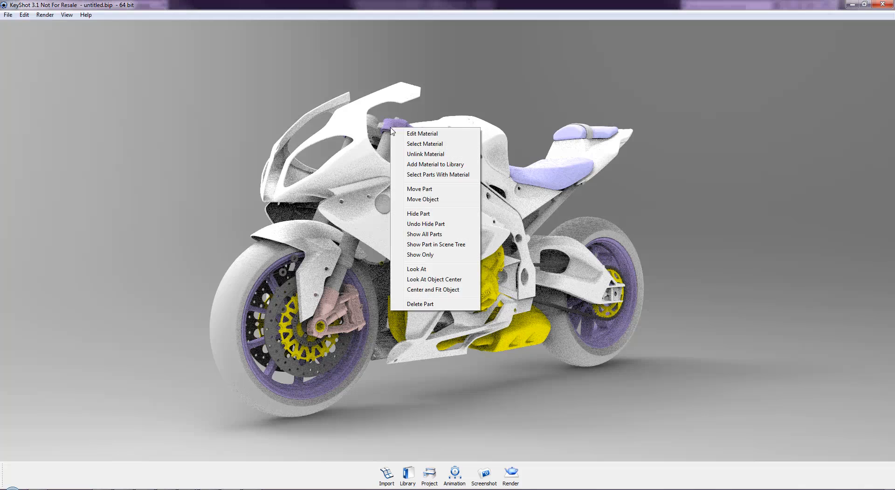
pyautogui.click(424, 189)
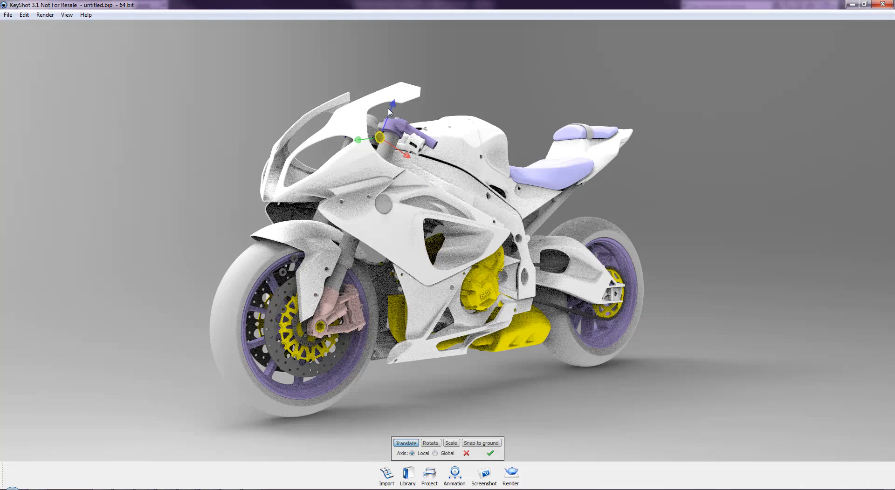
pyautogui.moveTo(394, 107); pyautogui.dragTo(385, 111)
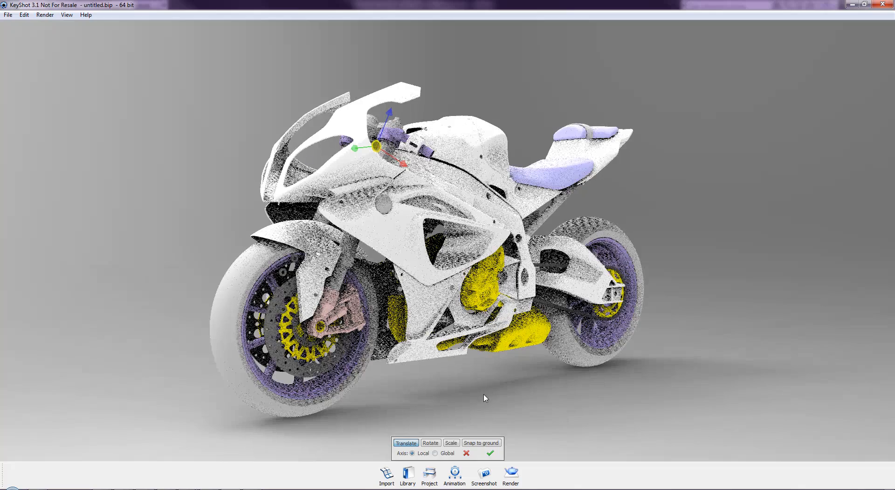
pyautogui.click(489, 454)
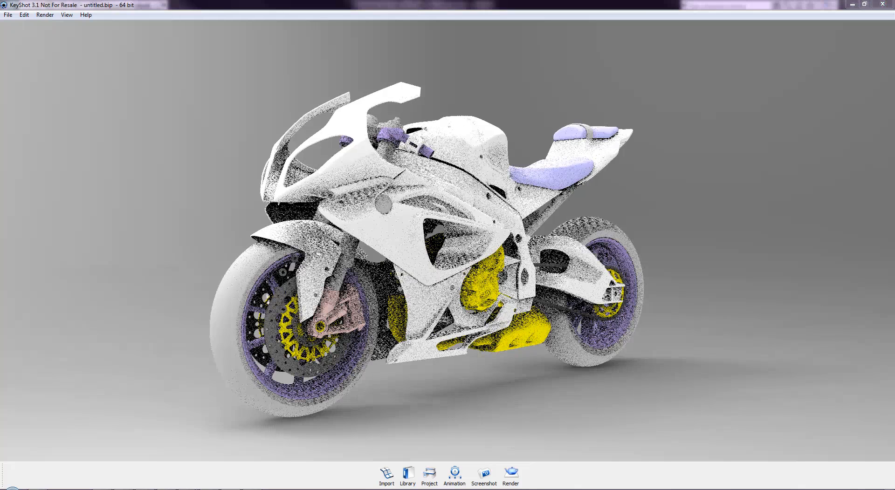
# Open the material library and bring up the Powerful set of gloss paints
pyautogui.press('m')
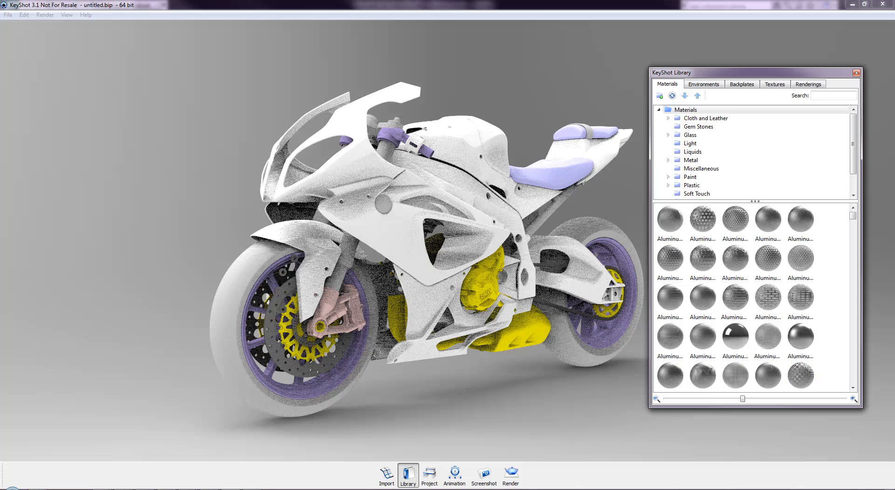
pyautogui.click(667, 177)
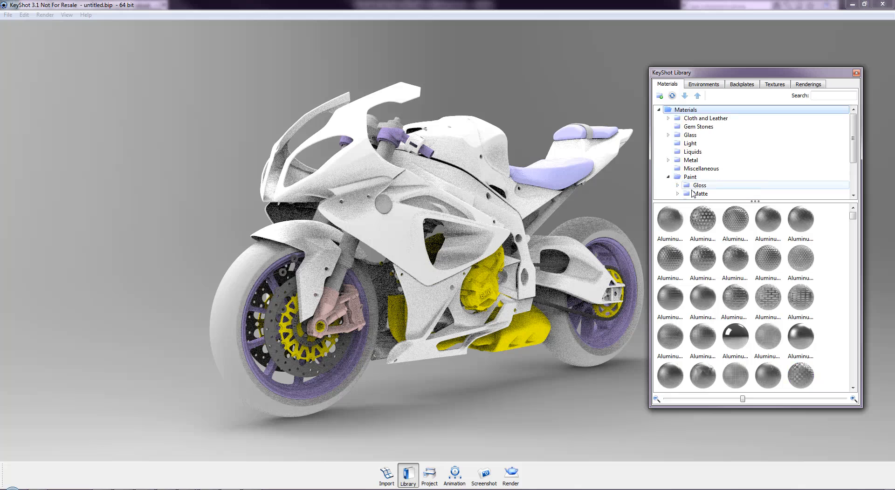
pyautogui.click(677, 185)
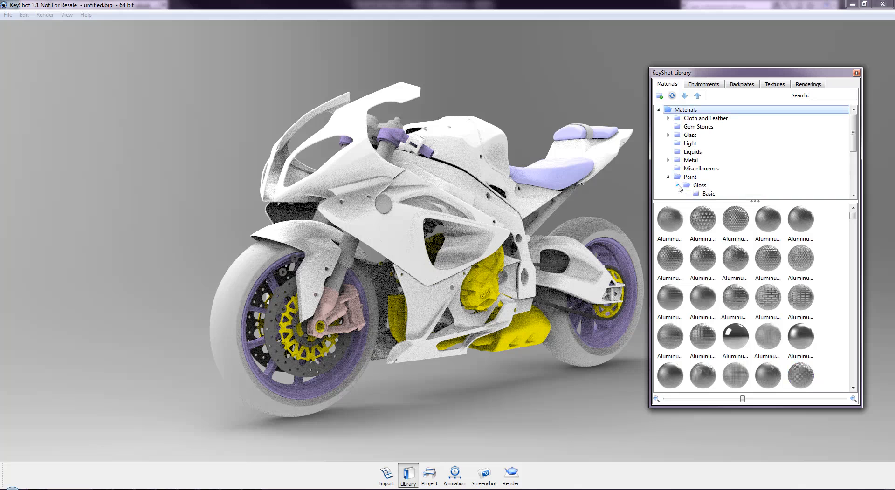
pyautogui.click(708, 194)
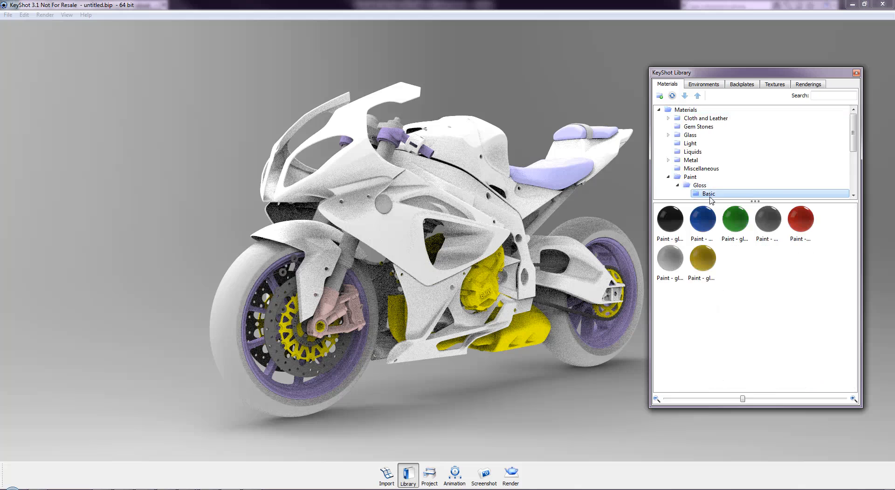
pyautogui.moveTo(854, 145); pyautogui.dragTo(852, 167)
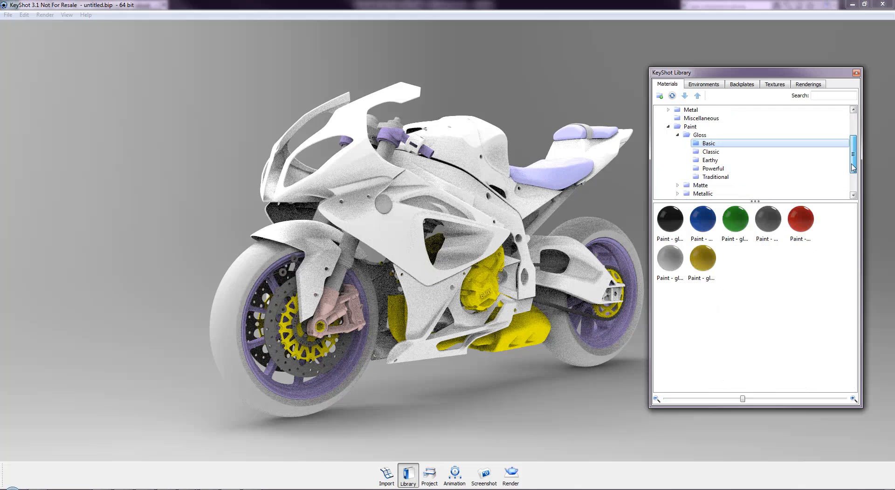
pyautogui.click(712, 170)
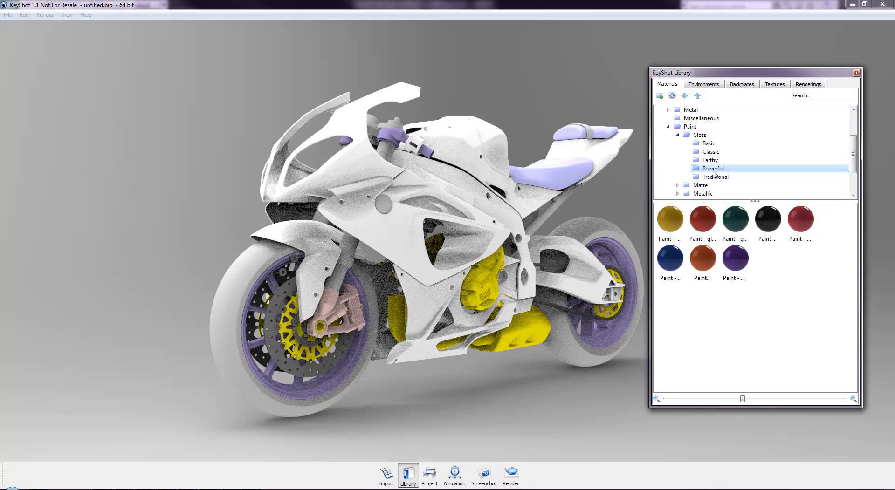
# Apply the Paint - gloss deep crimson #1 material to the motorcycle's bodywork
pyautogui.click(709, 230)
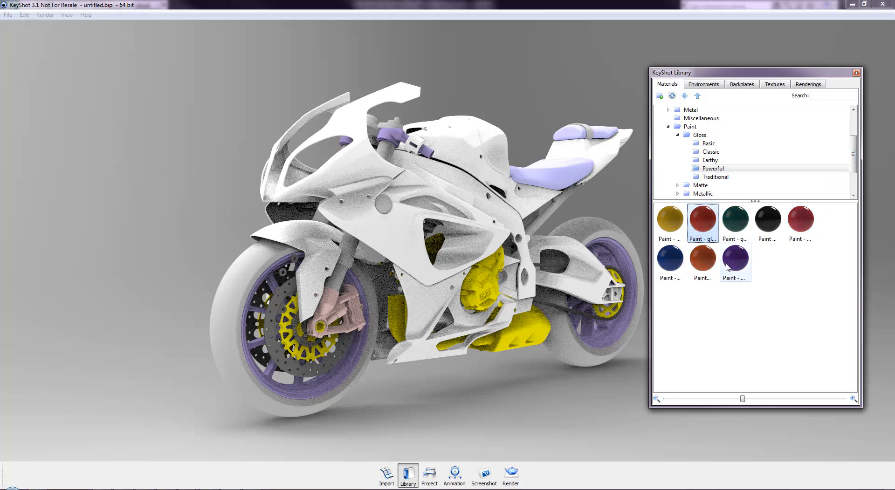
pyautogui.moveTo(702, 225)
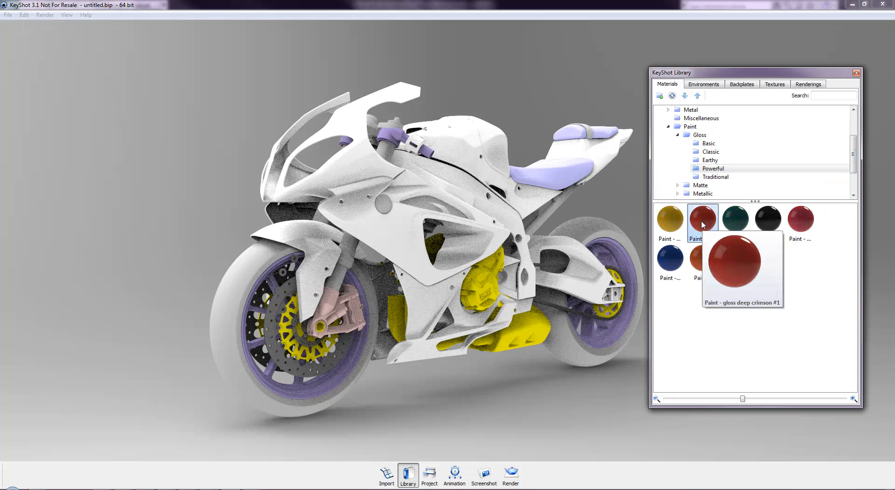
pyautogui.moveTo(710, 228); pyautogui.dragTo(464, 164)
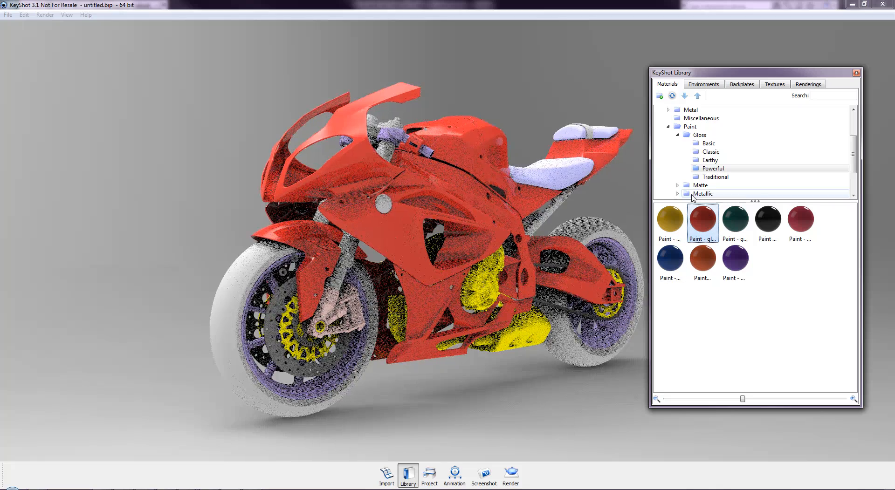
# Apply the orange paint from the Powerful metallic set to the motorcycle's bodywork
pyautogui.click(677, 193)
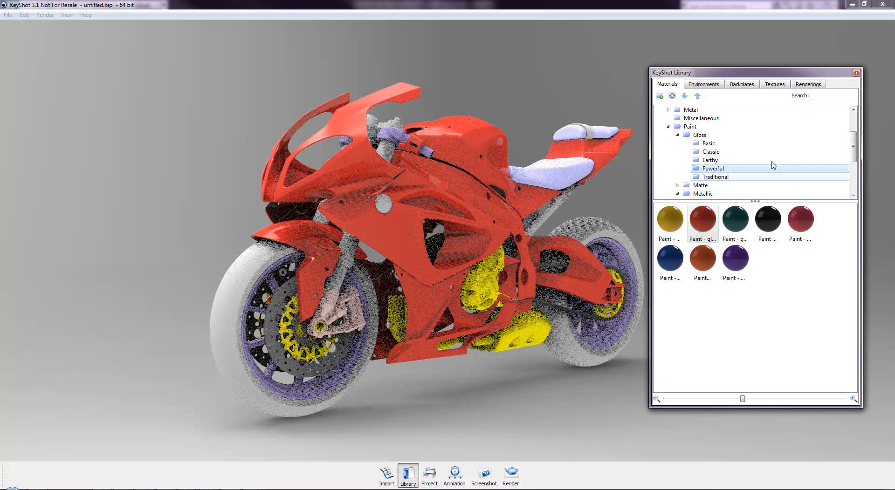
pyautogui.scroll(-3, 812, 156)
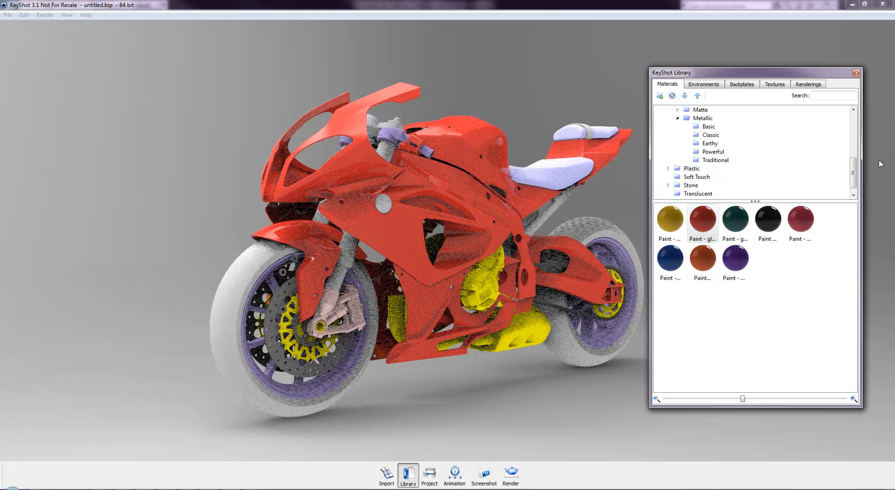
pyautogui.click(712, 152)
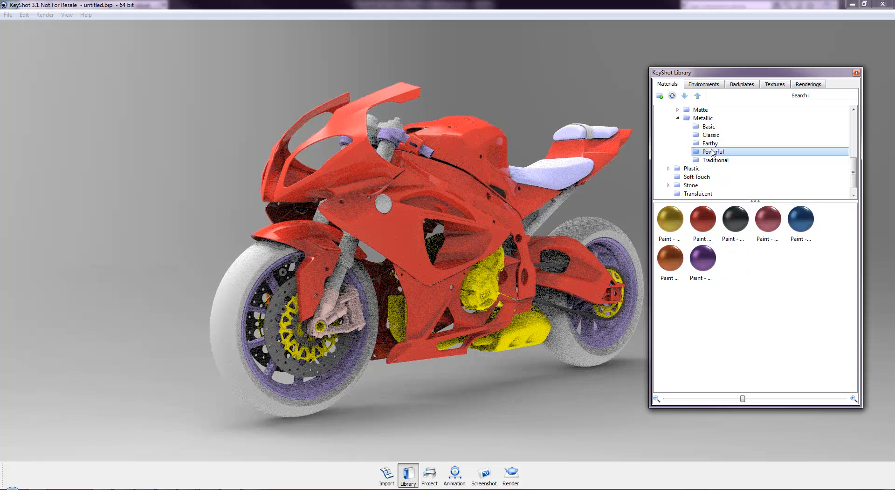
pyautogui.moveTo(669, 258); pyautogui.dragTo(474, 193)
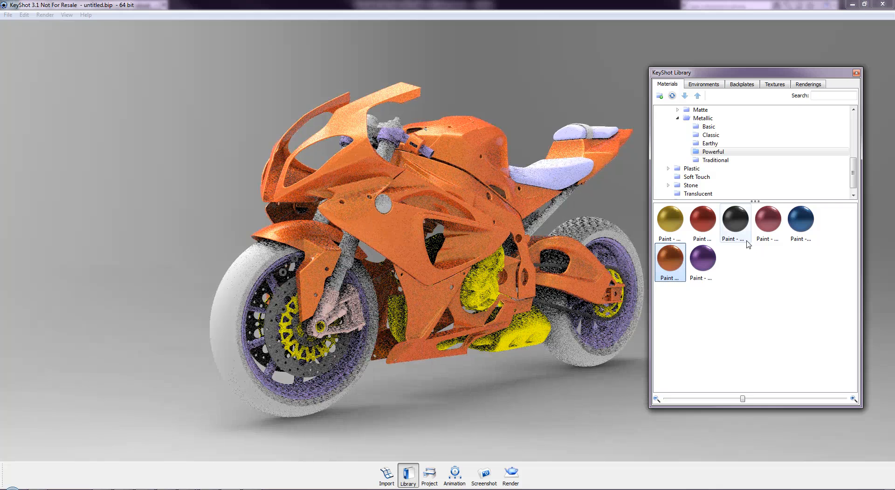
# Try the light grey Classic gloss paint on the bodywork, then replace it with the dark blue-grey one from the same set
pyautogui.moveTo(854, 174); pyautogui.dragTo(854, 153)
pyautogui.click(711, 135)
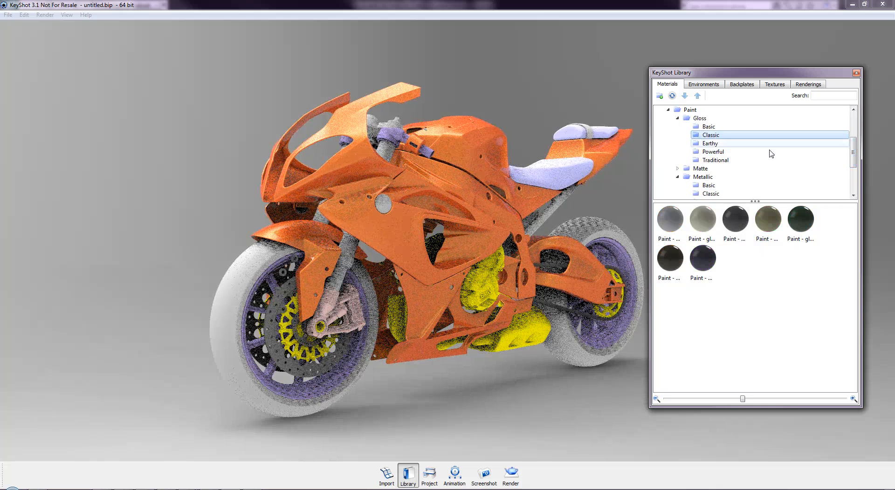
pyautogui.moveTo(673, 222); pyautogui.dragTo(492, 215)
pyautogui.moveTo(702, 258)
pyautogui.mouseDown()
pyautogui.moveTo(575, 271)
pyautogui.moveTo(499, 223)
pyautogui.mouseUp()
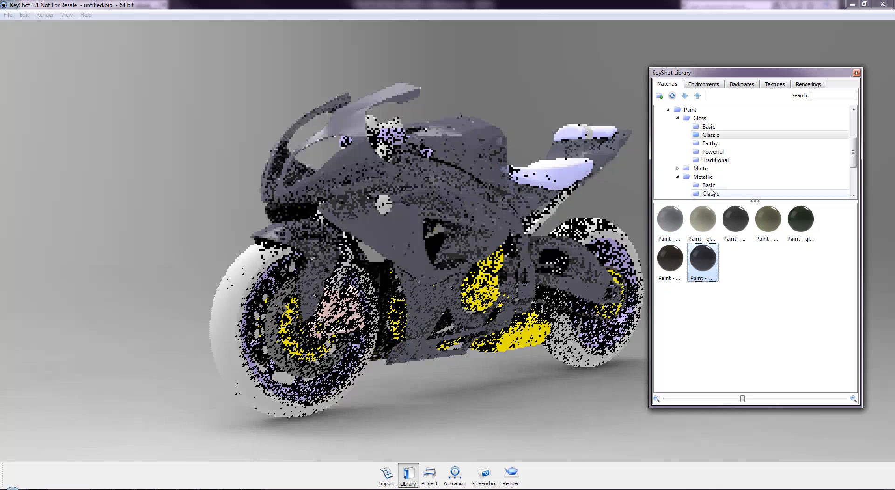
# Apply the orange-brown gloss paint from the Traditional set to the motorcycle's bodywork and refresh that paint's library thumbnail
pyautogui.moveTo(709, 222)
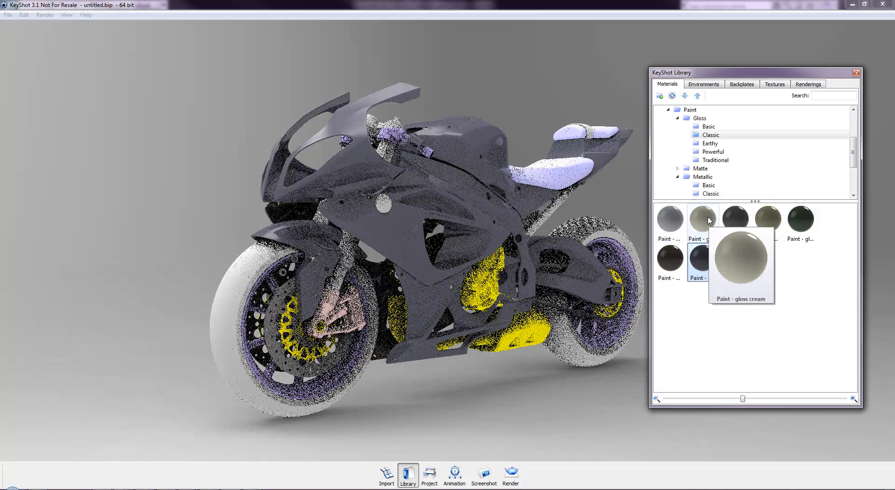
pyautogui.click(708, 126)
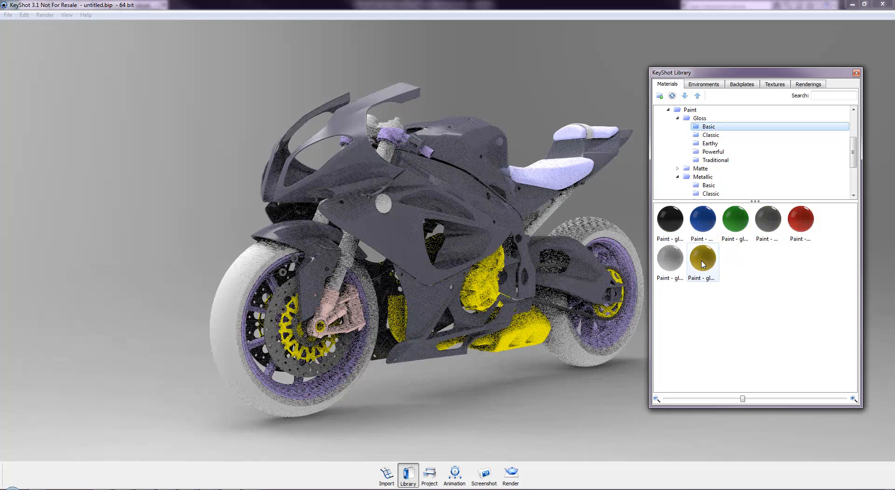
pyautogui.moveTo(703, 264)
pyautogui.mouseDown()
pyautogui.moveTo(519, 245)
pyautogui.moveTo(754, 288)
pyautogui.mouseUp()
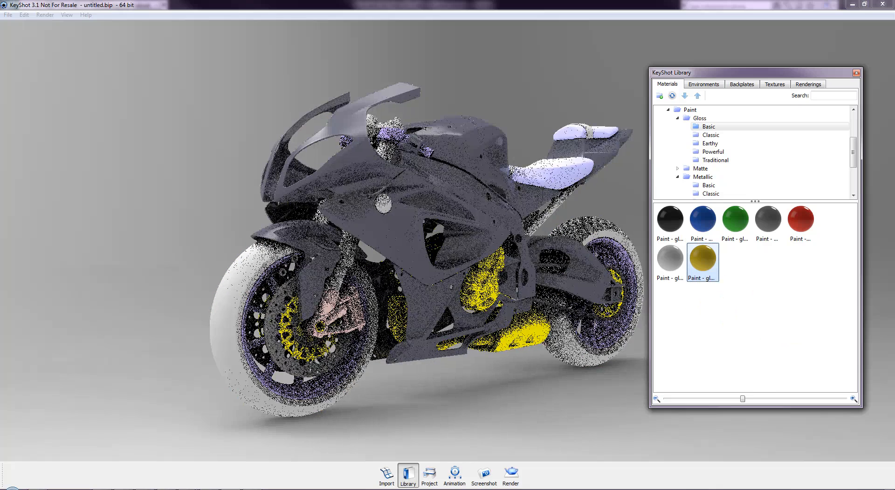
pyautogui.moveTo(702, 219)
pyautogui.mouseDown()
pyautogui.moveTo(503, 207)
pyautogui.moveTo(714, 230)
pyautogui.moveTo(753, 246)
pyautogui.mouseUp()
pyautogui.click(718, 160)
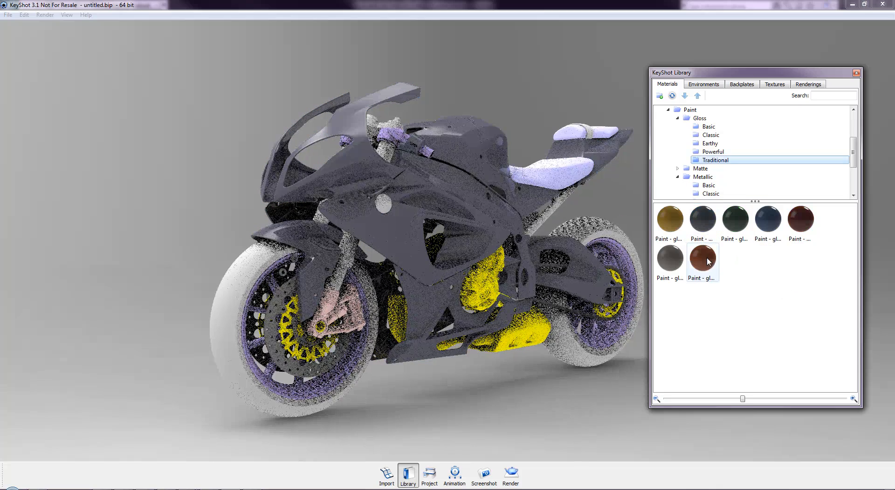
pyautogui.moveTo(711, 259); pyautogui.dragTo(467, 221)
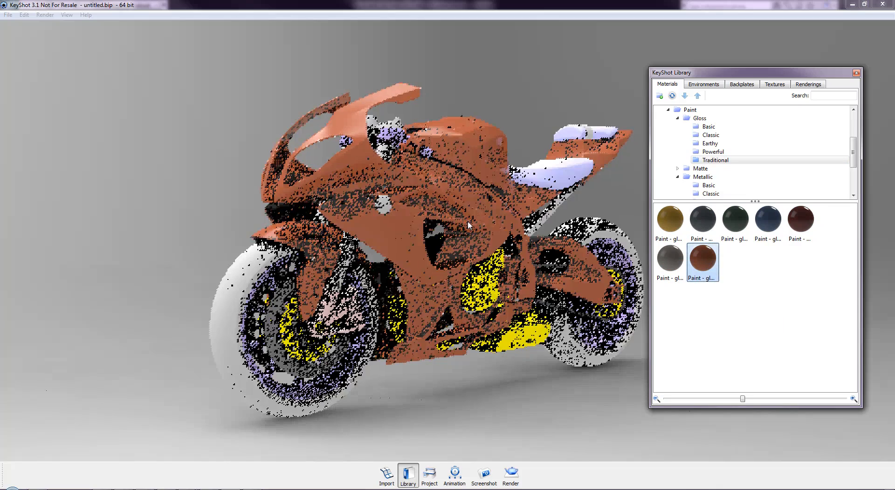
pyautogui.rightClick(704, 268)
pyautogui.click(736, 326)
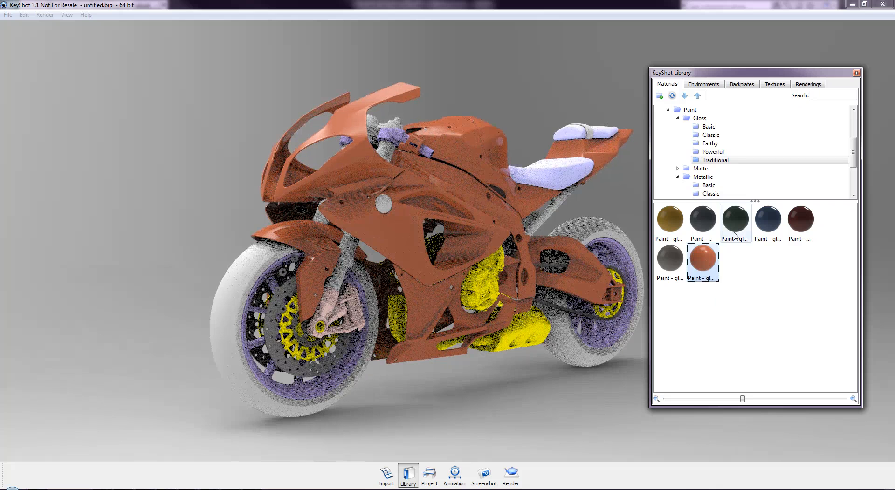
# Collapse the gloss and metallic paint groups and apply the Soft Touch Black material to the motorcycle's seats
pyautogui.click(678, 119)
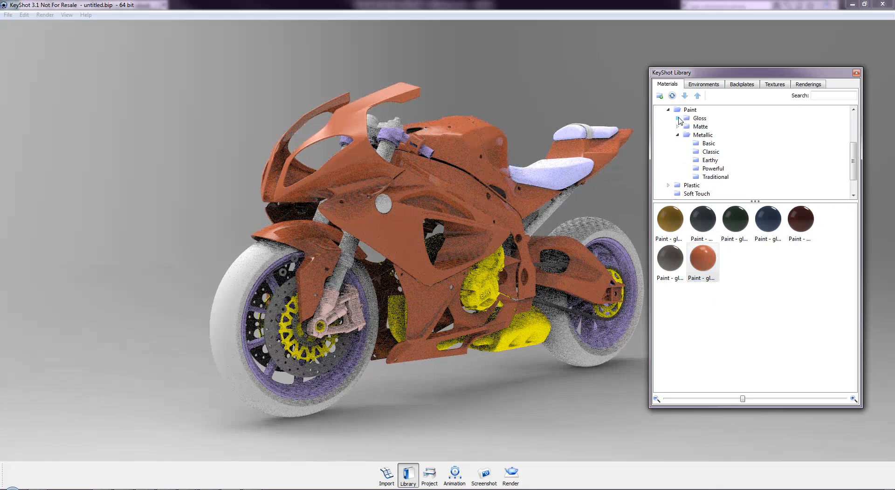
pyautogui.click(678, 135)
pyautogui.click(689, 169)
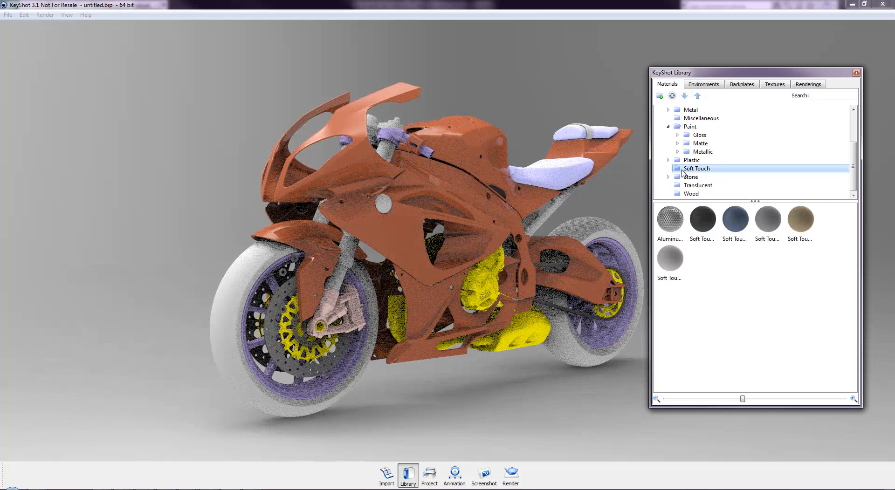
pyautogui.moveTo(703, 217)
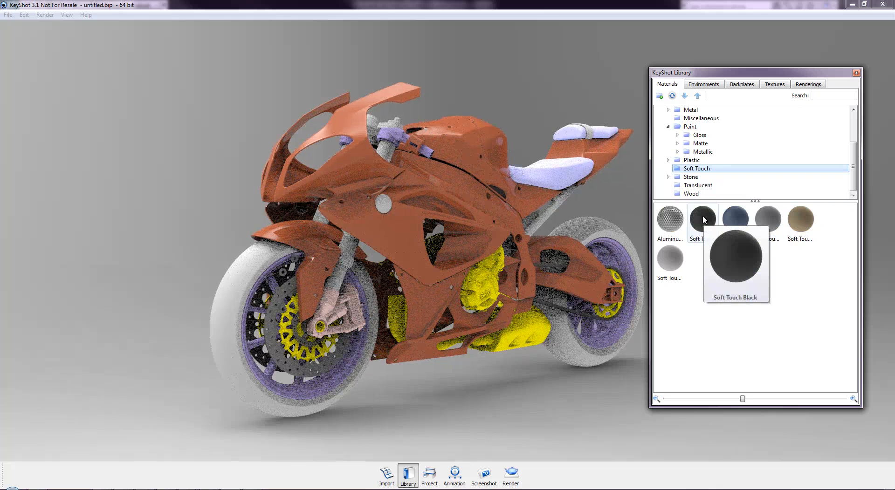
pyautogui.moveTo(703, 219); pyautogui.dragTo(554, 173)
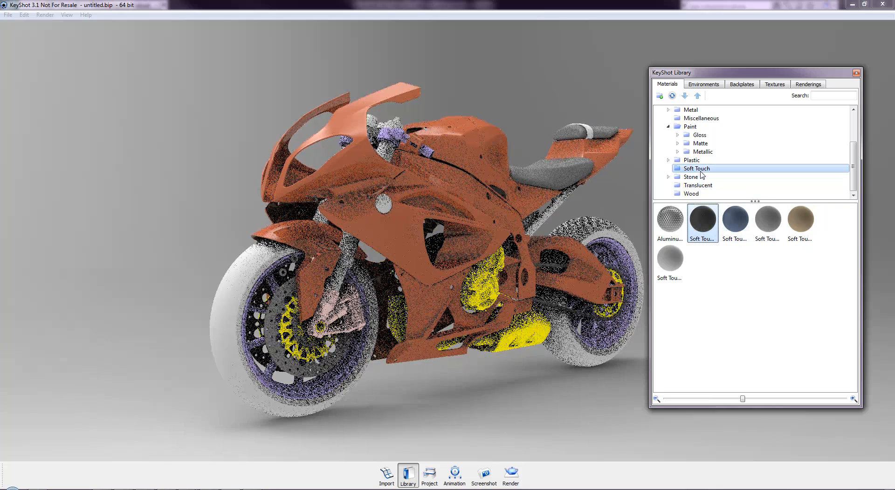
# Bring up the Basic set of anodized metals in the material library
pyautogui.scroll(2, 699, 160)
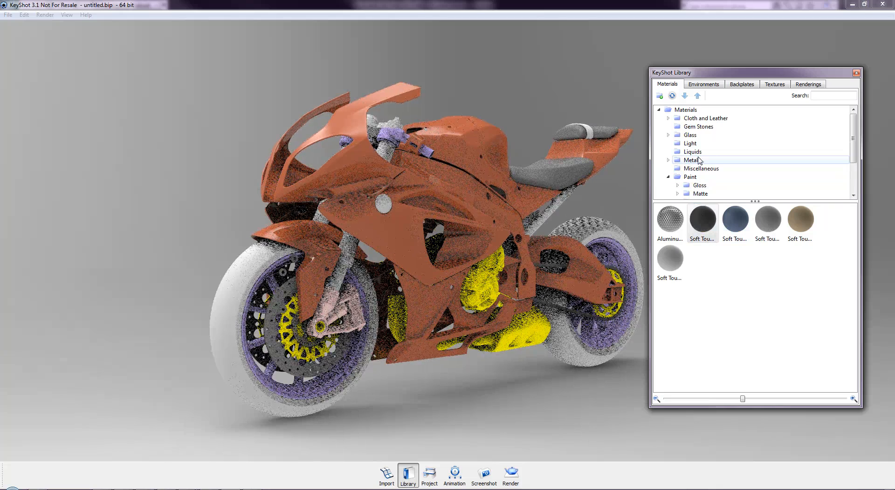
pyautogui.click(688, 160)
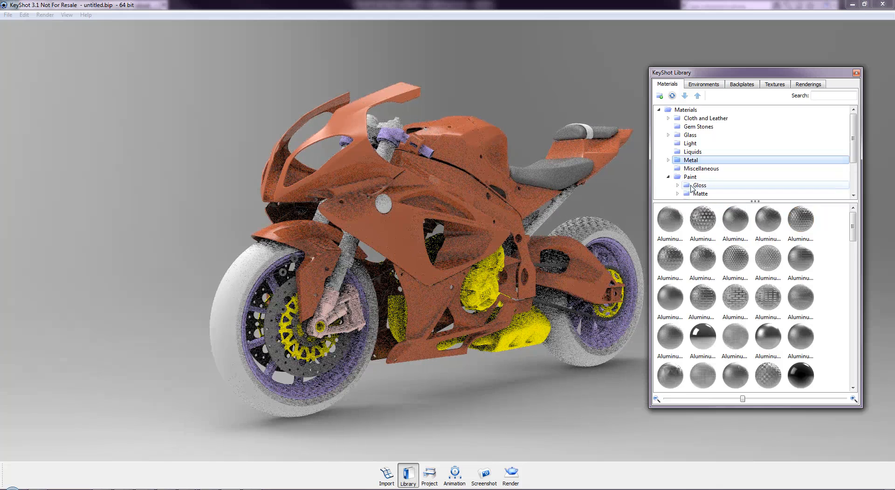
pyautogui.doubleClick(701, 160)
pyautogui.scroll(-2, 704, 161)
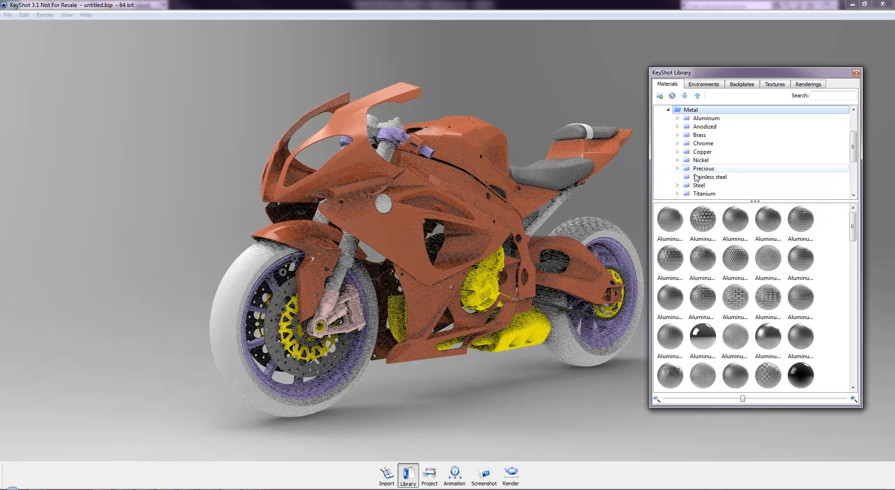
pyautogui.click(677, 127)
pyautogui.click(700, 135)
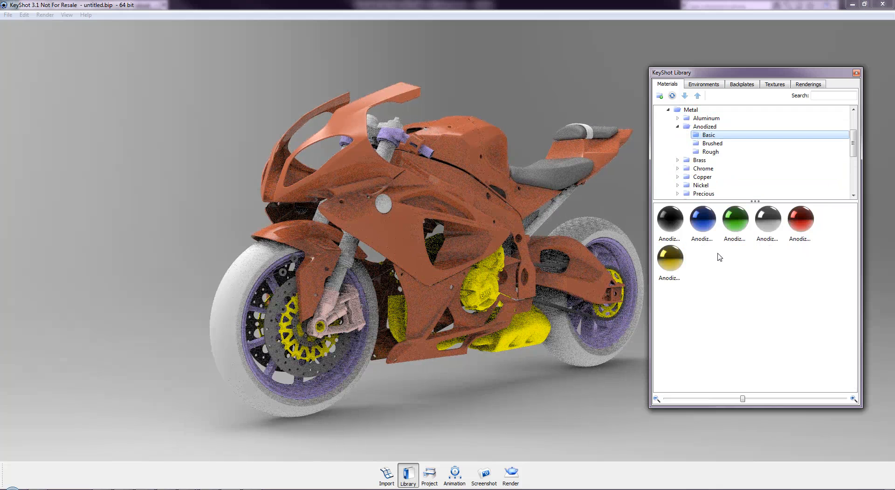
# Try the blue and the red Basic anodized metals on the wheel rims and handlebar parts
pyautogui.click(702, 229)
pyautogui.moveTo(702, 221); pyautogui.dragTo(619, 252)
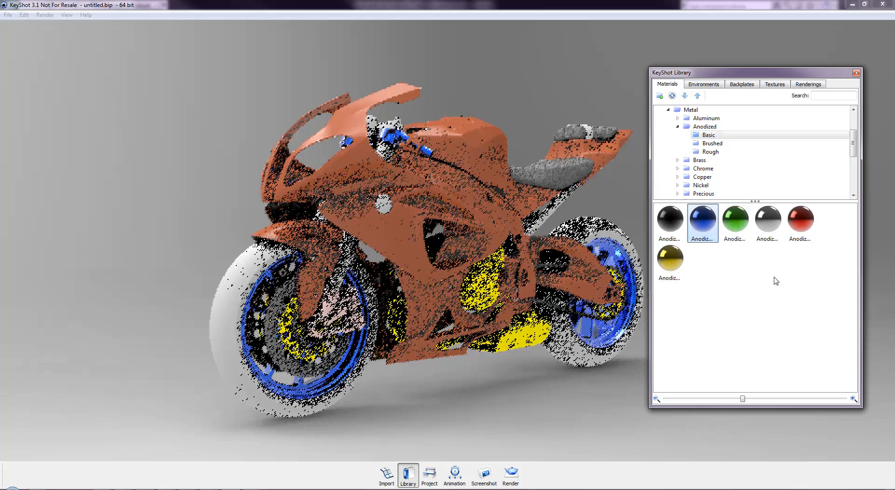
pyautogui.moveTo(802, 233); pyautogui.dragTo(653, 290)
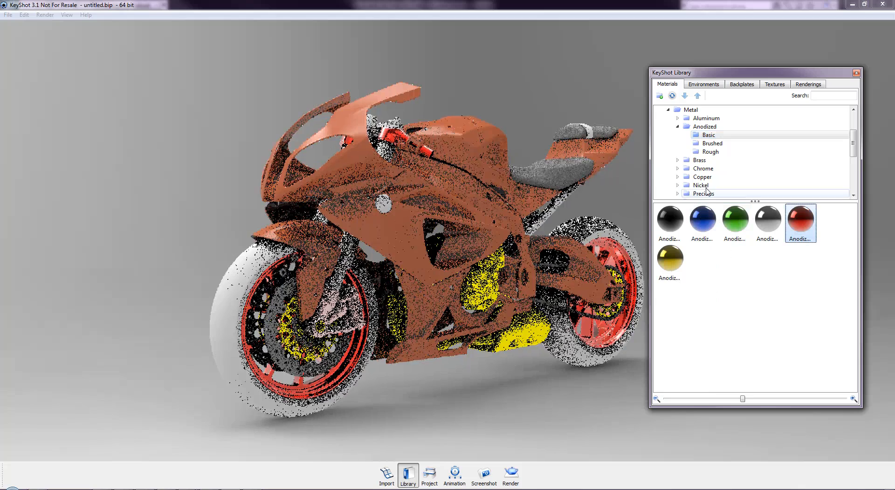
# Apply the grey Rough anodized metal to the wheel rims and handlebar parts, and compare it with the Brushed and Basic sets
pyautogui.click(706, 152)
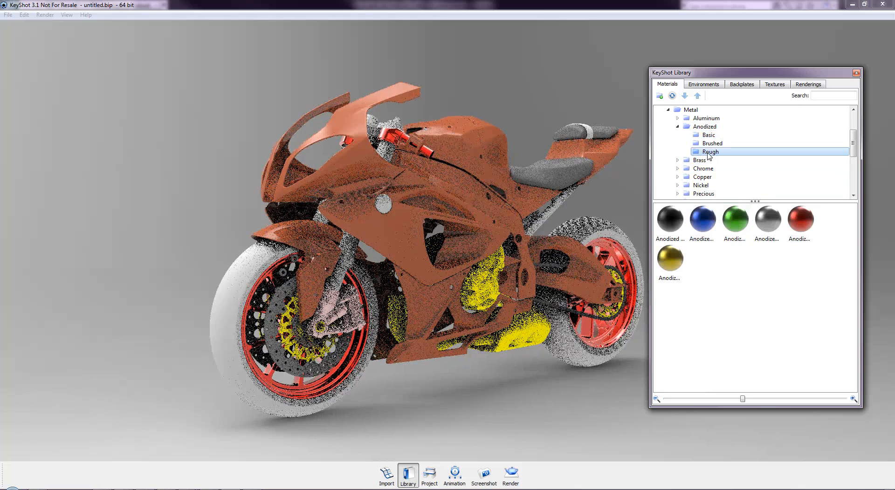
pyautogui.moveTo(766, 225); pyautogui.dragTo(296, 393)
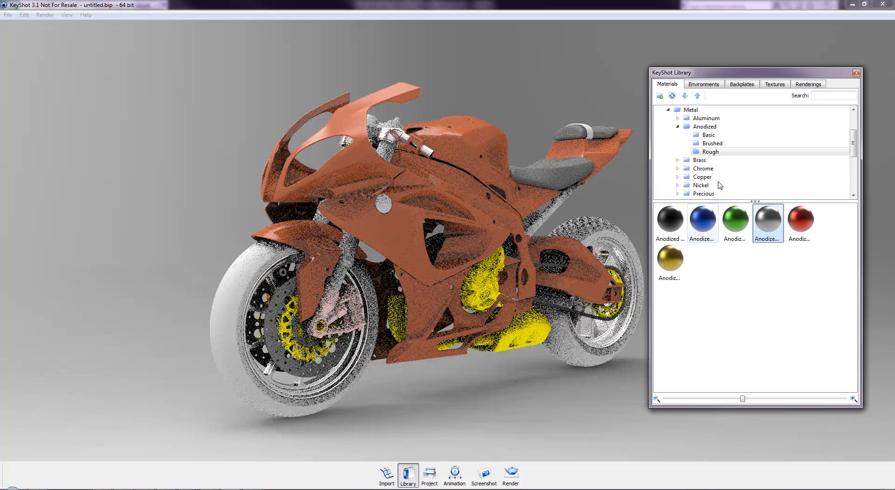
pyautogui.click(711, 143)
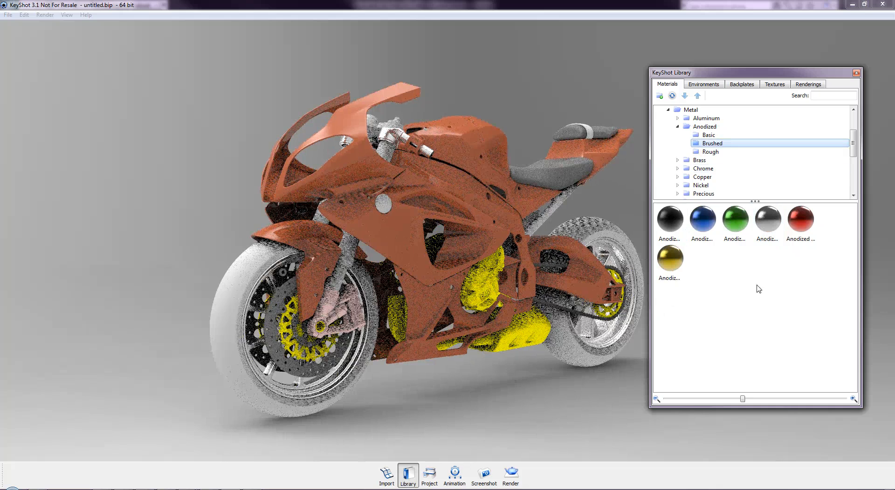
pyautogui.click(708, 135)
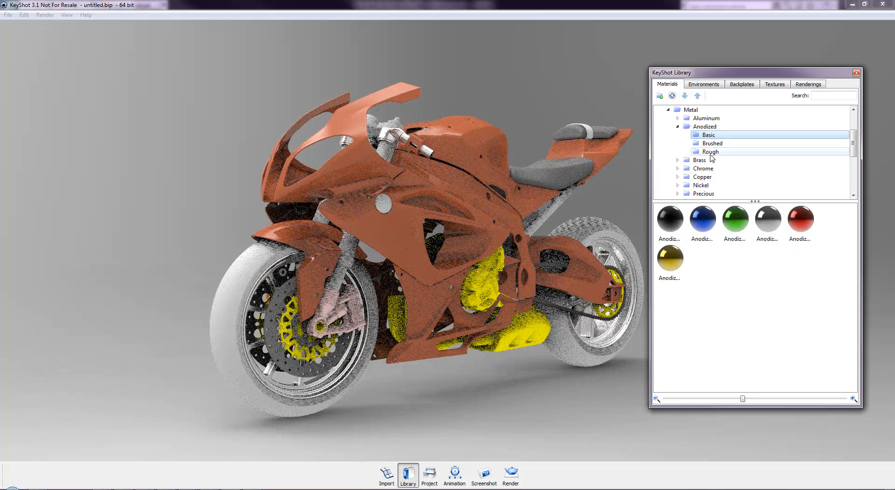
pyautogui.click(711, 152)
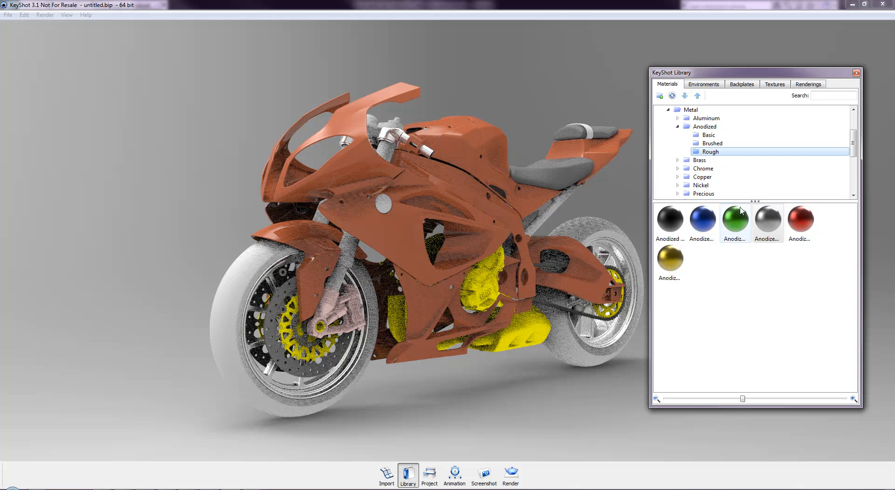
# Apply the plain Titanium material to the brake discs
pyautogui.scroll(-1, 724, 169)
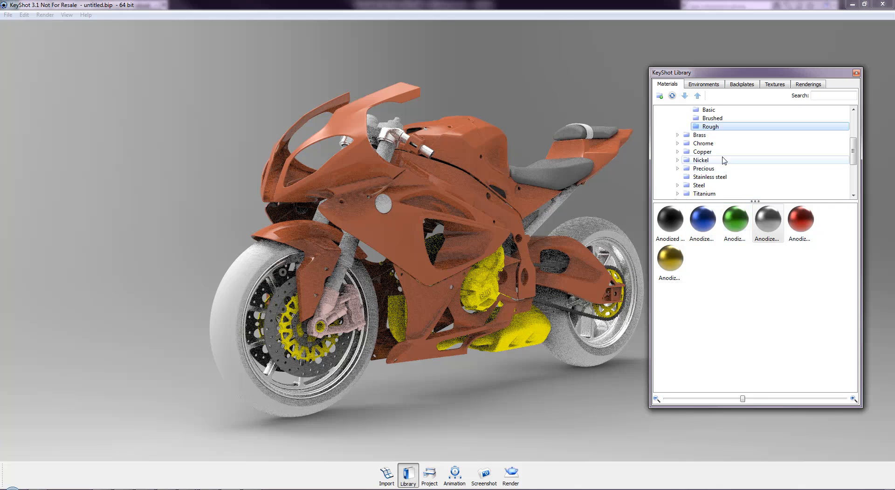
pyautogui.scroll(-1, 724, 160)
pyautogui.click(702, 169)
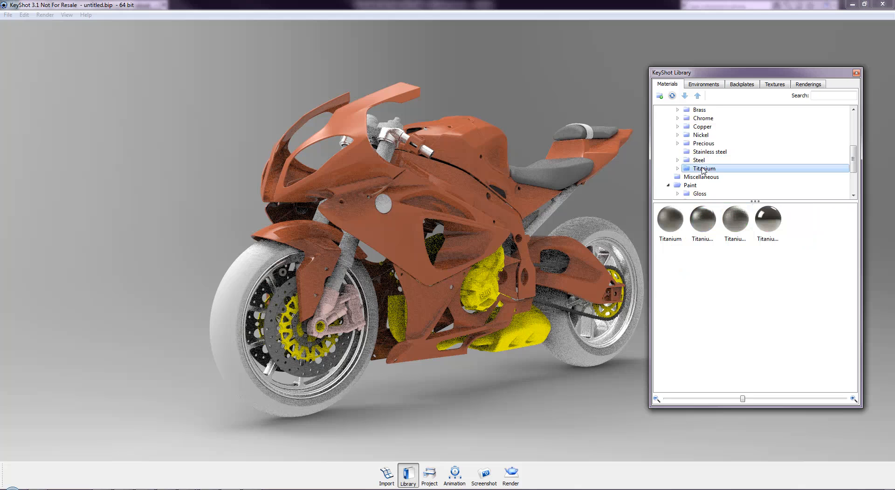
pyautogui.moveTo(670, 219); pyautogui.dragTo(292, 368)
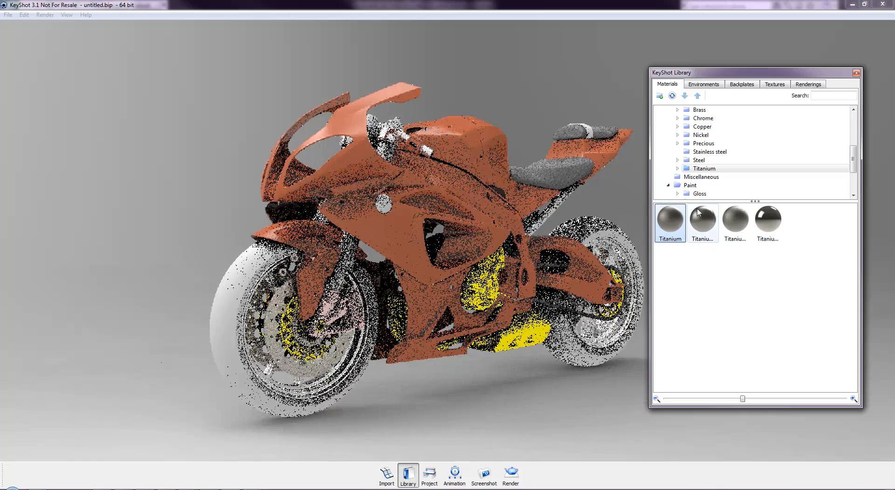
# Apply the grey Brushed anodized metal to the yellow engine cover, exhaust and brake disc centres
pyautogui.scroll(1, 706, 130)
pyautogui.scroll(1, 707, 132)
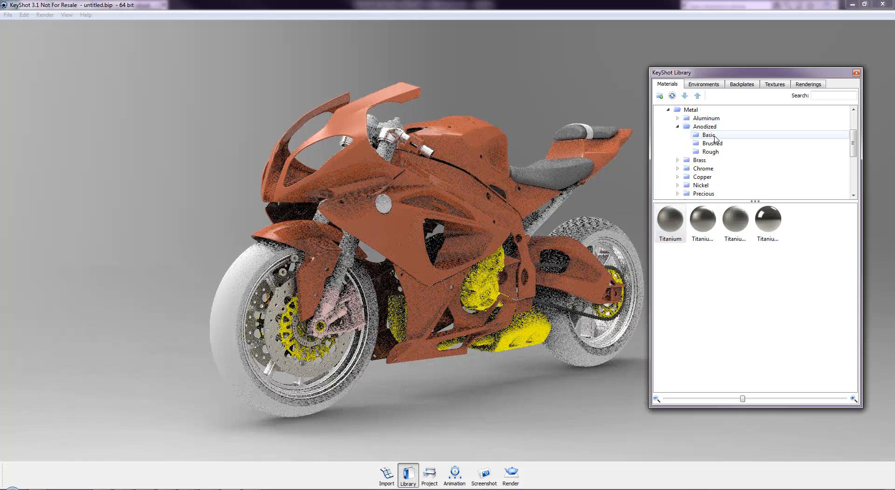
pyautogui.click(713, 144)
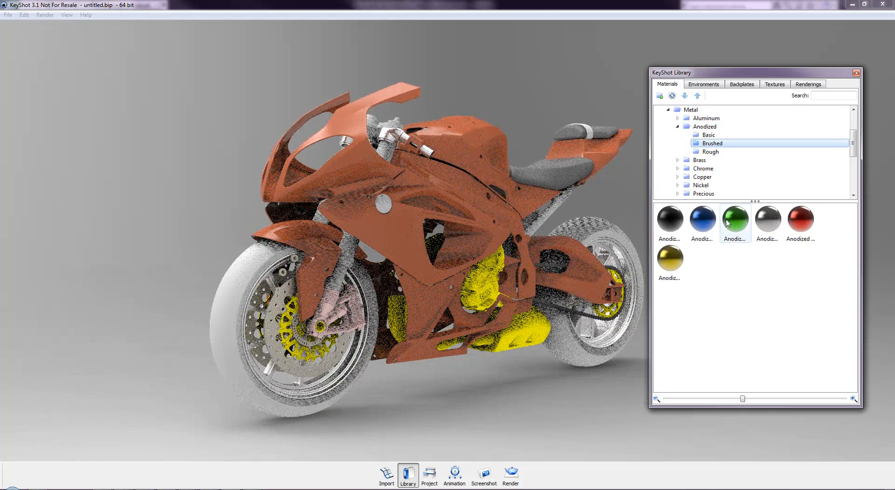
pyautogui.moveTo(767, 219); pyautogui.dragTo(288, 346)
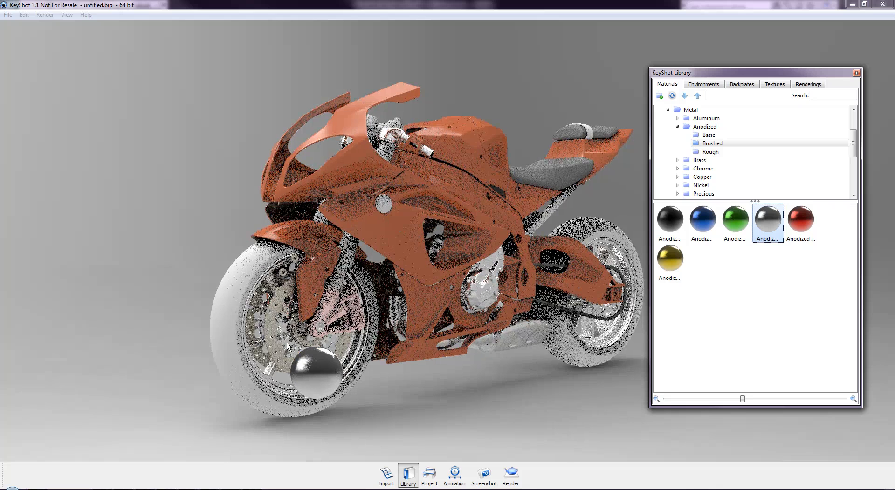
pyautogui.moveTo(287, 346); pyautogui.dragTo(288, 346)
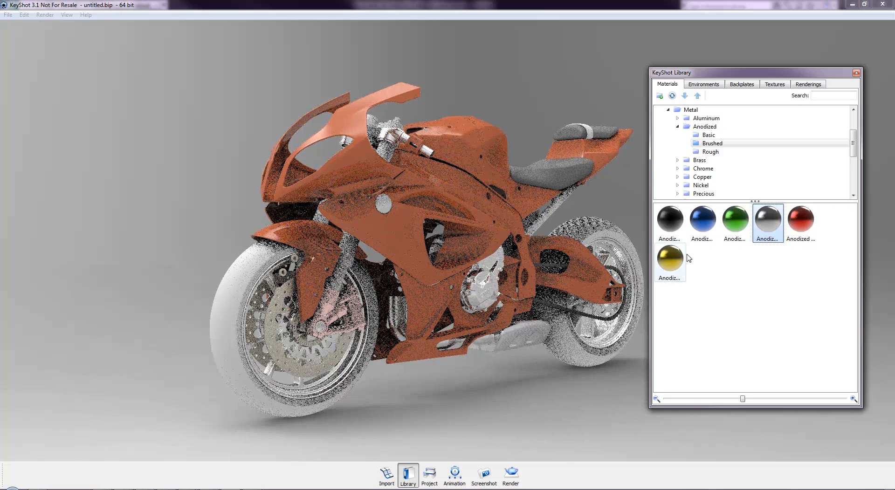
# Apply the Titanium polished material to the light grey front forks and the round bodywork detail
pyautogui.scroll(-1, 744, 176)
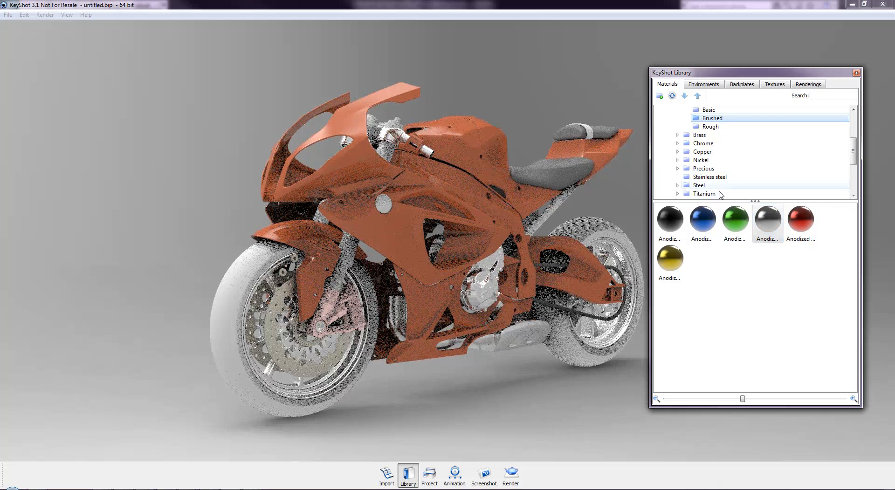
pyautogui.scroll(-2, 712, 196)
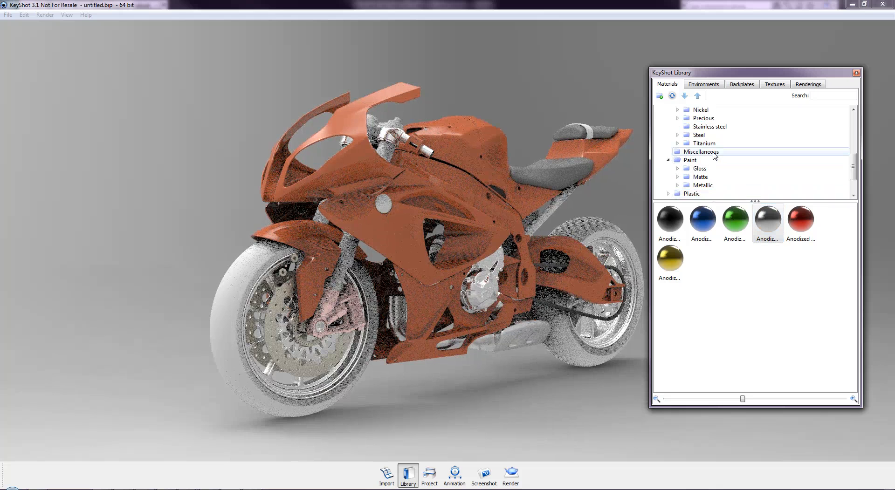
pyautogui.click(712, 143)
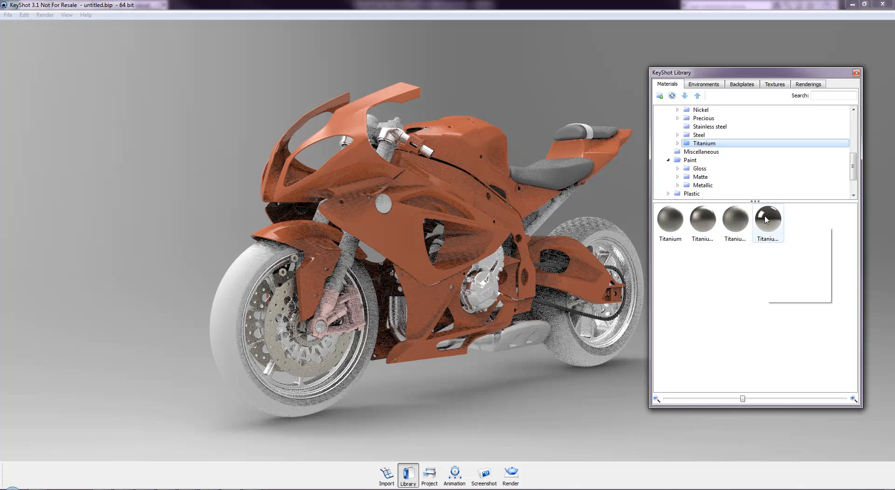
pyautogui.moveTo(767, 220)
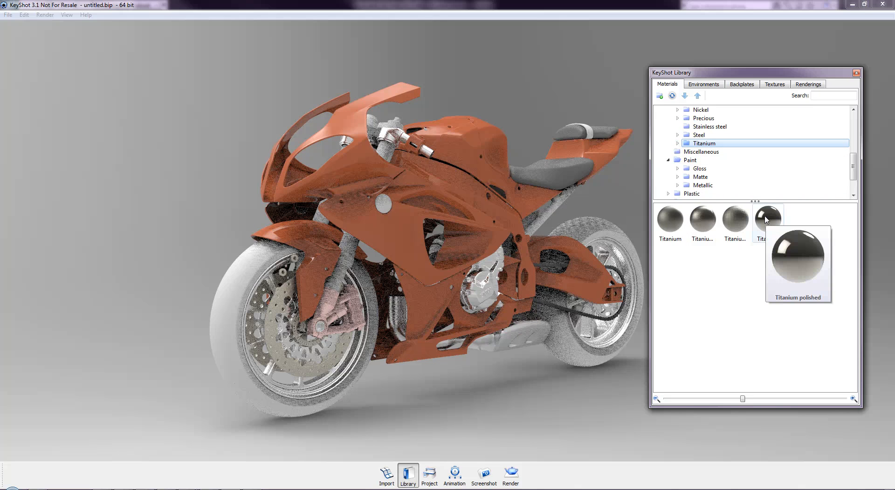
pyautogui.moveTo(766, 220); pyautogui.dragTo(382, 205)
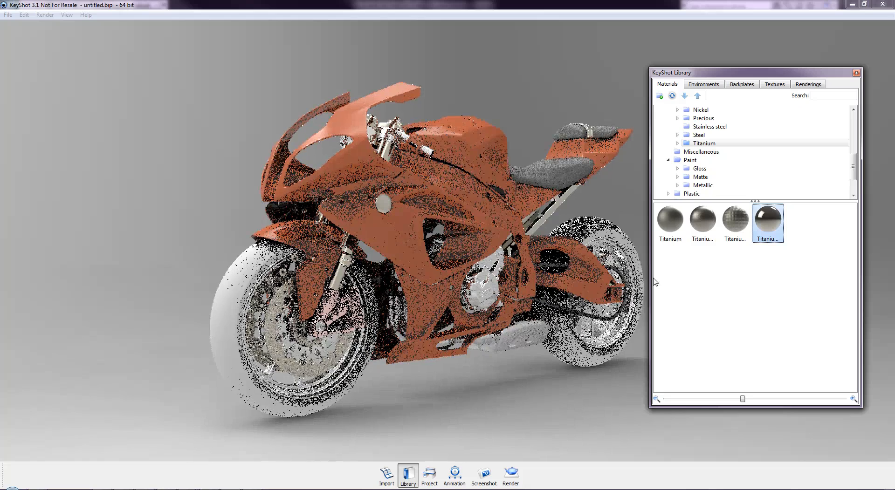
# Compare the Nickel, Precious and Copper metal sets, and apply the darkest Chrome material to the rear drive chain
pyautogui.scroll(3, 700, 178)
pyautogui.scroll(-1, 700, 178)
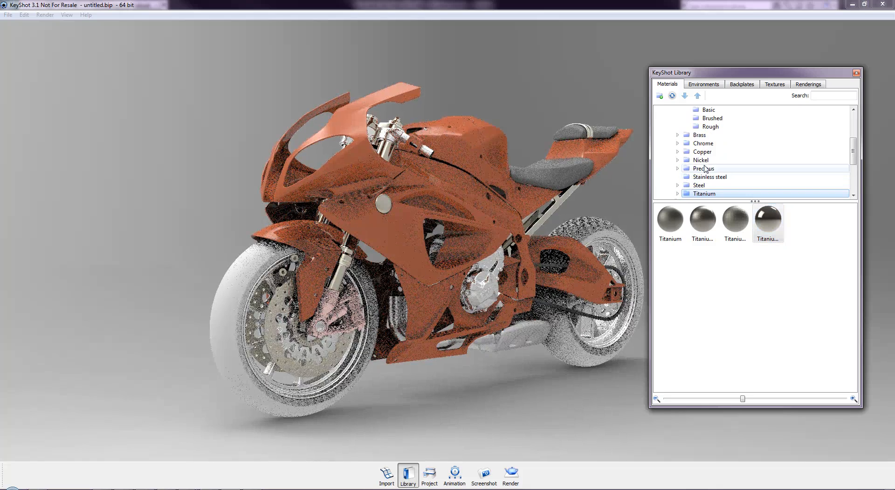
pyautogui.click(702, 161)
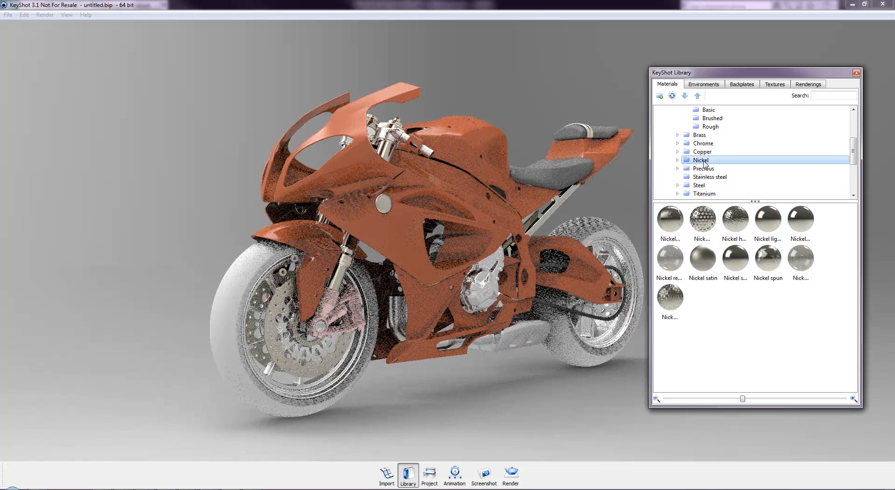
pyautogui.click(700, 171)
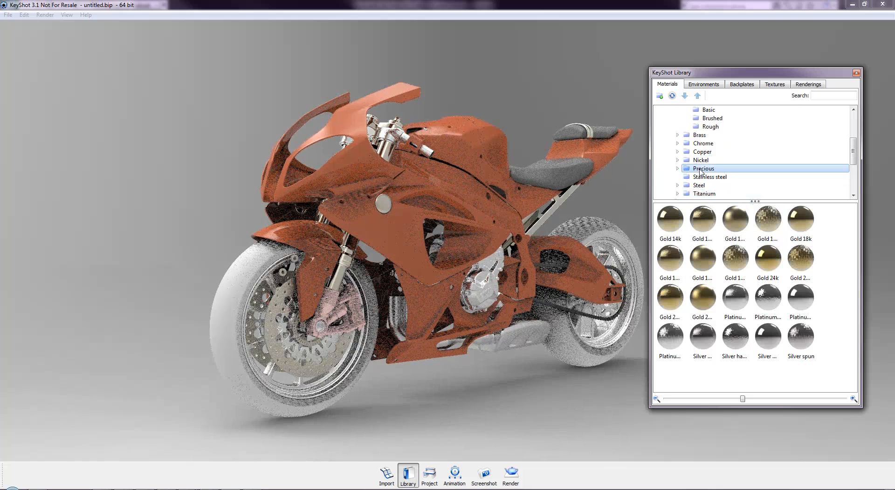
pyautogui.click(702, 153)
pyautogui.click(704, 144)
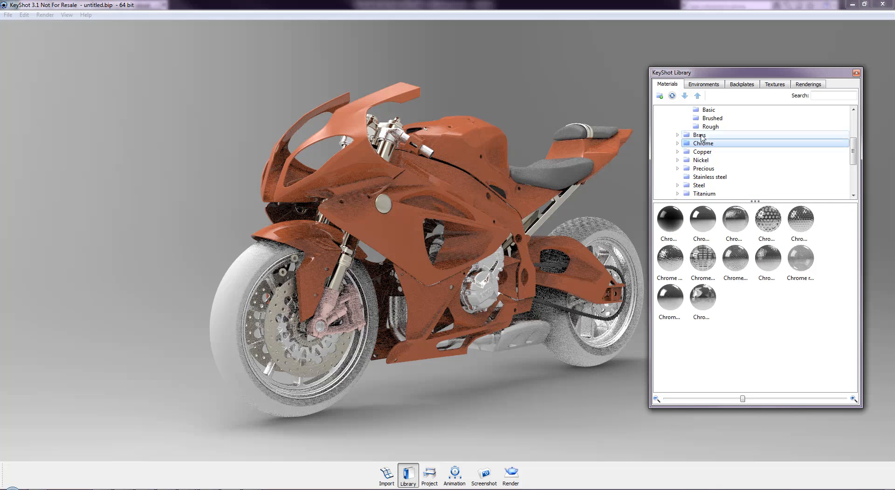
pyautogui.moveTo(662, 219)
pyautogui.moveTo(661, 219); pyautogui.dragTo(561, 311)
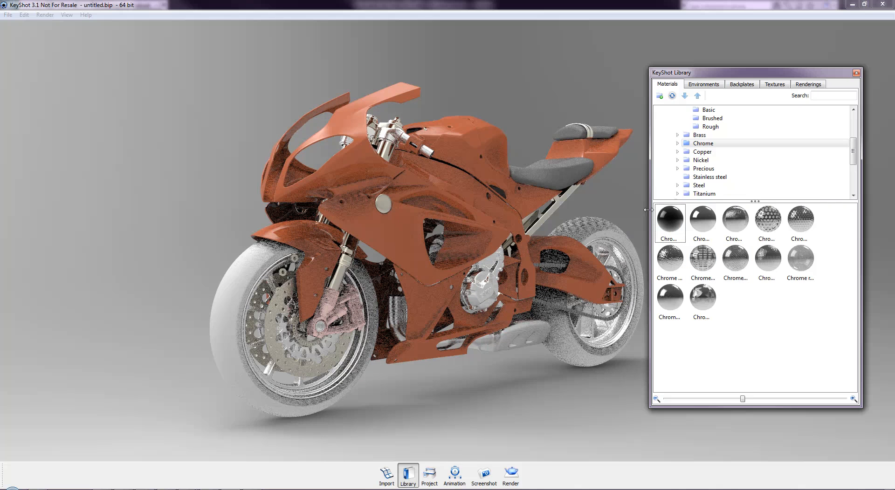
# Apply the red Rough anodized metal to the wheel rims and handlebar parts
pyautogui.scroll(2, 743, 178)
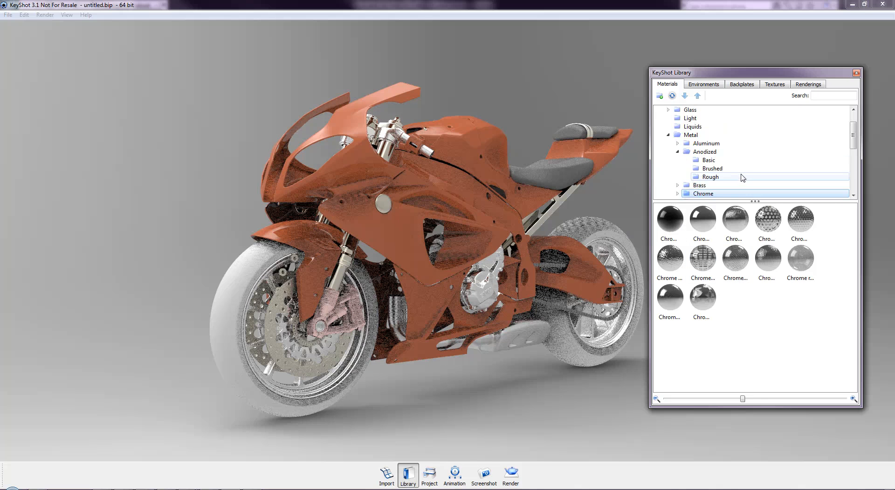
pyautogui.click(716, 180)
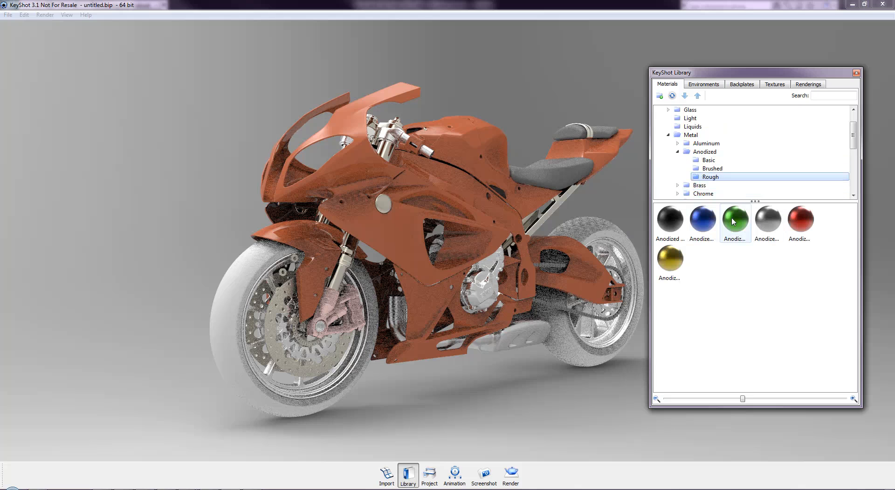
pyautogui.click(801, 215)
pyautogui.moveTo(801, 215); pyautogui.dragTo(618, 256)
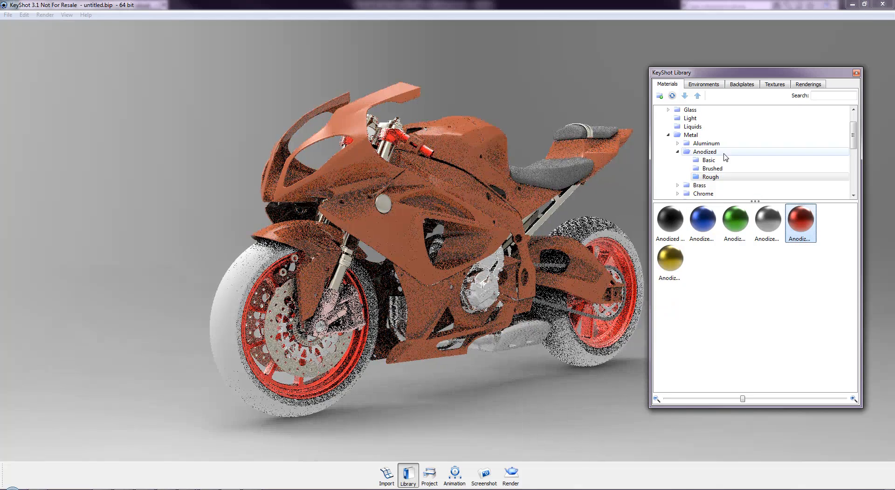
# Apply the Tire material from the Miscellaneous set to the front and rear tyres
pyautogui.click(677, 151)
pyautogui.click(668, 135)
pyautogui.scroll(-1, 690, 182)
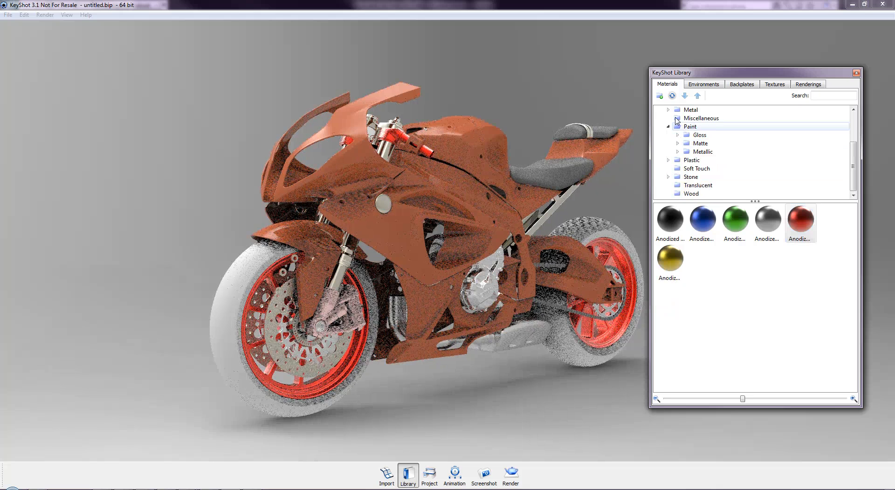
pyautogui.click(668, 127)
pyautogui.click(693, 145)
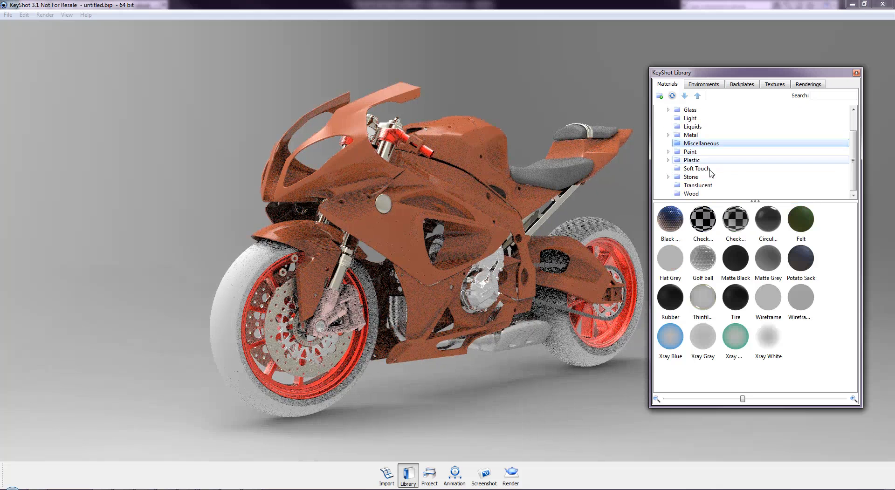
pyautogui.moveTo(735, 297); pyautogui.dragTo(579, 362)
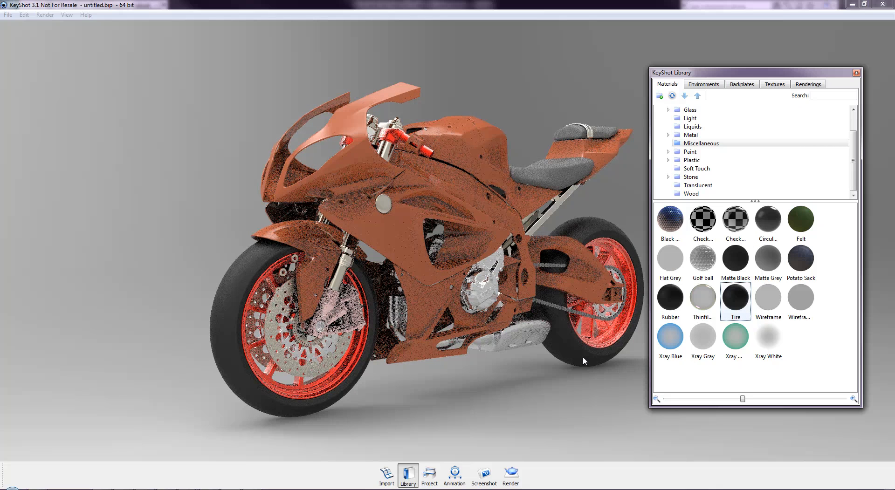
pyautogui.click(856, 73)
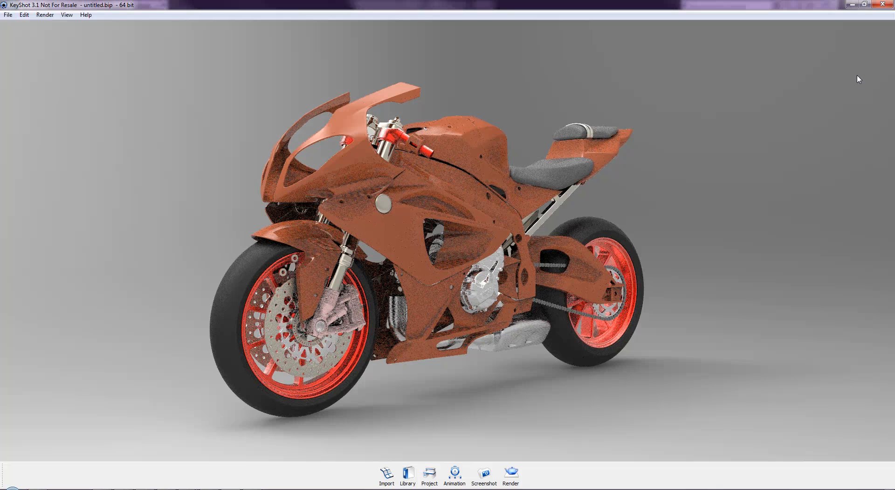
# Apply the Carbon material from the plastic Composites set to the pinkish part at the lower end of the front forks
pyautogui.press('m')
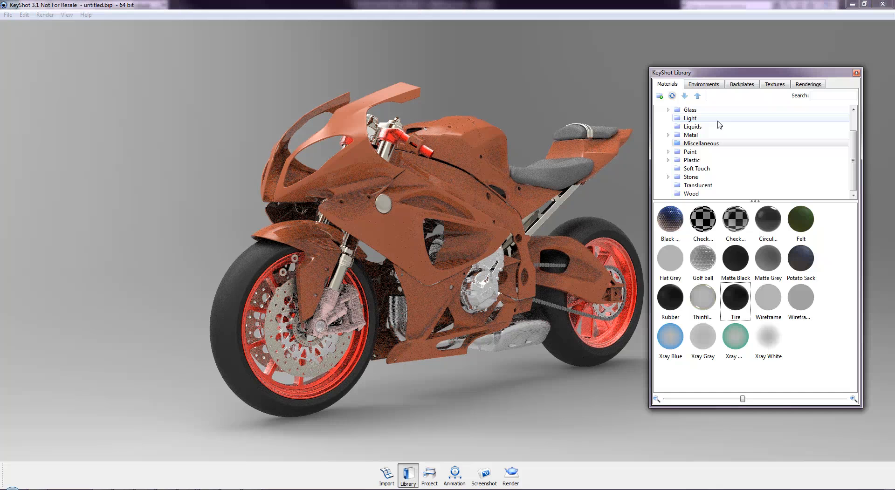
pyautogui.scroll(1, 713, 157)
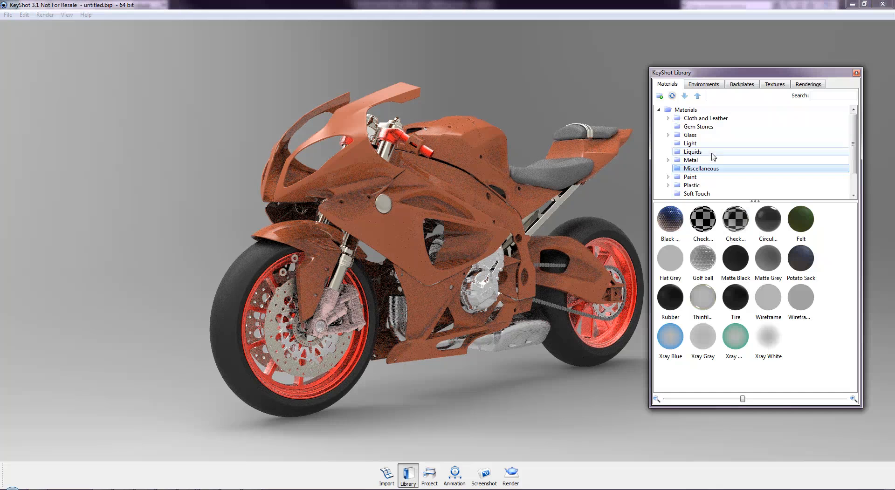
pyautogui.scroll(-1, 712, 157)
pyautogui.click(695, 160)
pyautogui.click(668, 161)
pyautogui.scroll(-1, 723, 170)
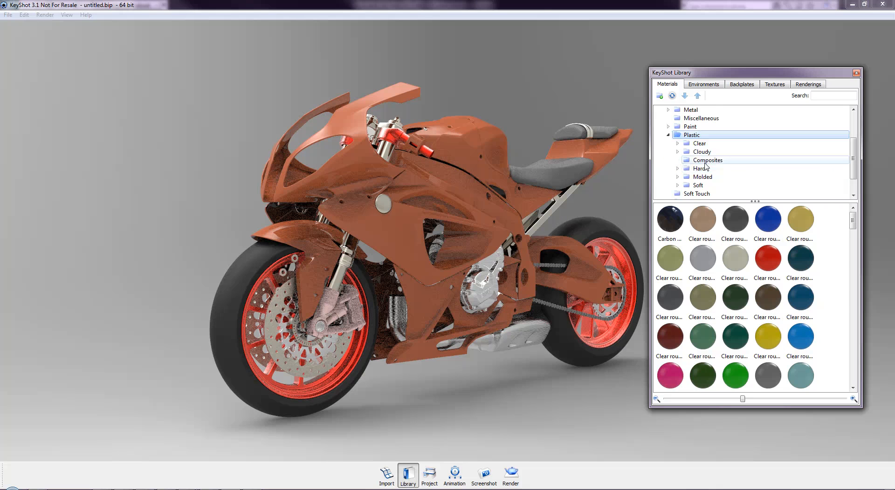
pyautogui.click(706, 163)
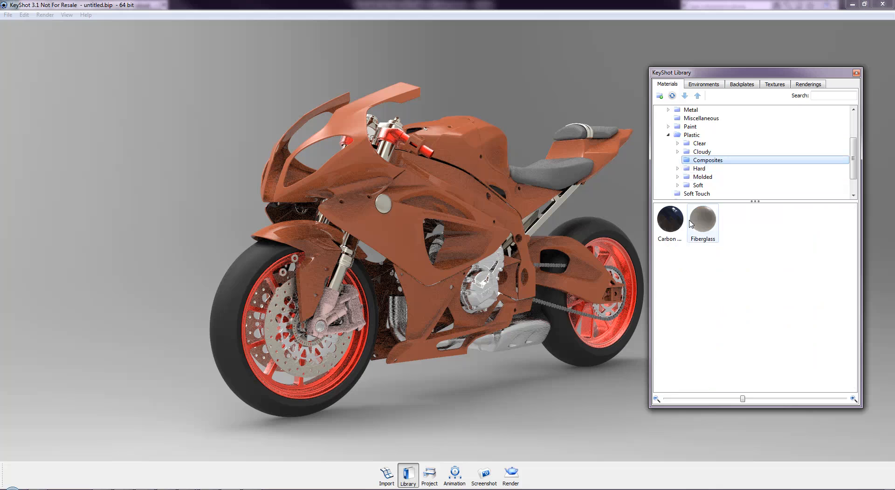
pyautogui.moveTo(670, 220); pyautogui.dragTo(353, 309)
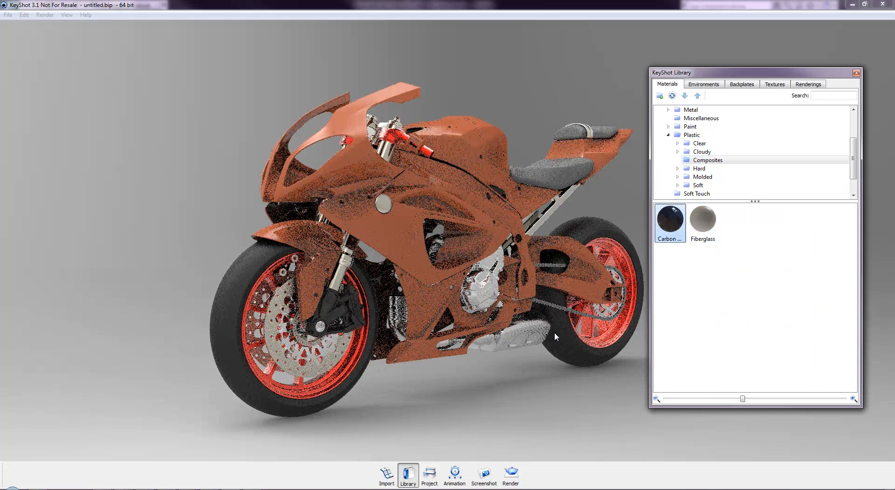
# Compare the Molded, Cloudy and Soft plastic material sets in the library
pyautogui.moveTo(706, 223)
pyautogui.mouseDown()
pyautogui.moveTo(402, 196)
pyautogui.moveTo(385, 204)
pyautogui.moveTo(511, 226)
pyautogui.moveTo(709, 227)
pyautogui.mouseUp()
pyautogui.click(715, 179)
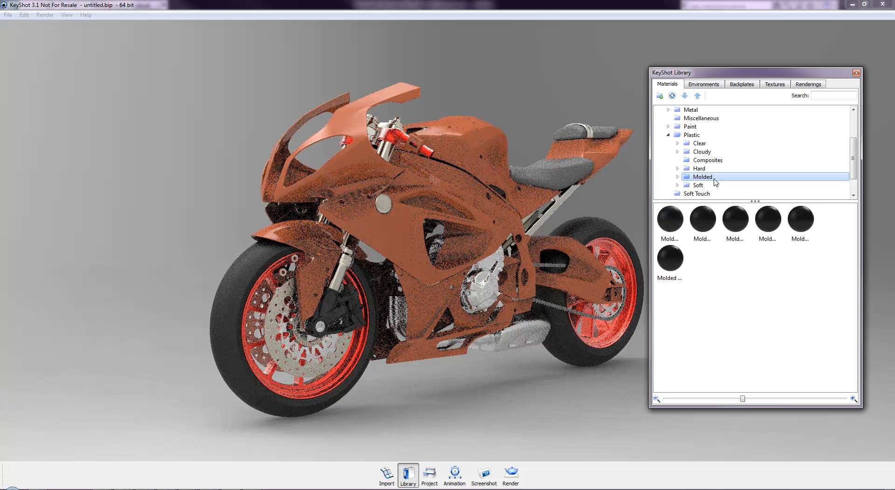
pyautogui.click(700, 153)
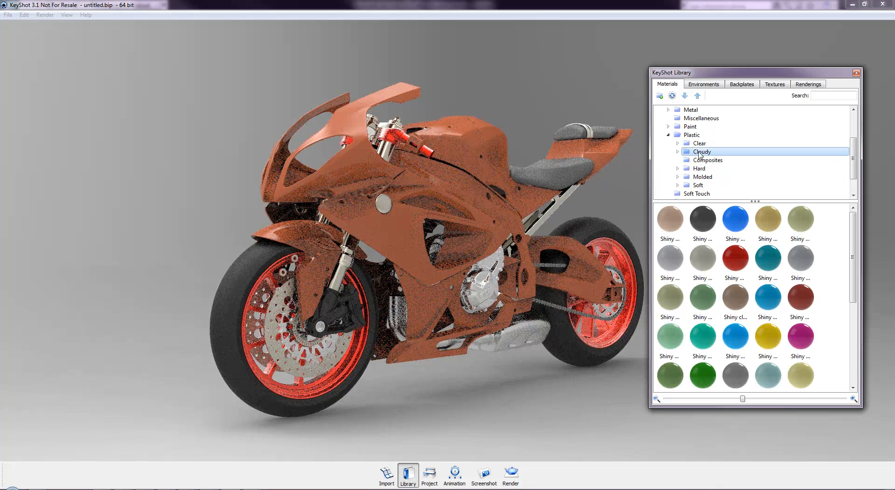
pyautogui.click(707, 184)
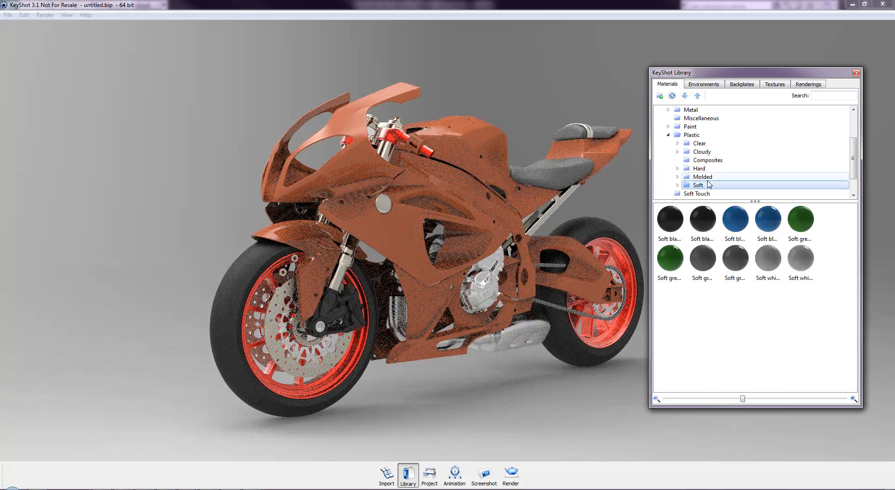
pyautogui.click(708, 178)
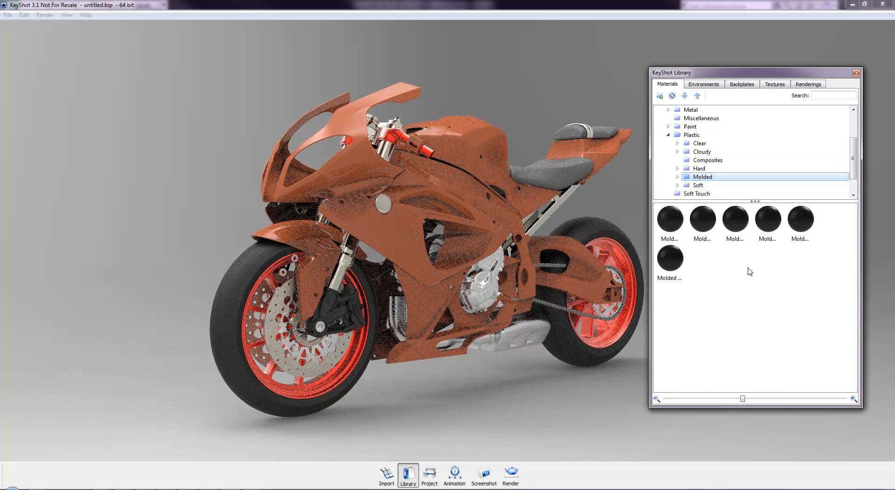
pyautogui.click(668, 135)
# Try Dark Red Leather on the seat pads and replace it with Shiny Black Leather
pyautogui.scroll(2, 694, 149)
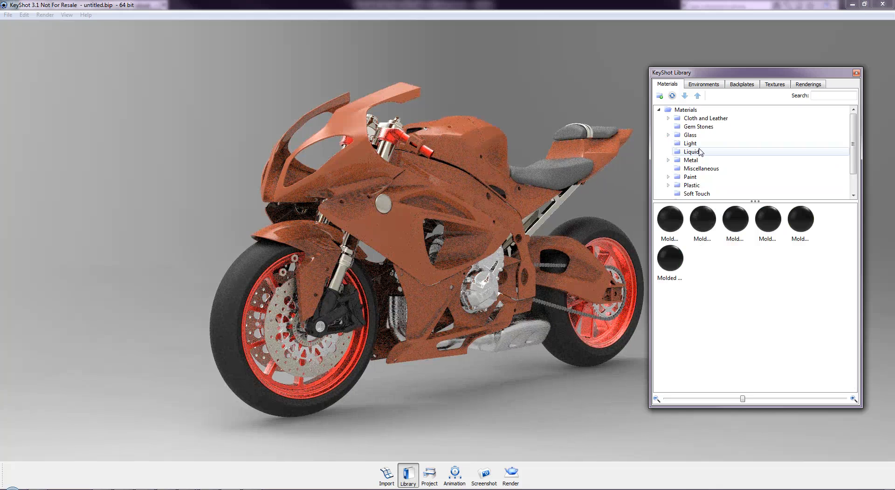
pyautogui.click(715, 119)
pyautogui.click(669, 119)
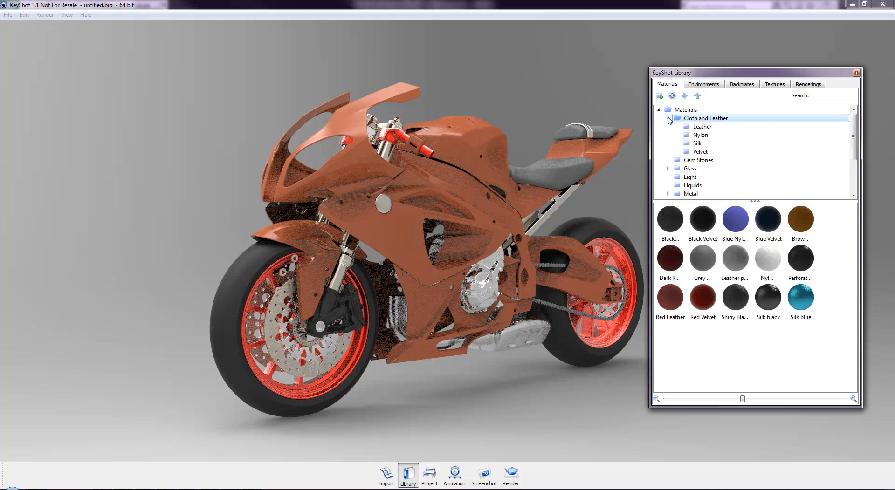
pyautogui.click(701, 126)
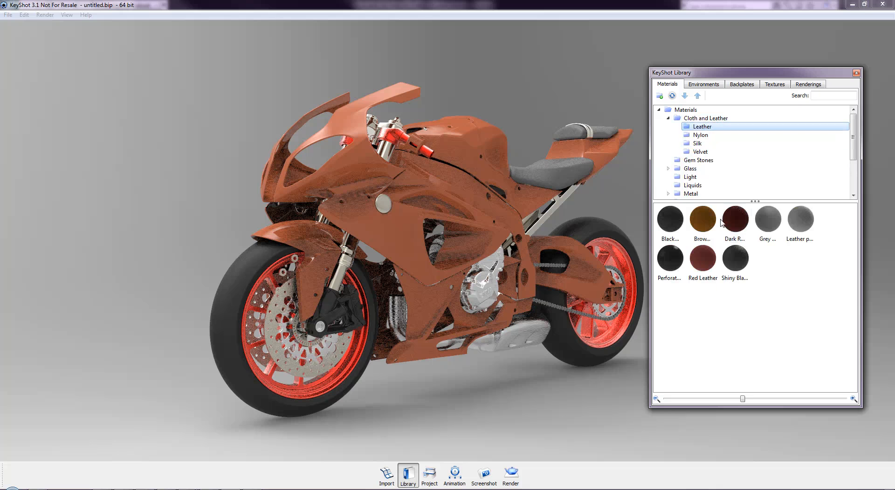
pyautogui.moveTo(733, 231); pyautogui.dragTo(547, 177)
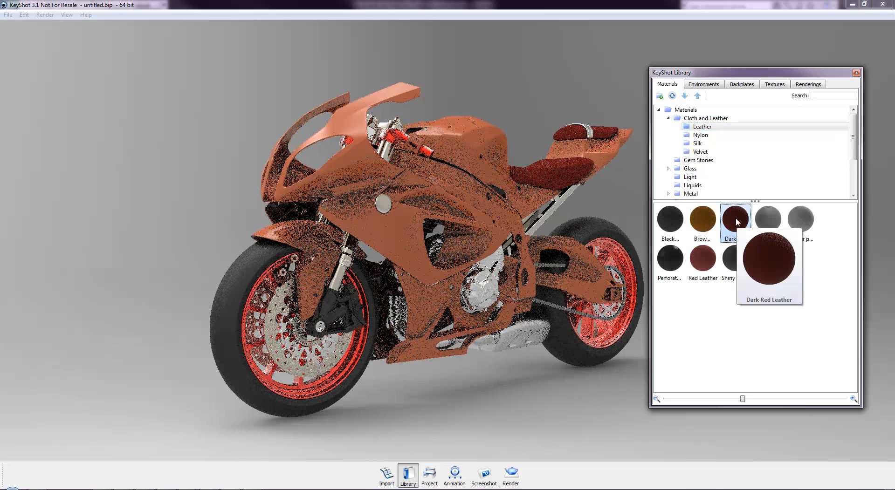
pyautogui.moveTo(663, 269)
pyautogui.moveTo(729, 262)
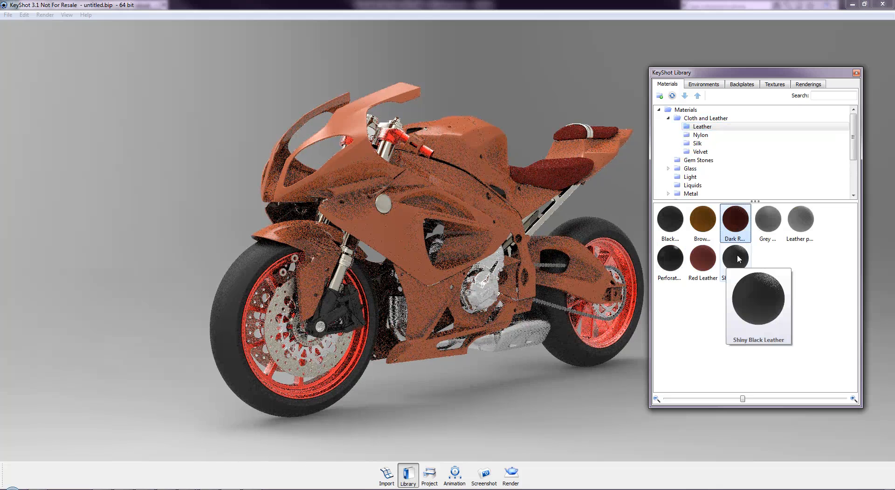
pyautogui.moveTo(737, 253); pyautogui.dragTo(564, 171)
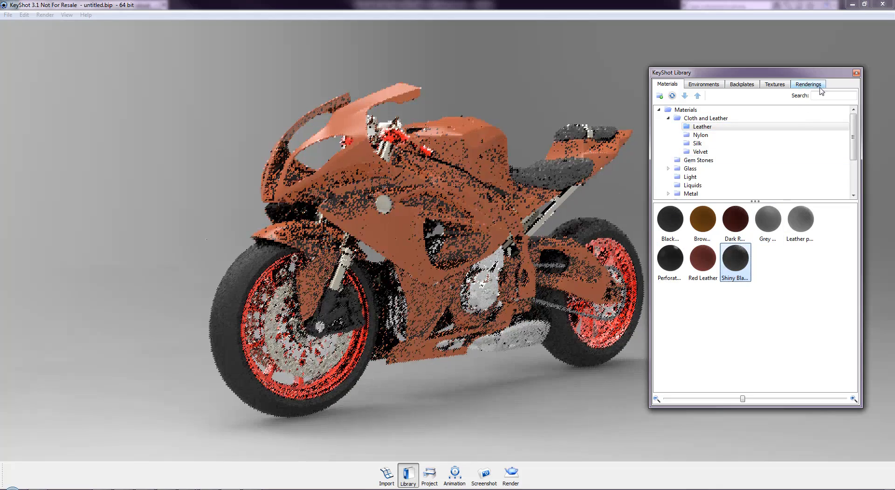
pyautogui.click(856, 72)
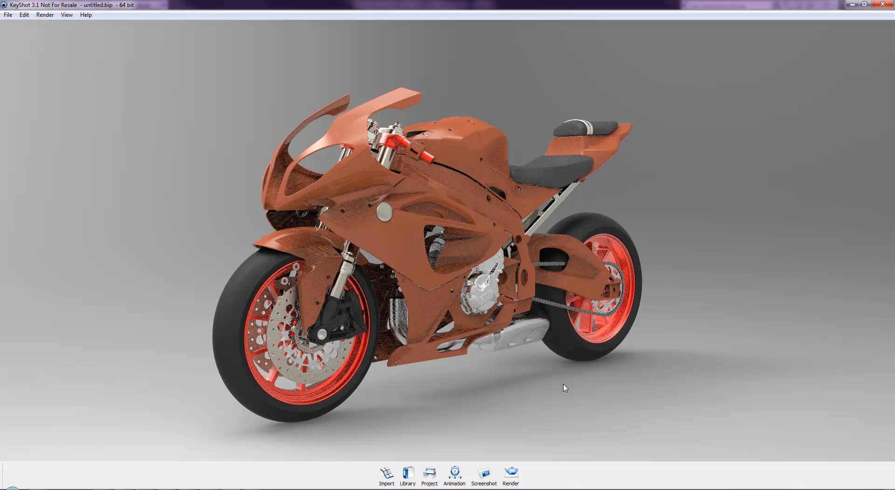
# Apply the red hard shiny plastic from the Hard > Shiny > Basic set to the motorcycle's orange-brown bodywork
pyautogui.press('m')
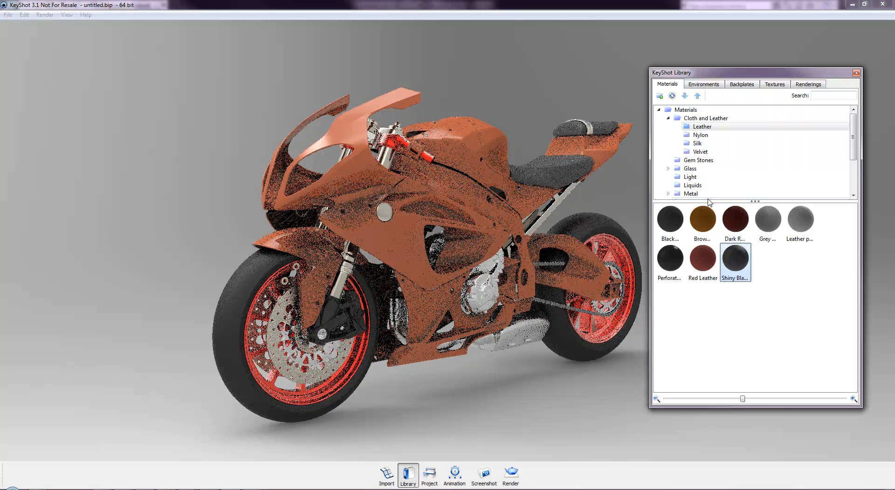
pyautogui.click(668, 118)
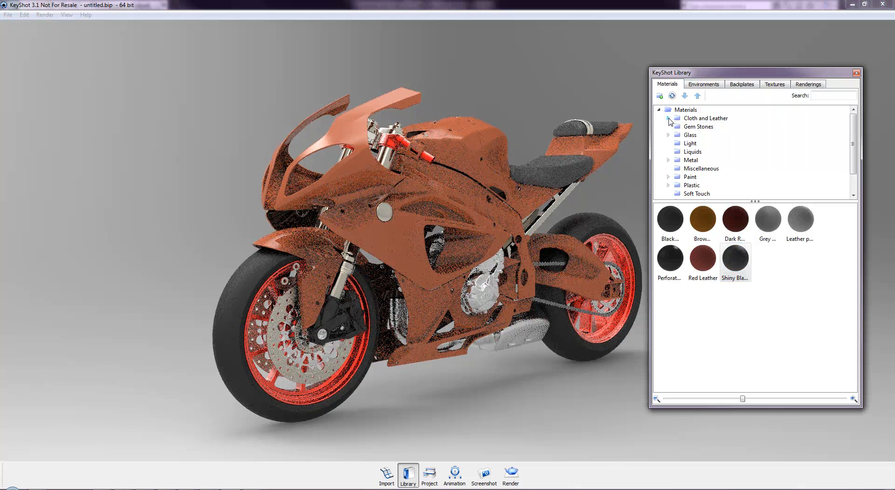
pyautogui.click(687, 152)
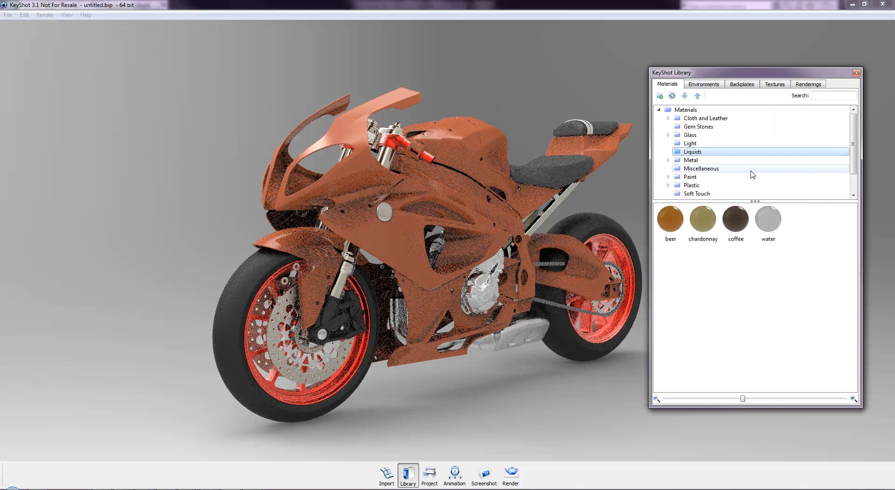
pyautogui.scroll(-1, 752, 172)
pyautogui.scroll(1, 751, 170)
pyautogui.scroll(-1, 751, 170)
pyautogui.scroll(1, 751, 170)
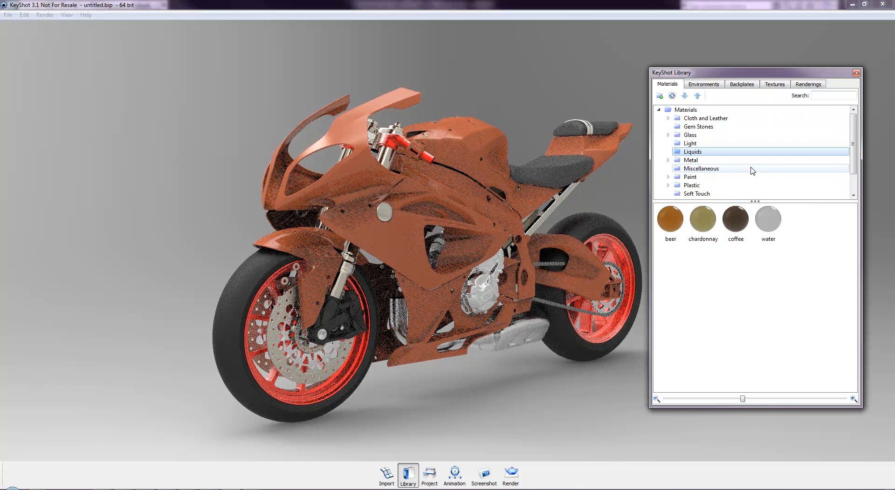
pyautogui.click(668, 186)
pyautogui.scroll(-2, 671, 186)
pyautogui.click(690, 169)
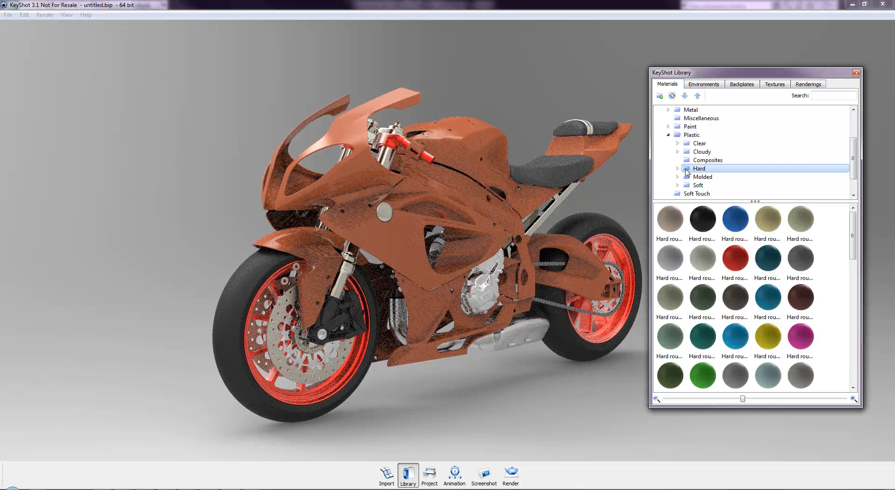
pyautogui.click(678, 168)
pyautogui.click(686, 185)
pyautogui.scroll(-1, 703, 188)
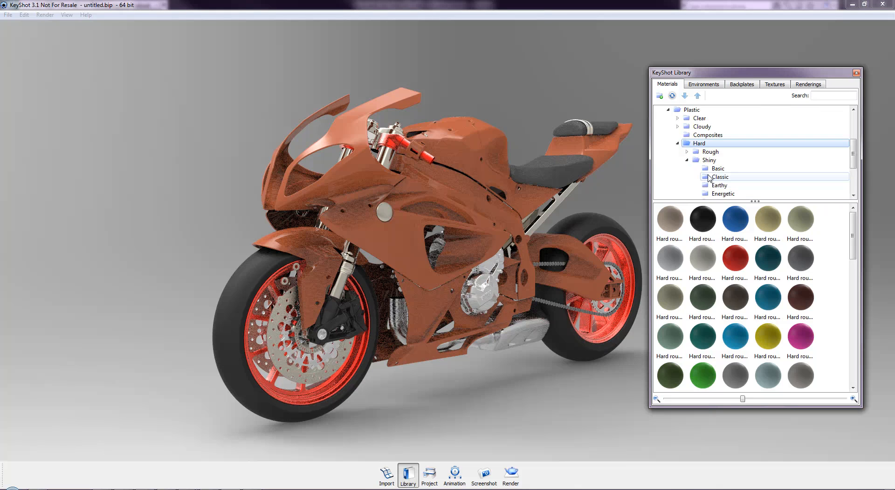
pyautogui.click(709, 169)
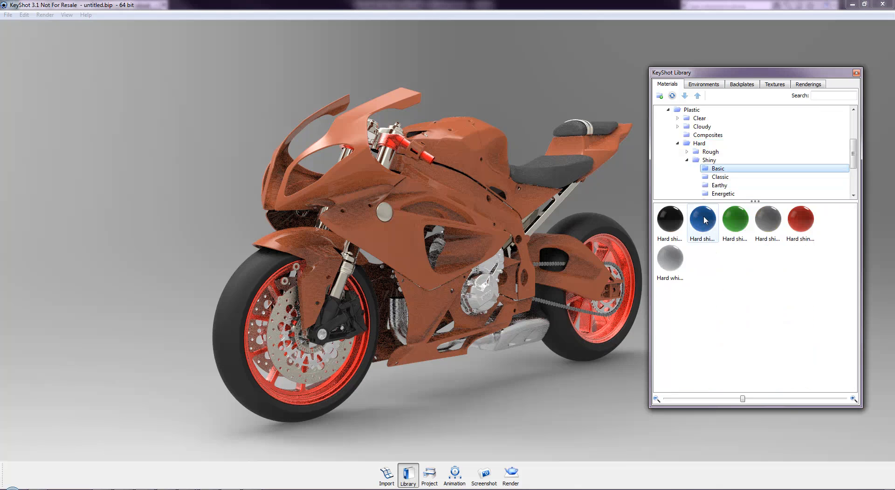
pyautogui.moveTo(738, 216)
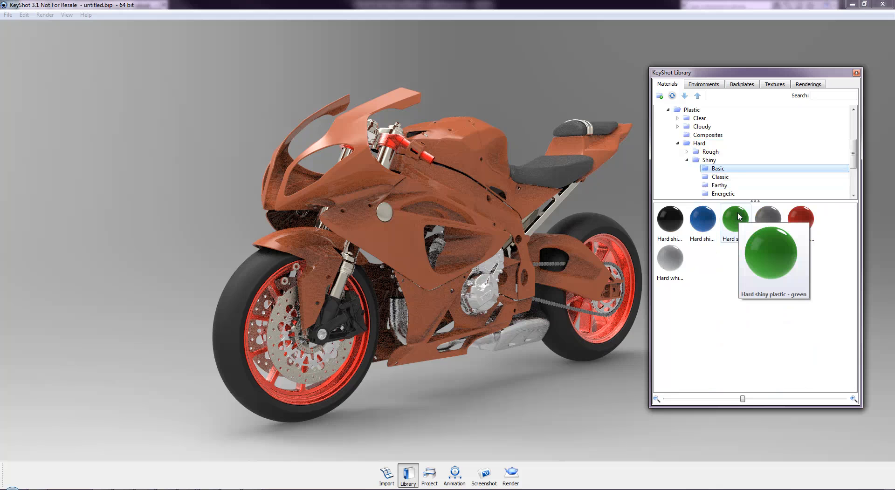
pyautogui.moveTo(800, 219); pyautogui.dragTo(482, 177)
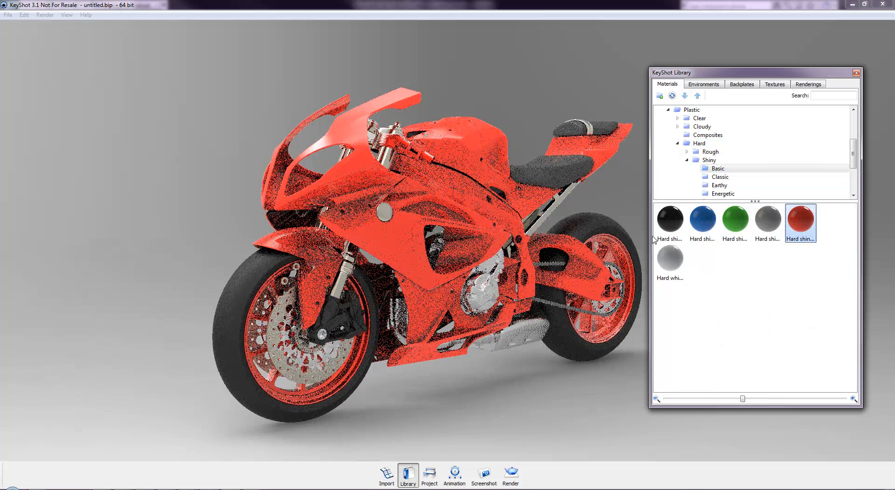
# Apply the Nickel satin metal to the engine cover and exhaust parts, and close the library
pyautogui.click(686, 159)
pyautogui.click(677, 144)
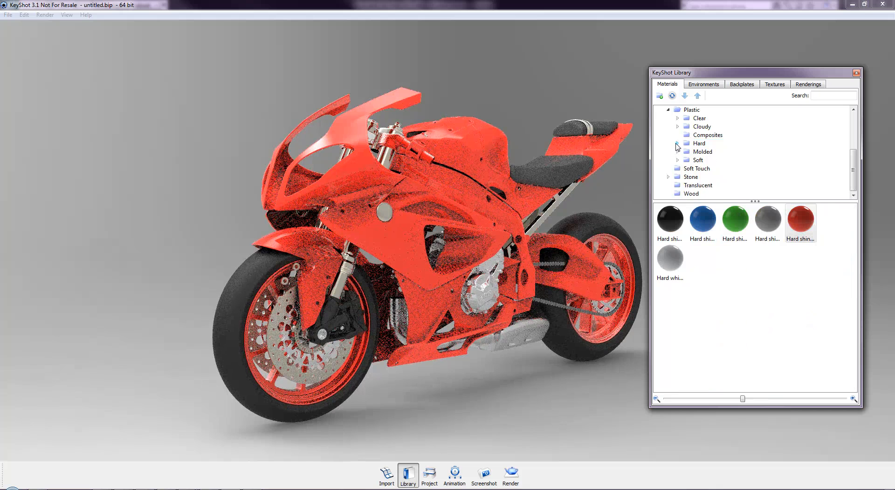
pyautogui.scroll(3, 674, 147)
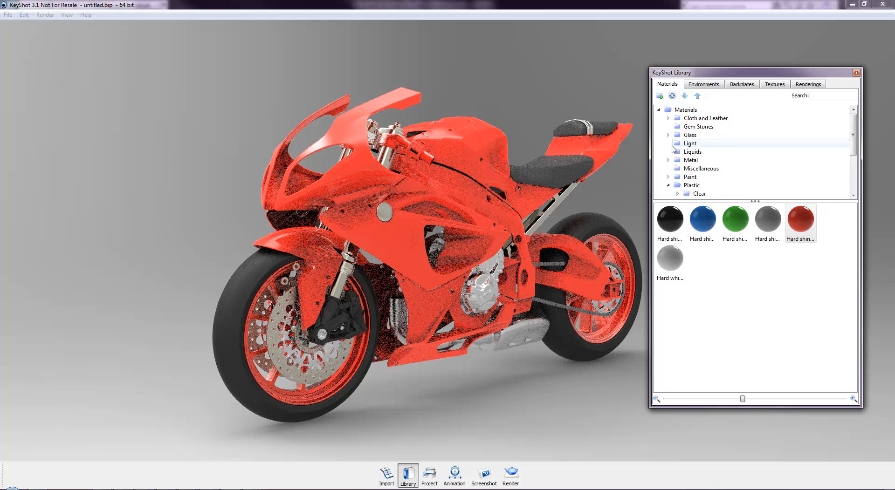
pyautogui.scroll(-3, 673, 148)
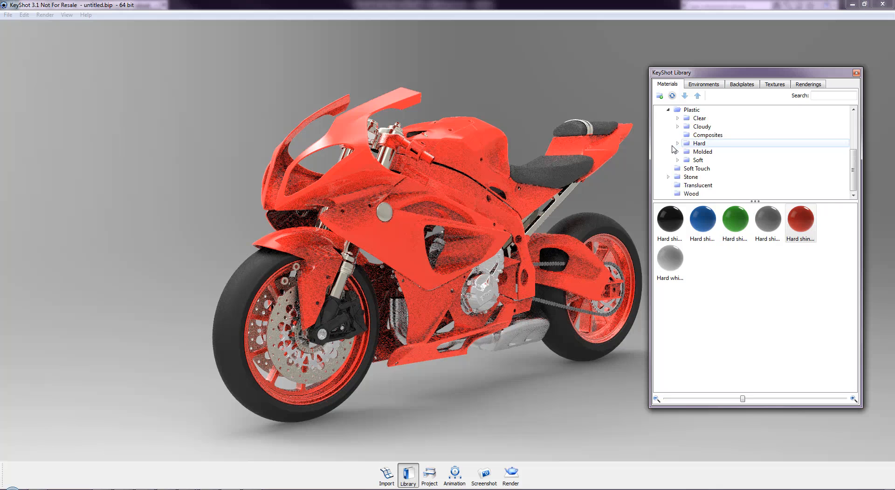
pyautogui.scroll(3, 680, 186)
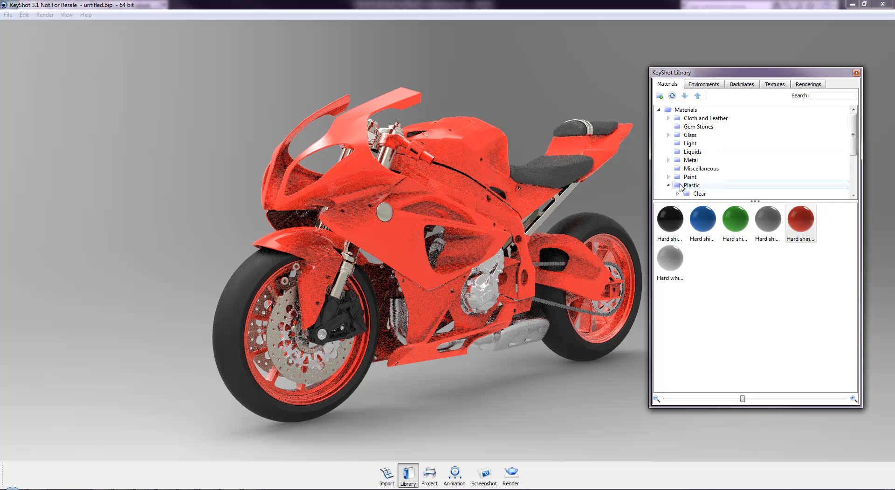
pyautogui.click(668, 160)
pyautogui.scroll(-3, 669, 163)
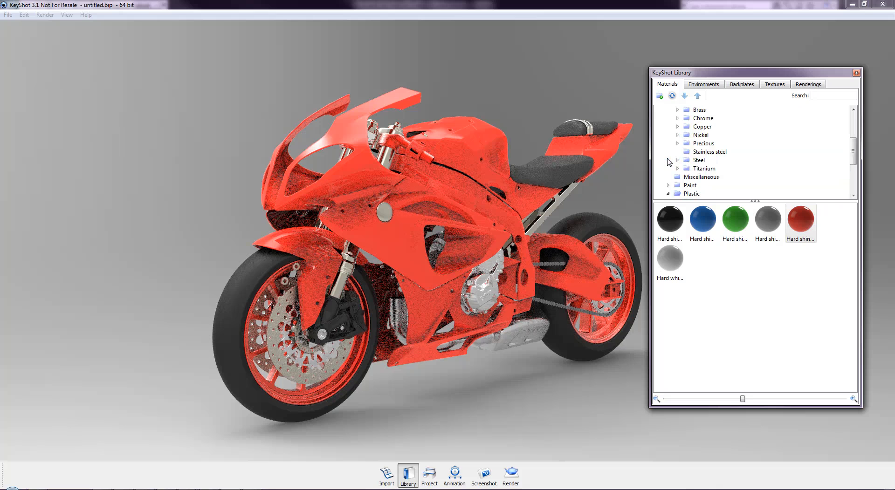
pyautogui.click(694, 136)
pyautogui.moveTo(702, 259); pyautogui.dragTo(482, 289)
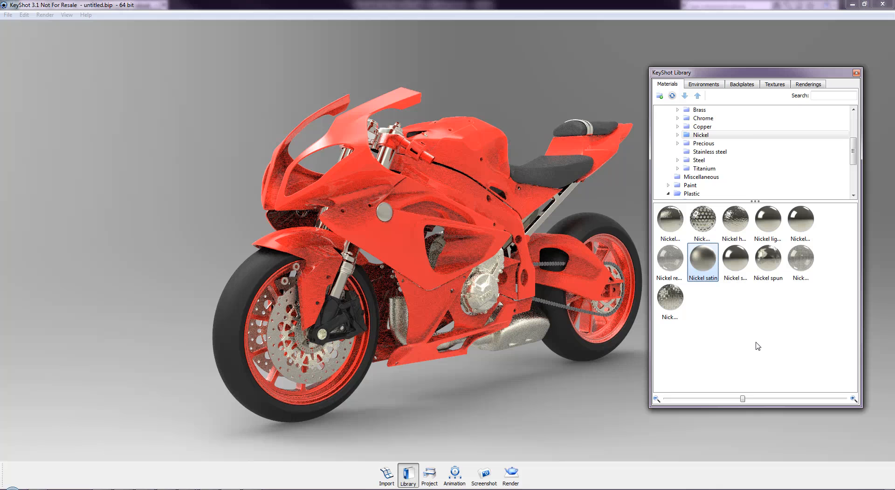
pyautogui.click(856, 73)
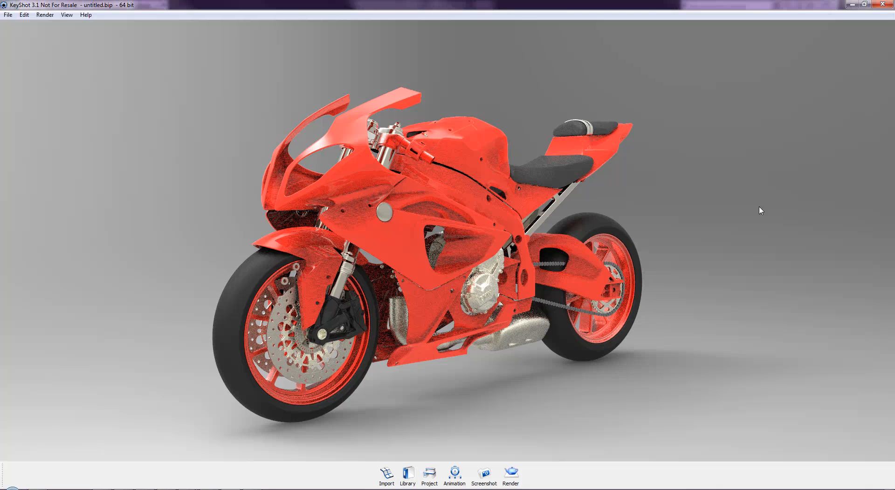
# Browse the studio lighting environments and load Overhead Array 2k from the Overhead panels set as the scene environment
pyautogui.click(407, 474)
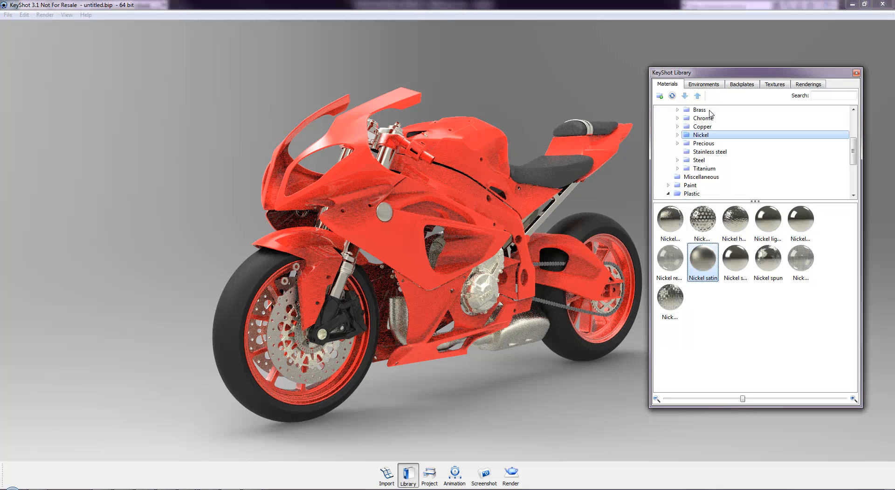
pyautogui.click(712, 84)
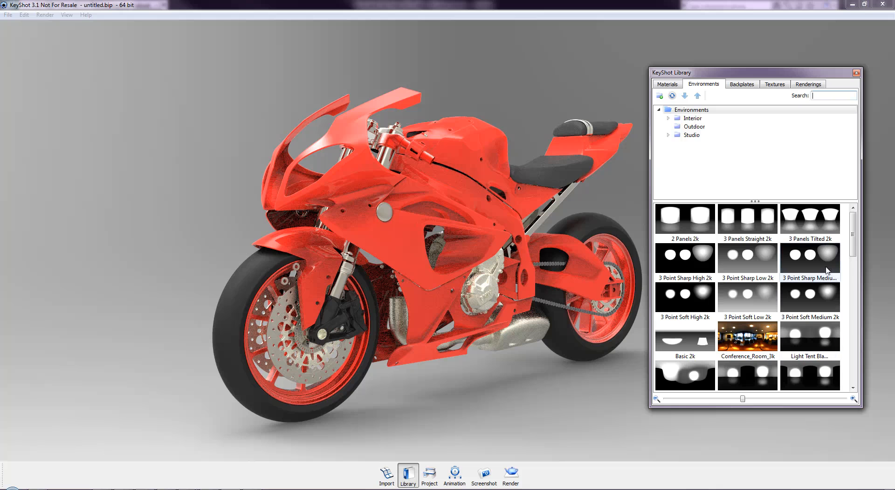
pyautogui.moveTo(859, 237); pyautogui.dragTo(870, 199)
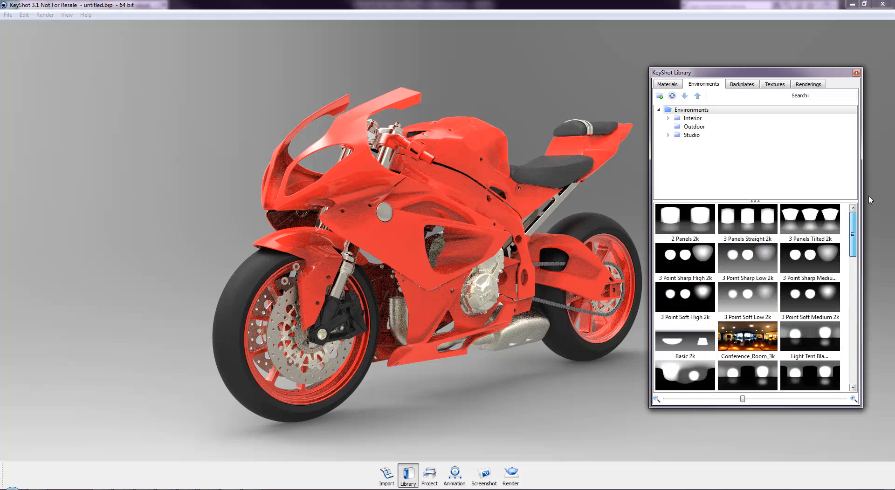
pyautogui.click(731, 135)
pyautogui.click(669, 135)
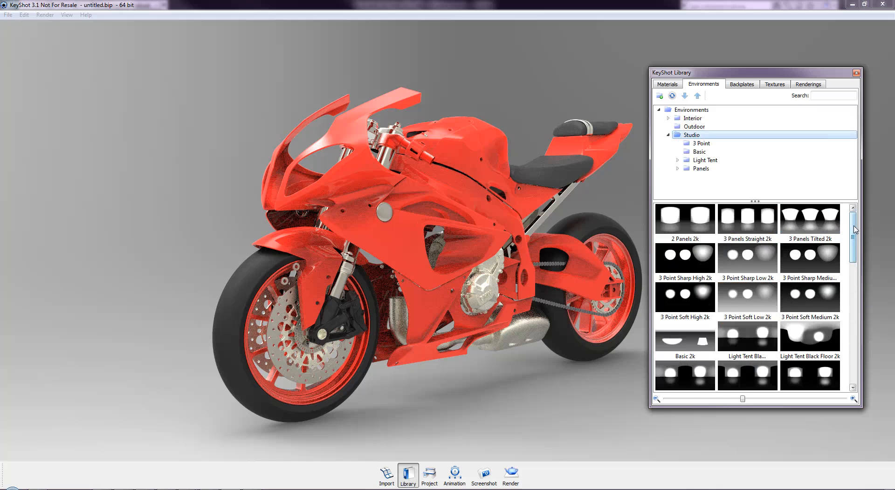
pyautogui.moveTo(854, 226); pyautogui.dragTo(855, 231)
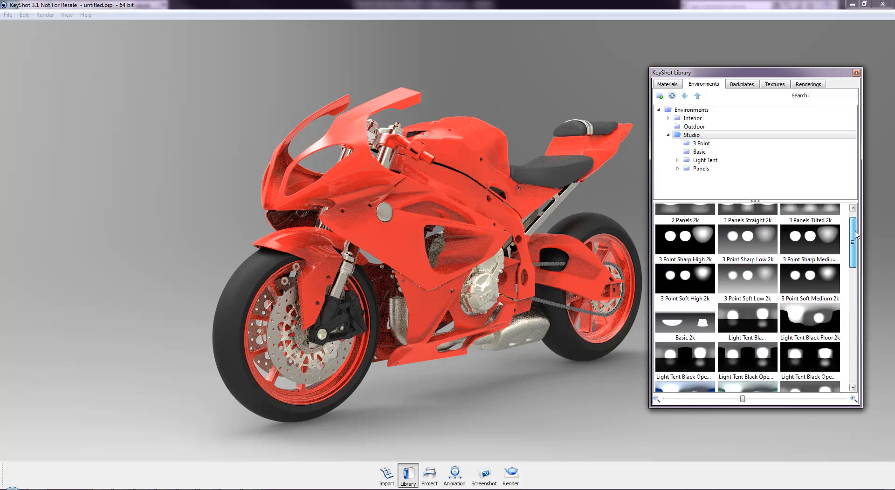
pyautogui.click(711, 144)
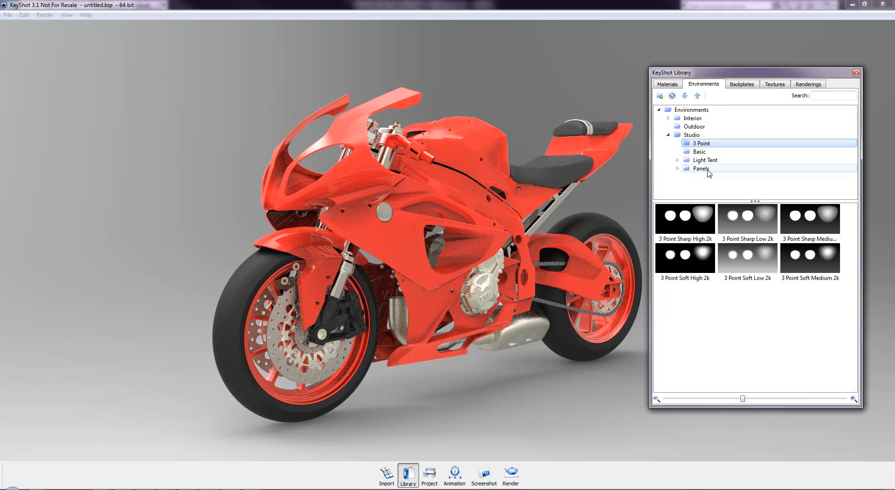
pyautogui.click(677, 169)
pyautogui.click(707, 177)
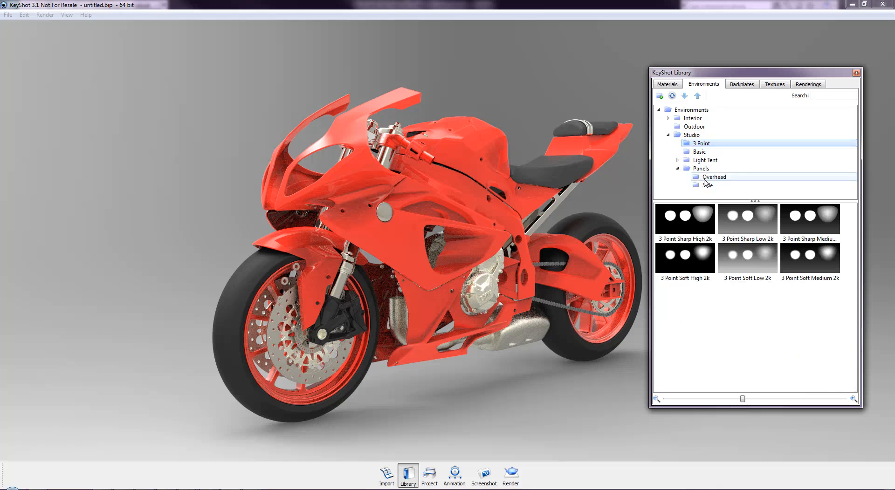
pyautogui.click(708, 186)
pyautogui.click(713, 178)
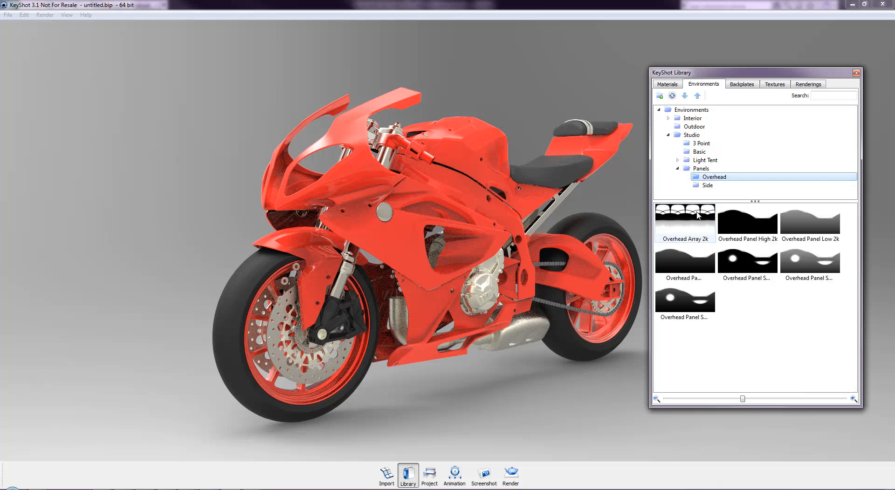
pyautogui.click(697, 215)
pyautogui.moveTo(698, 210)
pyautogui.mouseDown()
pyautogui.moveTo(624, 201)
pyautogui.moveTo(681, 213)
pyautogui.mouseUp()
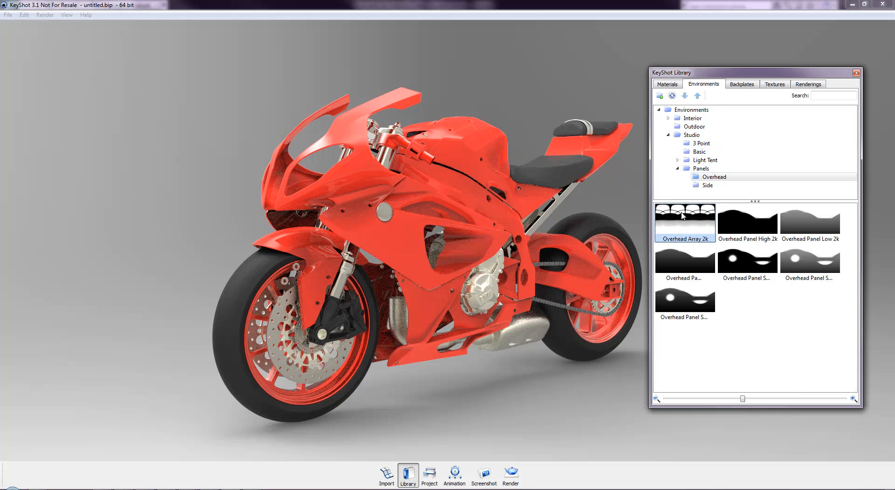
pyautogui.doubleClick(681, 215)
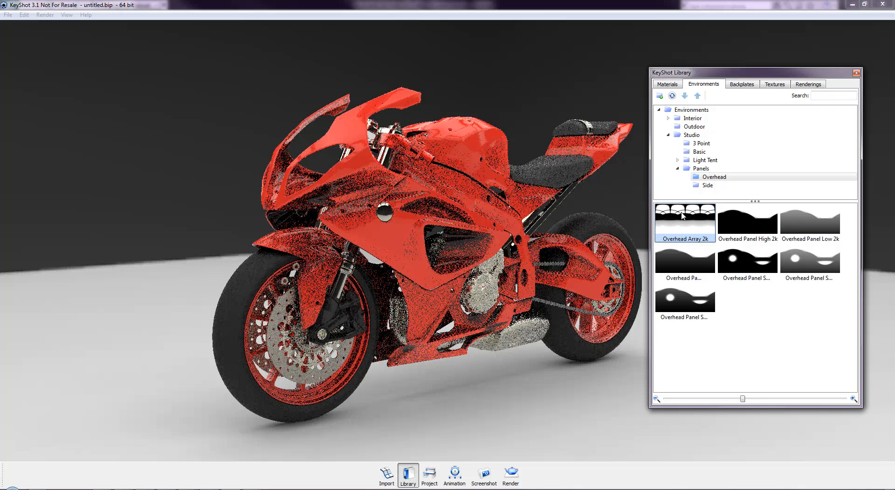
# Try the urban backplate with the white house and stone wall behind the motorcycle
pyautogui.click(751, 87)
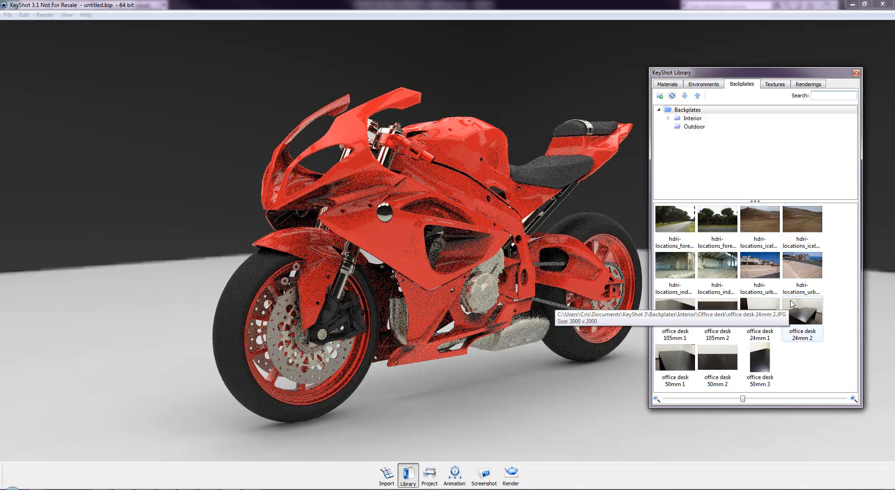
pyautogui.doubleClick(764, 274)
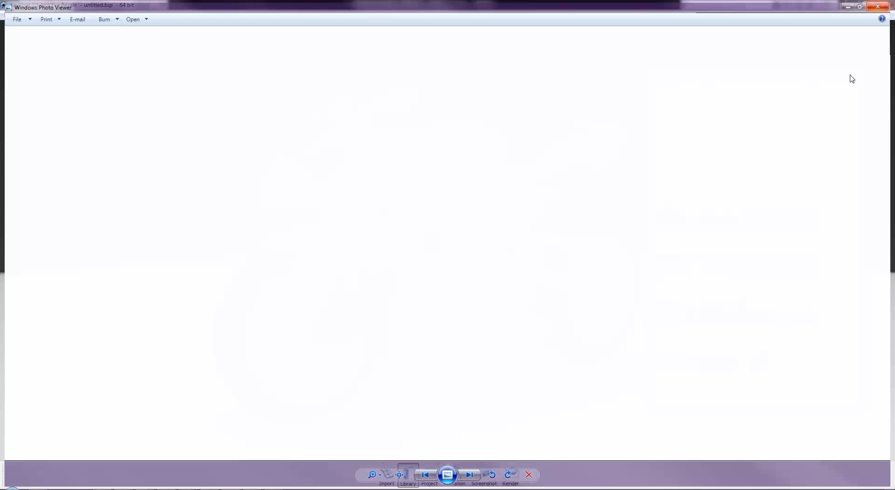
pyautogui.click(882, 4)
pyautogui.moveTo(762, 275); pyautogui.dragTo(595, 393)
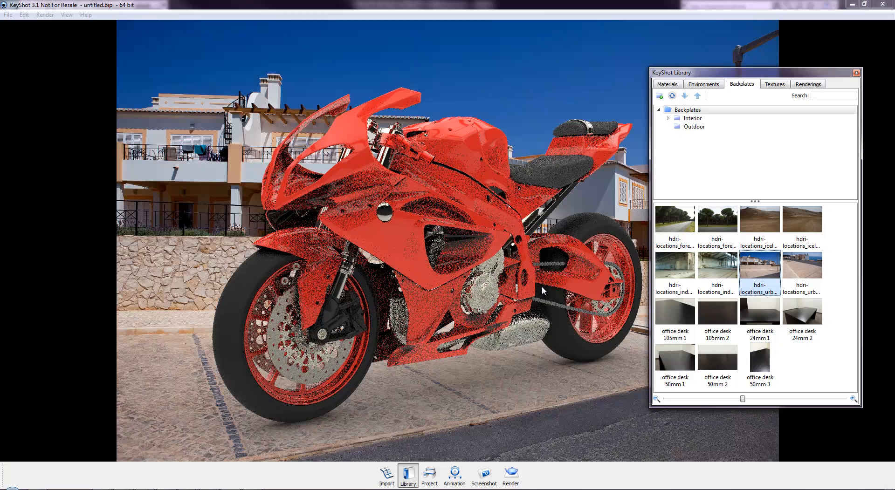
# Reframe the camera so the motorcycle is smaller in front of the backplate and its front wheel points the opposite way
pyautogui.scroll(-5, 541, 286)
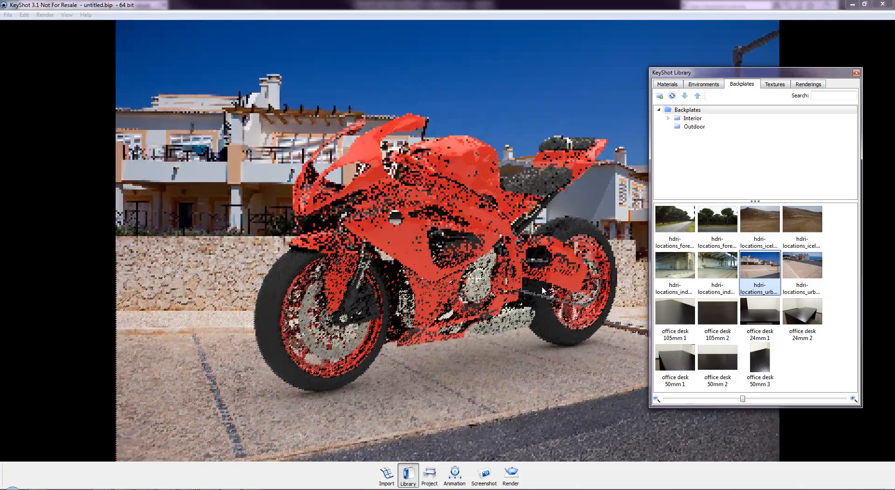
pyautogui.scroll(-2, 542, 289)
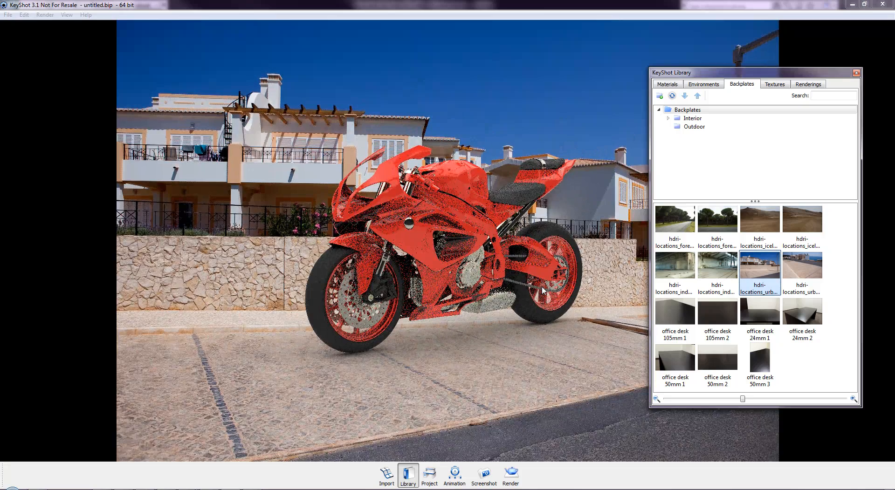
pyautogui.scroll(-2, 542, 290)
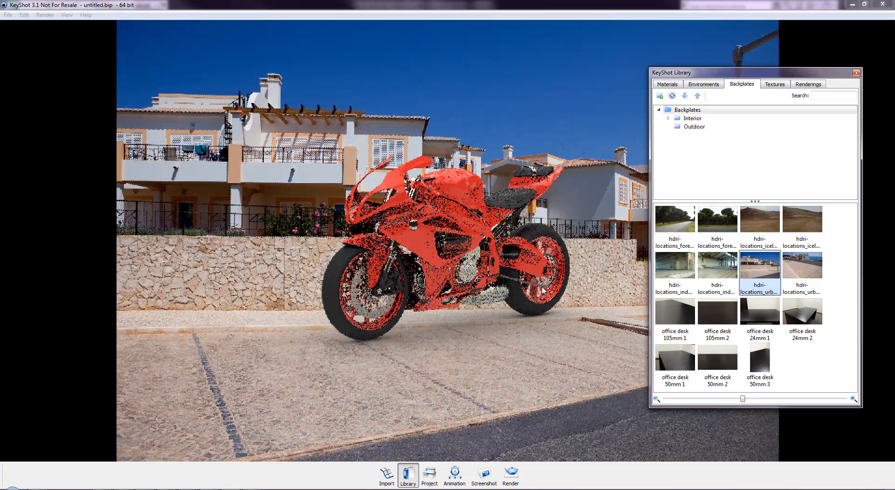
pyautogui.moveTo(505, 311); pyautogui.dragTo(625, 302)
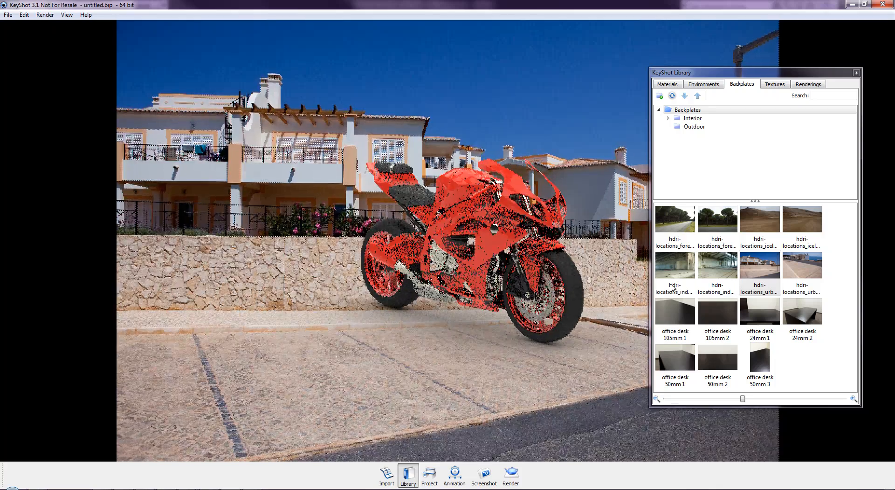
# Replace the backplate with the Icelandic image of a brown hill and enlarge the motorcycle in the frame
pyautogui.moveTo(760, 222); pyautogui.dragTo(608, 344)
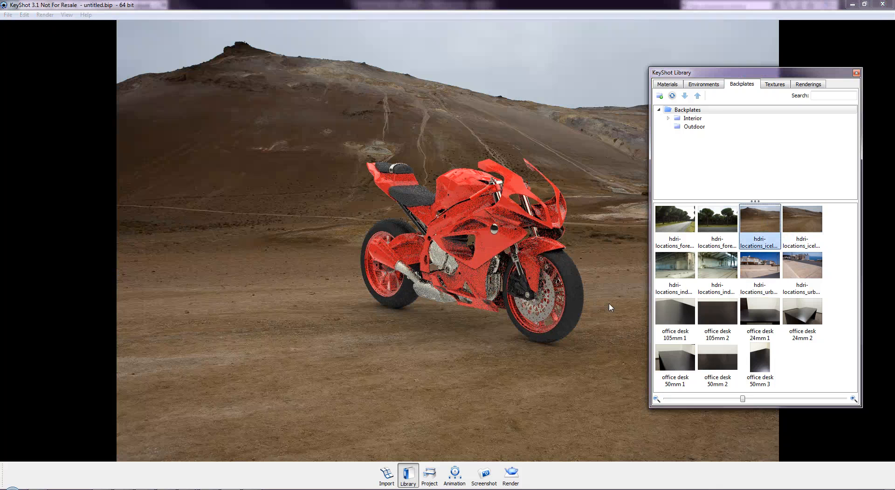
pyautogui.scroll(-1, 584, 289)
pyautogui.scroll(5, 583, 289)
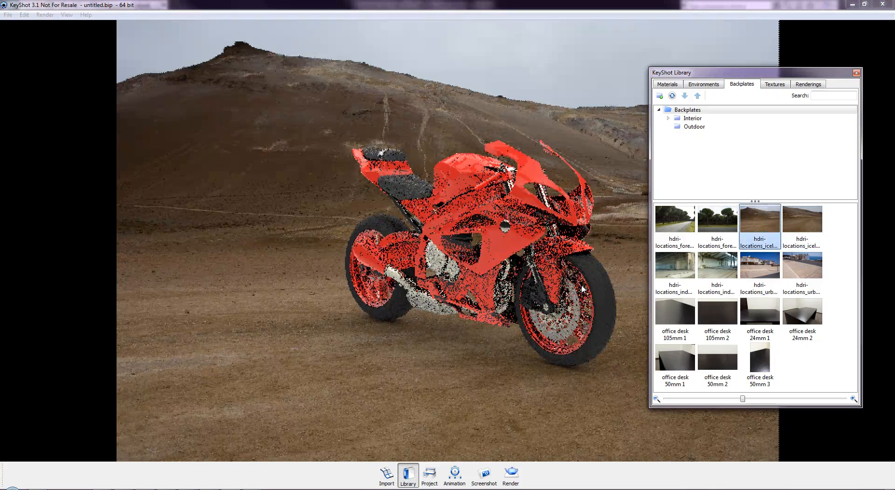
# Try the office desk 105mm 1 and office desk 105mm 2 backplates behind the motorcycle, adjusting the camera angle to match
pyautogui.scroll(1, 583, 289)
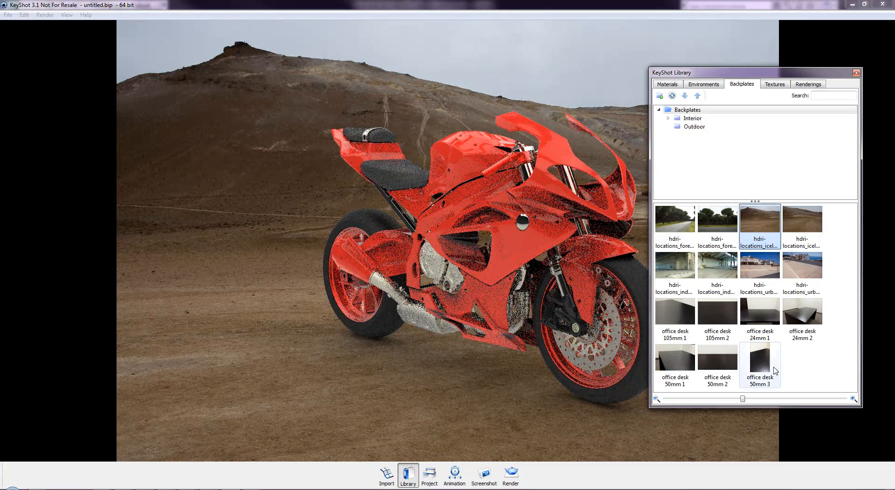
pyautogui.rightClick(511, 406)
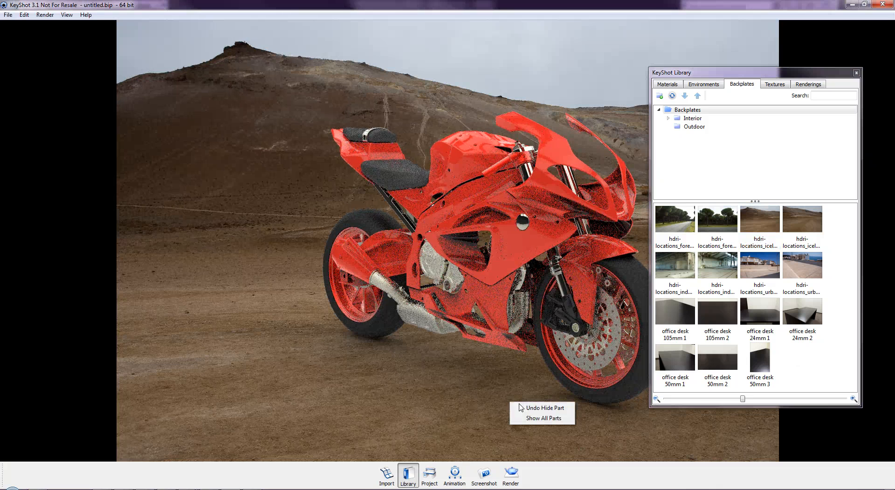
pyautogui.click(750, 162)
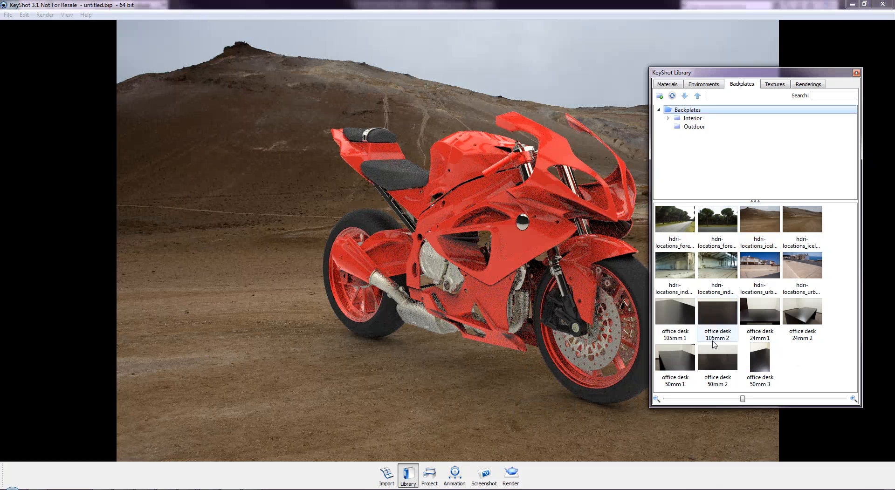
pyautogui.moveTo(678, 321); pyautogui.dragTo(470, 406)
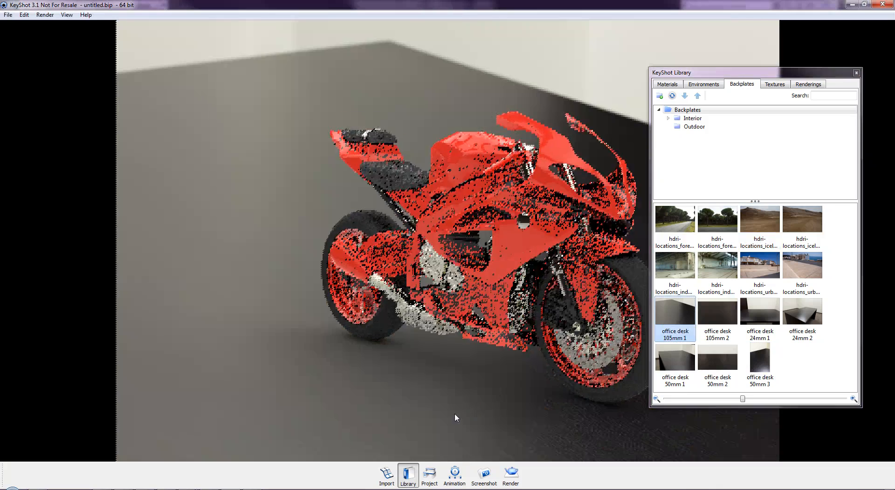
pyautogui.moveTo(455, 417)
pyautogui.mouseDown()
pyautogui.moveTo(446, 438)
pyautogui.moveTo(455, 424)
pyautogui.mouseUp()
pyautogui.moveTo(717, 311); pyautogui.dragTo(547, 344)
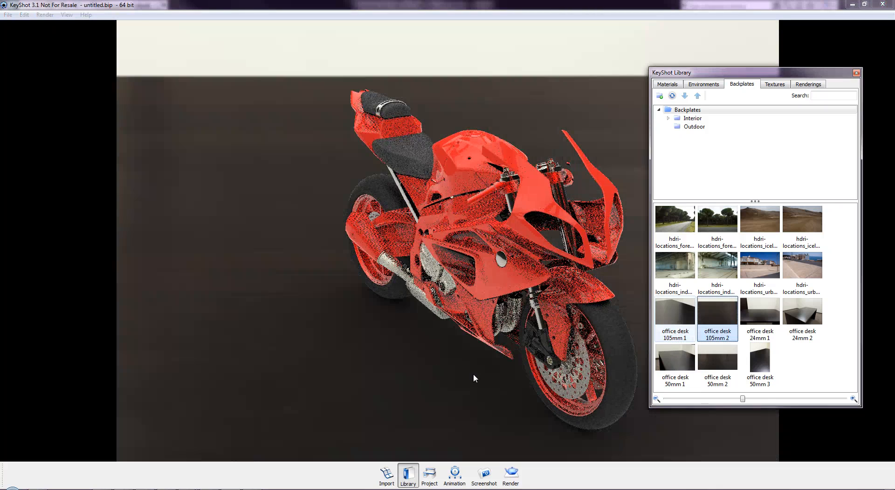
pyautogui.moveTo(473, 373); pyautogui.dragTo(519, 365)
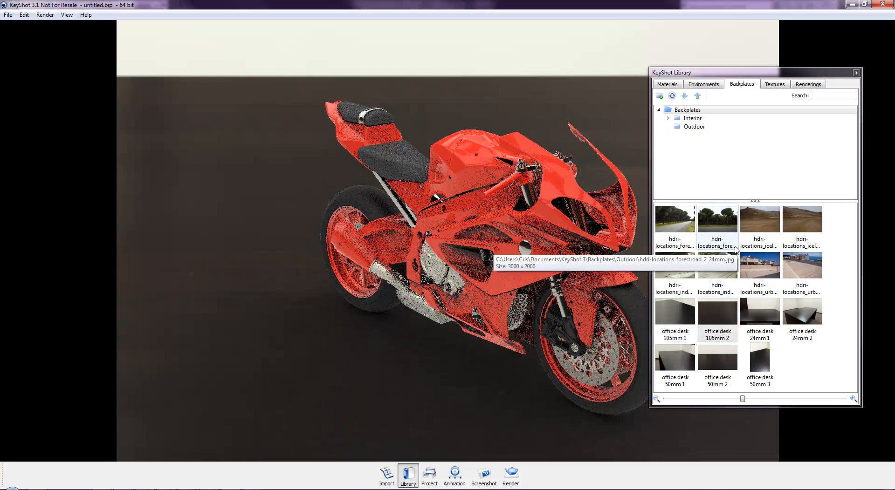
# Replace the backplate with the first forest road image and orbit the camera so the motorcycle's front wheel faces the opposite way
pyautogui.moveTo(717, 266); pyautogui.dragTo(749, 300)
pyautogui.moveTo(674, 219); pyautogui.dragTo(396, 365)
pyautogui.moveTo(400, 340); pyautogui.dragTo(393, 340)
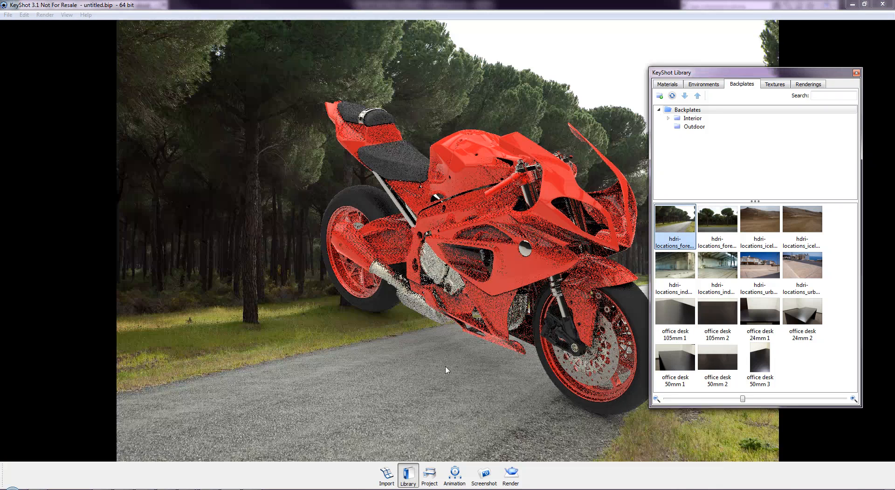
pyautogui.moveTo(445, 371); pyautogui.dragTo(161, 300)
pyautogui.scroll(-3, 370, 273)
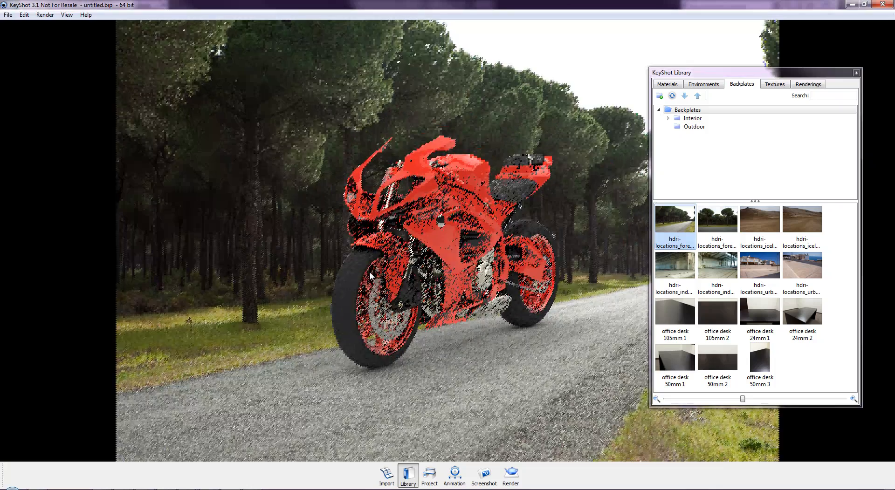
# Test smaller motorcycle sizes against the forest road, then enlarge it so it stands prominently on the asphalt
pyautogui.scroll(-4, 372, 273)
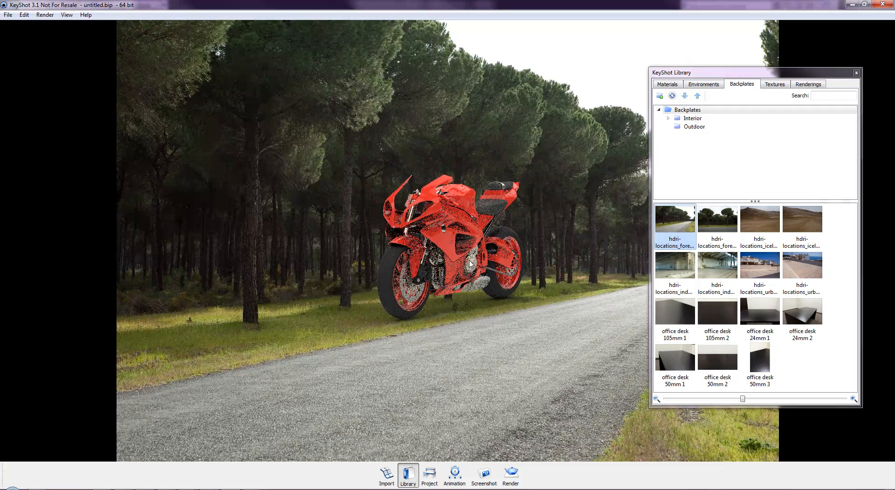
pyautogui.scroll(-1, 513, 311)
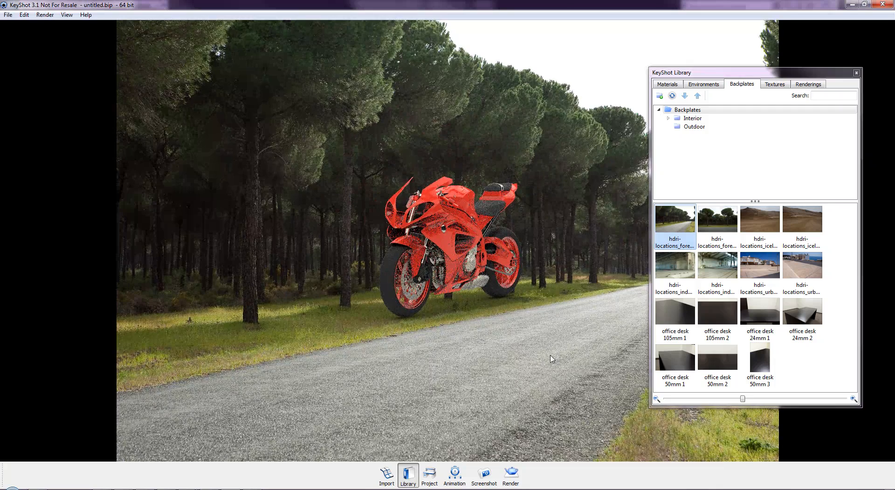
pyautogui.scroll(-1, 469, 275)
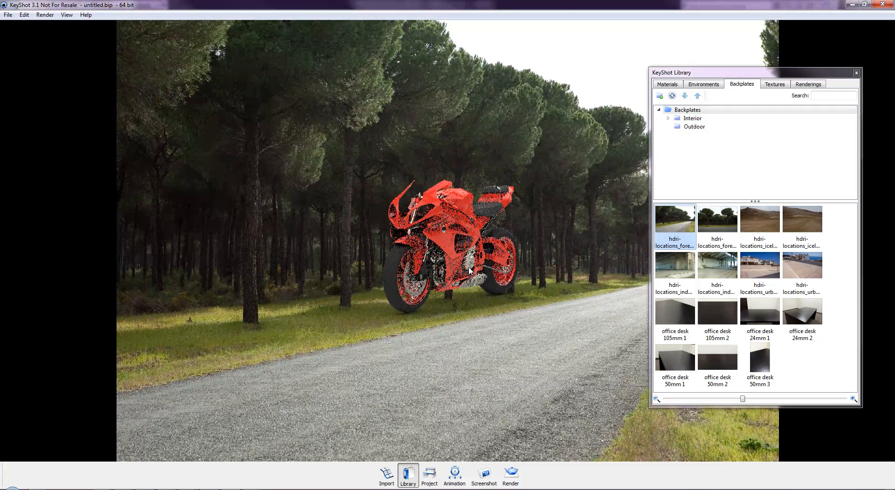
pyautogui.scroll(-1, 468, 270)
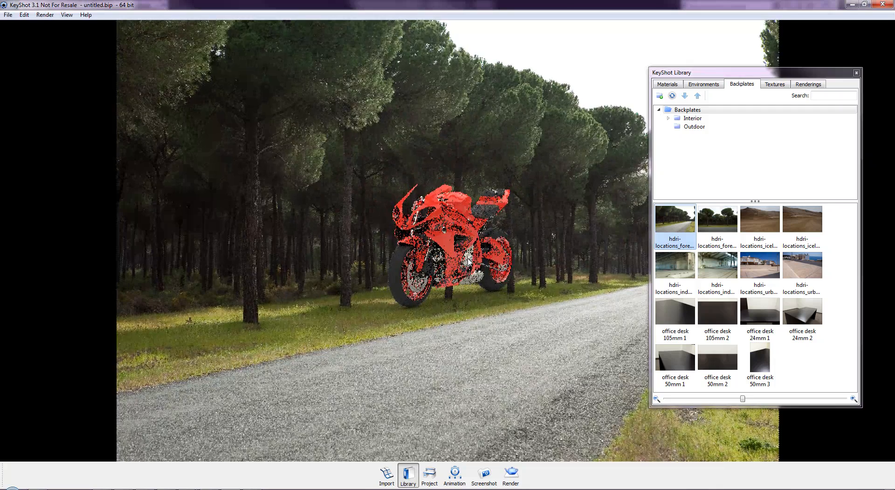
pyautogui.rightClick(468, 259)
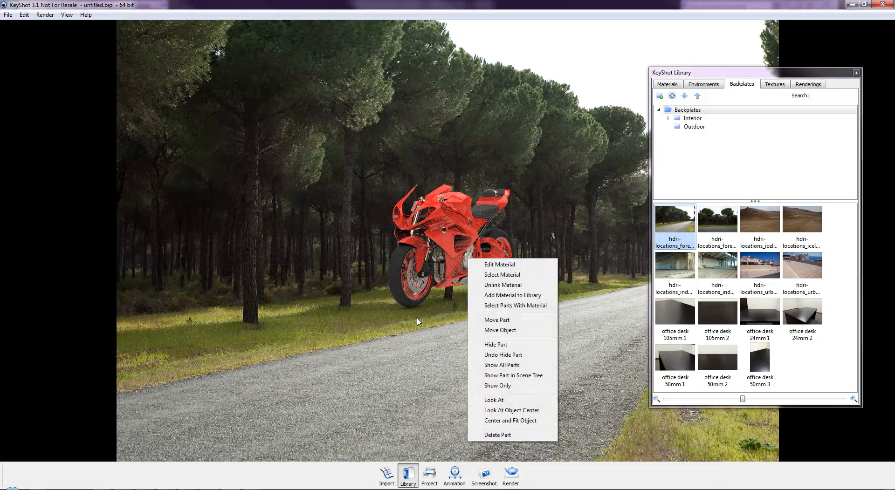
pyautogui.click(448, 328)
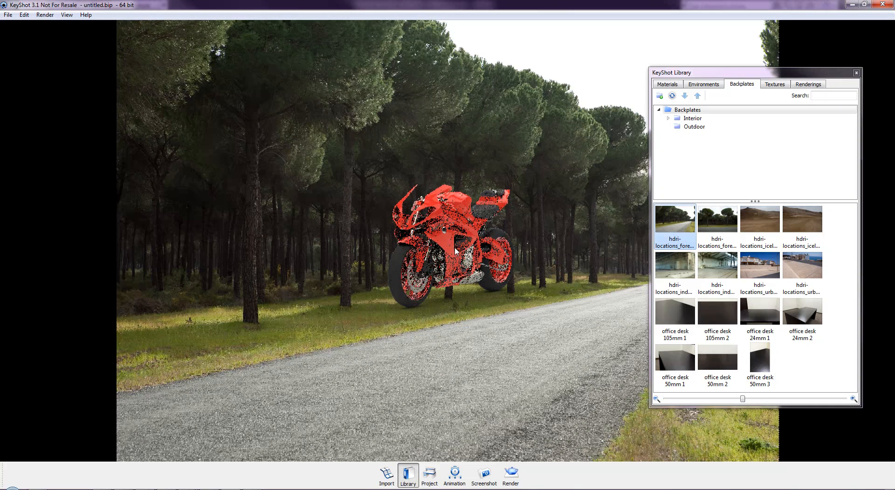
pyautogui.moveTo(353, 289); pyautogui.dragTo(321, 272)
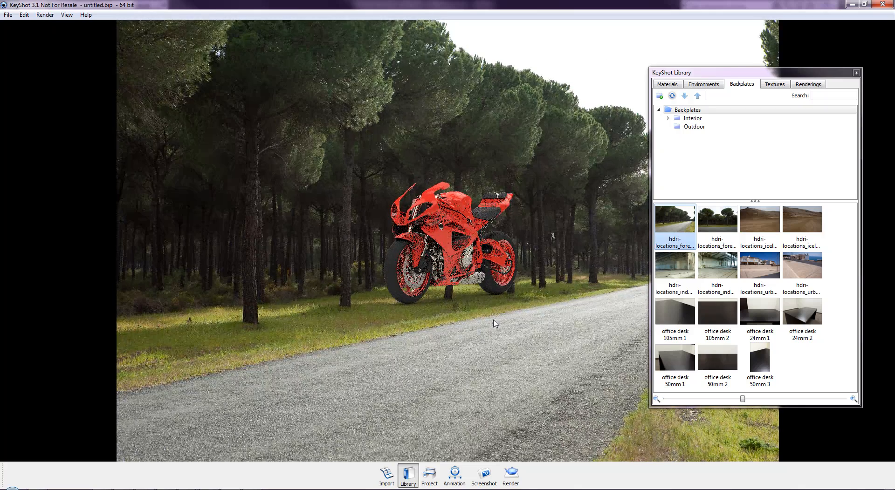
pyautogui.scroll(-1, 465, 250)
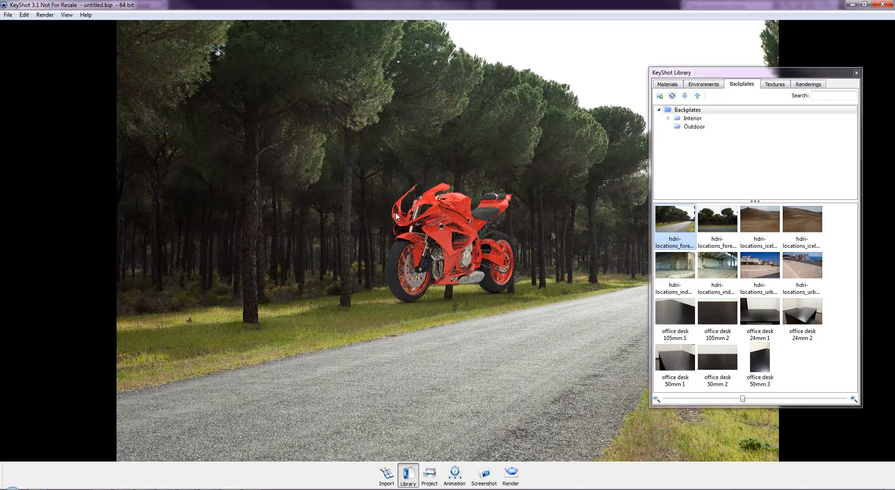
pyautogui.moveTo(429, 236)
pyautogui.keyDown('ctrl'); pyautogui.mouseDown()
pyautogui.moveTo(475, 313)
pyautogui.moveTo(496, 199)
pyautogui.mouseUp(); pyautogui.keyUp('ctrl')
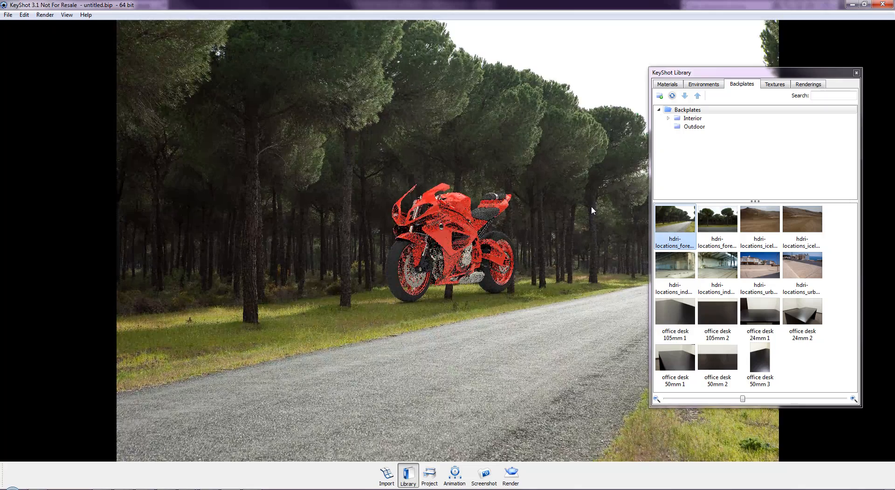
pyautogui.scroll(2, 532, 227)
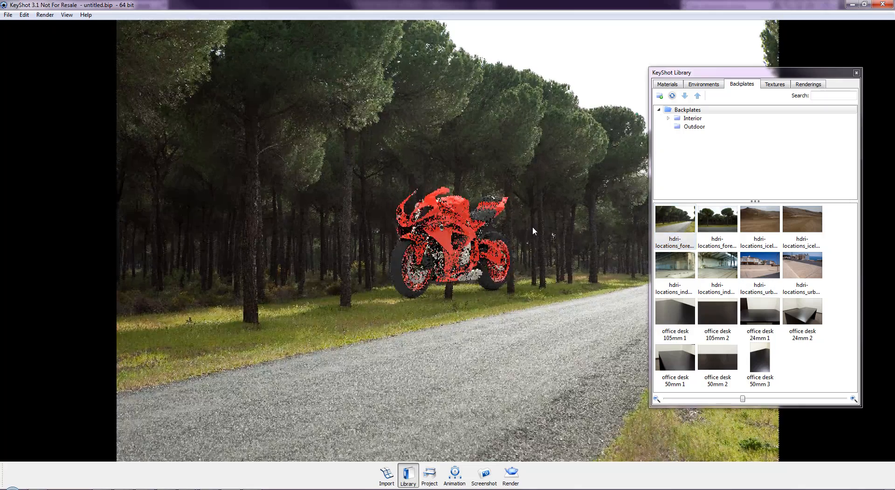
pyautogui.scroll(5, 531, 226)
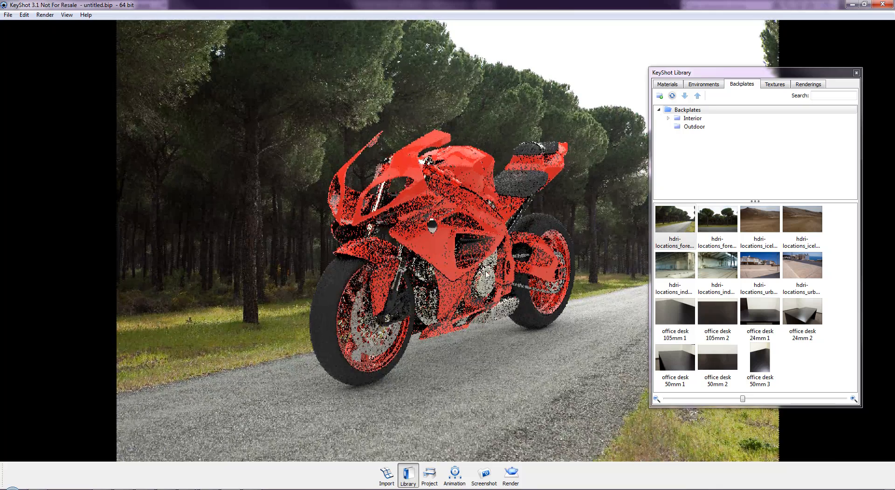
# Replace the lighting environment with Overhead Panel High 2k from the Overhead studio panels and return to the backplate library
pyautogui.click(714, 86)
pyautogui.moveTo(727, 229); pyautogui.dragTo(630, 333)
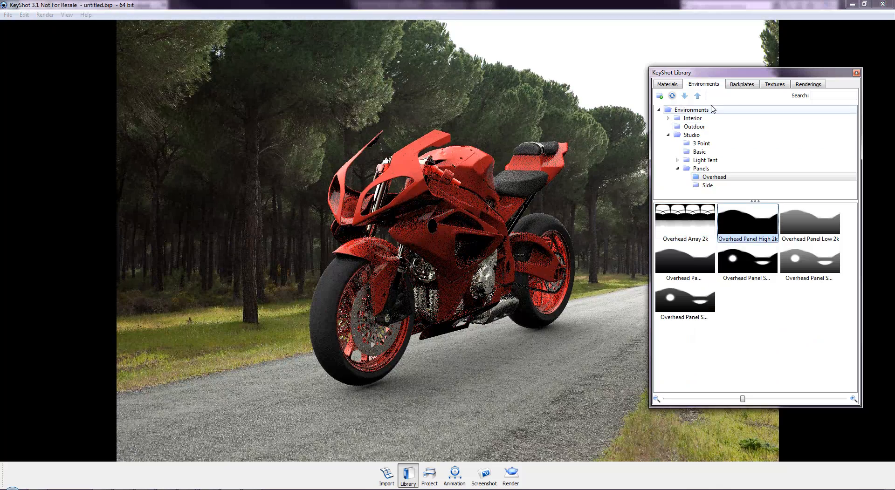
pyautogui.click(738, 84)
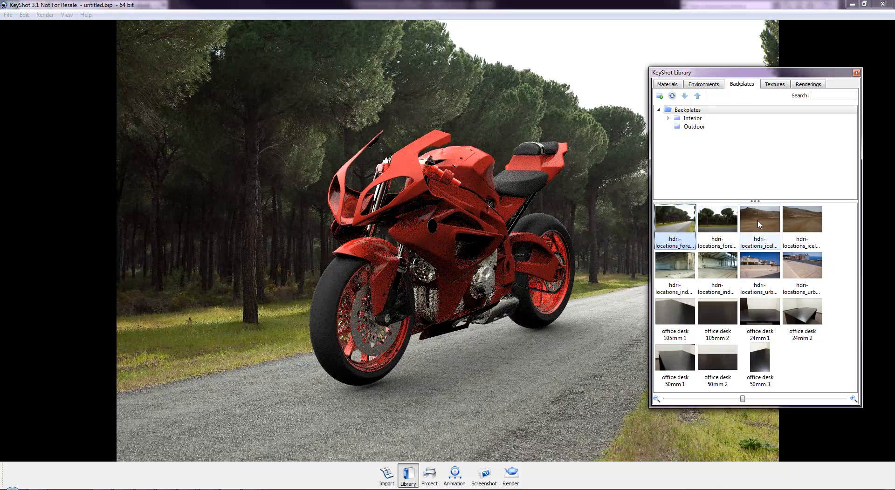
pyautogui.click(809, 368)
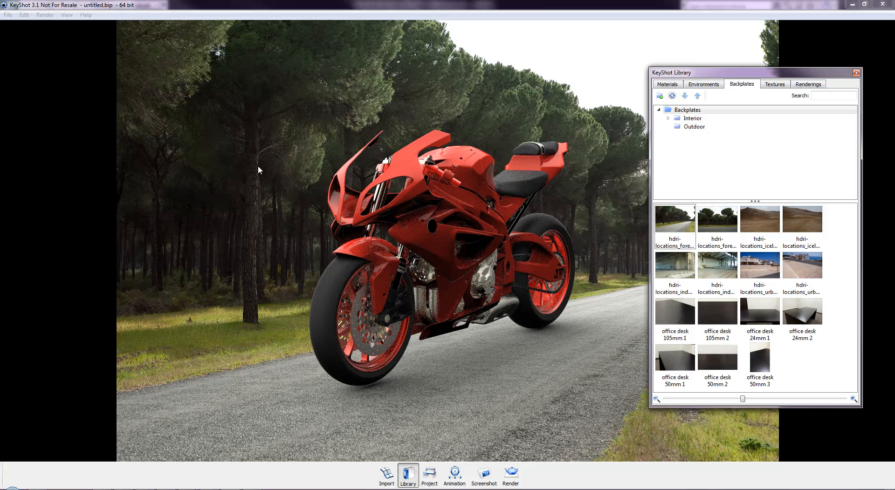
# Close the library window to reveal the whole motorcycle scene
pyautogui.click(43, 16)
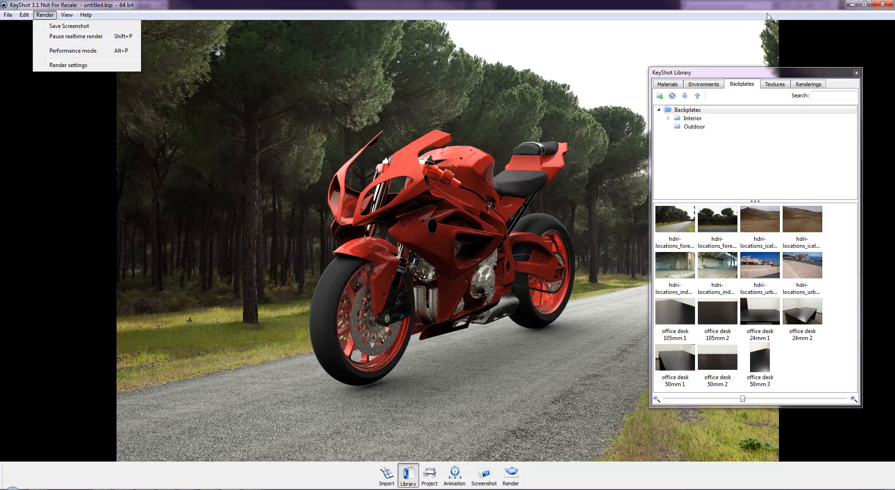
pyautogui.click(855, 74)
pyautogui.click(855, 73)
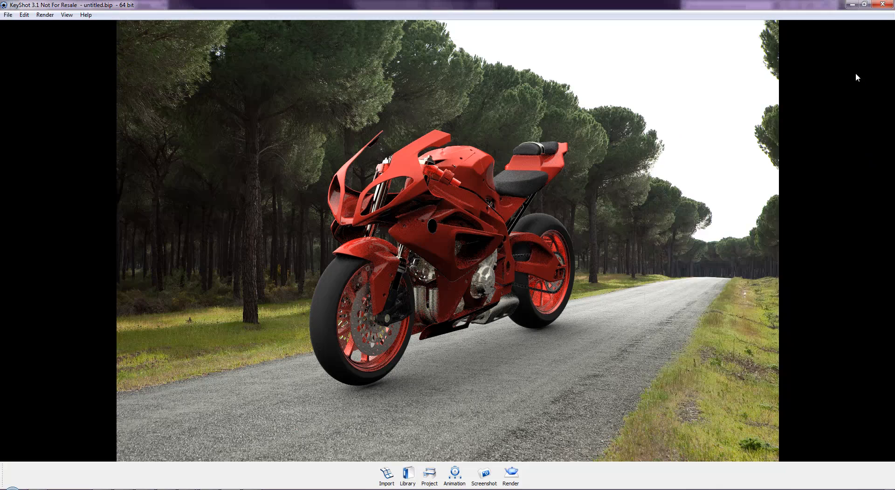